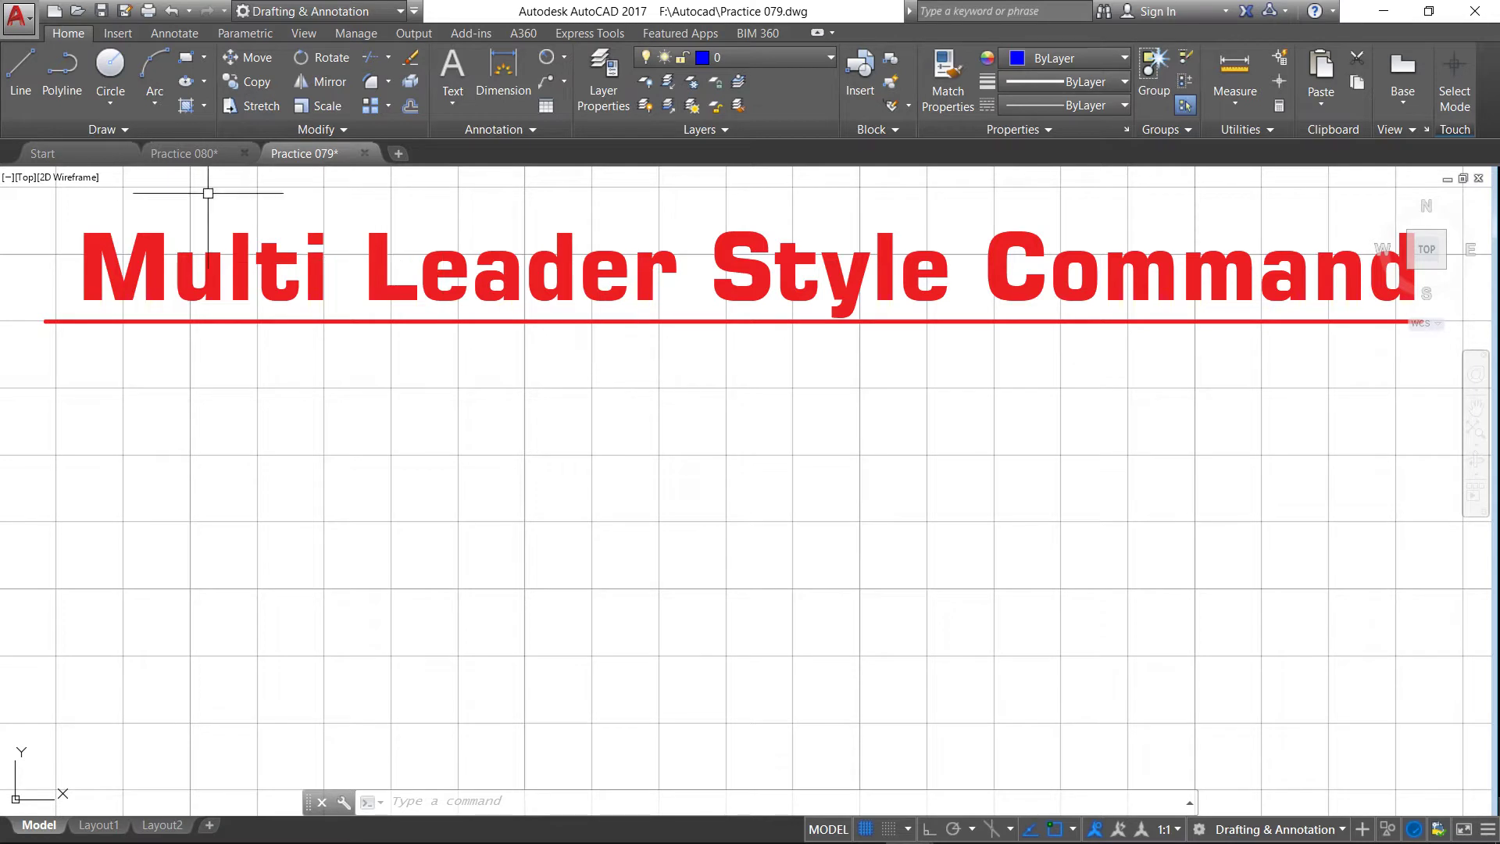
Step: Draw a horizontal line below the title with Ortho on
click(21, 74)
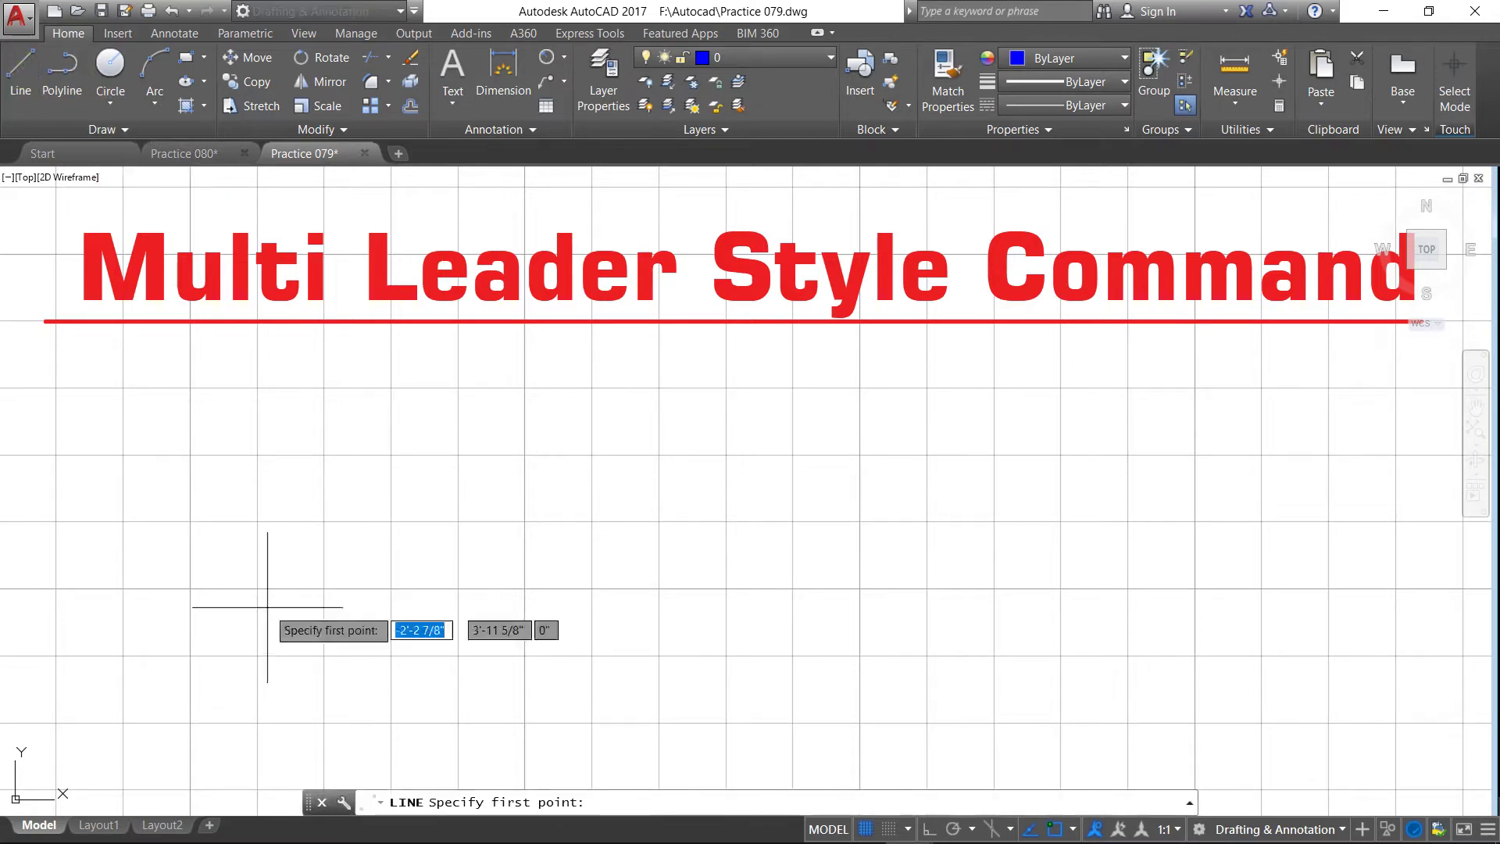
click(228, 638)
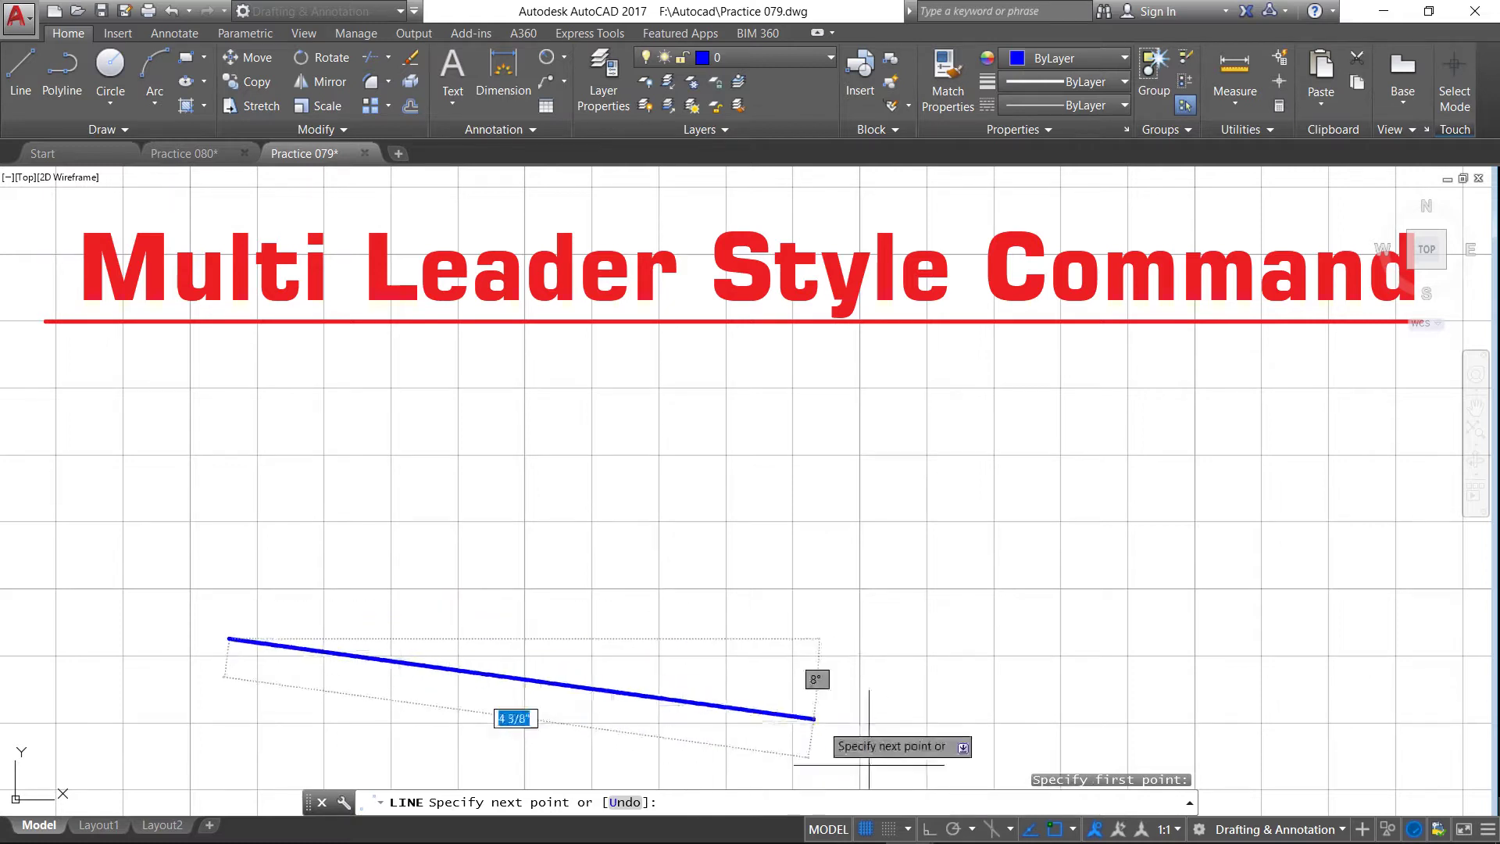
click(929, 829)
click(627, 621)
right_click(627, 621)
click(664, 633)
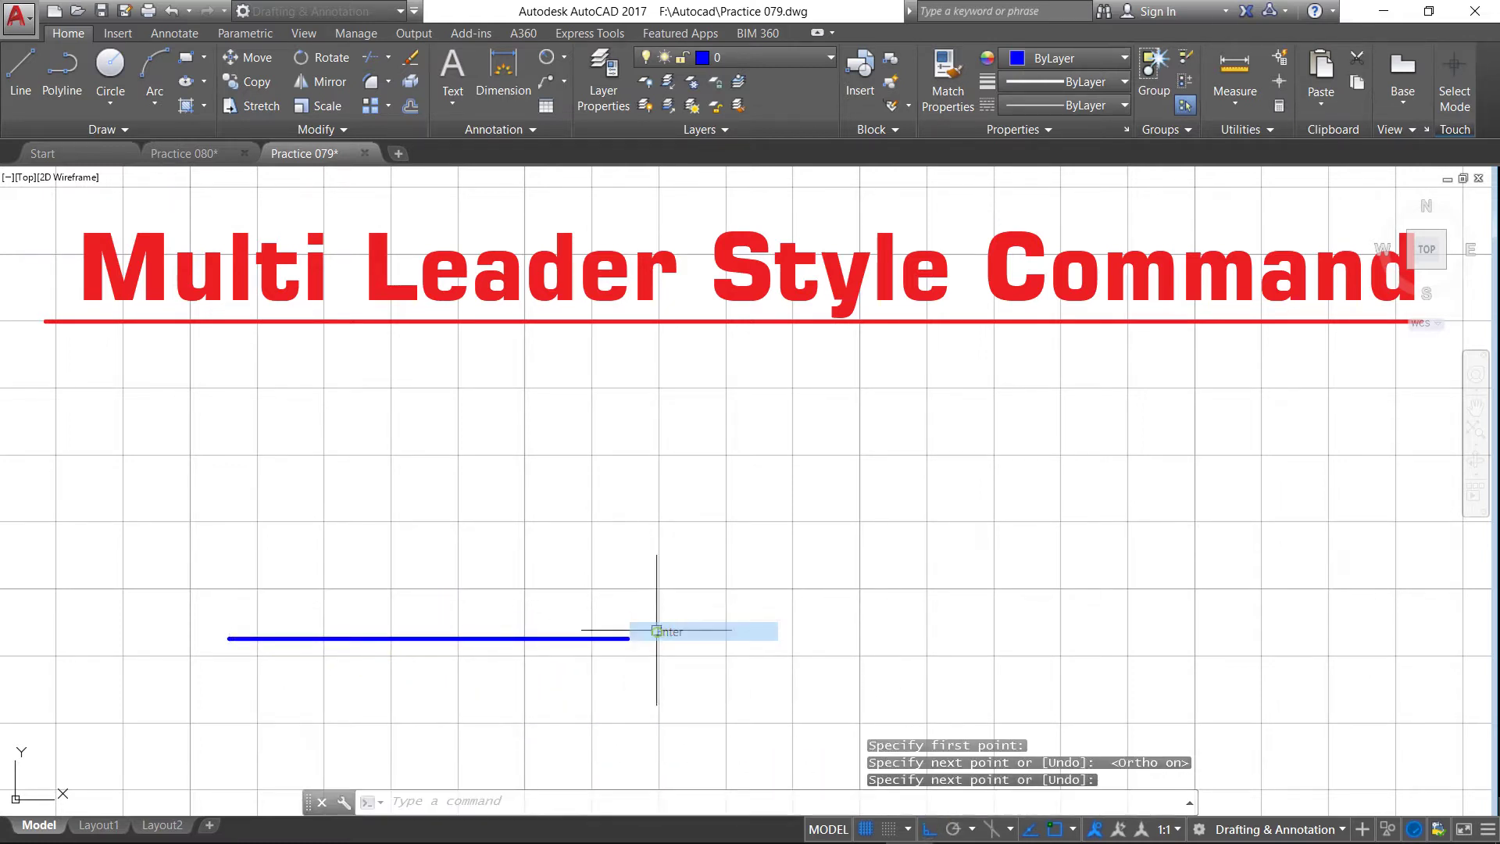
Step: Draw a circle on the right side of the drawing
click(108, 65)
click(1085, 574)
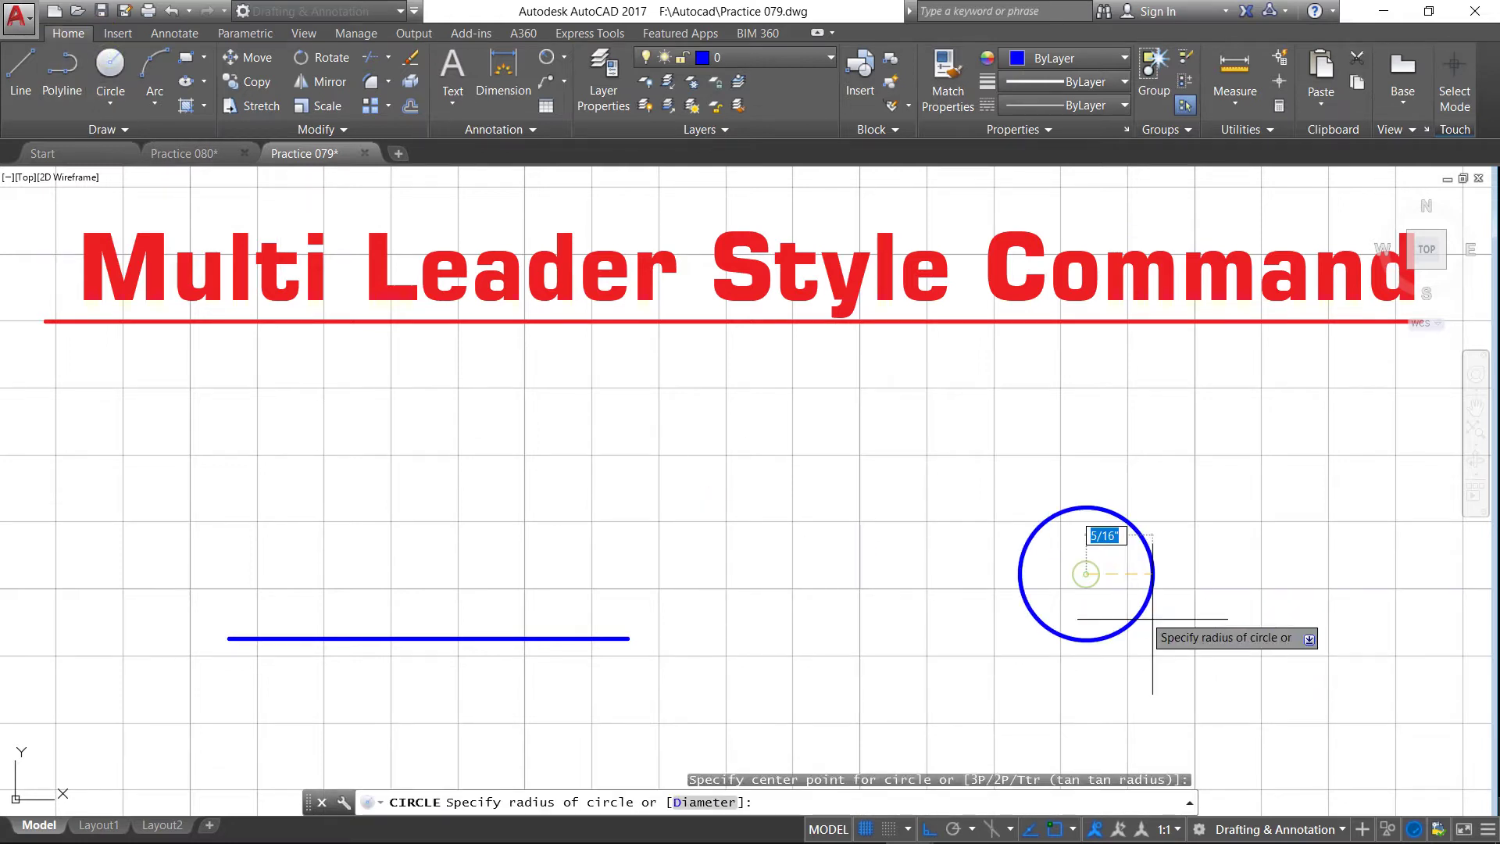
click(1186, 629)
scroll(531, 367, down, 2)
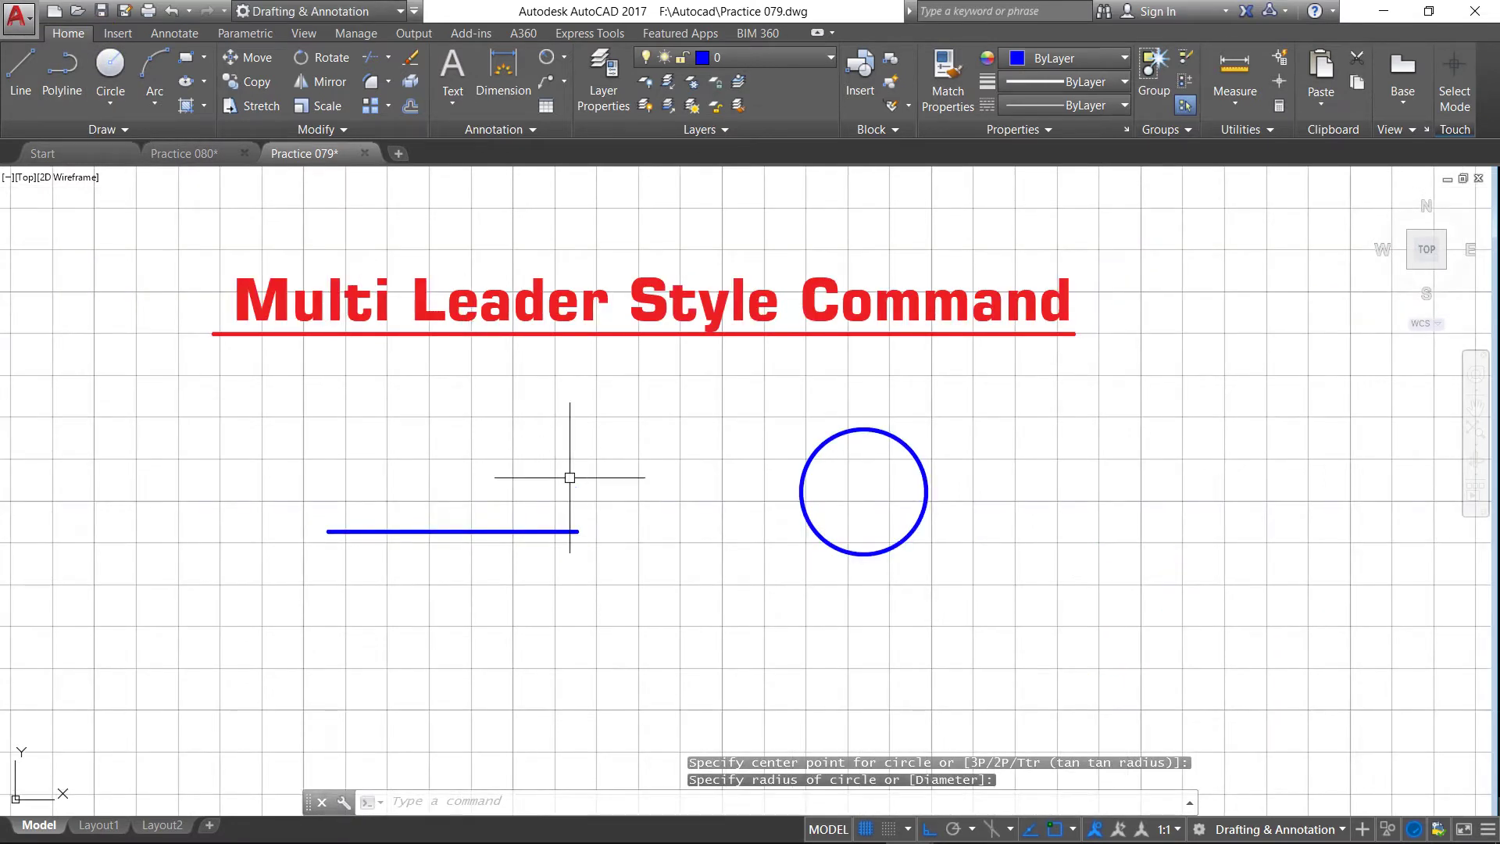
Step: Draw an upward 3-point arc to the right of the circle, with Ortho off
click(155, 78)
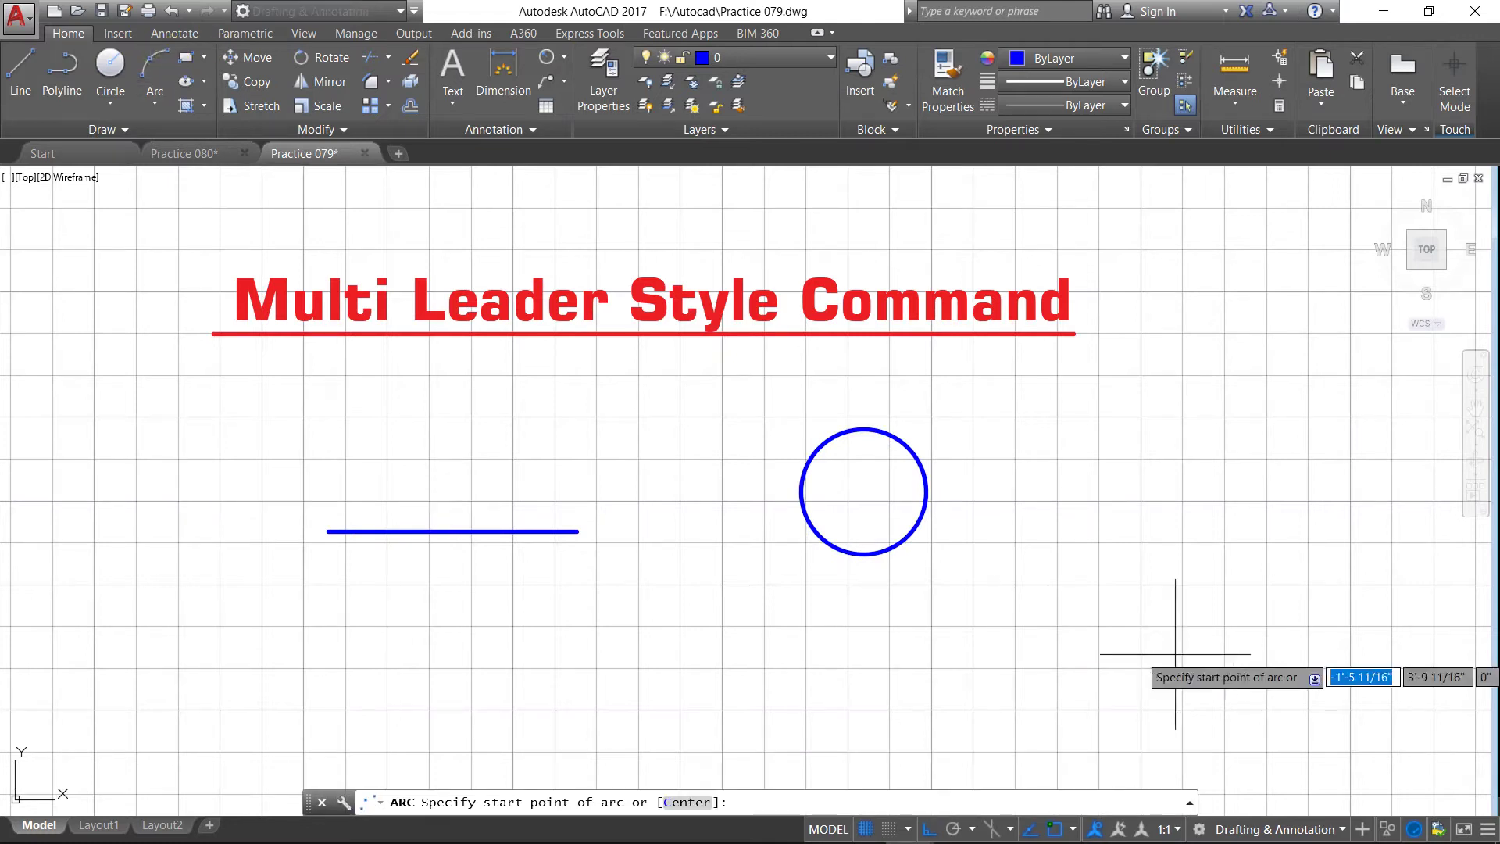
click(1116, 652)
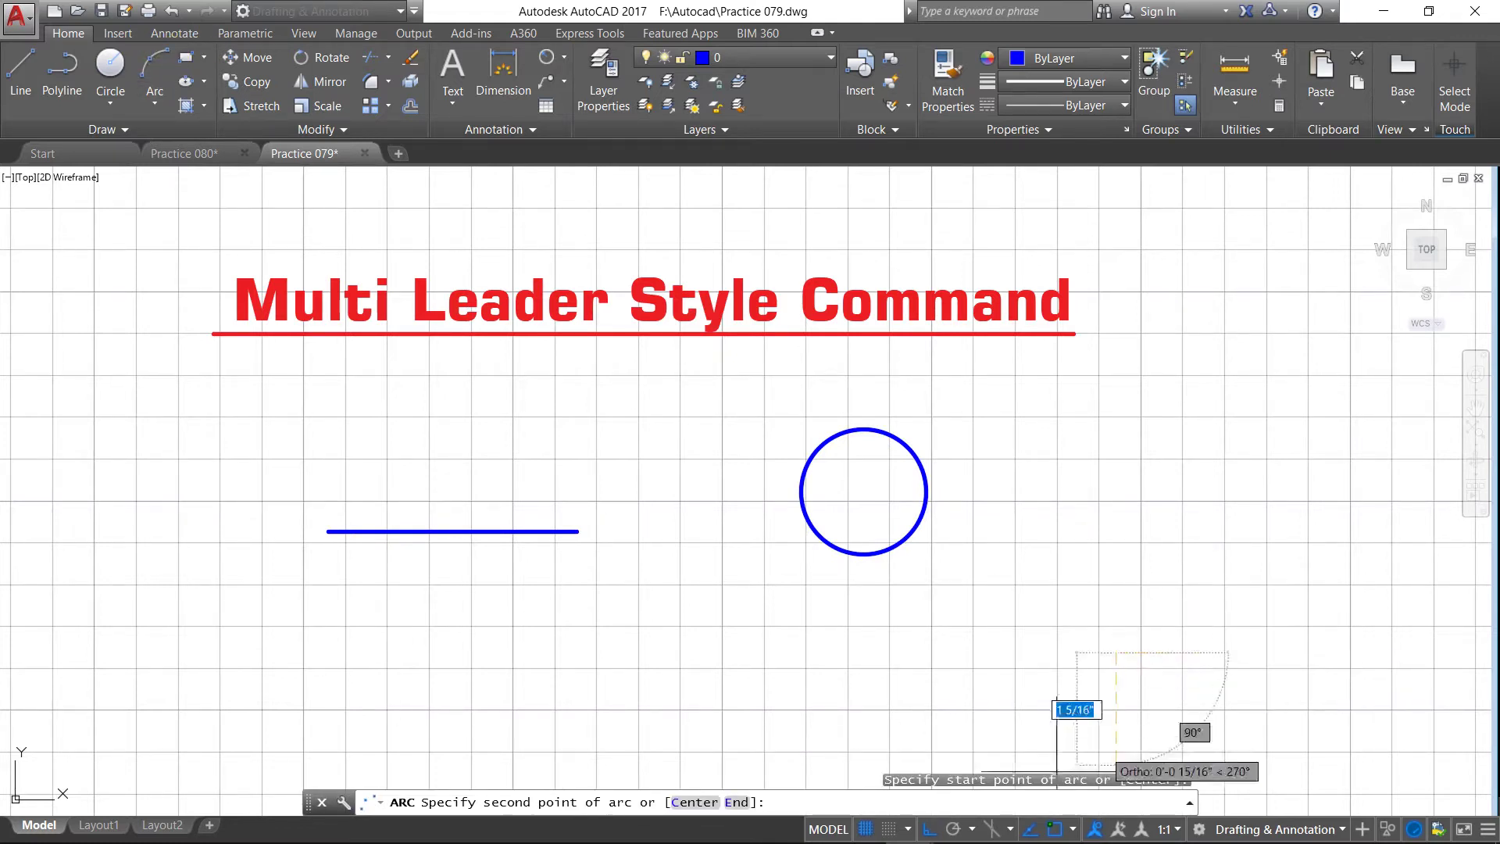
key(F8)
click(1171, 564)
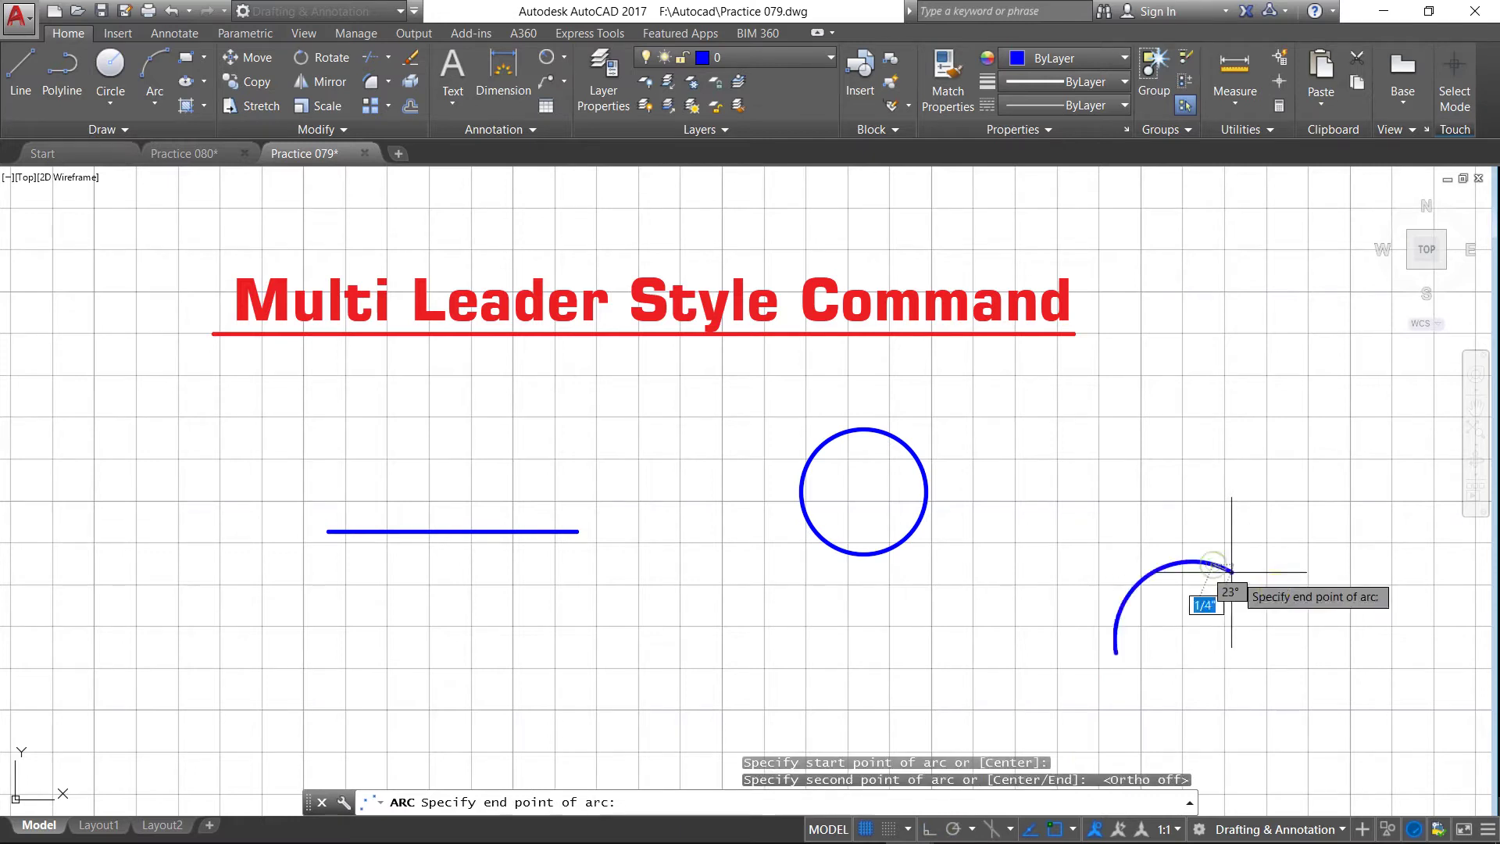
click(1352, 637)
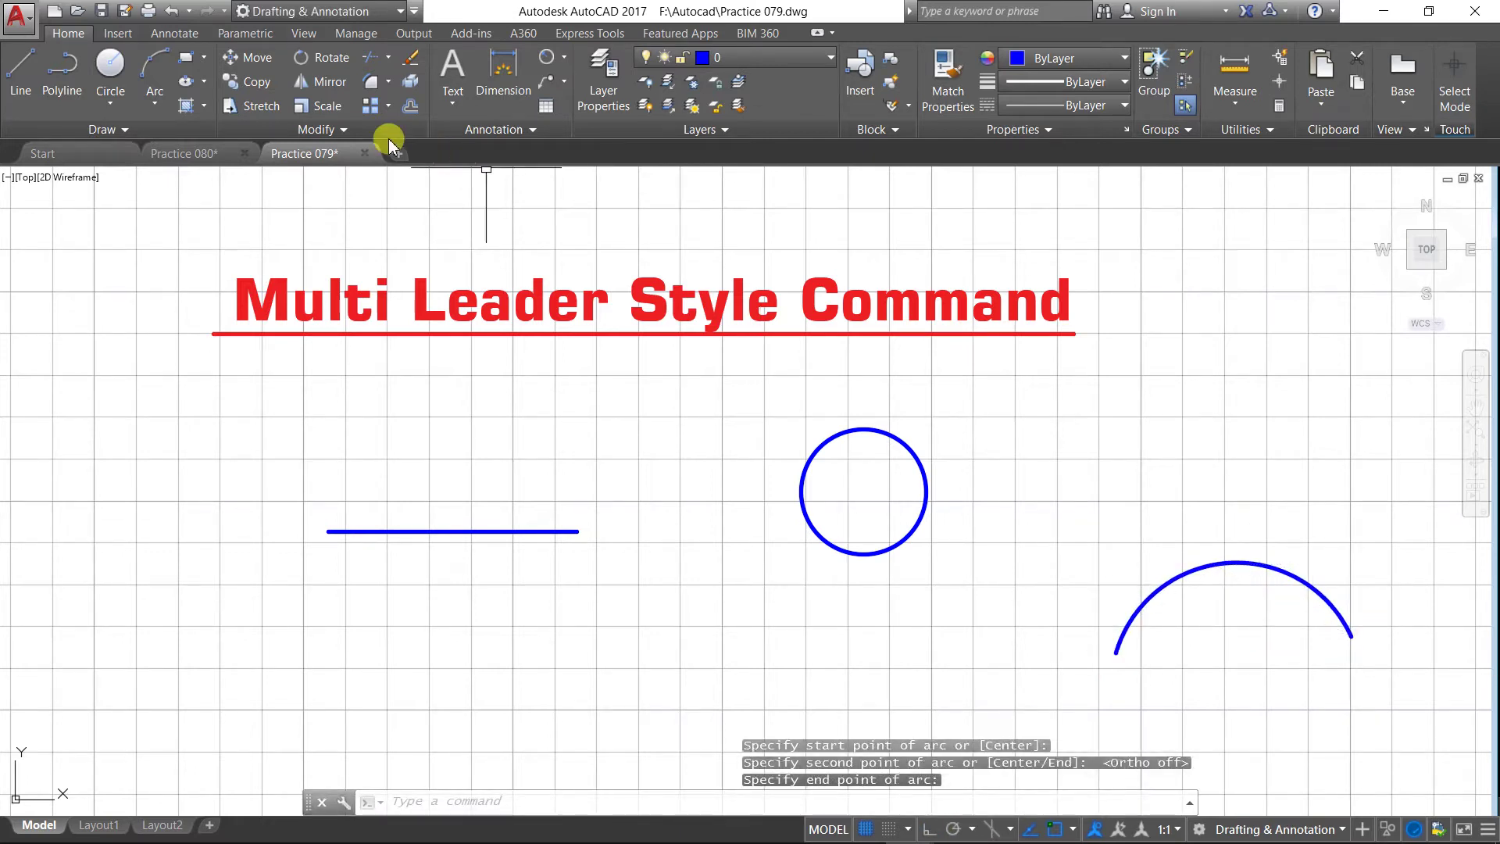
Step: Draw a long rectangle below the line
click(186, 57)
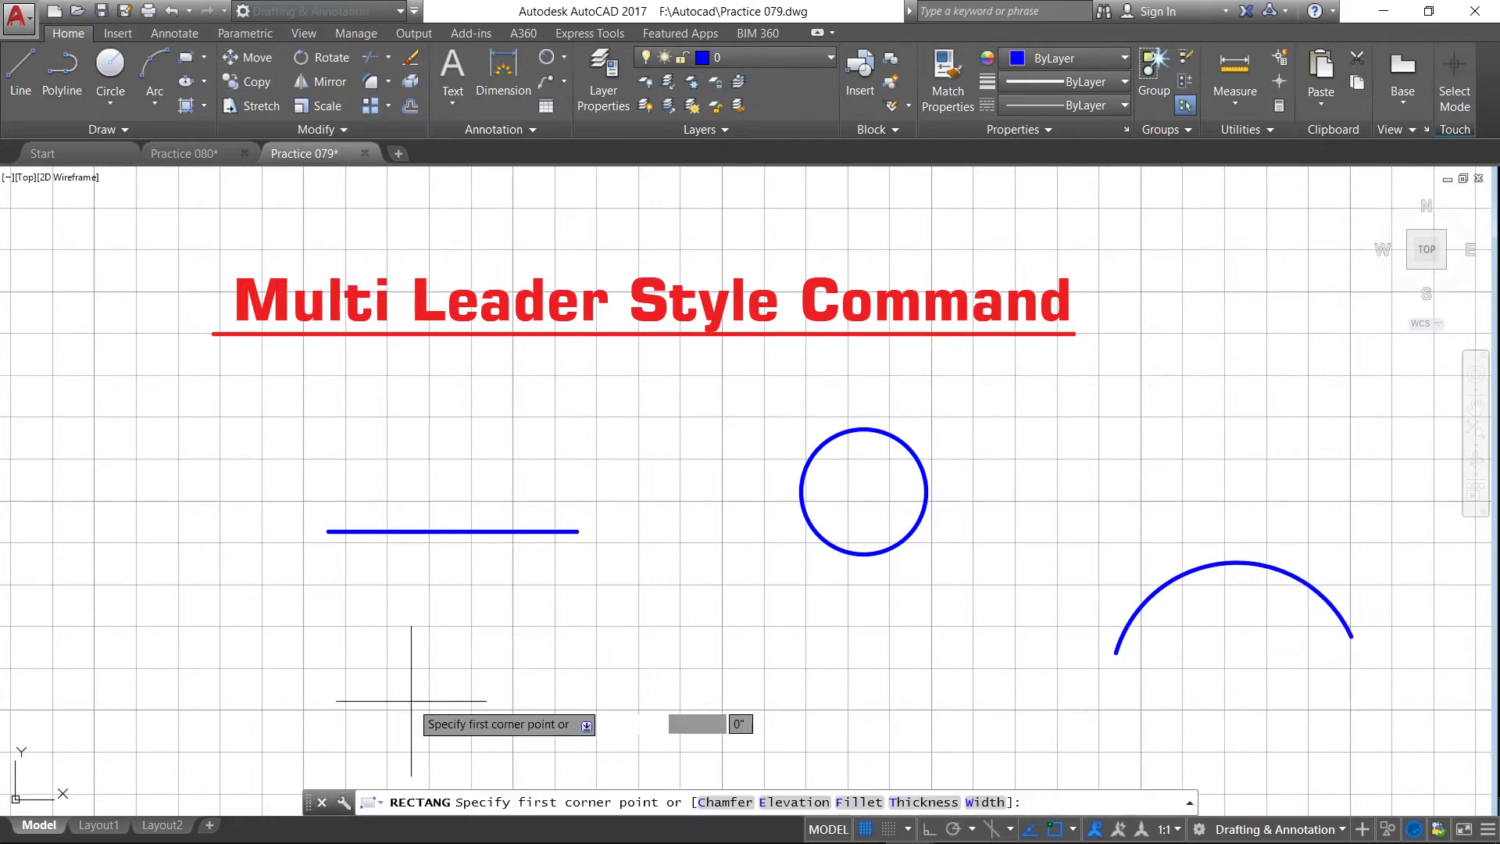
click(320, 666)
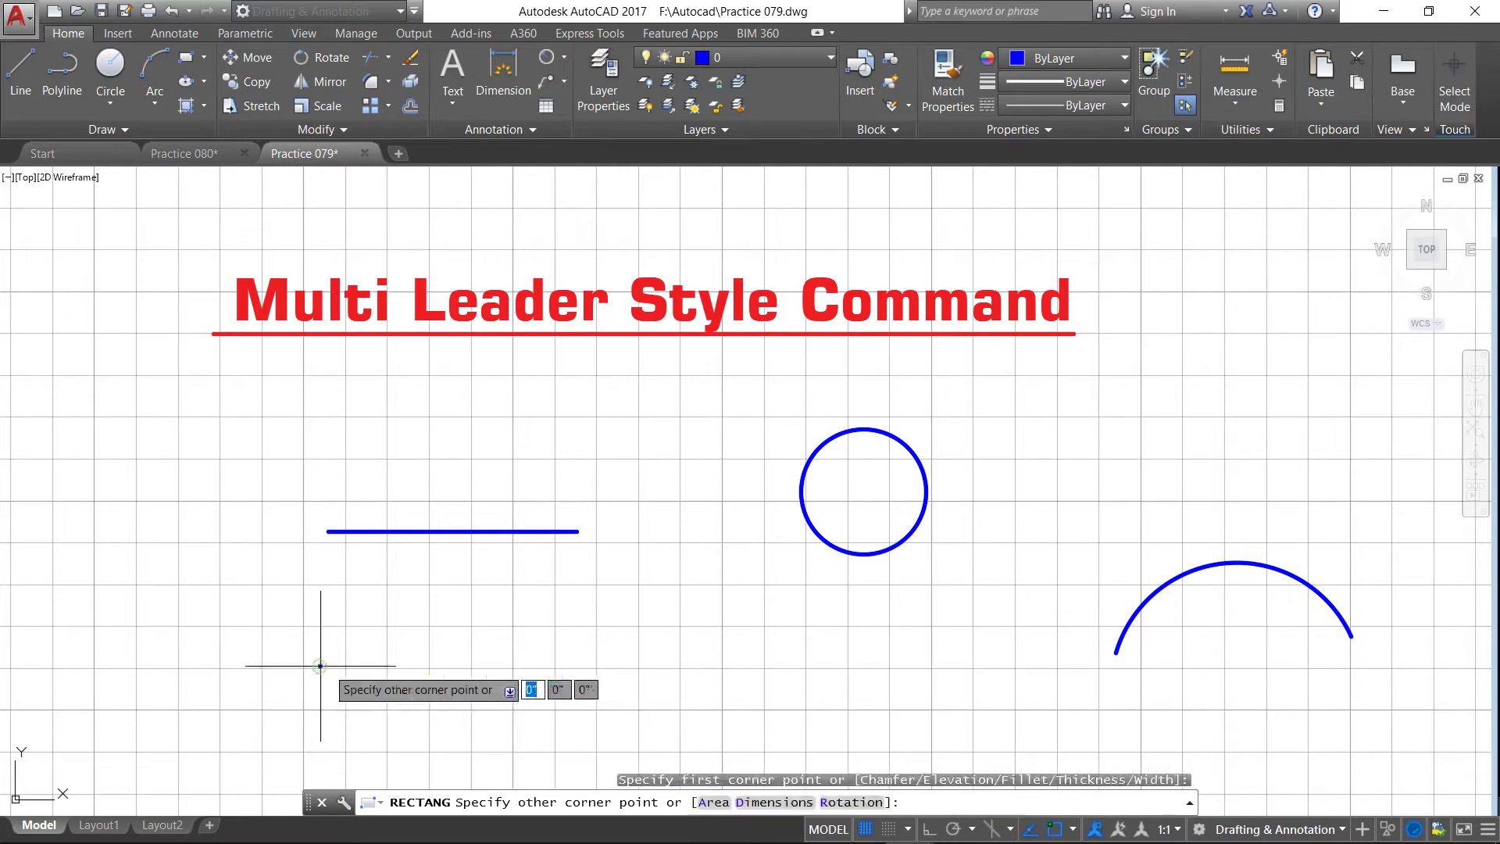
click(1049, 754)
scroll(489, 625, down, 2)
scroll(485, 648, up, 2)
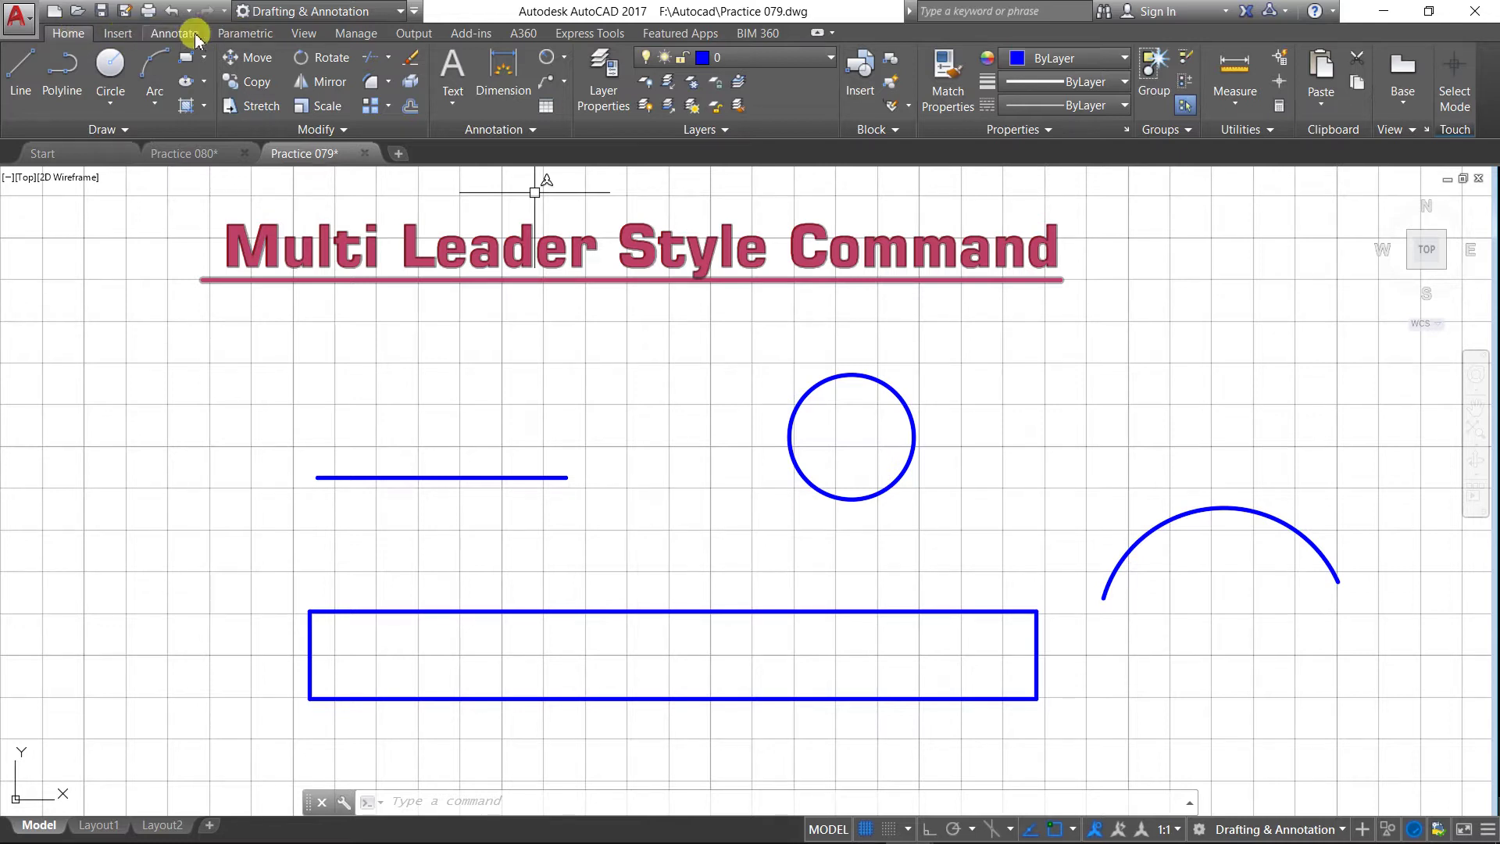
Step: Start the Multileader command from the Annotate tab's Leaders panel
click(176, 34)
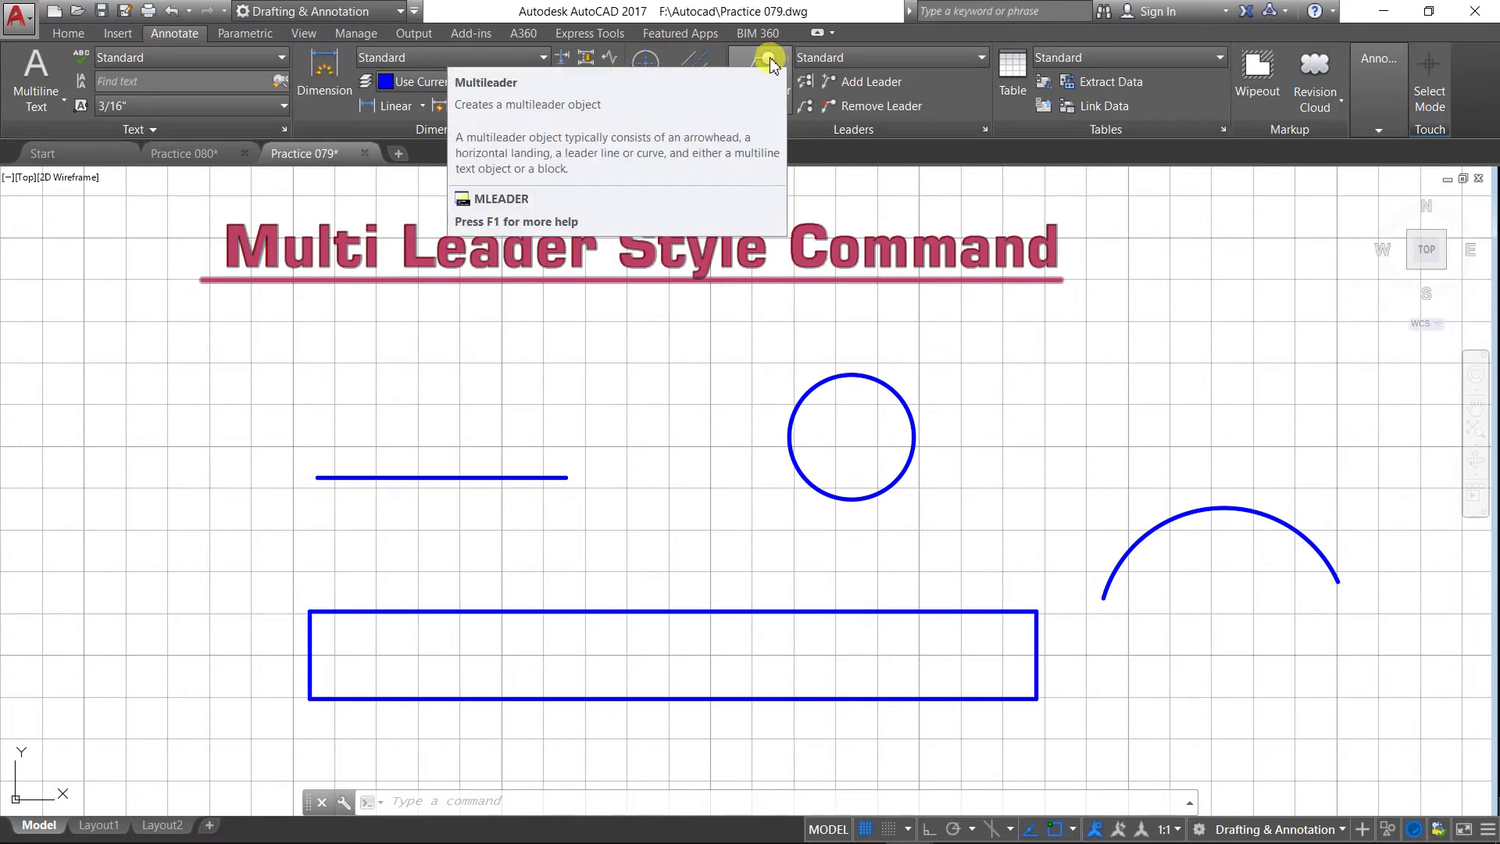
click(770, 62)
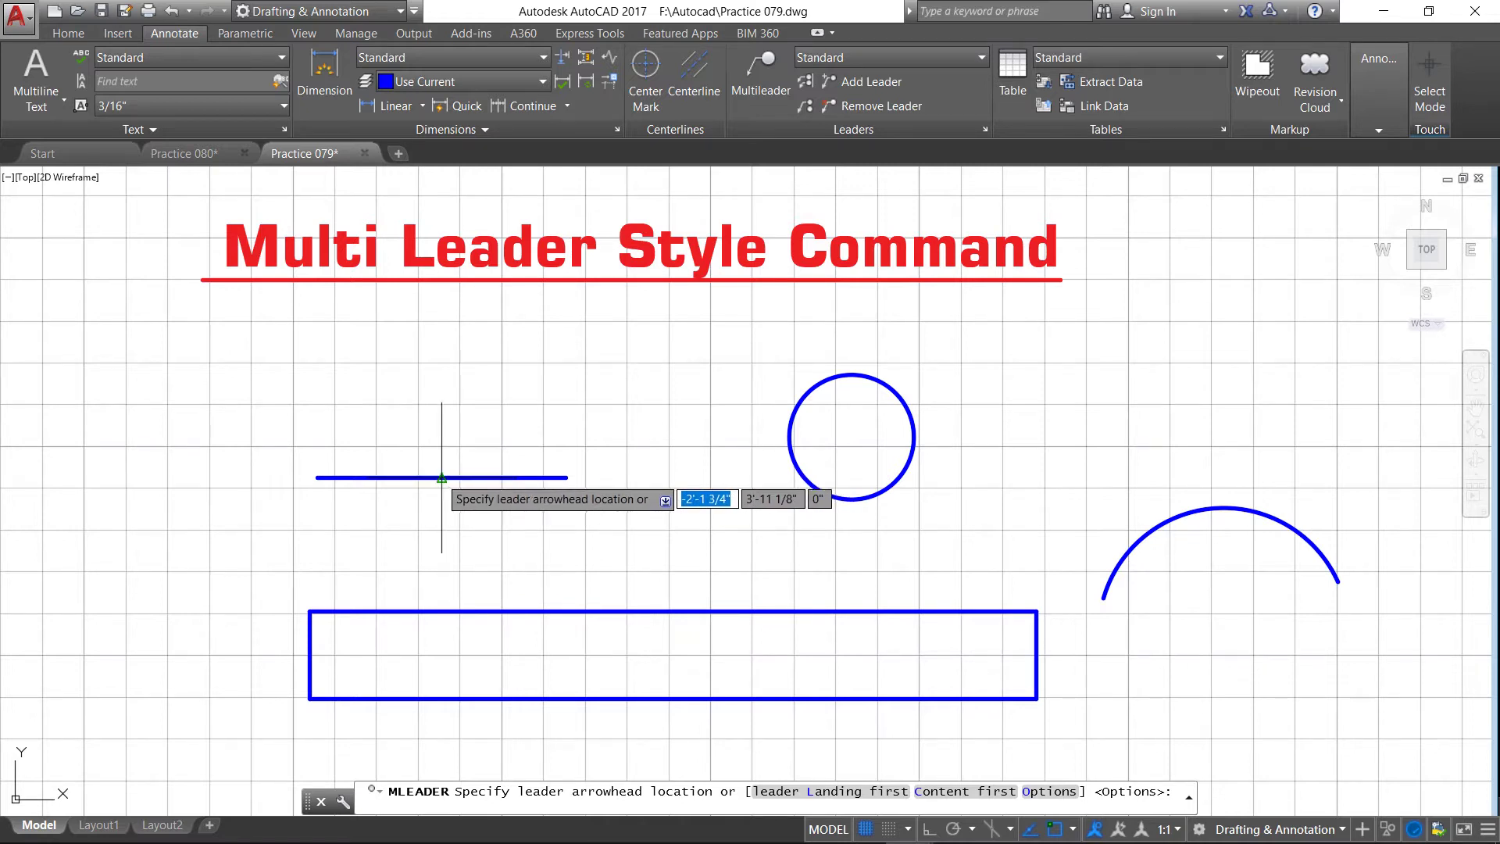
Step: Add a multileader from the line's midpoint, landing up-right, labelled ASD
click(442, 477)
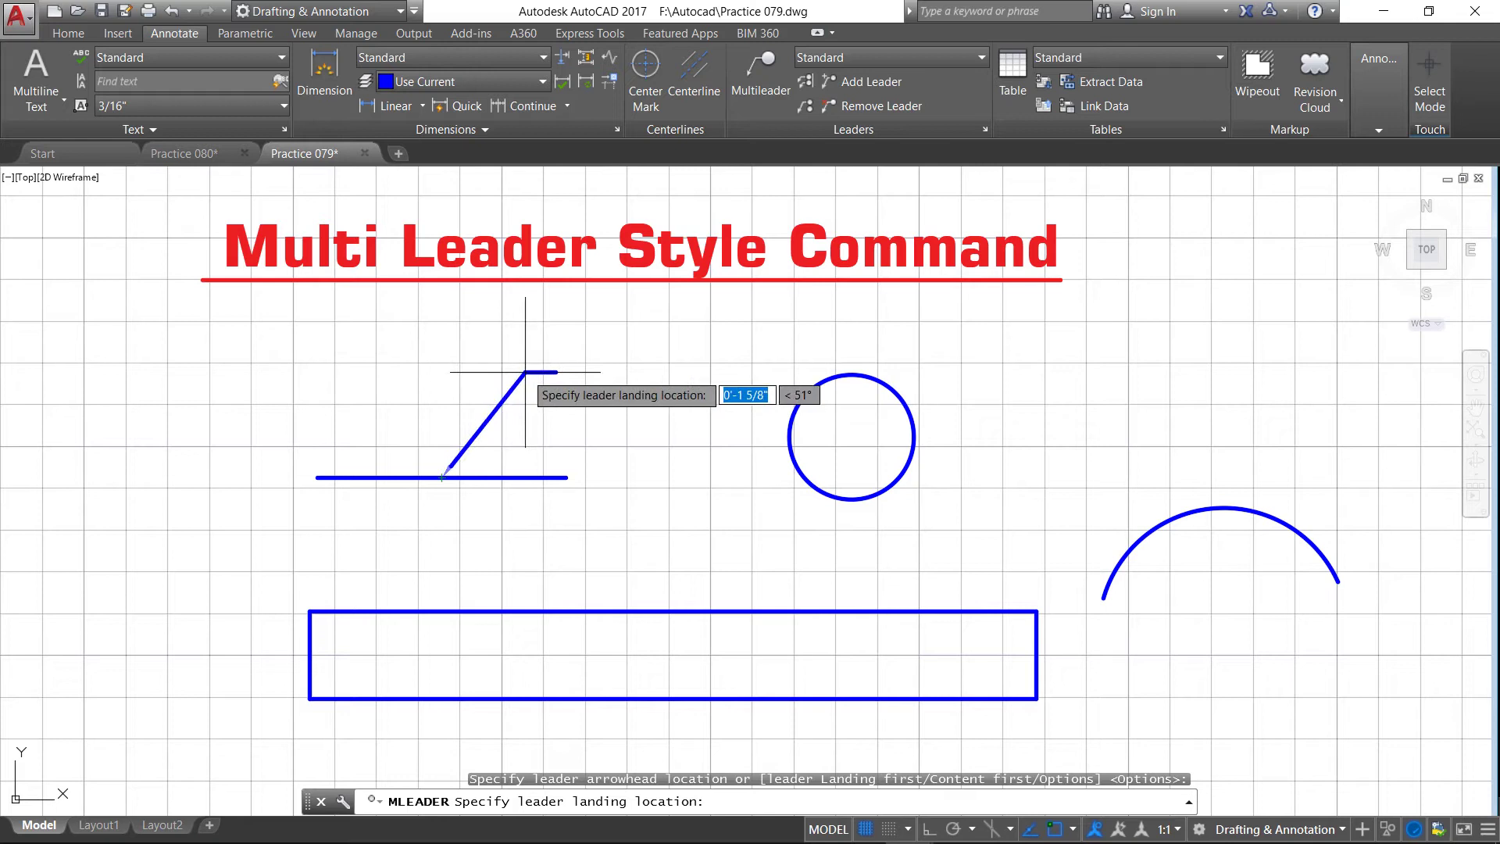
click(524, 372)
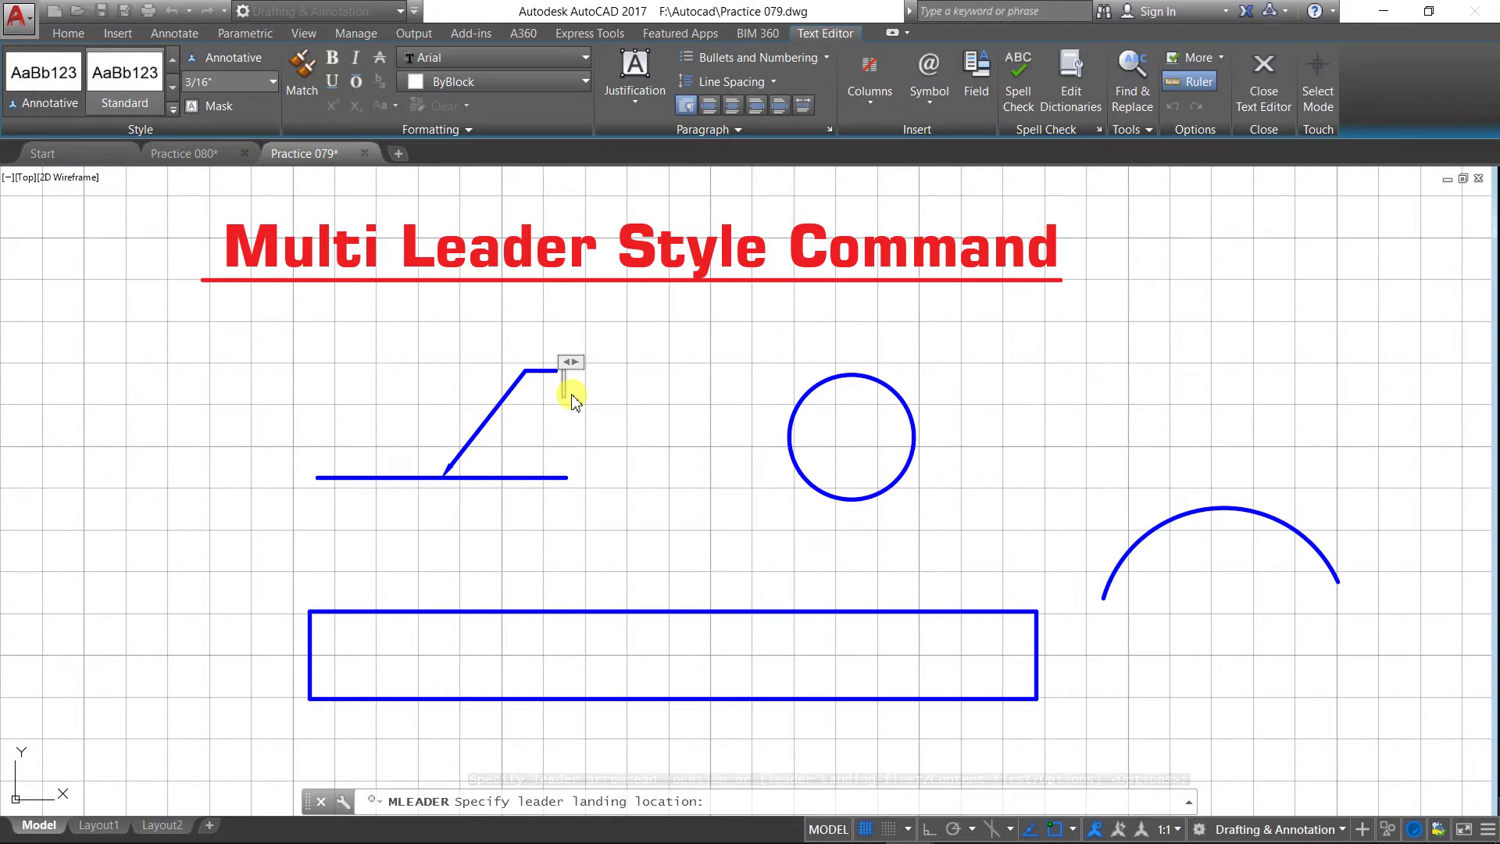
text(ASD)
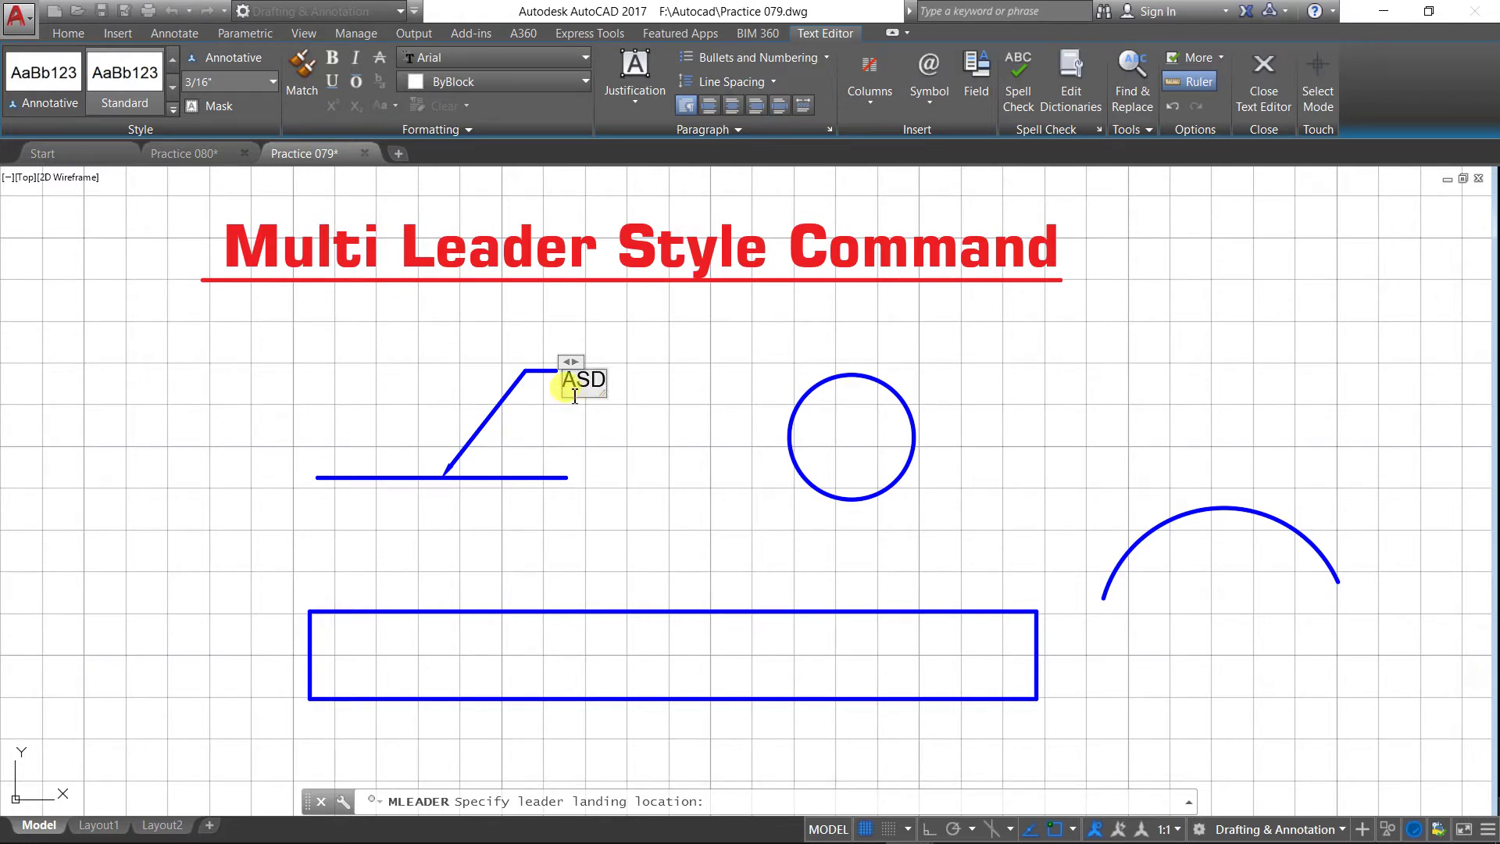
click(576, 420)
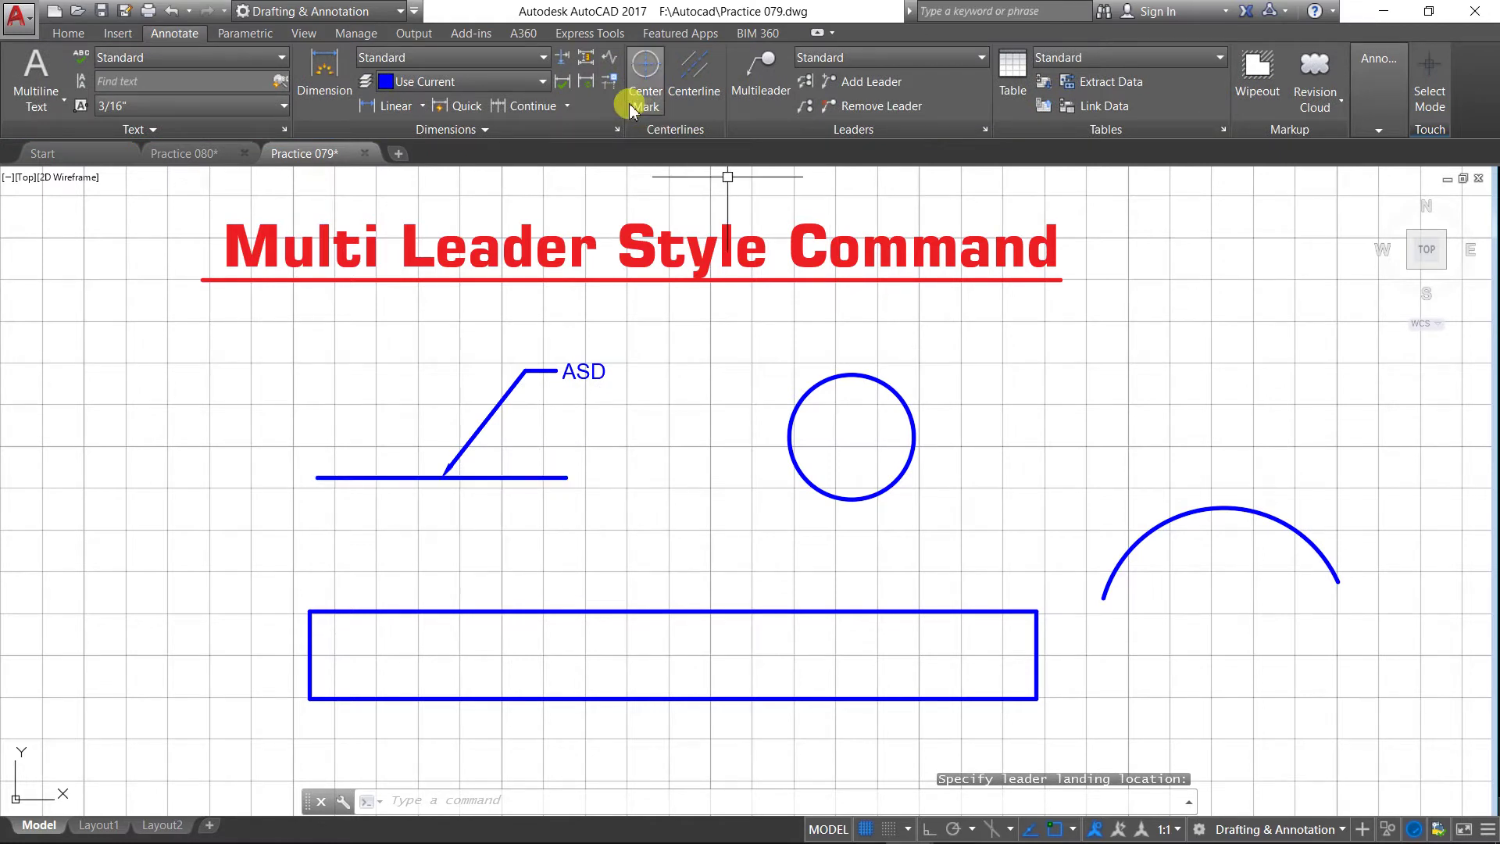
Step: Add a second multileader from the arc's top, landing up-left, with a short text label
click(775, 82)
click(776, 82)
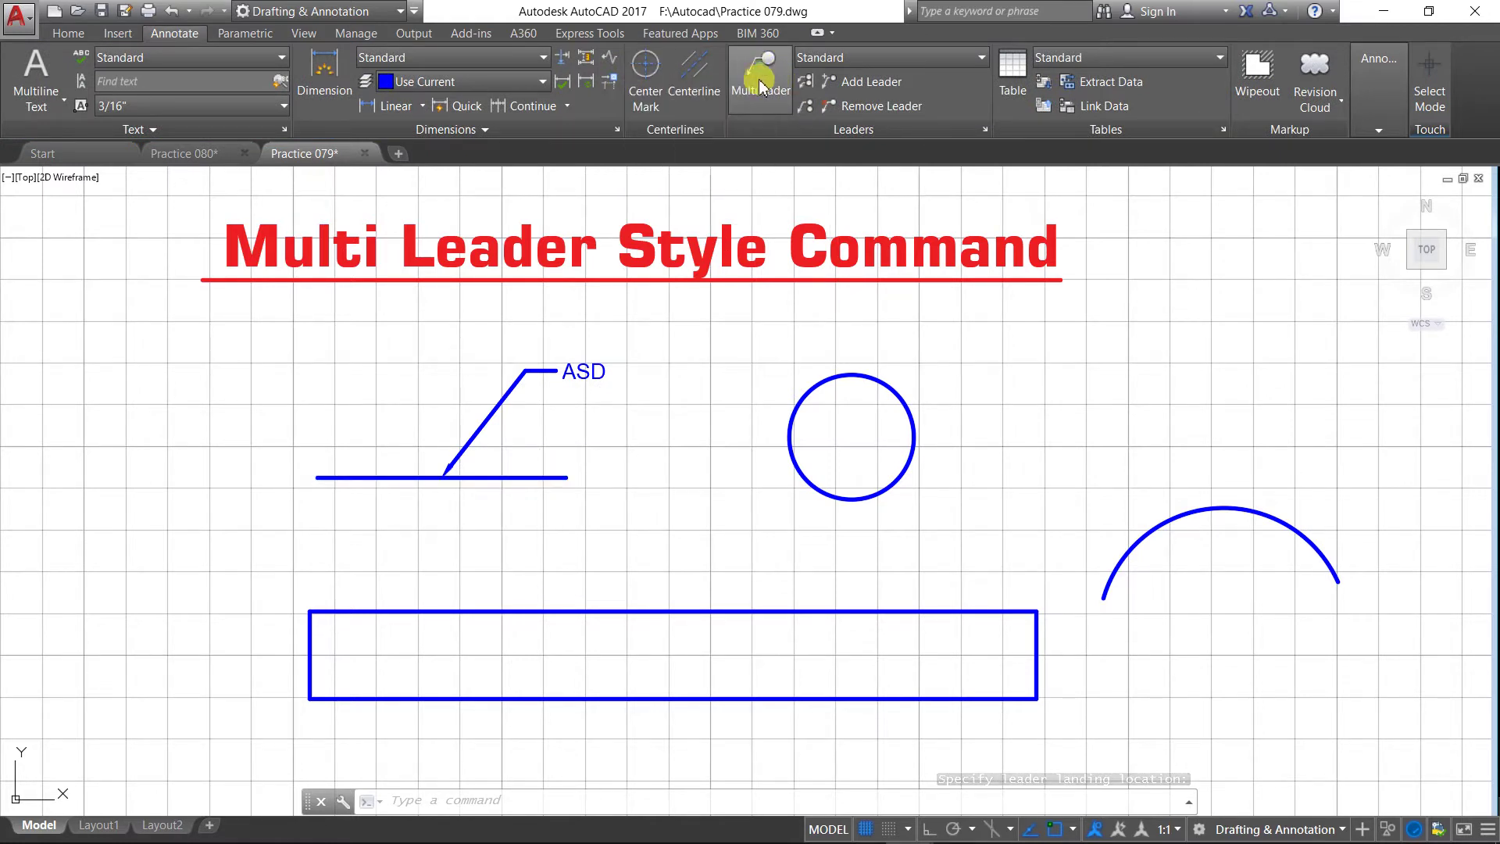
scroll(593, 569, down, 2)
scroll(586, 547, up, 2)
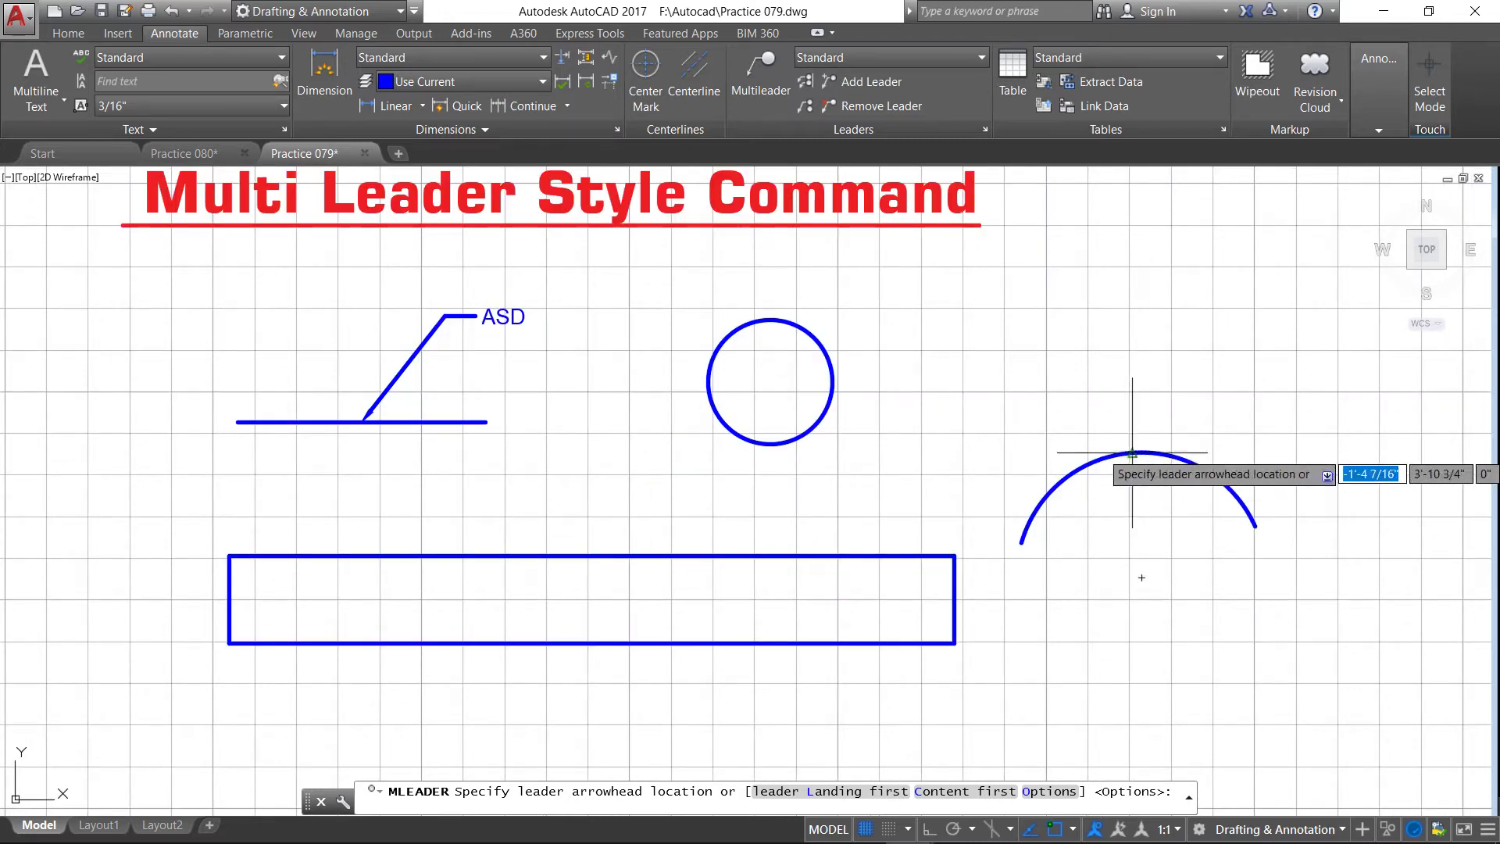
click(1132, 452)
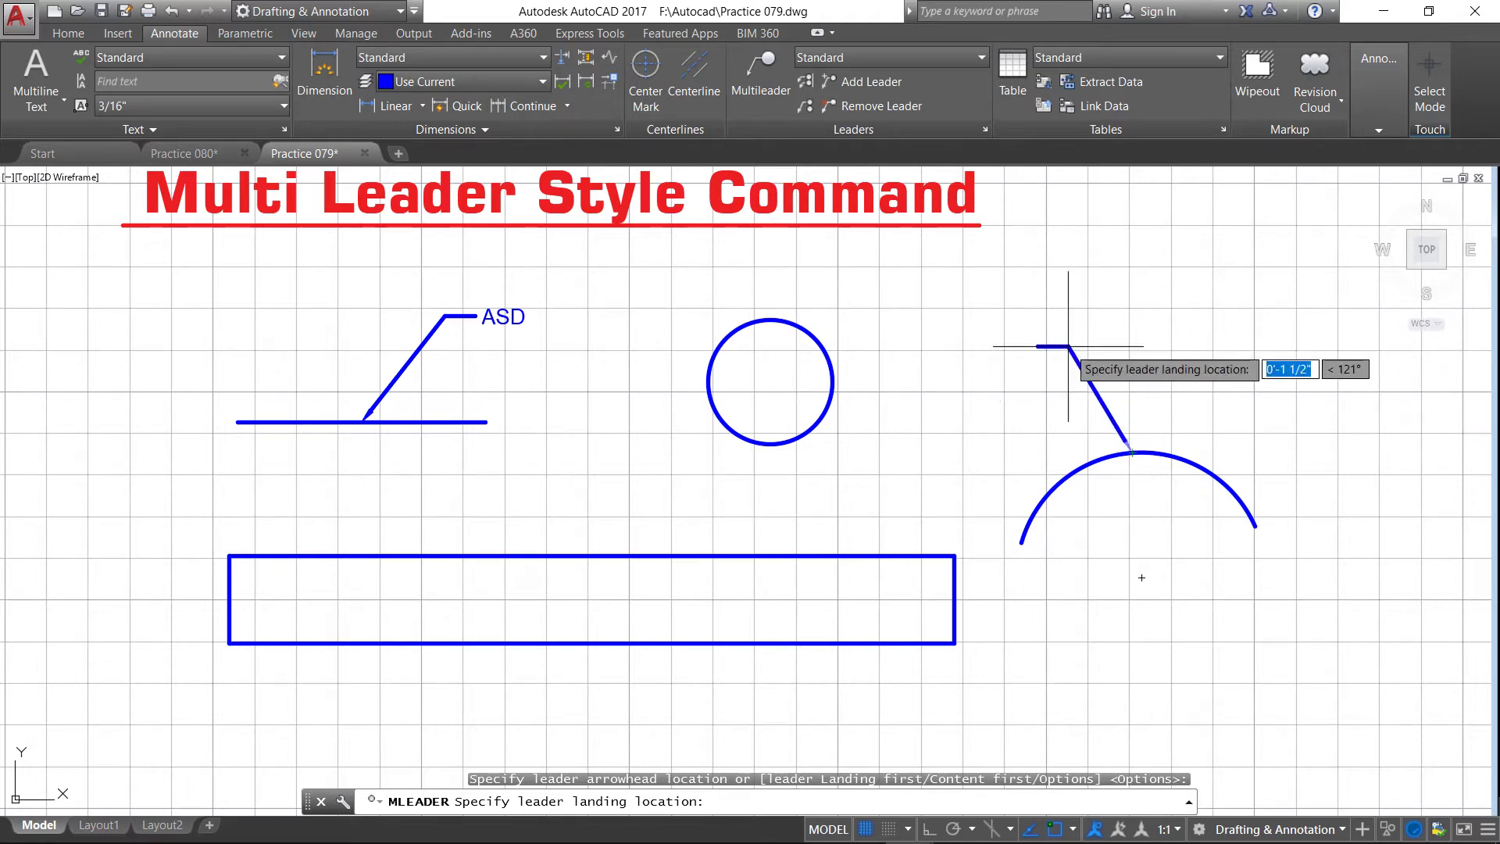
click(1002, 368)
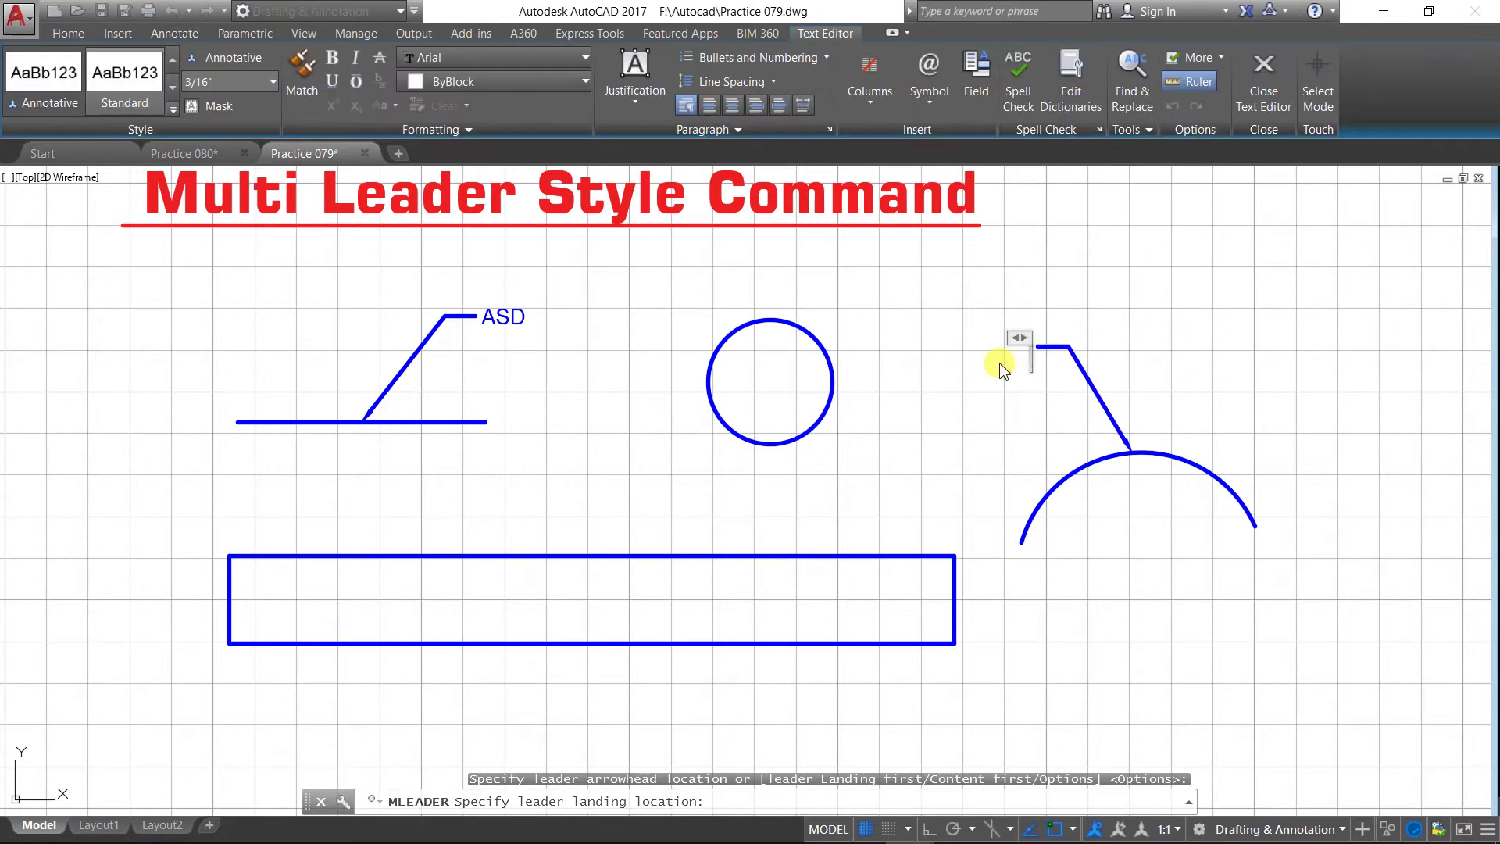
text(FAIZ)
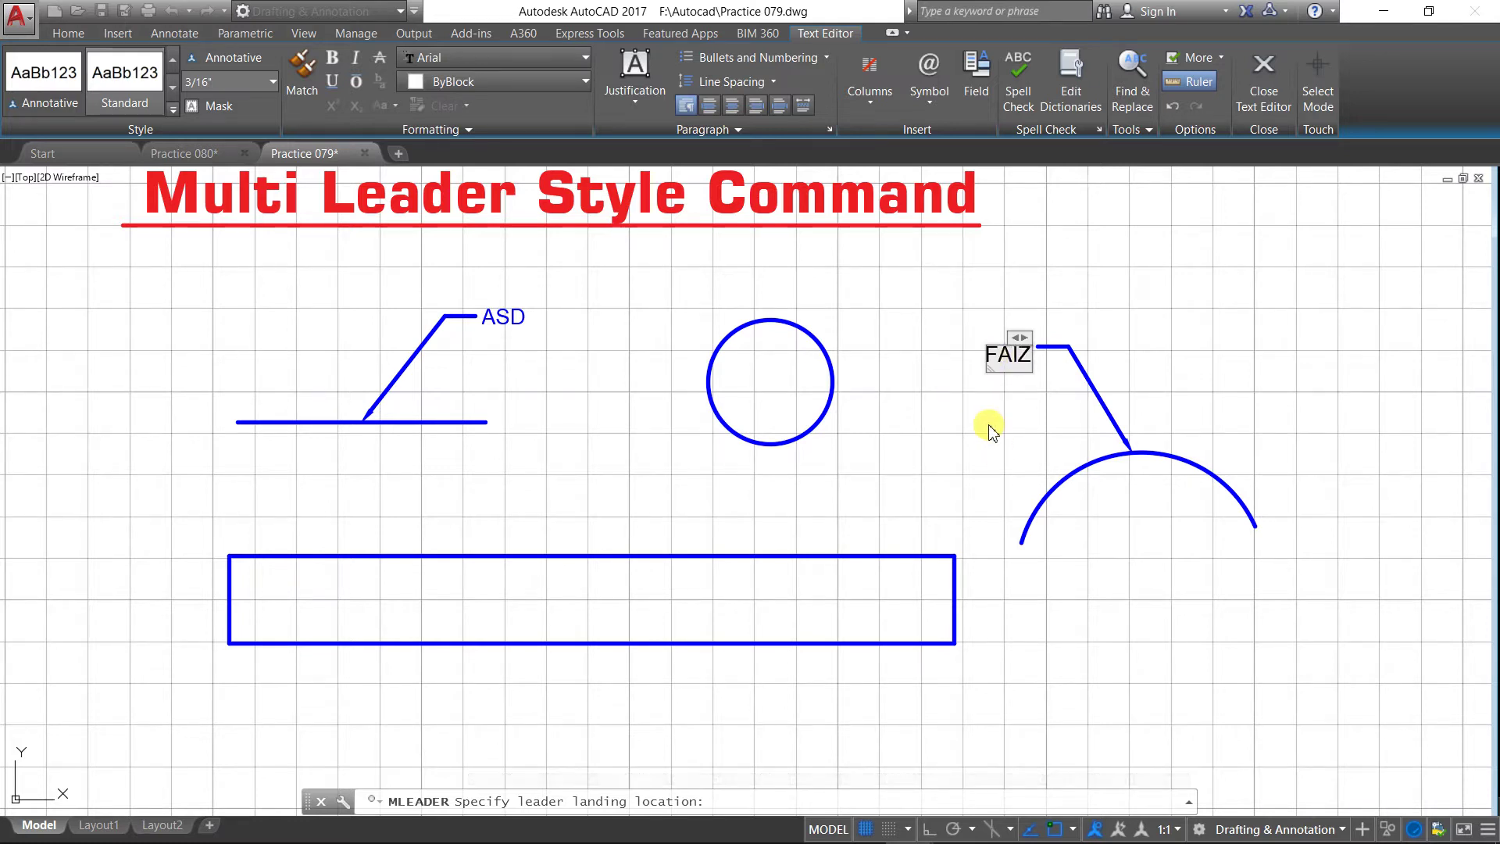
click(989, 429)
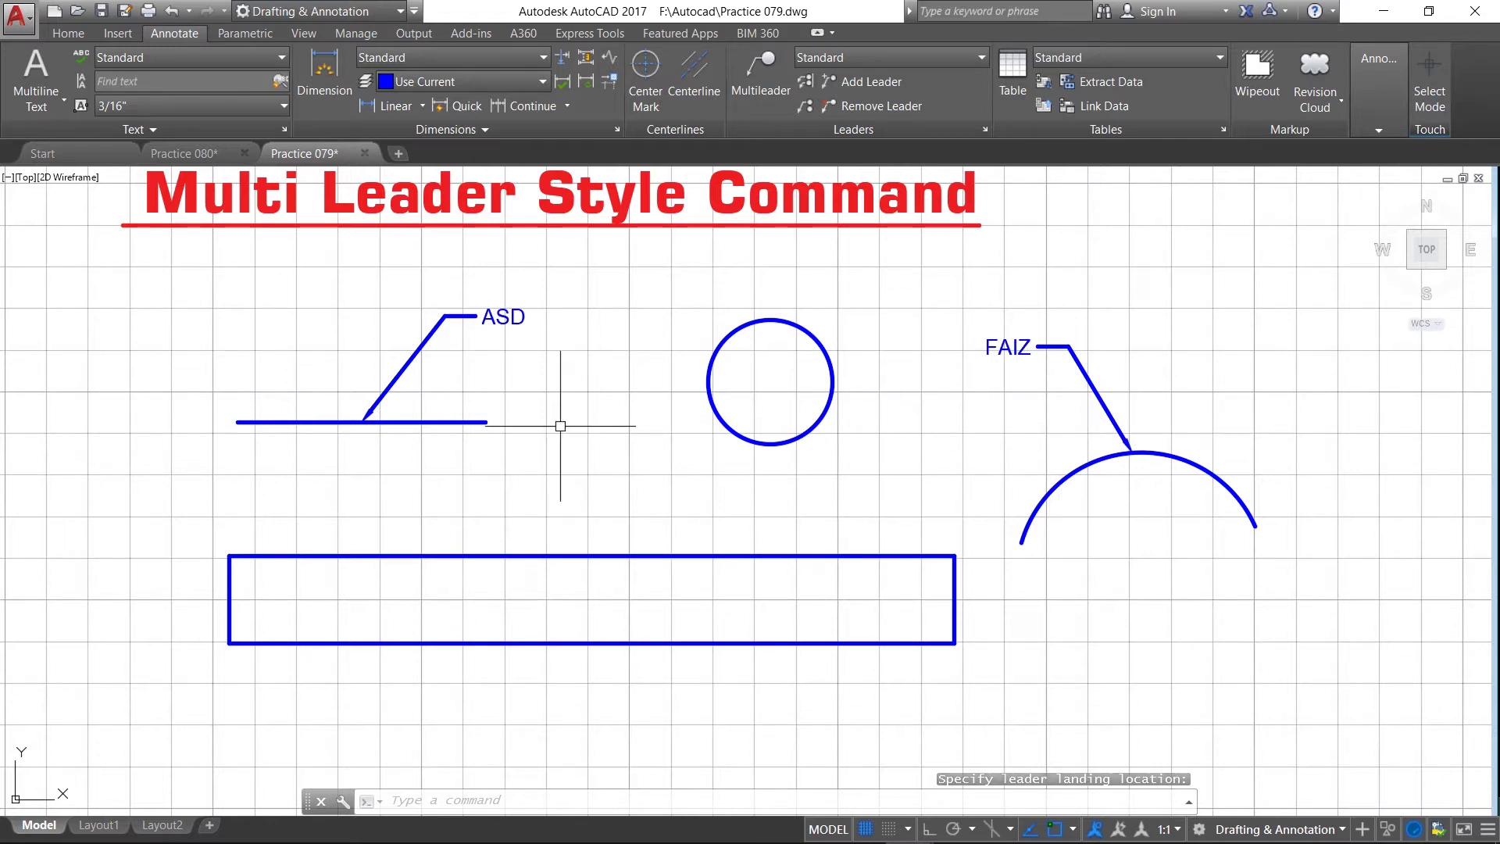
scroll(555, 422, down, 2)
scroll(559, 536, up, 2)
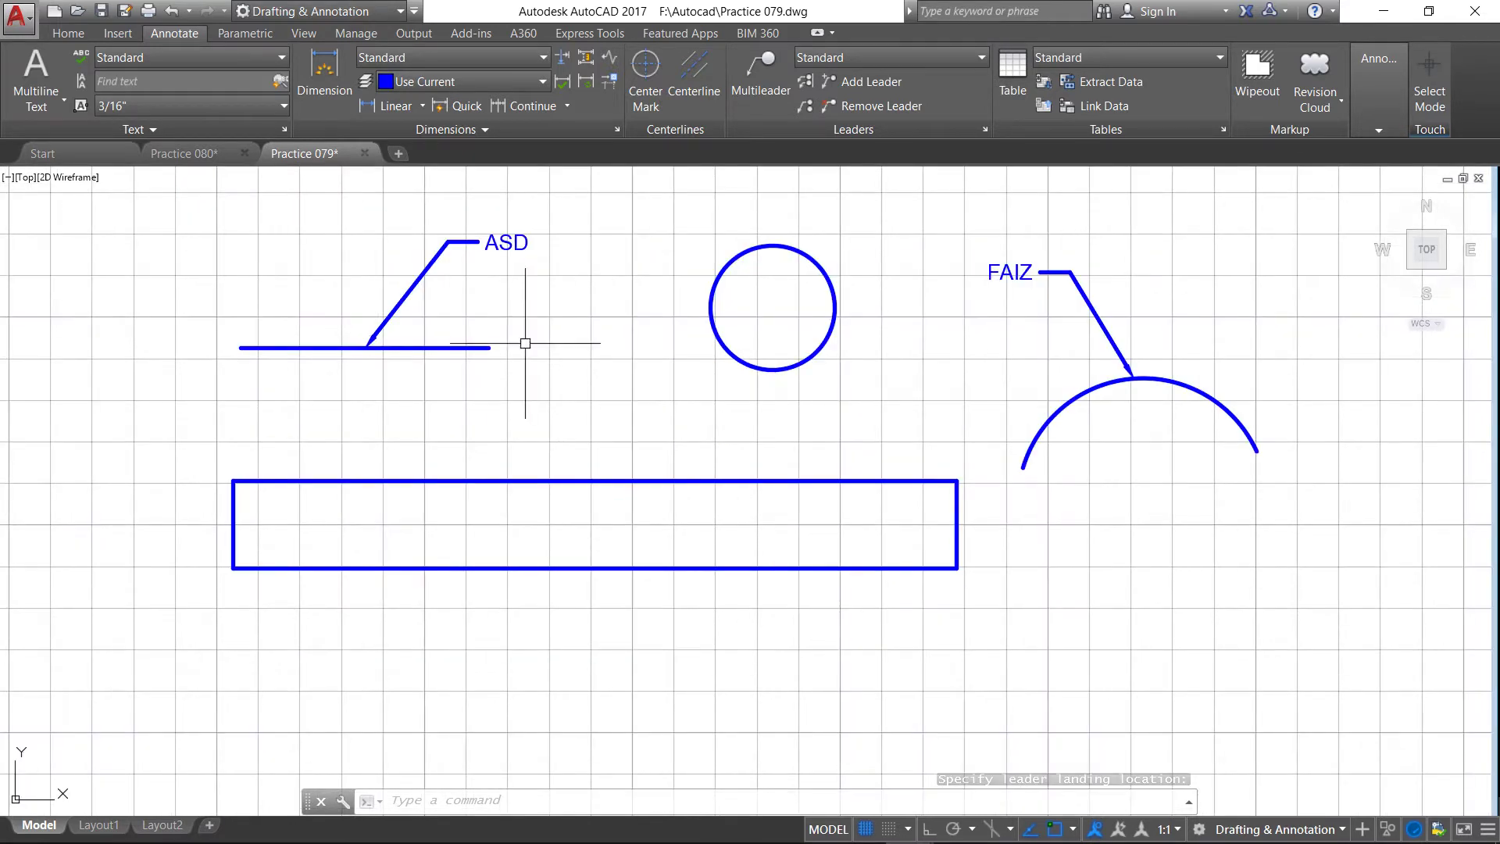
Step: Move the long rectangle further down the drawing
click(68, 33)
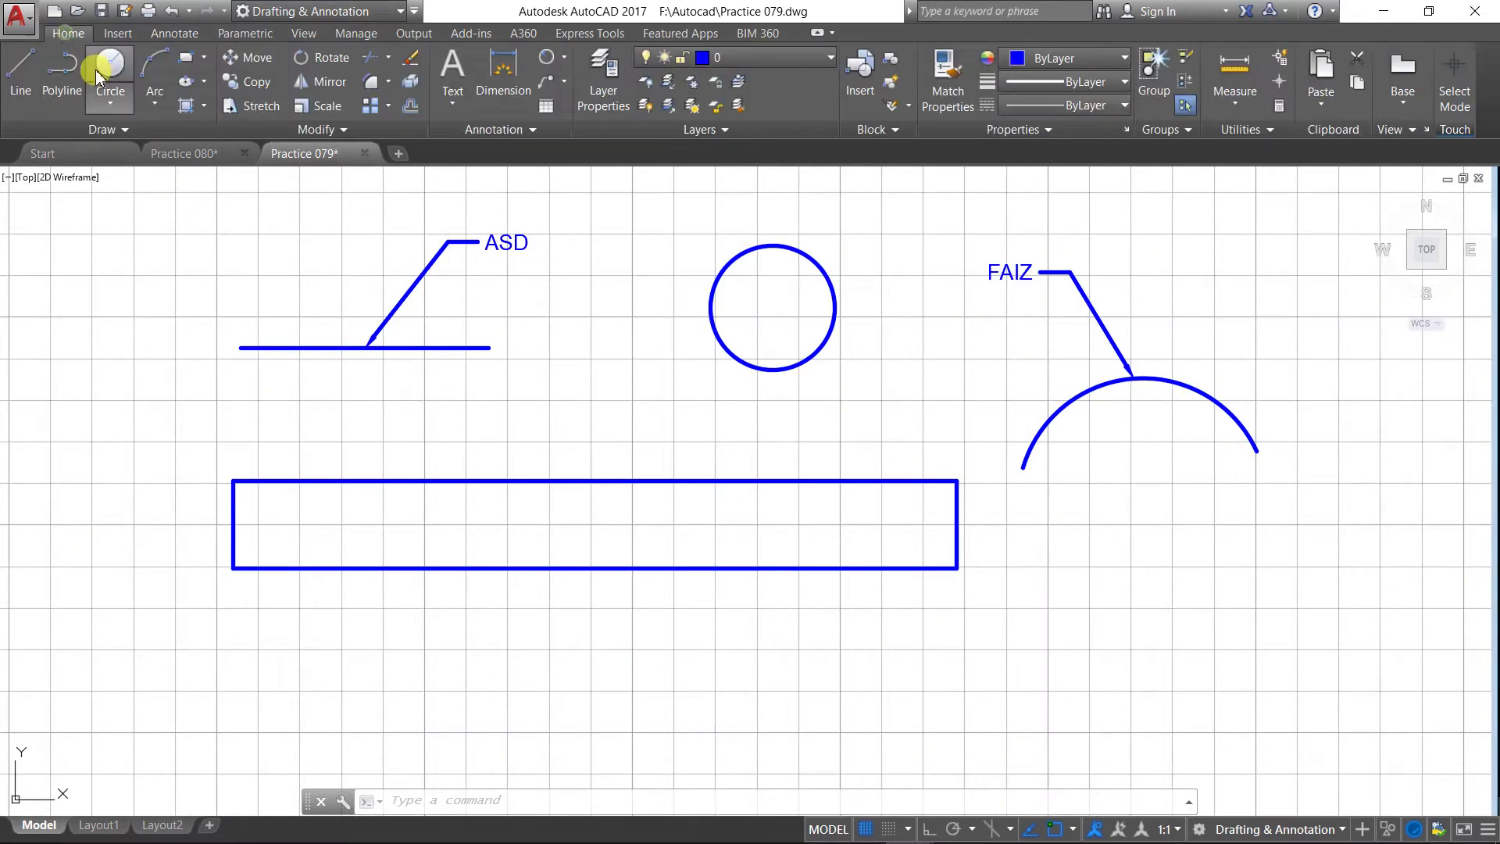
click(250, 56)
click(350, 479)
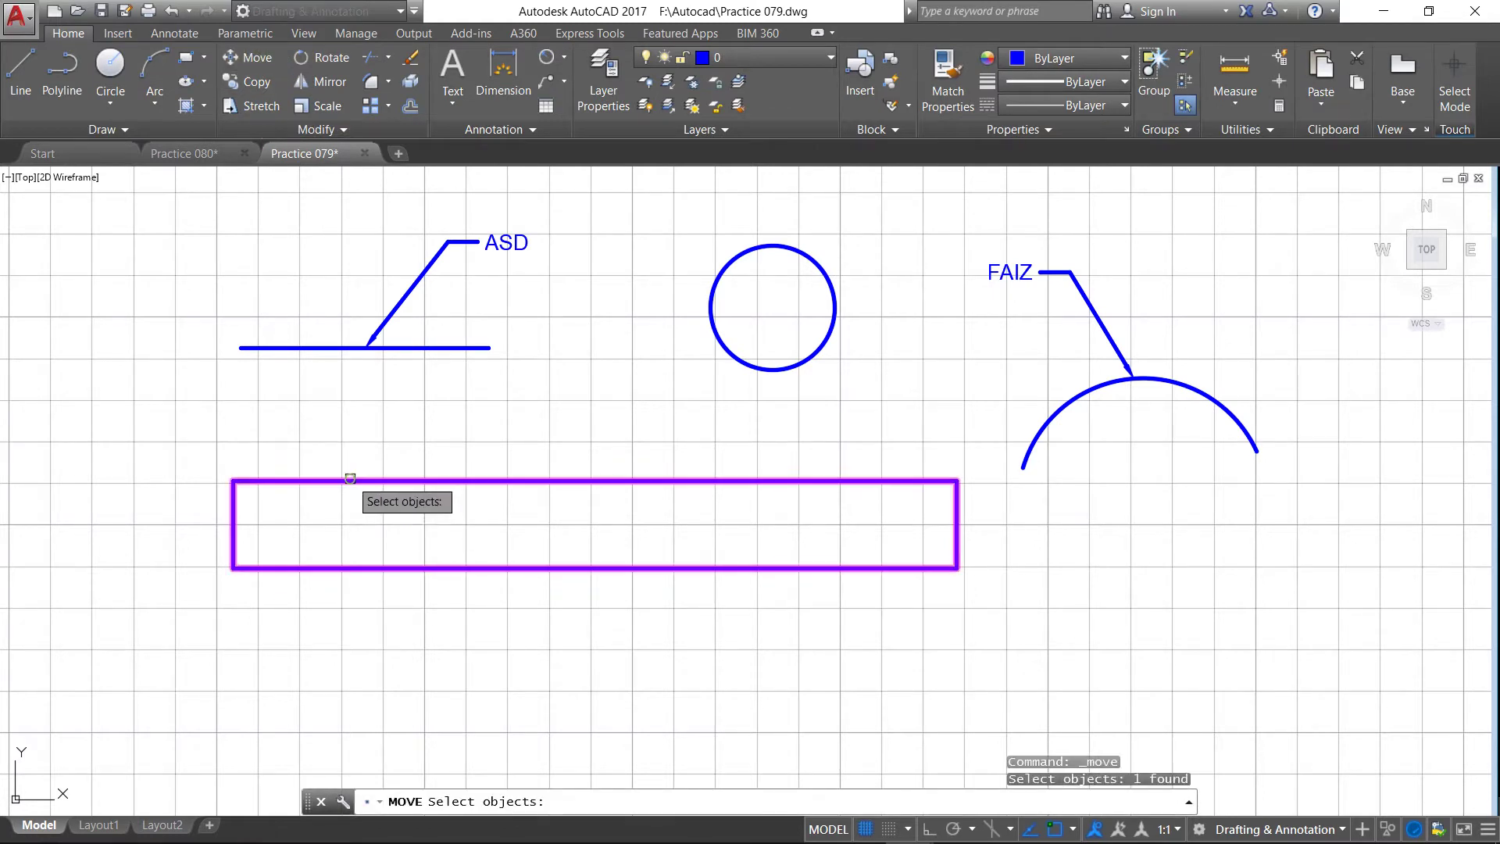
key(Return)
click(149, 348)
click(153, 589)
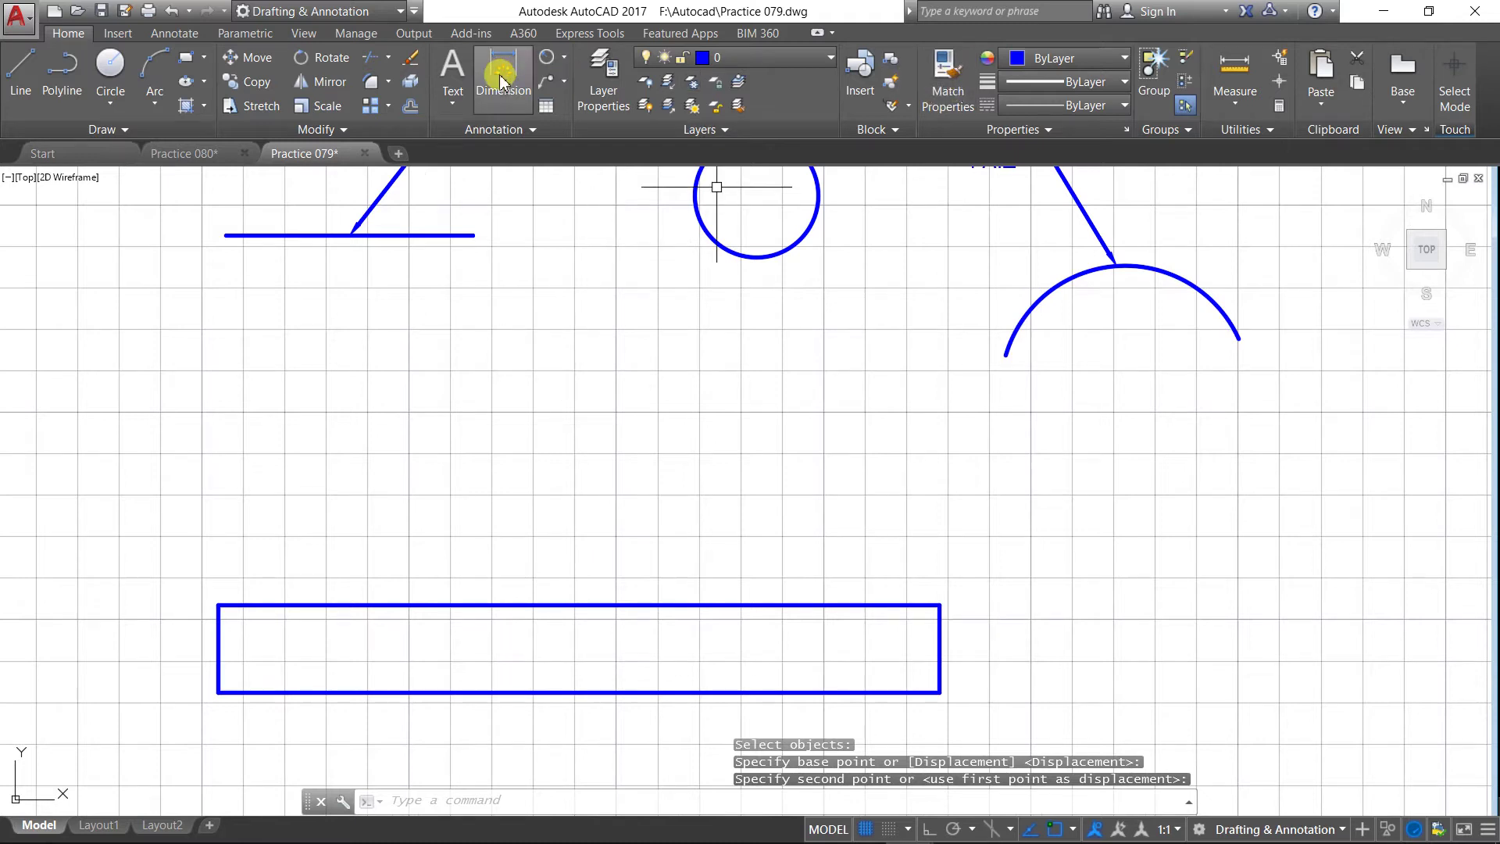
Step: Point a multileader labelled 1 at the rectangle's top edge, landing above it
click(178, 35)
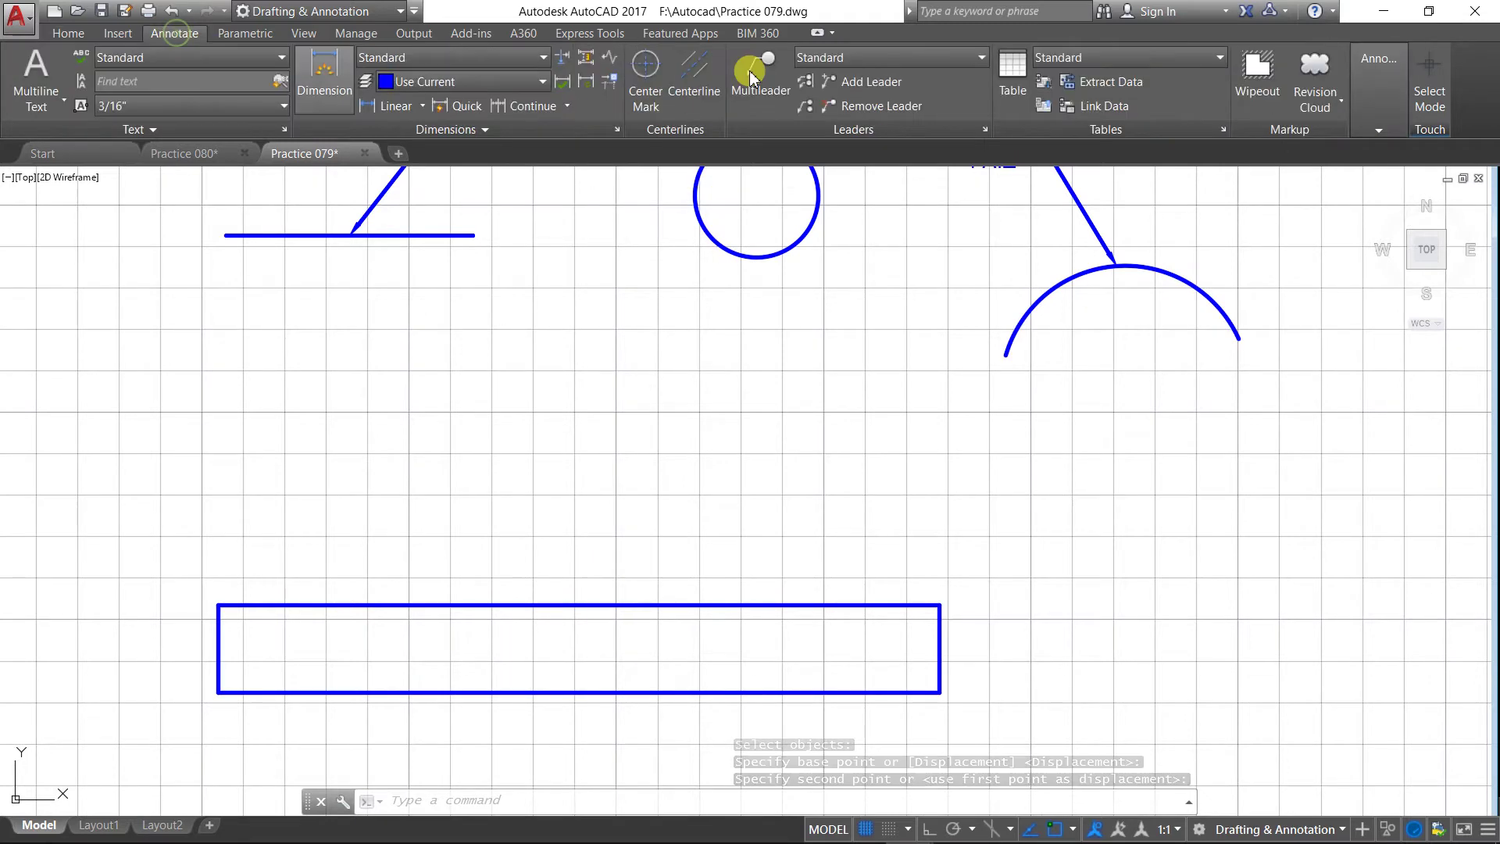
click(771, 75)
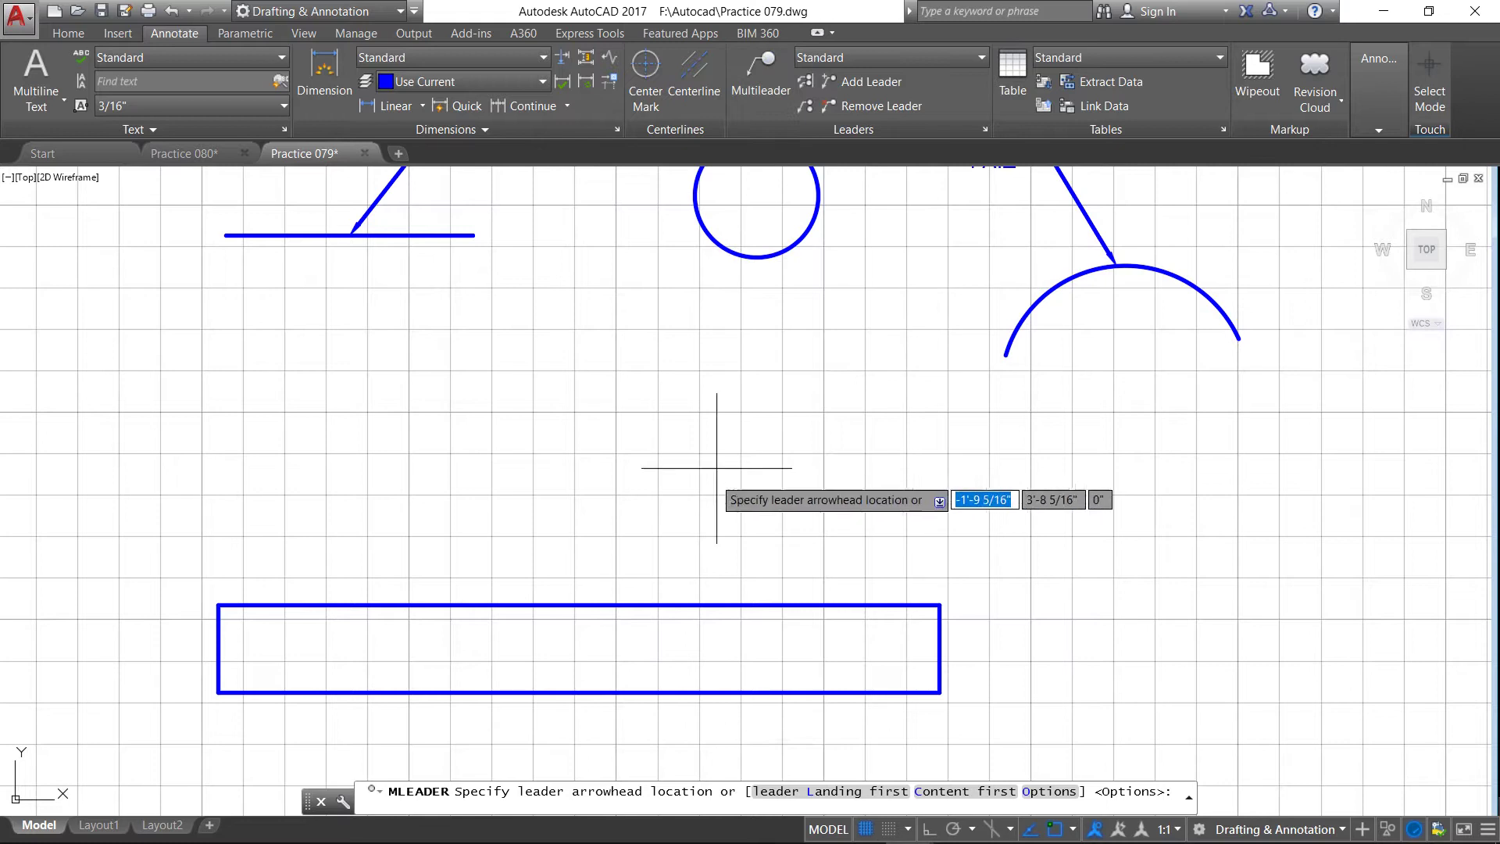
click(578, 604)
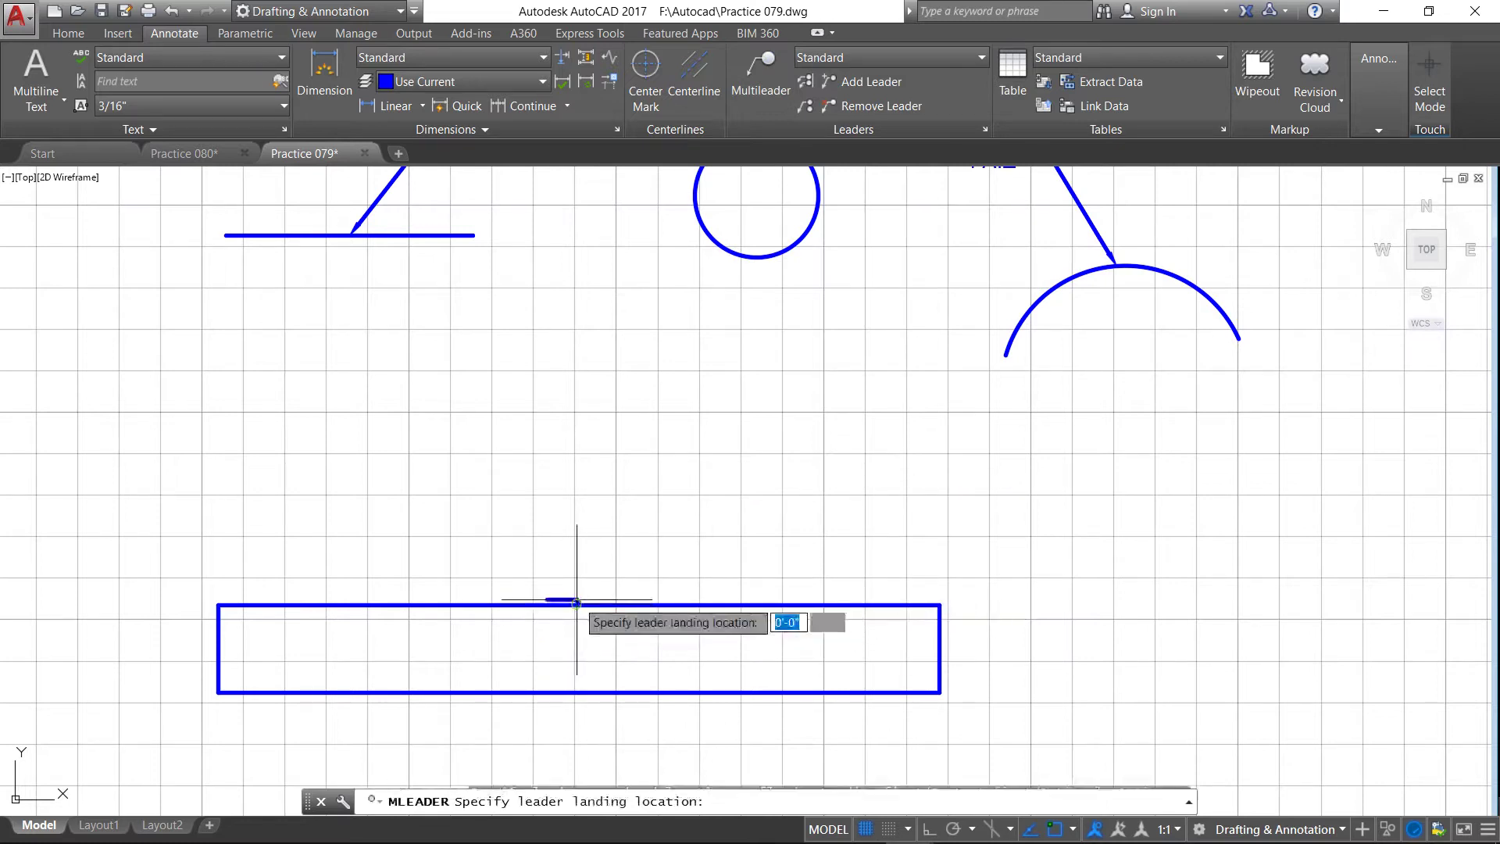
click(592, 457)
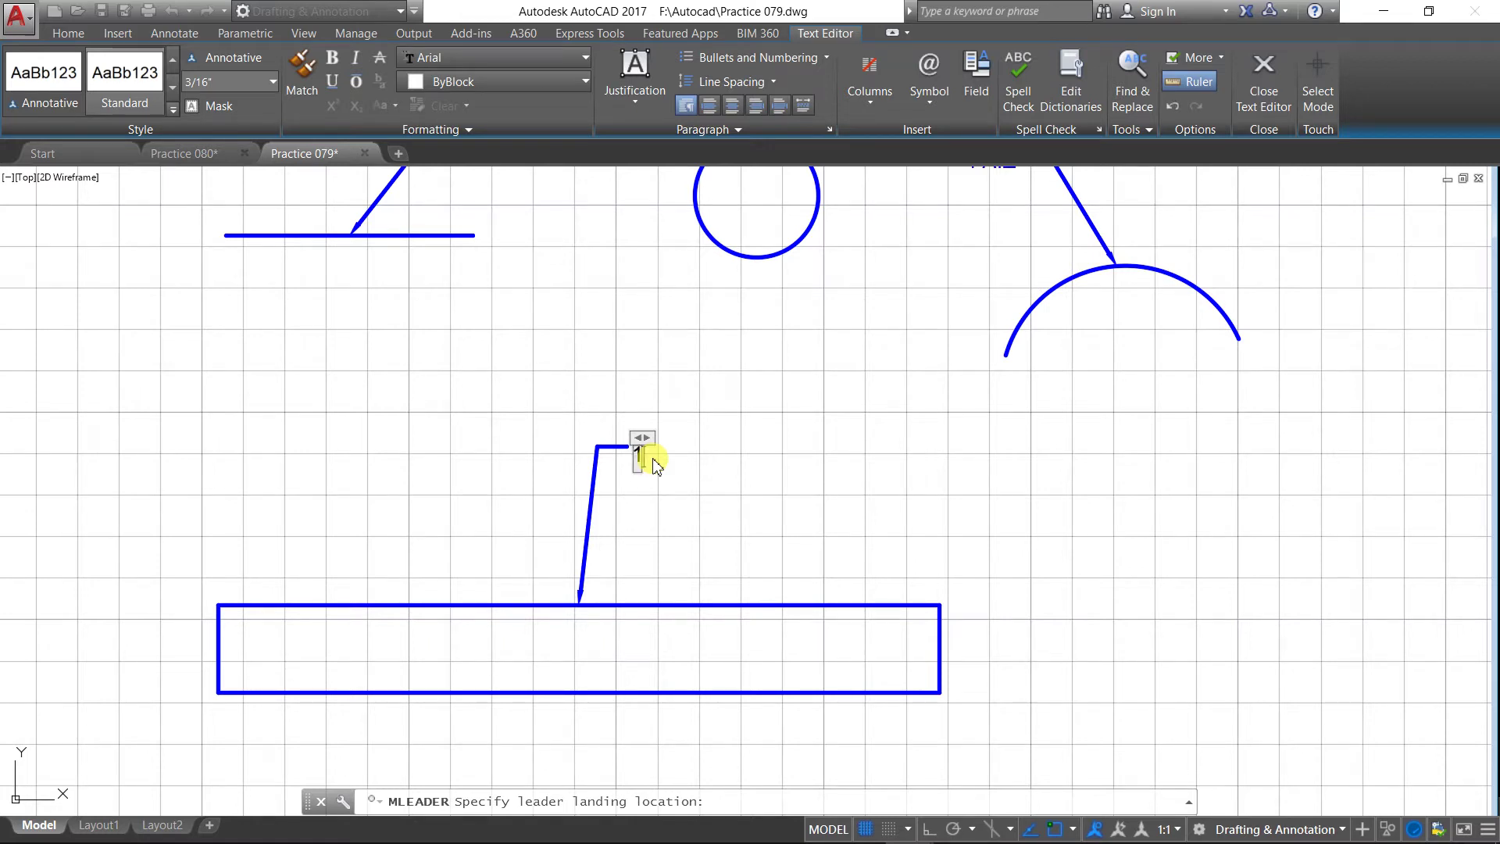
click(666, 473)
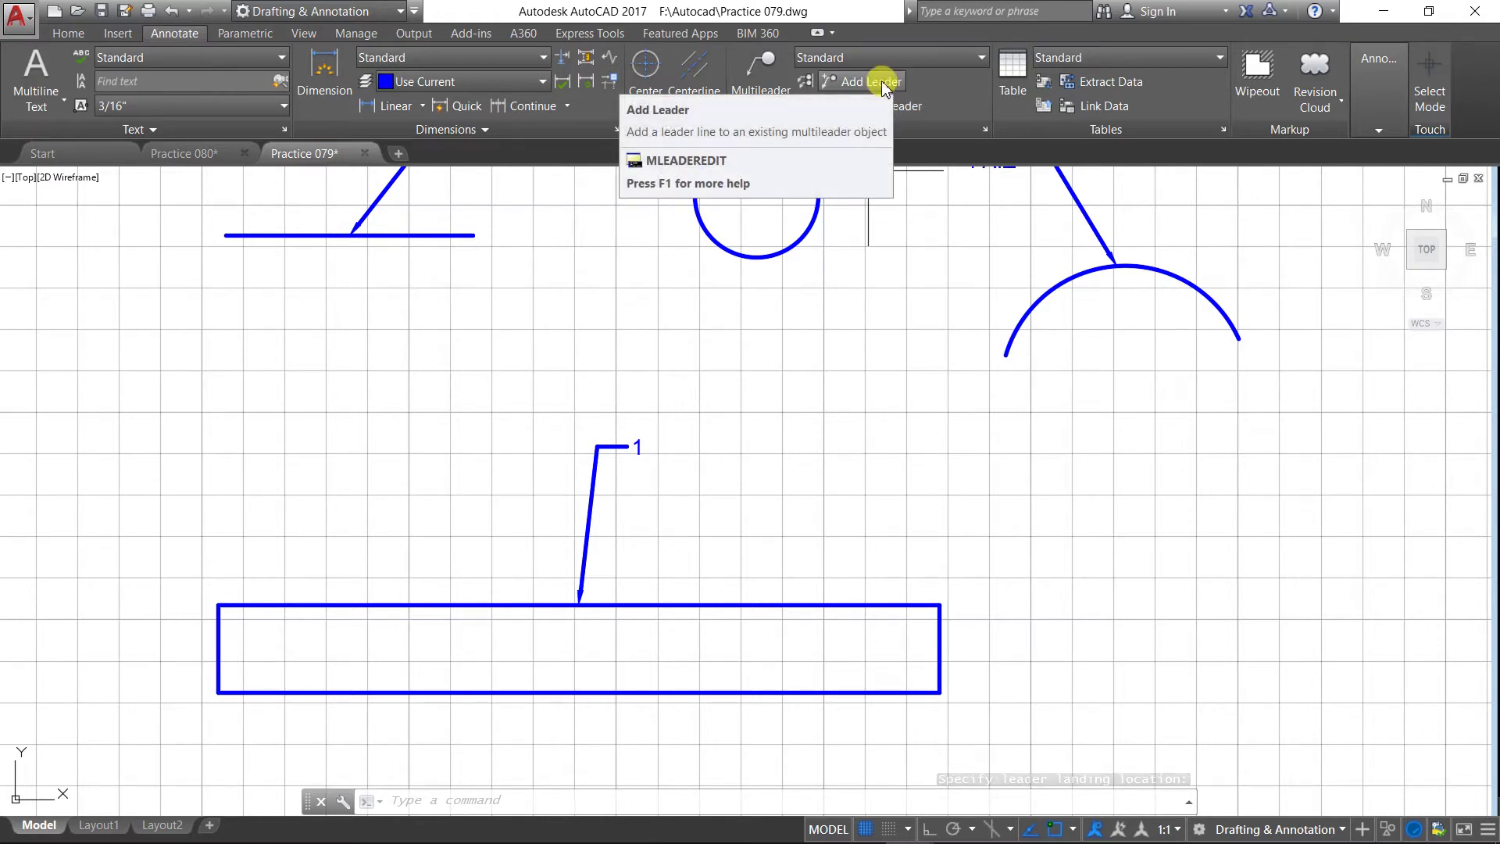
Step: Add leaders from label 1 to all four rectangle corners and the bottom-edge midpoint
click(873, 82)
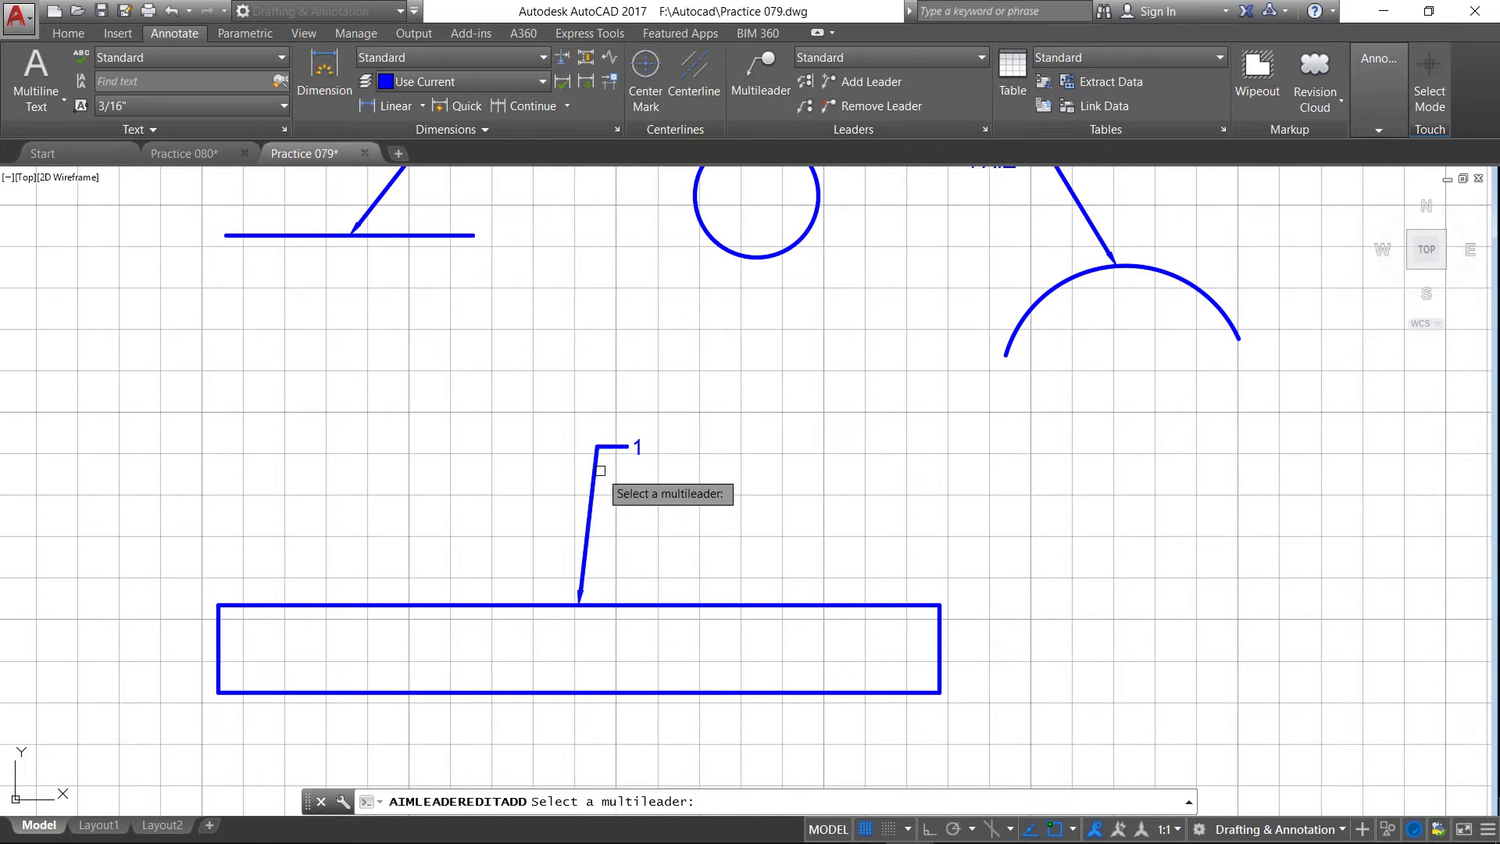
click(612, 447)
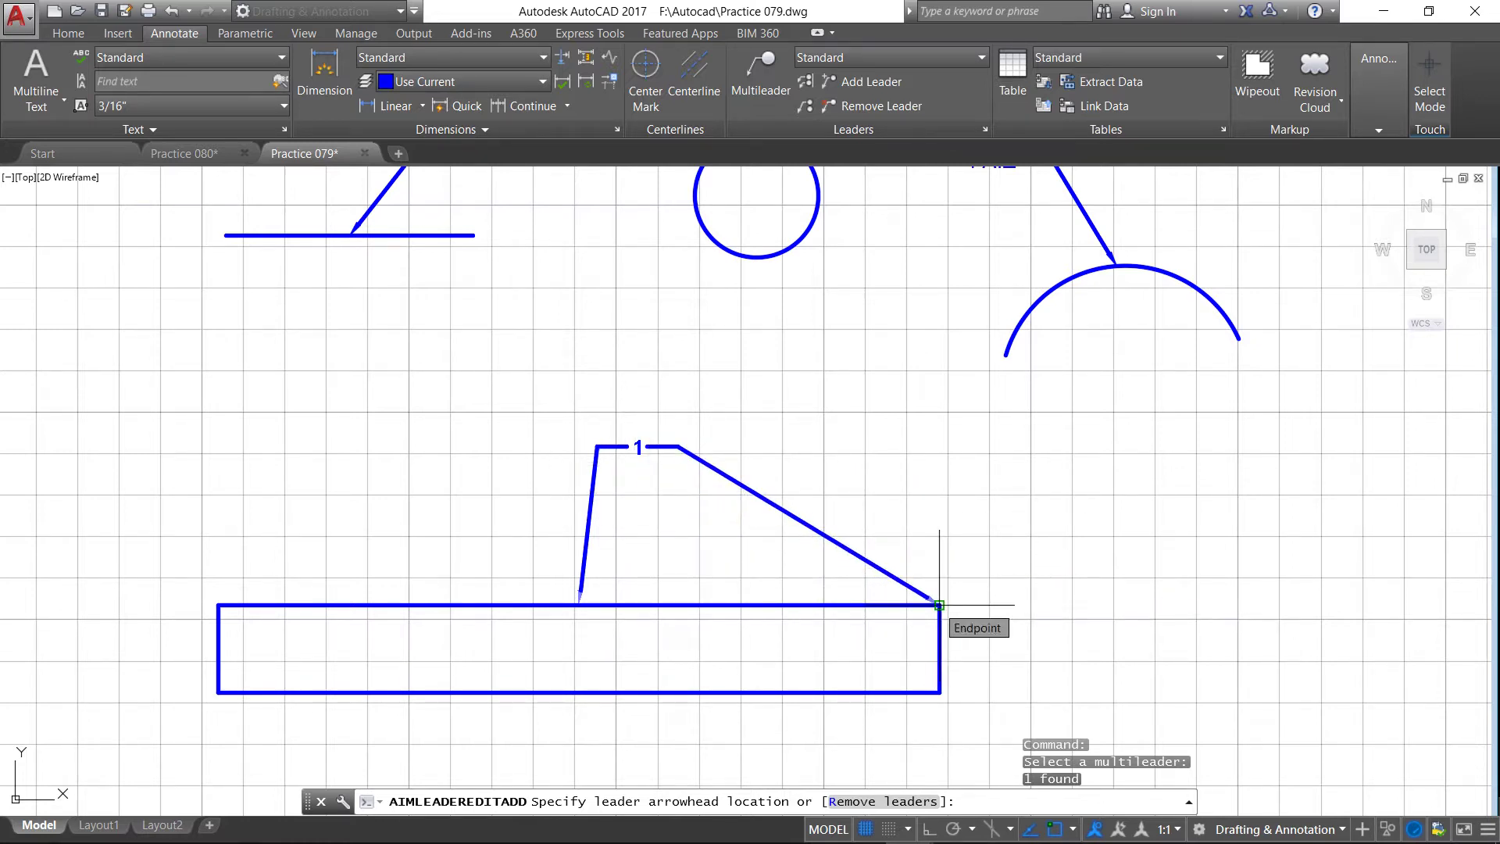
click(939, 605)
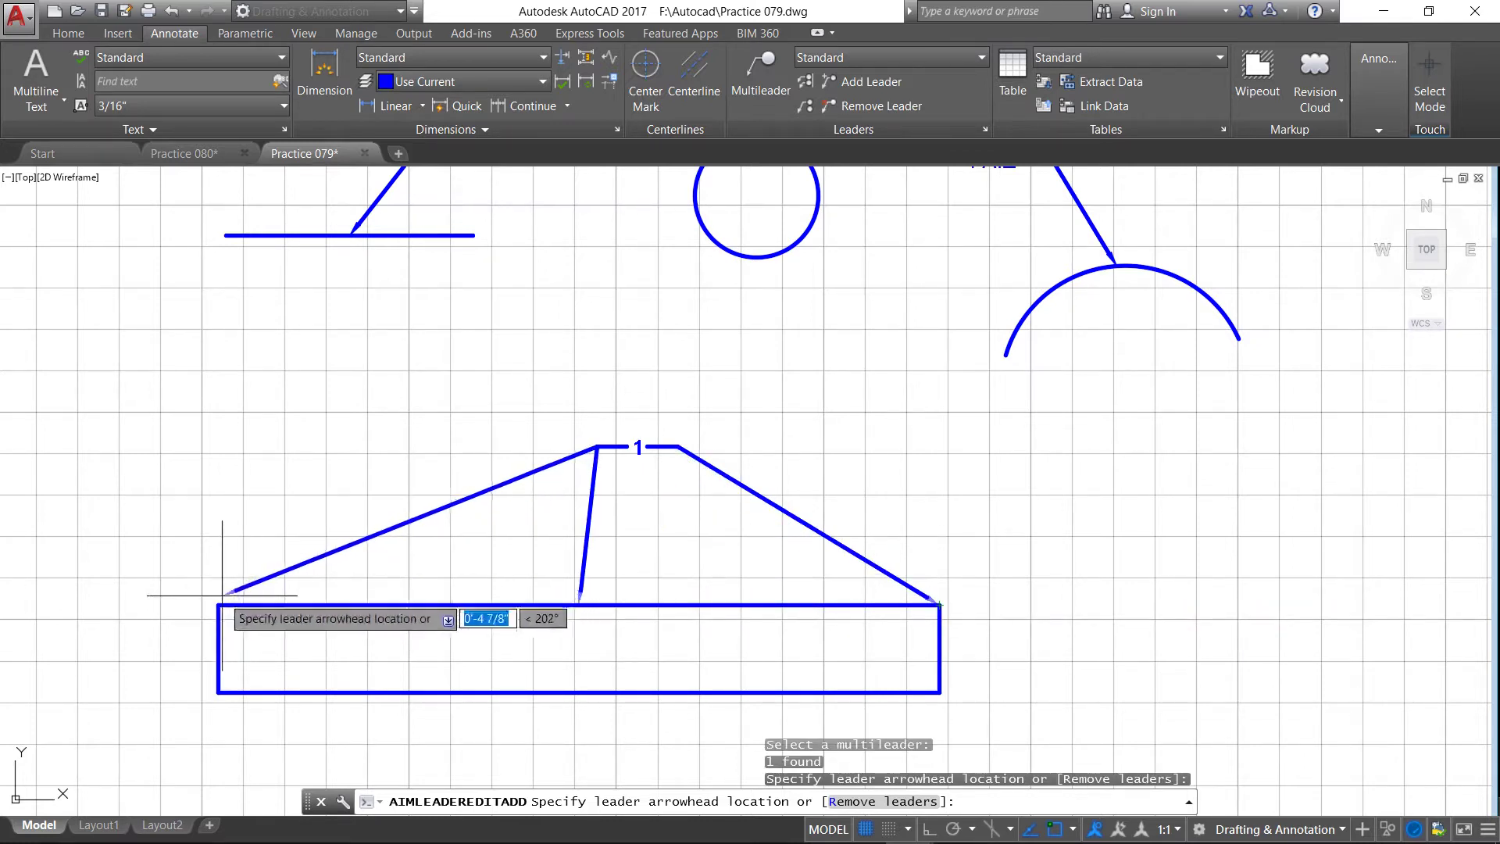
click(218, 604)
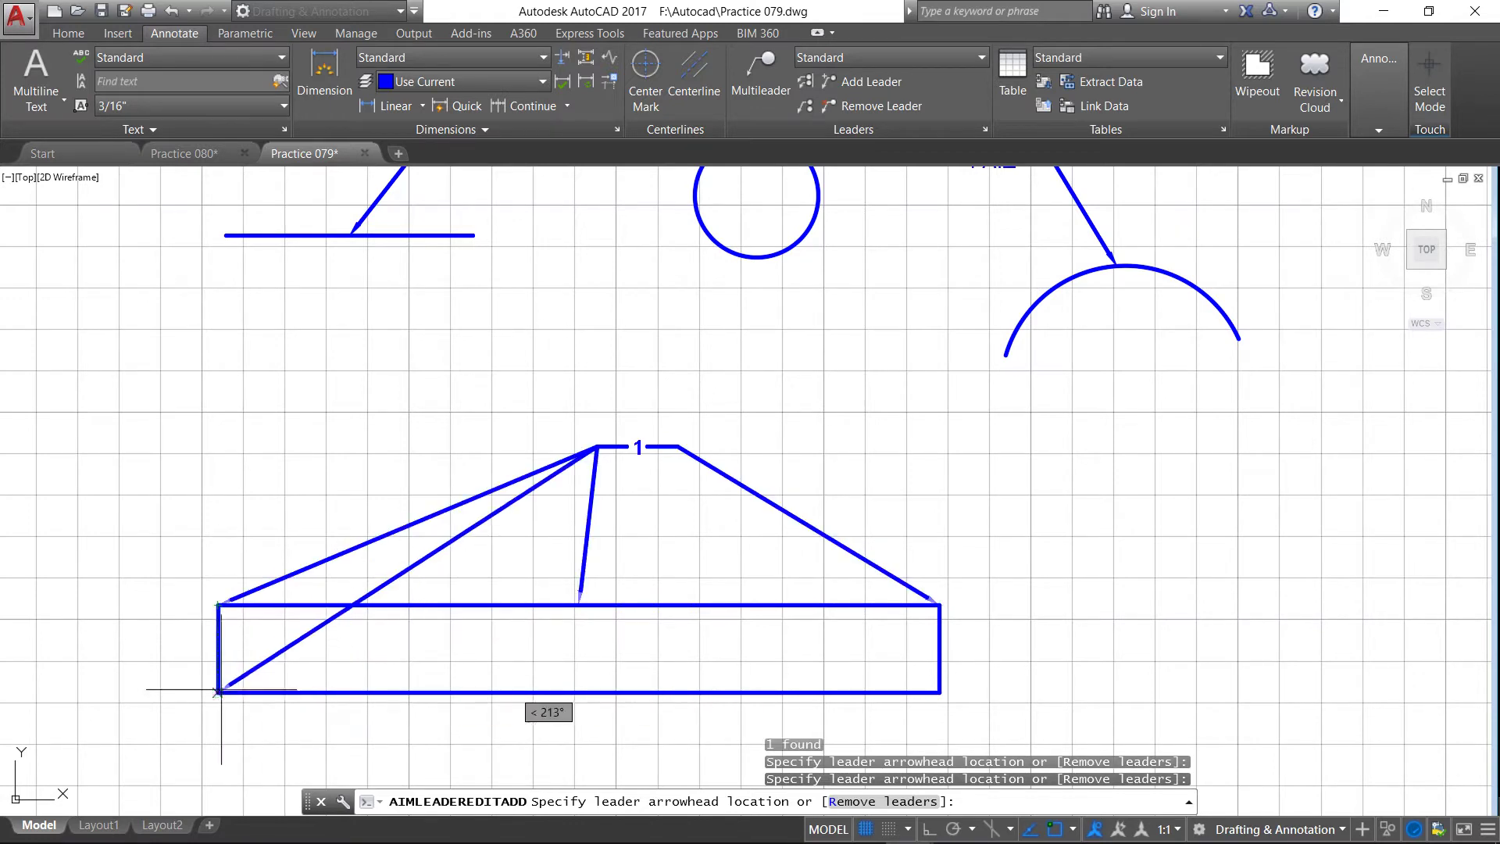
click(219, 691)
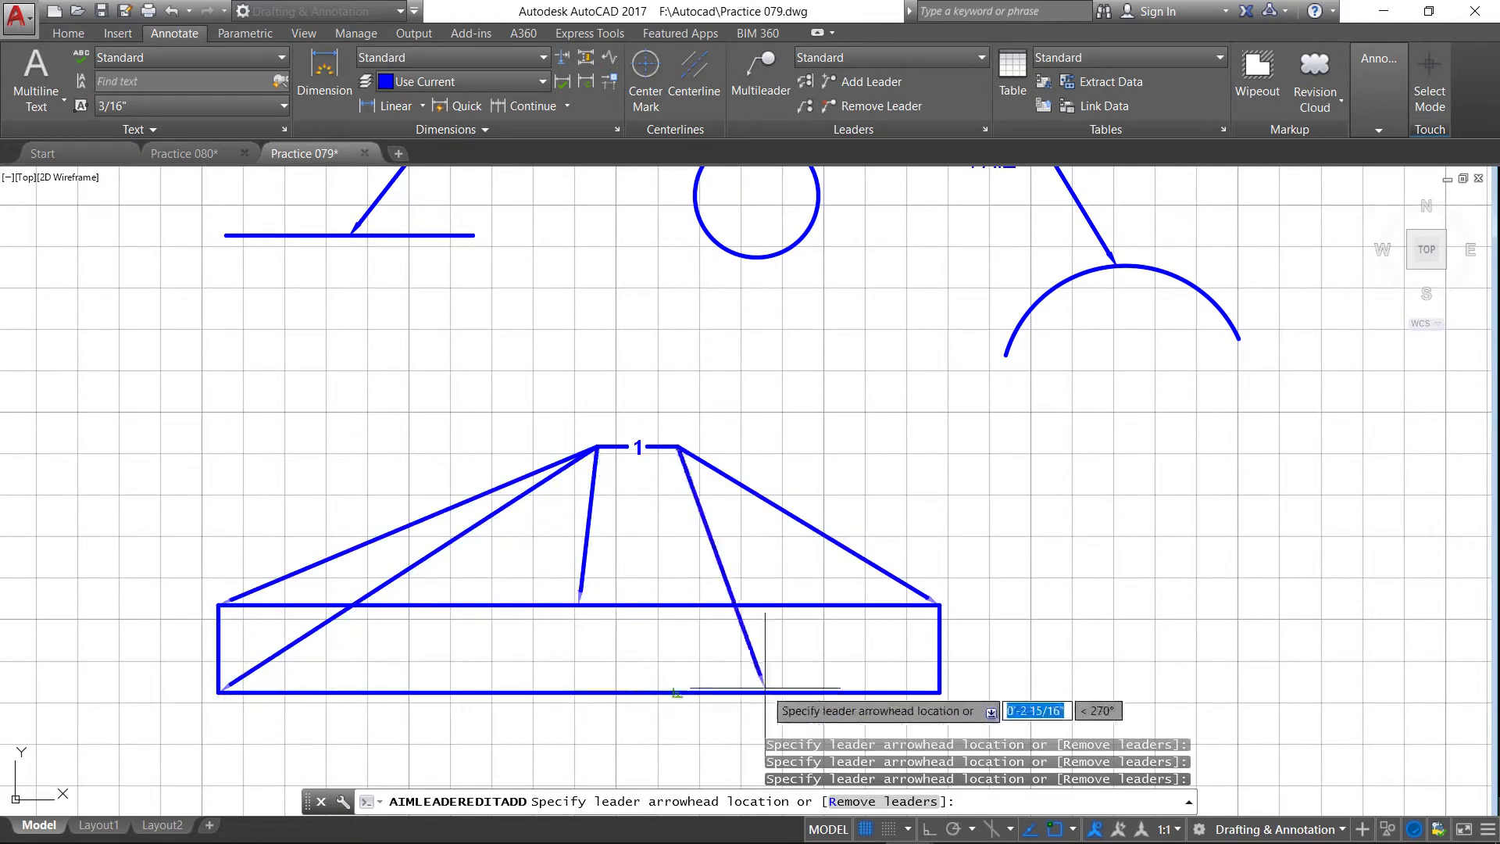
click(939, 692)
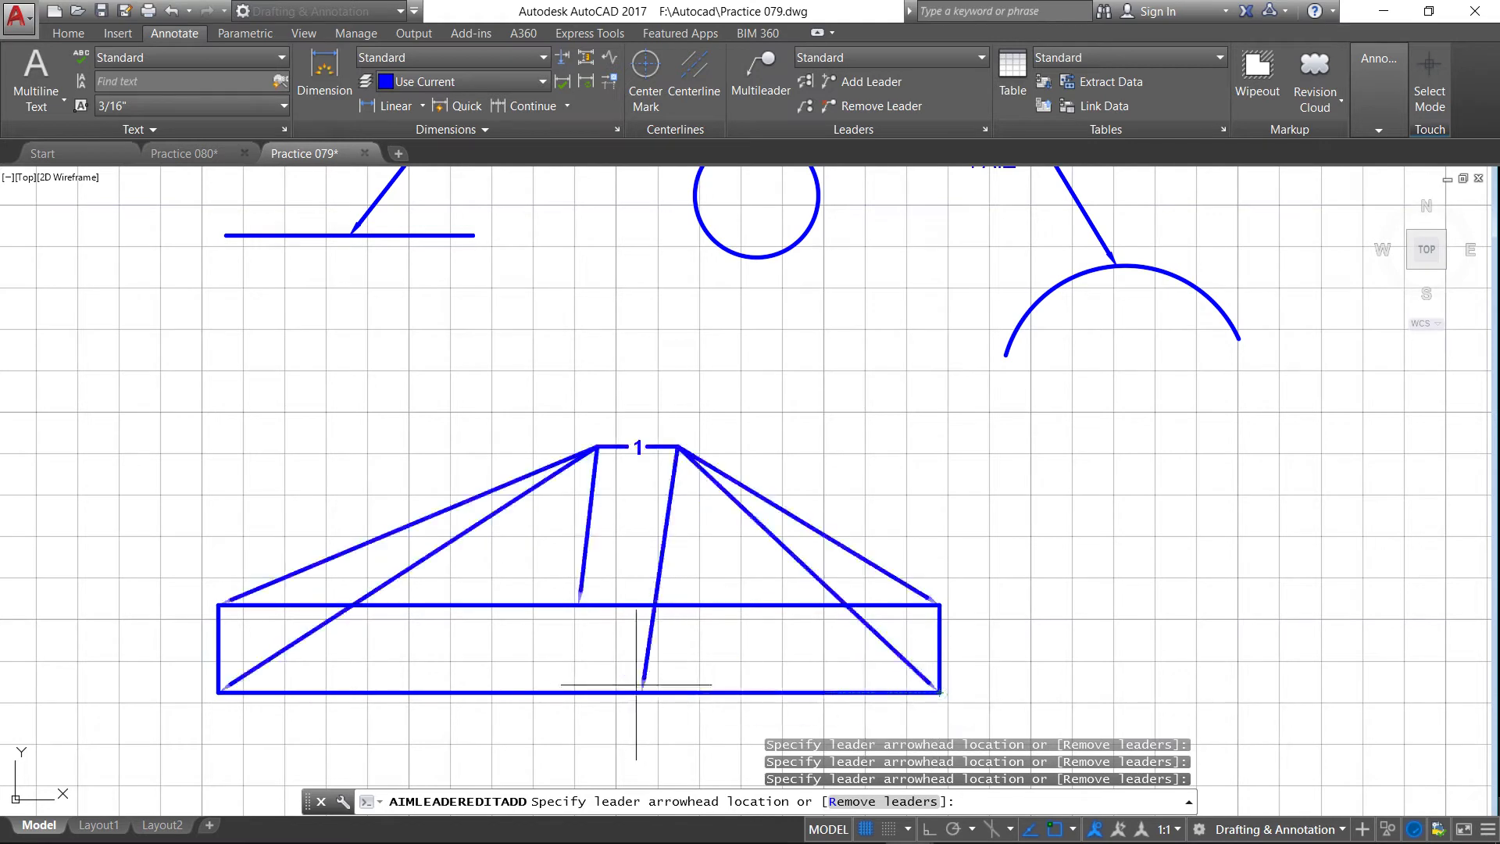
click(608, 693)
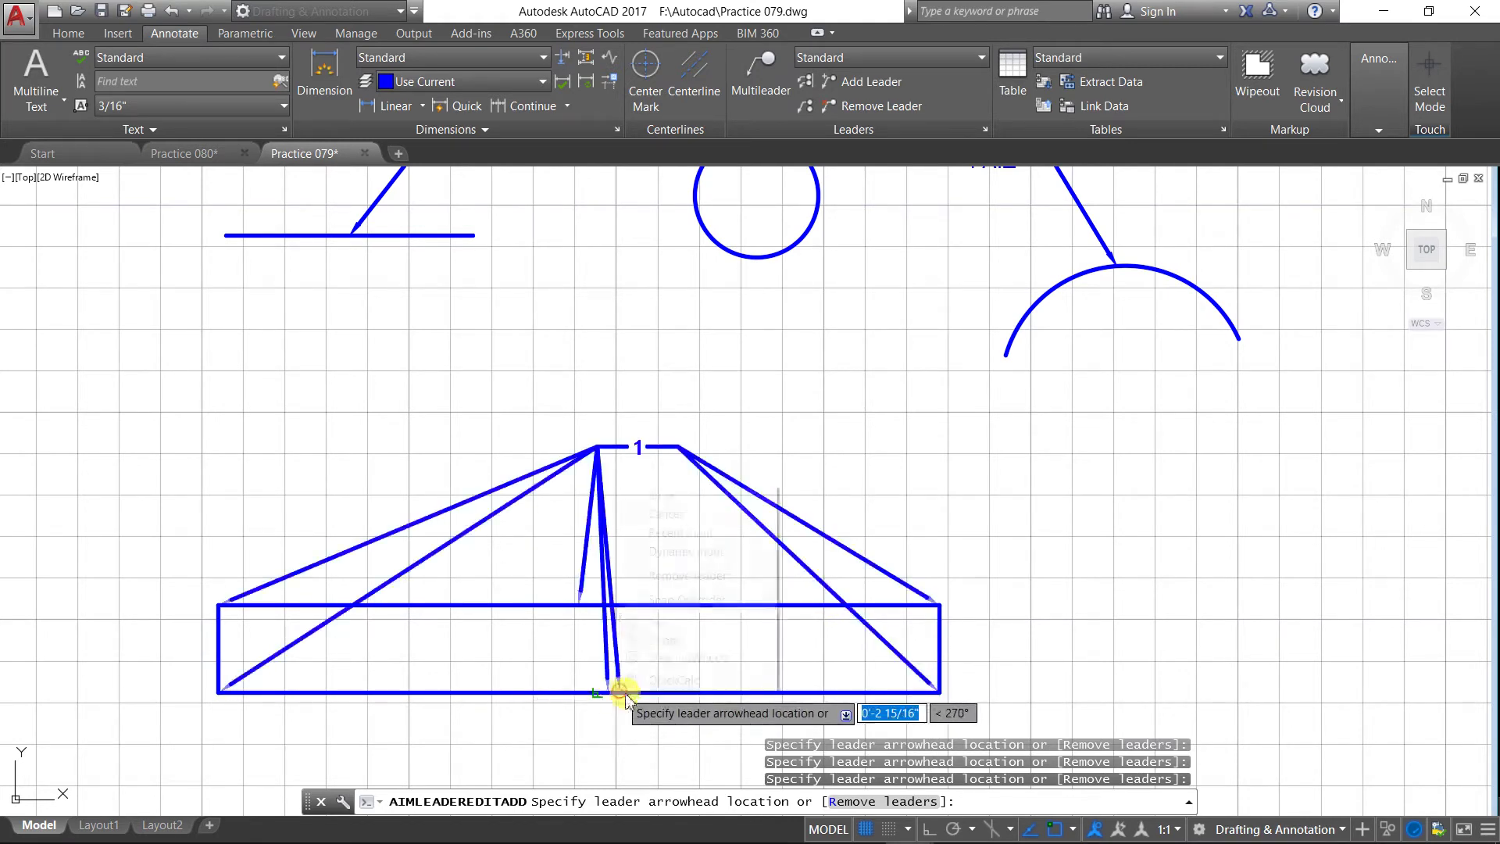
right_click(619, 689)
click(675, 500)
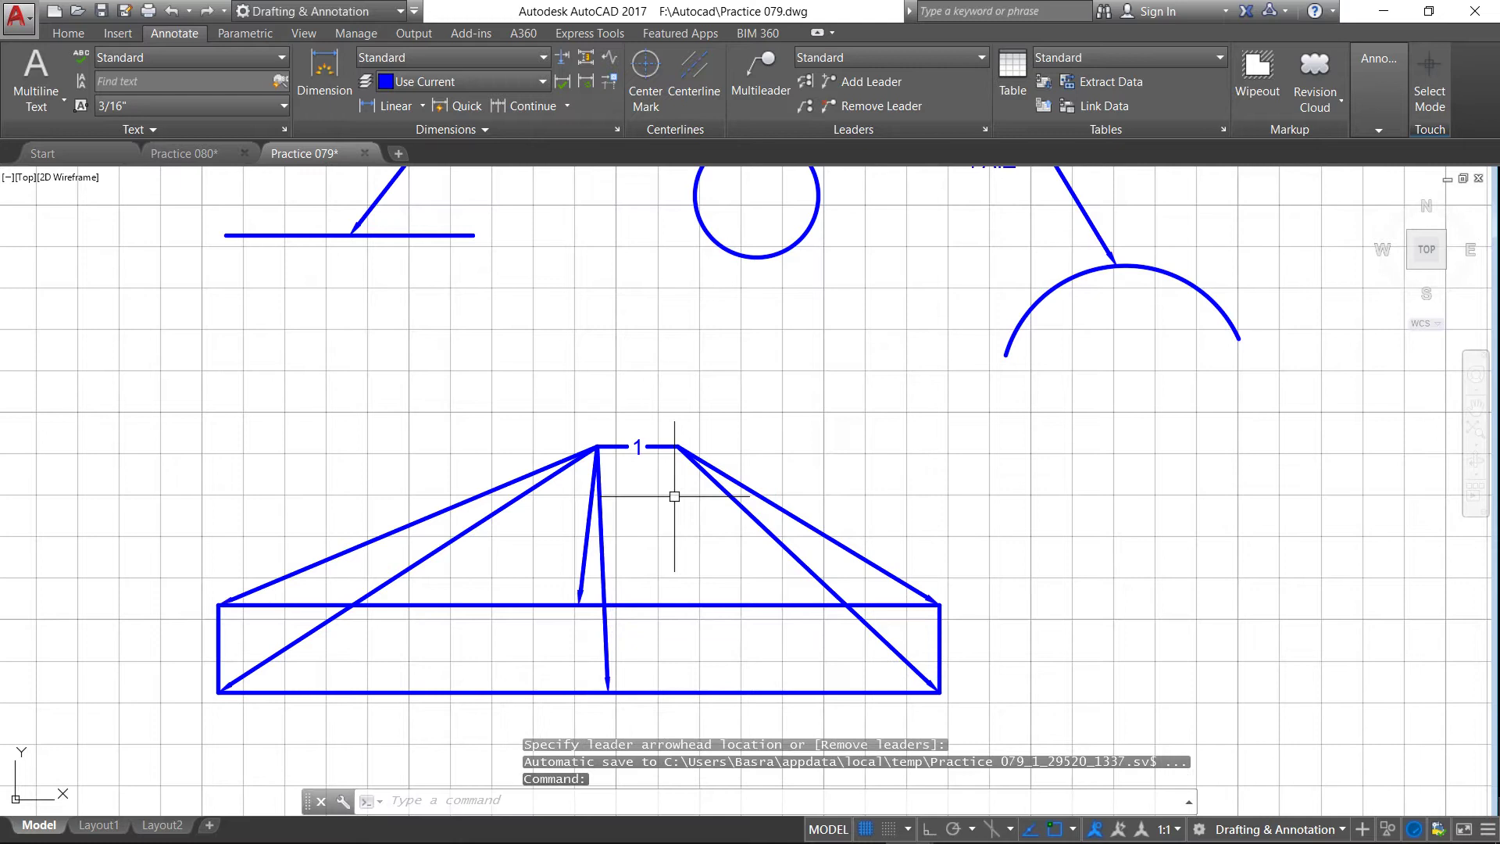
scroll(574, 625, up, 2)
scroll(576, 626, down, 4)
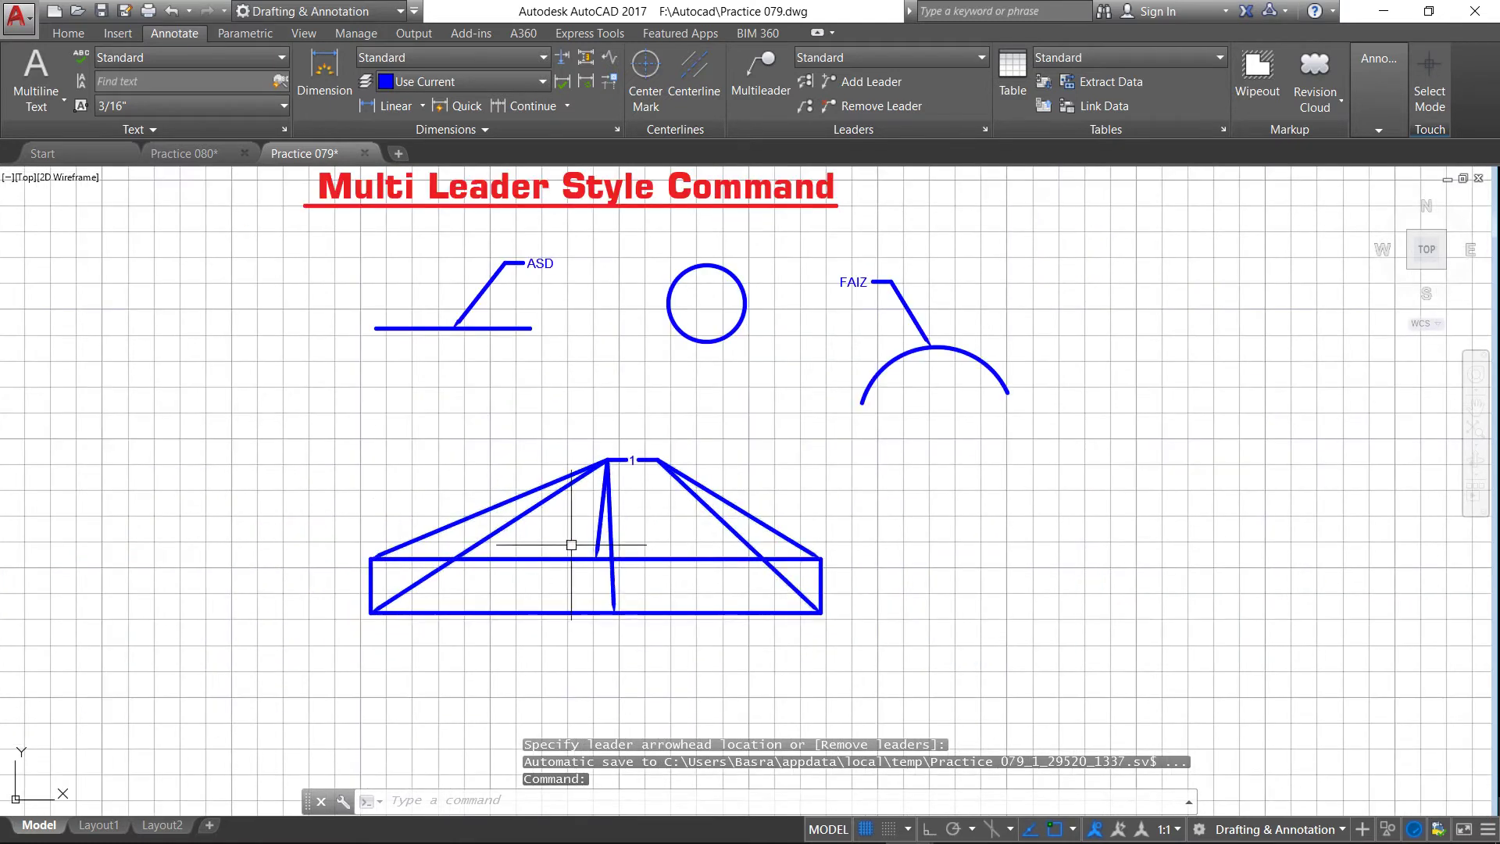
Step: Try Remove Leader on the multileader labelled 1, ending without removing anything
scroll(560, 525, up, 2)
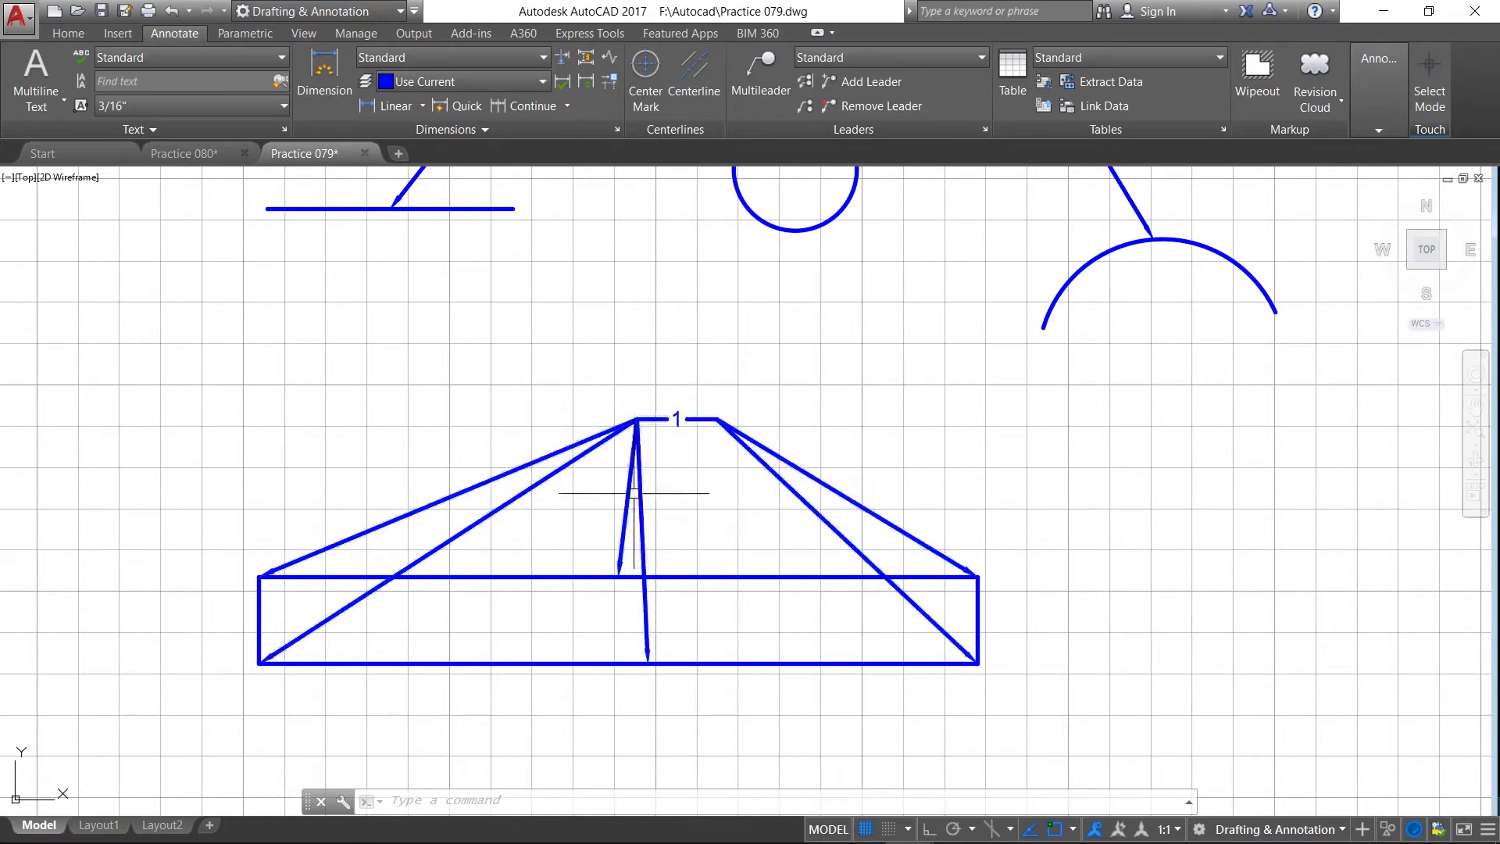
click(885, 109)
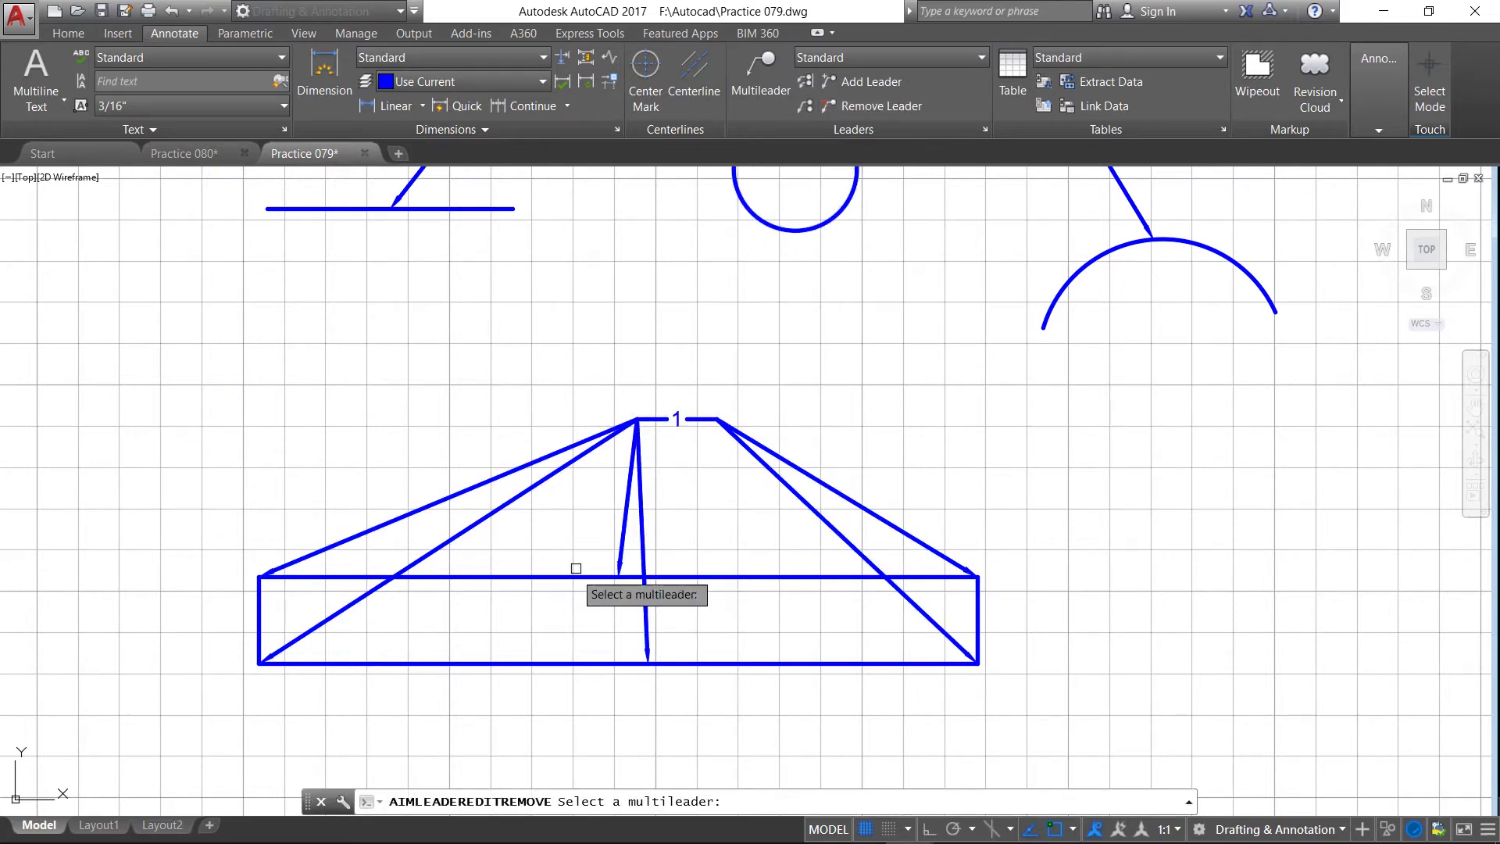
click(627, 514)
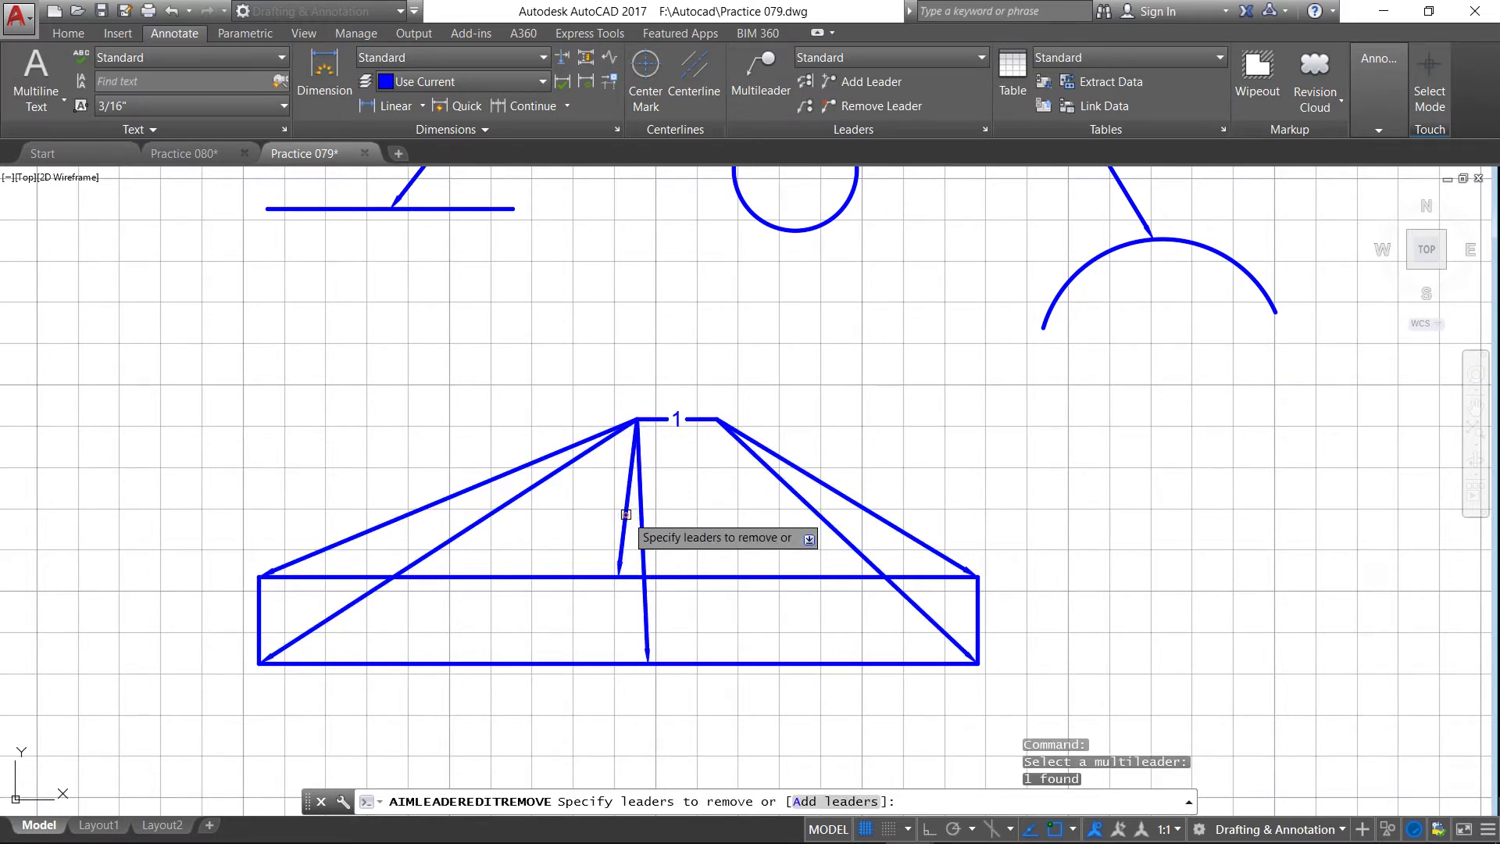
right_click(625, 515)
click(662, 522)
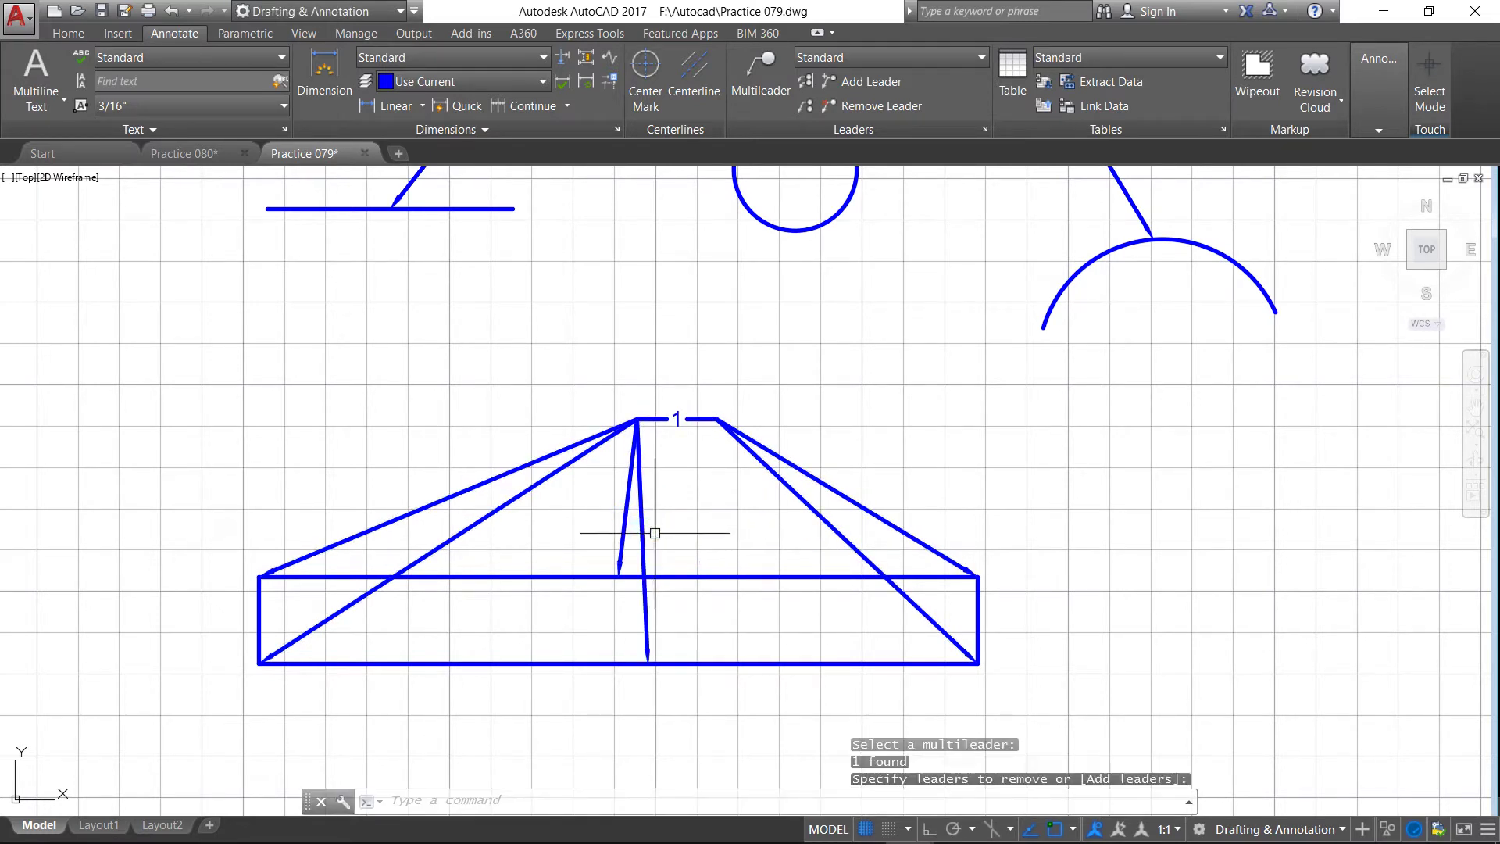
click(620, 504)
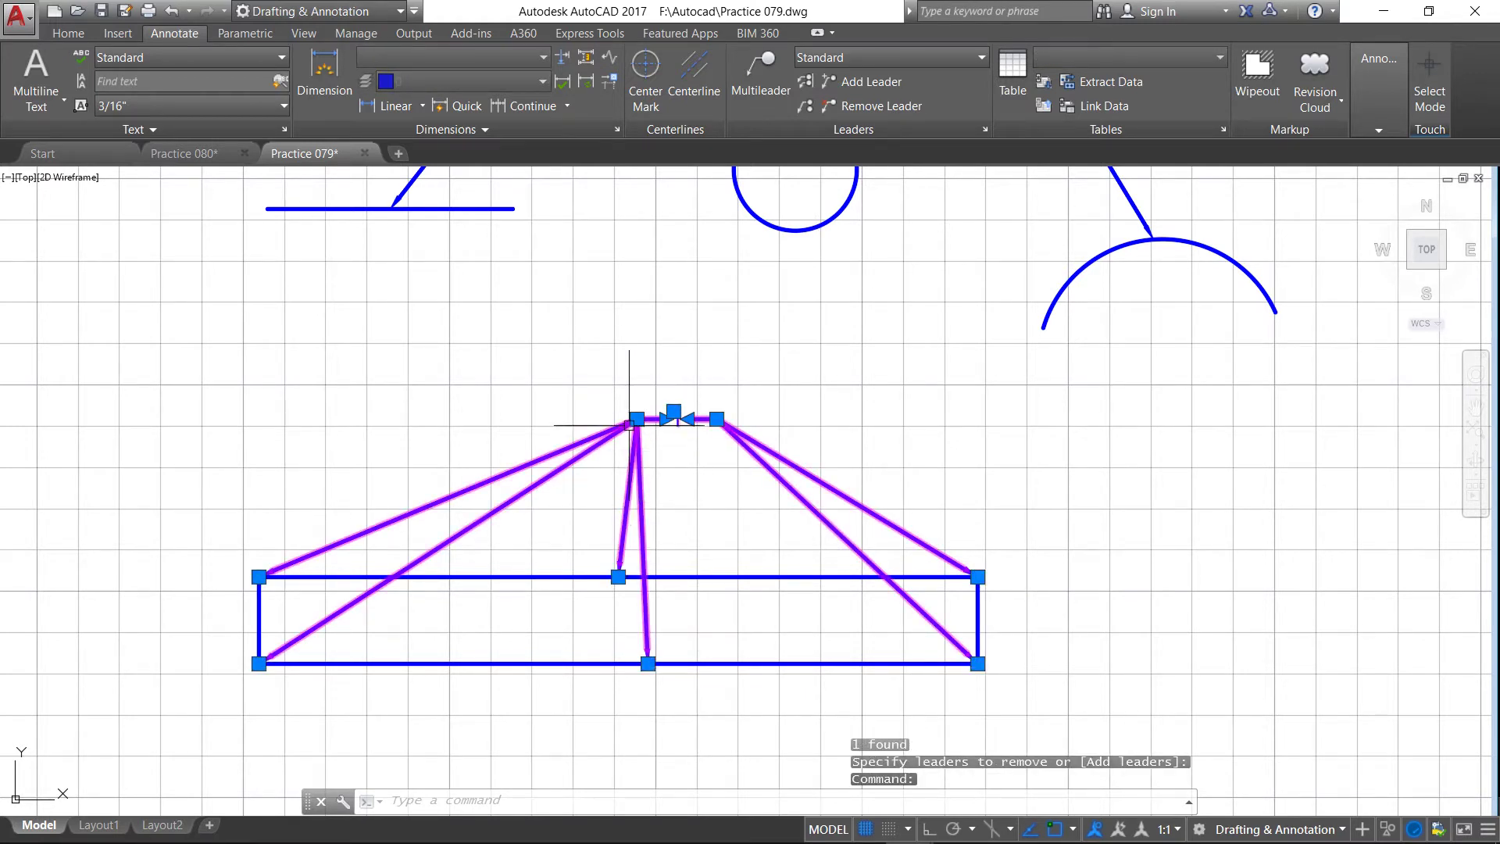
key(Escape)
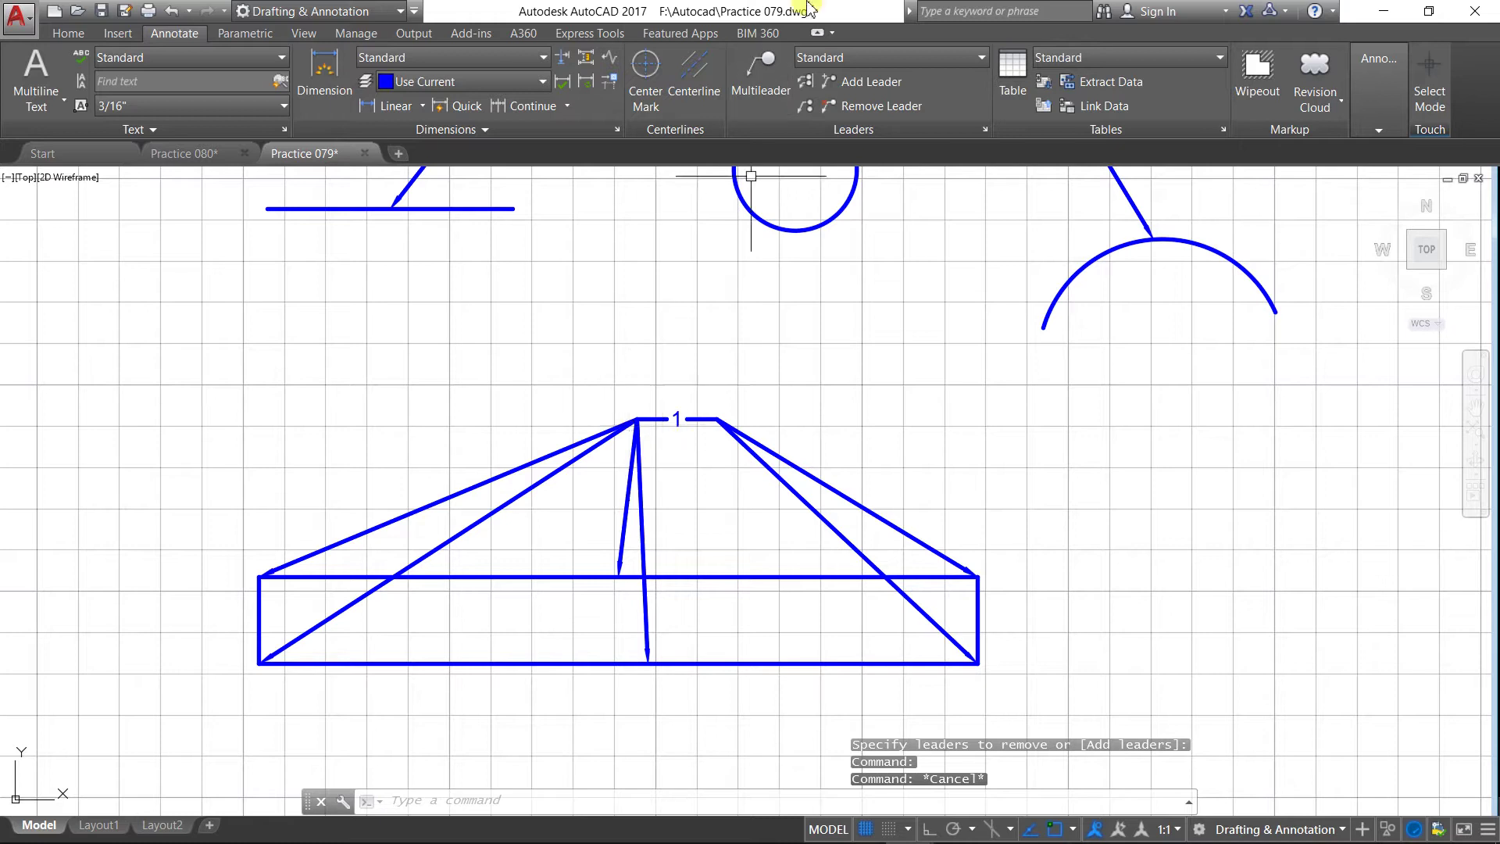
Step: Remove the short top-edge leader from the multileader labelled 1
click(875, 106)
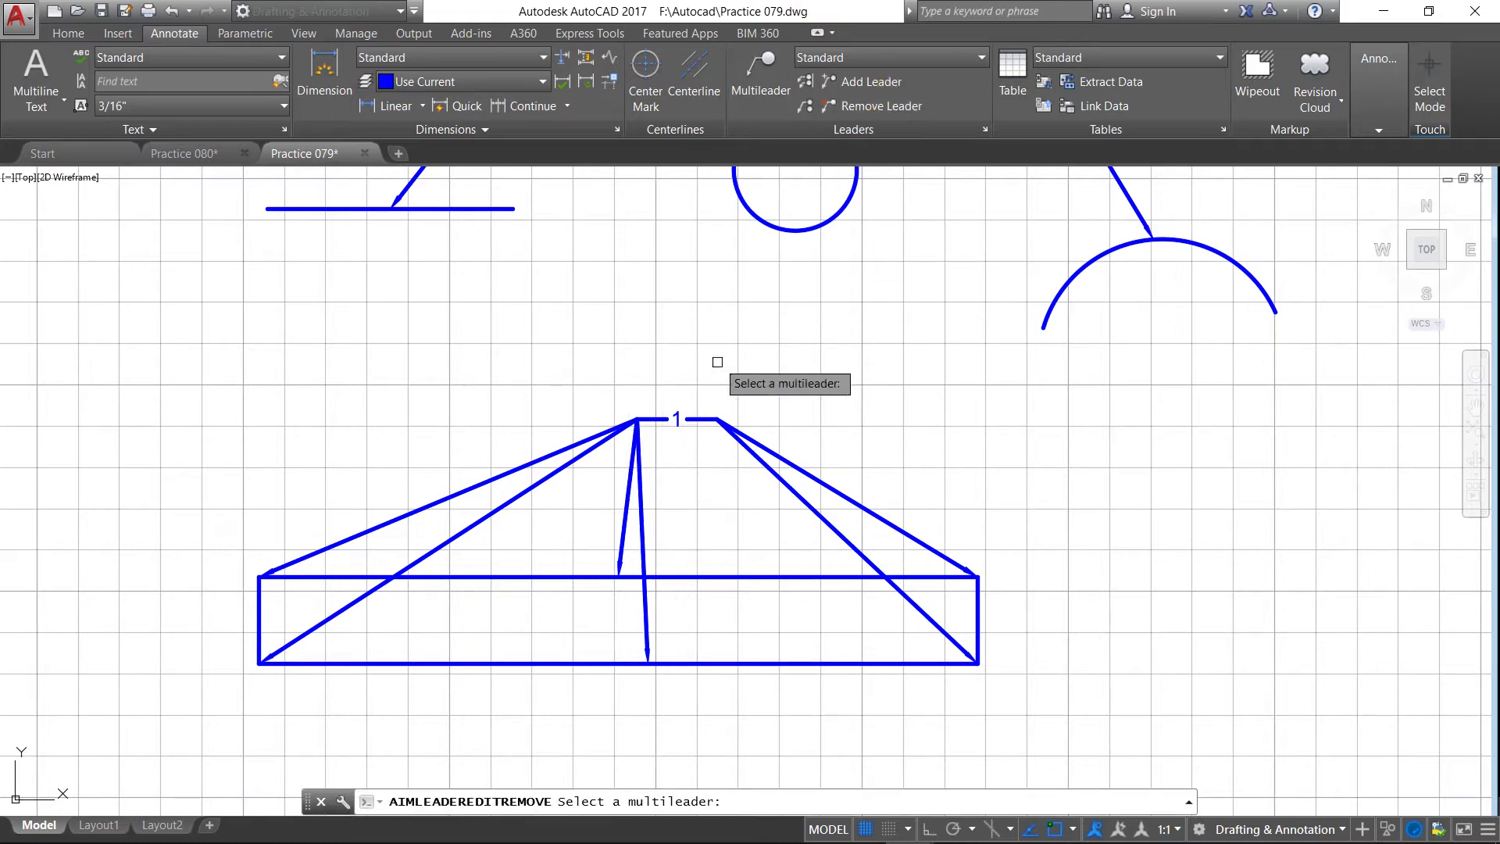
click(621, 557)
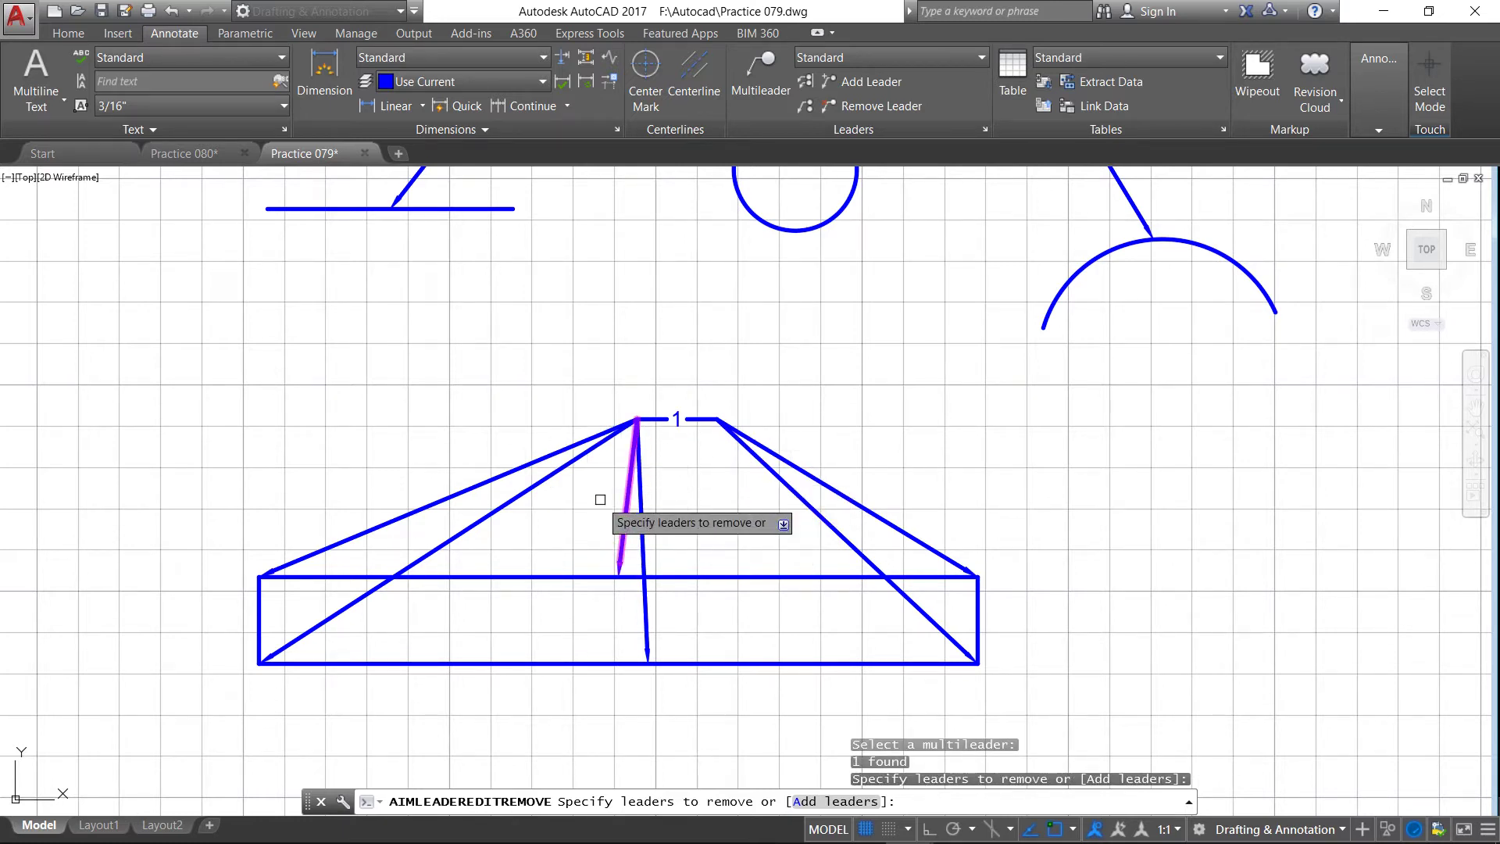
right_click(687, 537)
click(719, 549)
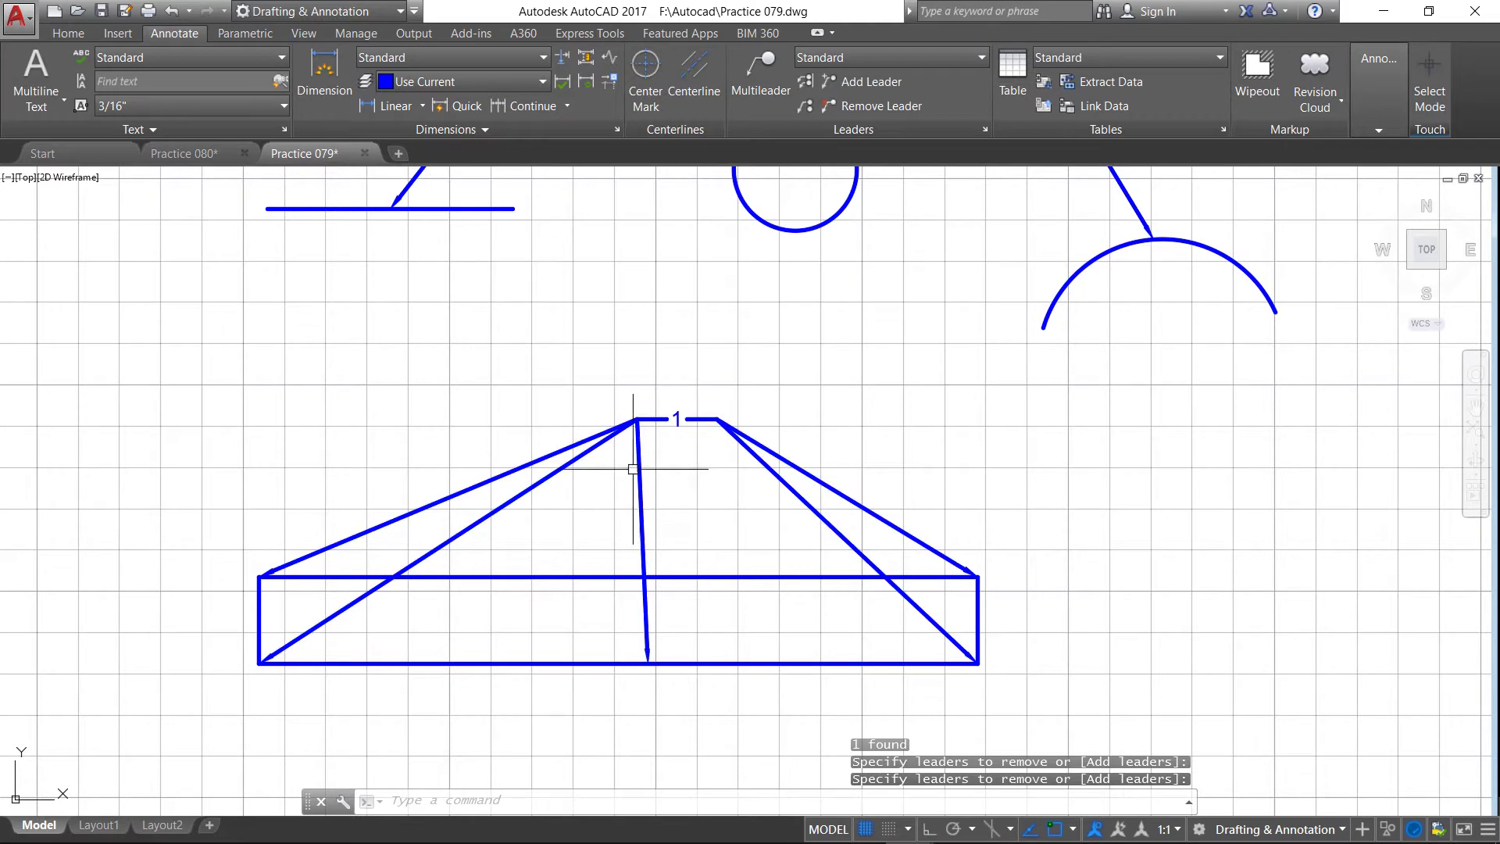
scroll(632, 469, down, 4)
scroll(620, 472, up, 4)
scroll(576, 497, down, 4)
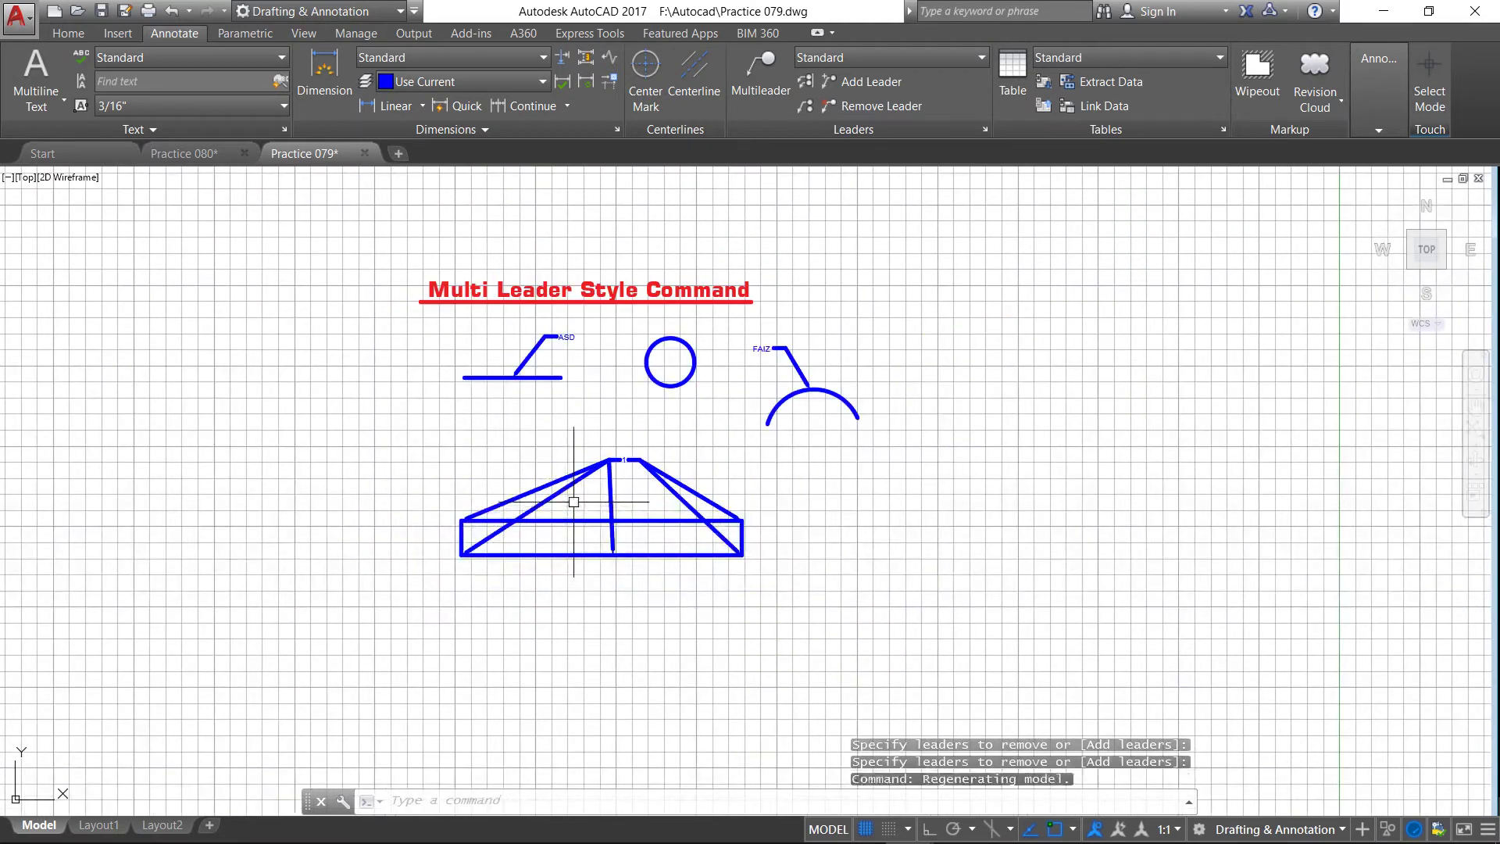
scroll(581, 452, up, 2)
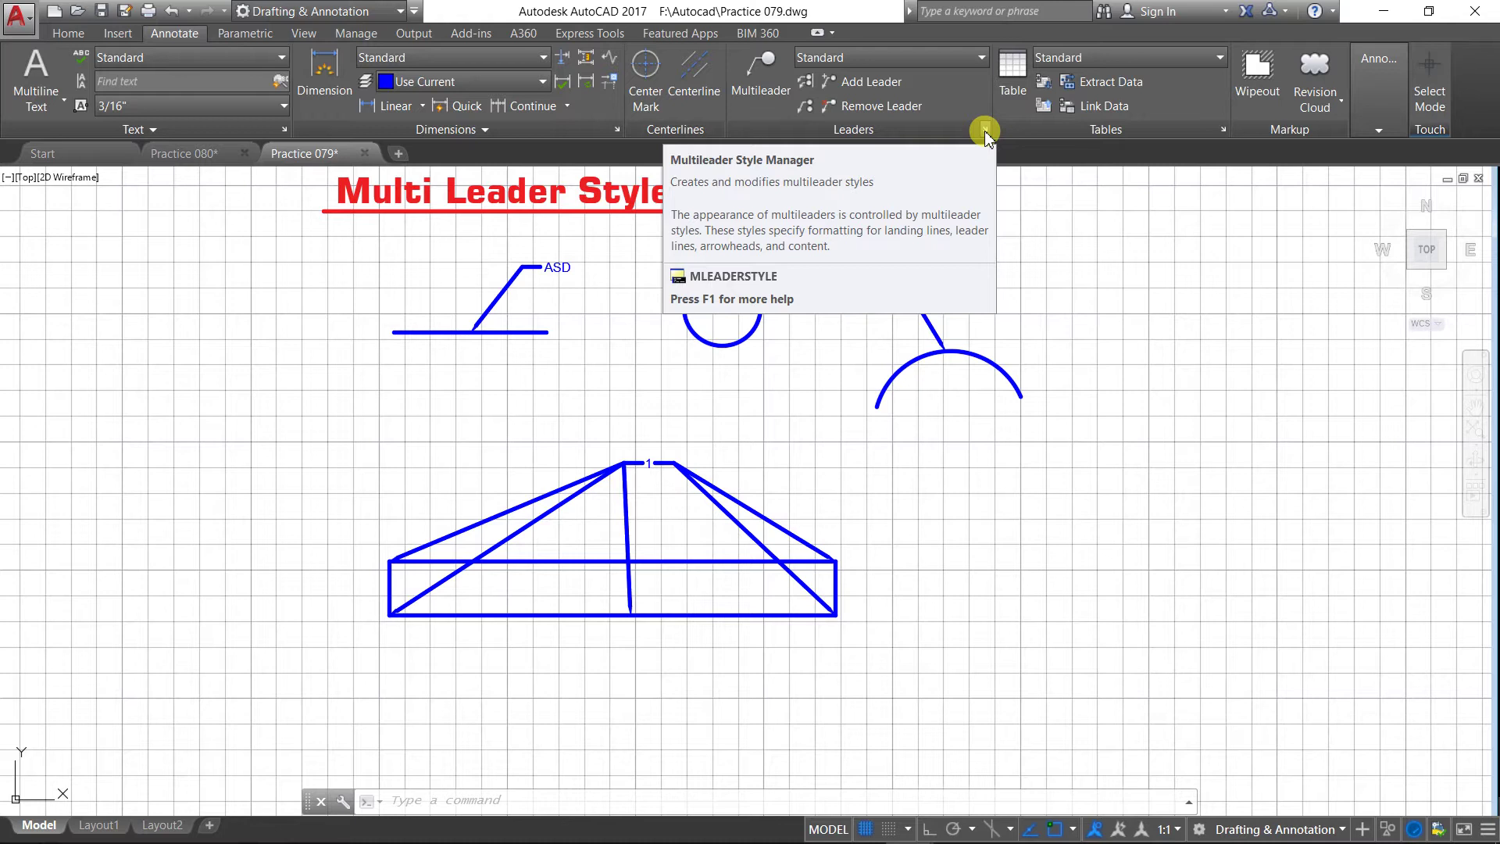
Step: Modify the Standard multileader style to use red Spline leaders
click(984, 130)
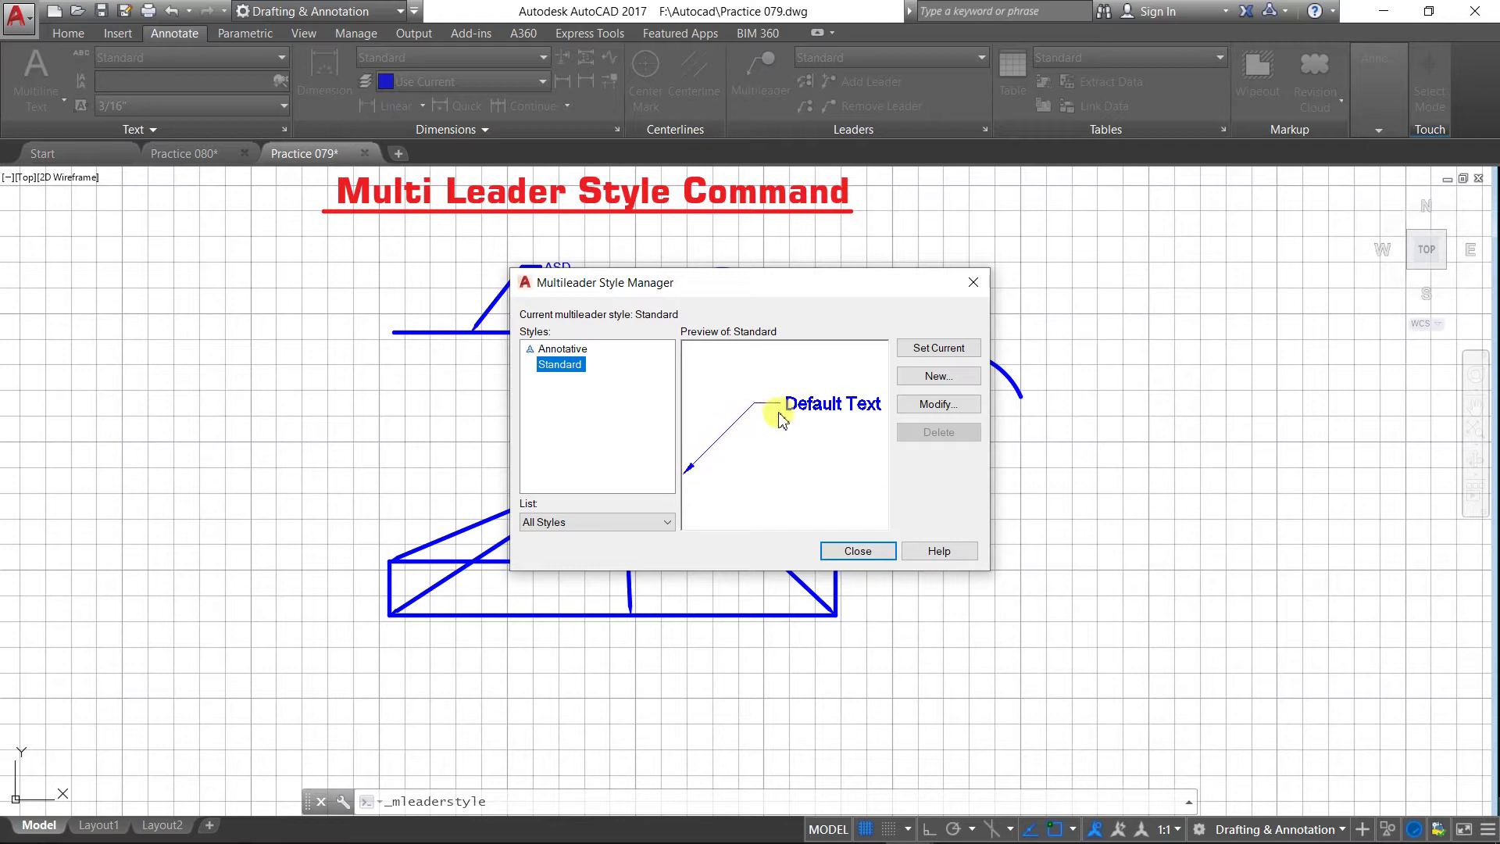
click(947, 408)
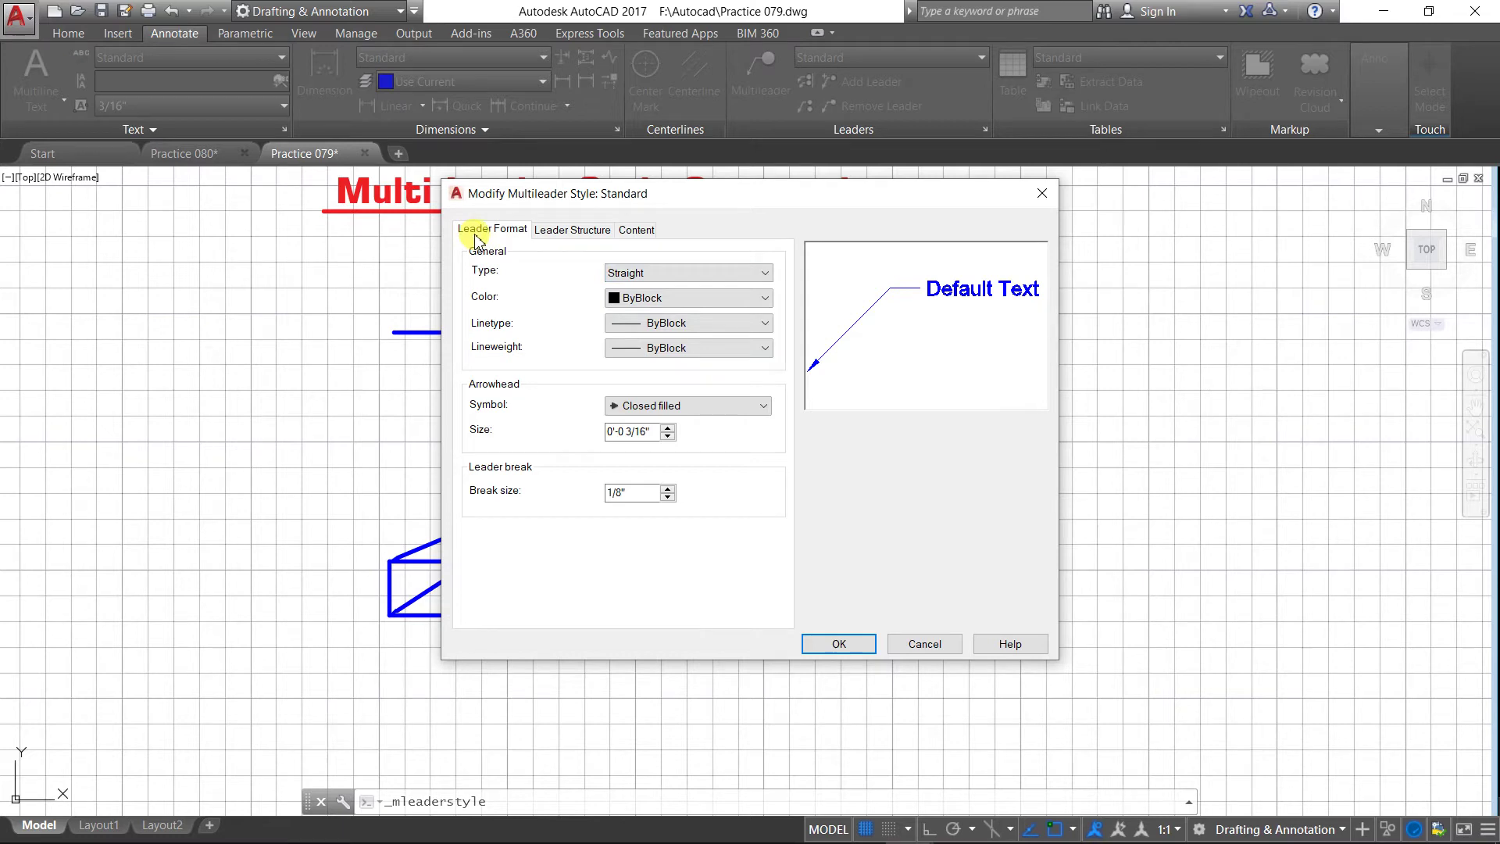
click(772, 276)
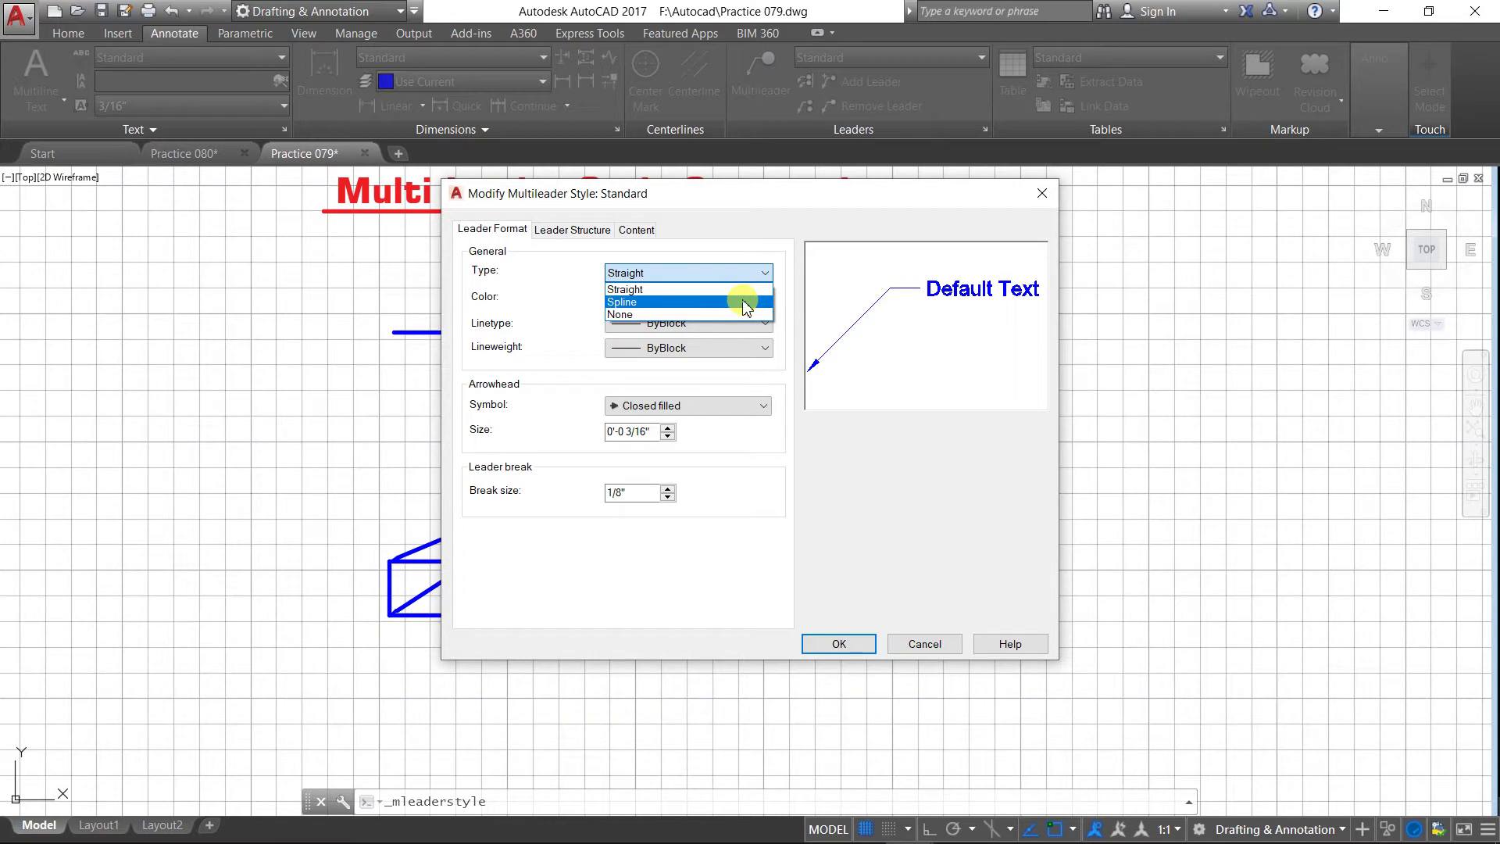
click(744, 304)
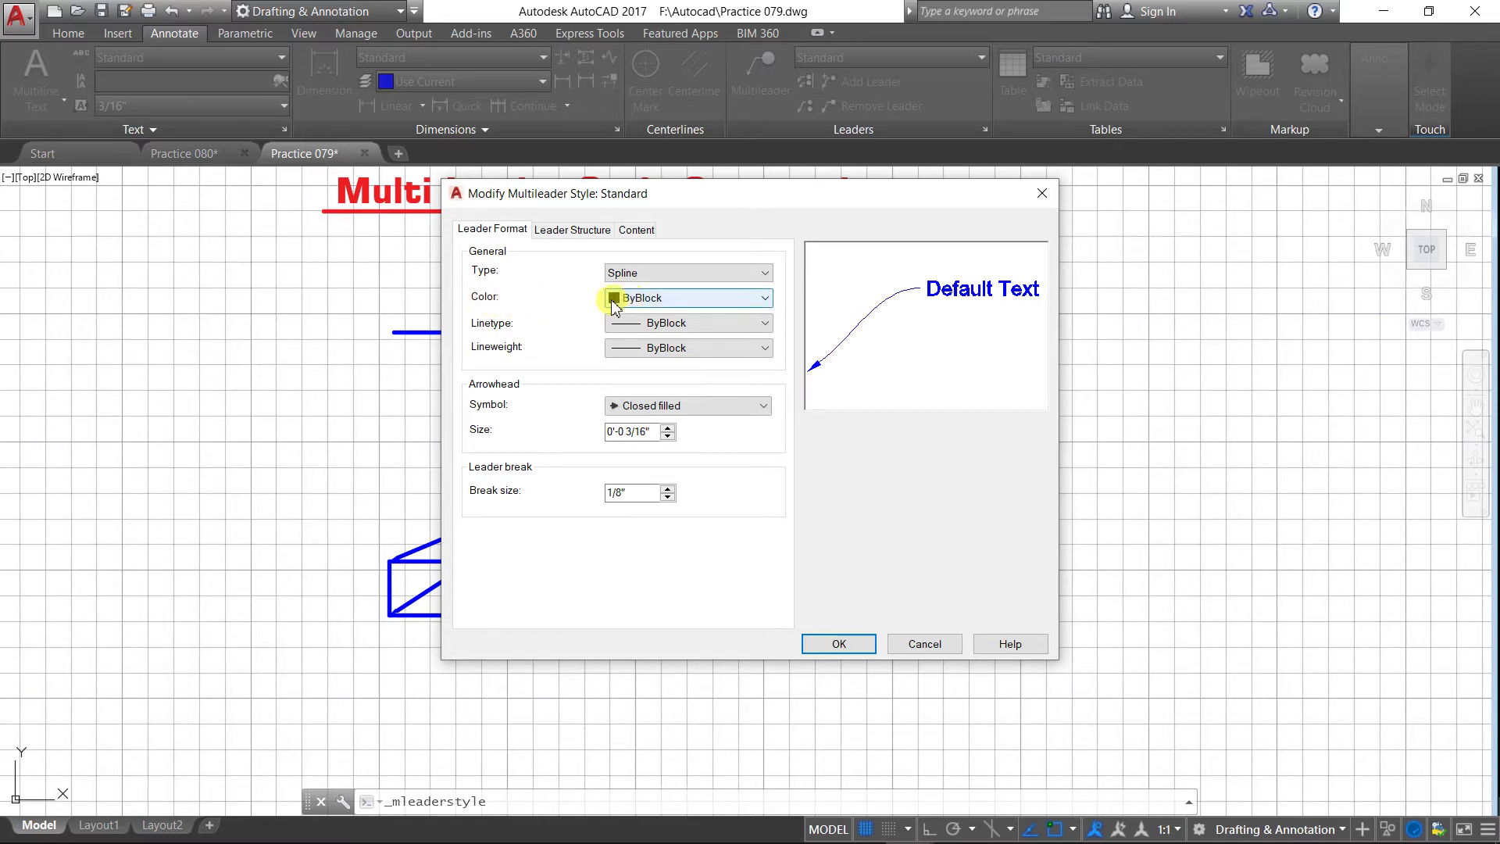
click(767, 299)
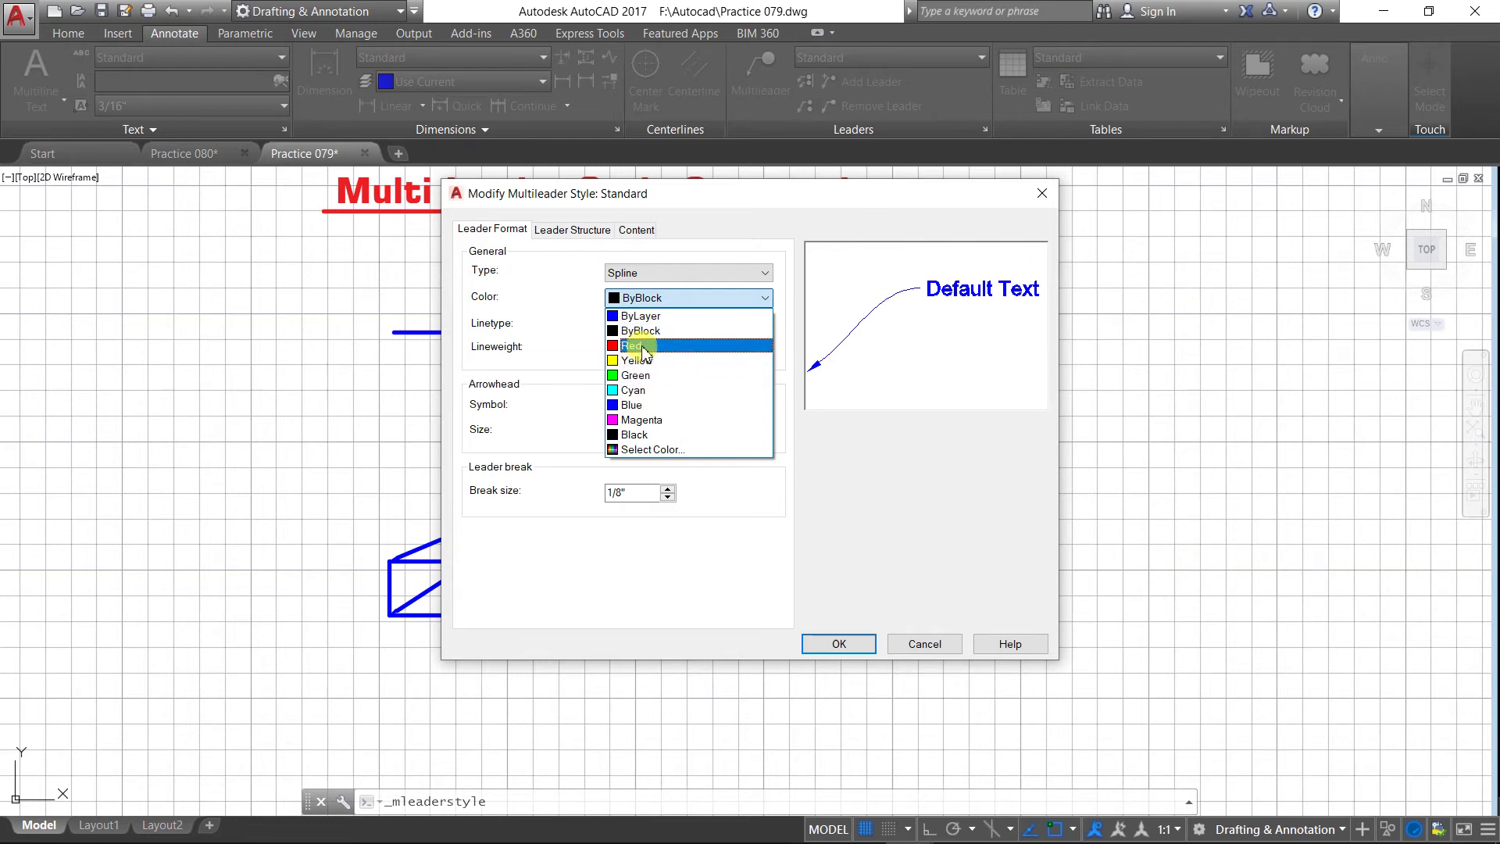
click(643, 347)
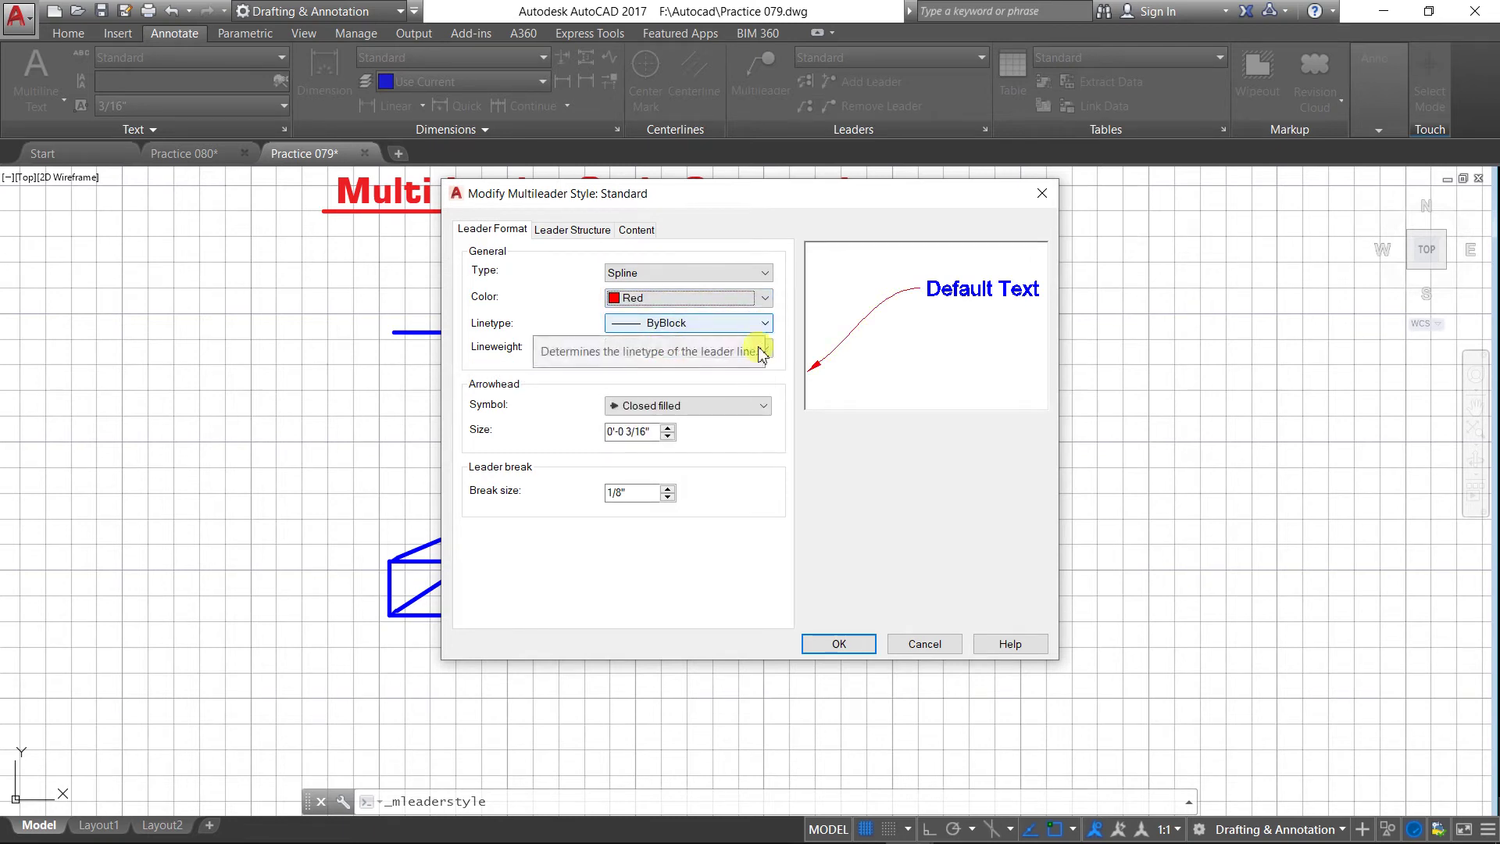
click(843, 643)
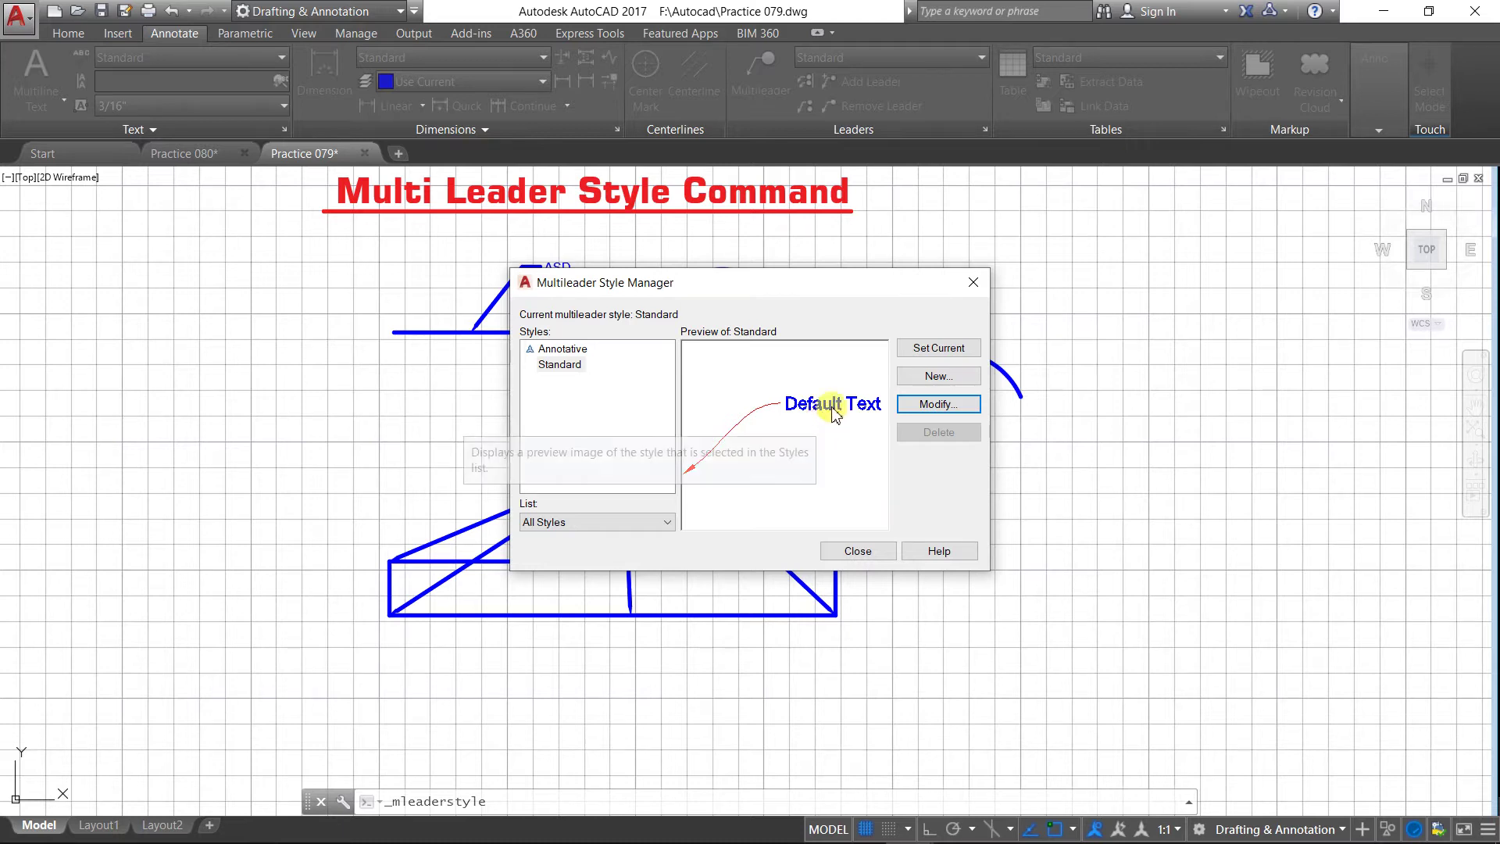
click(847, 553)
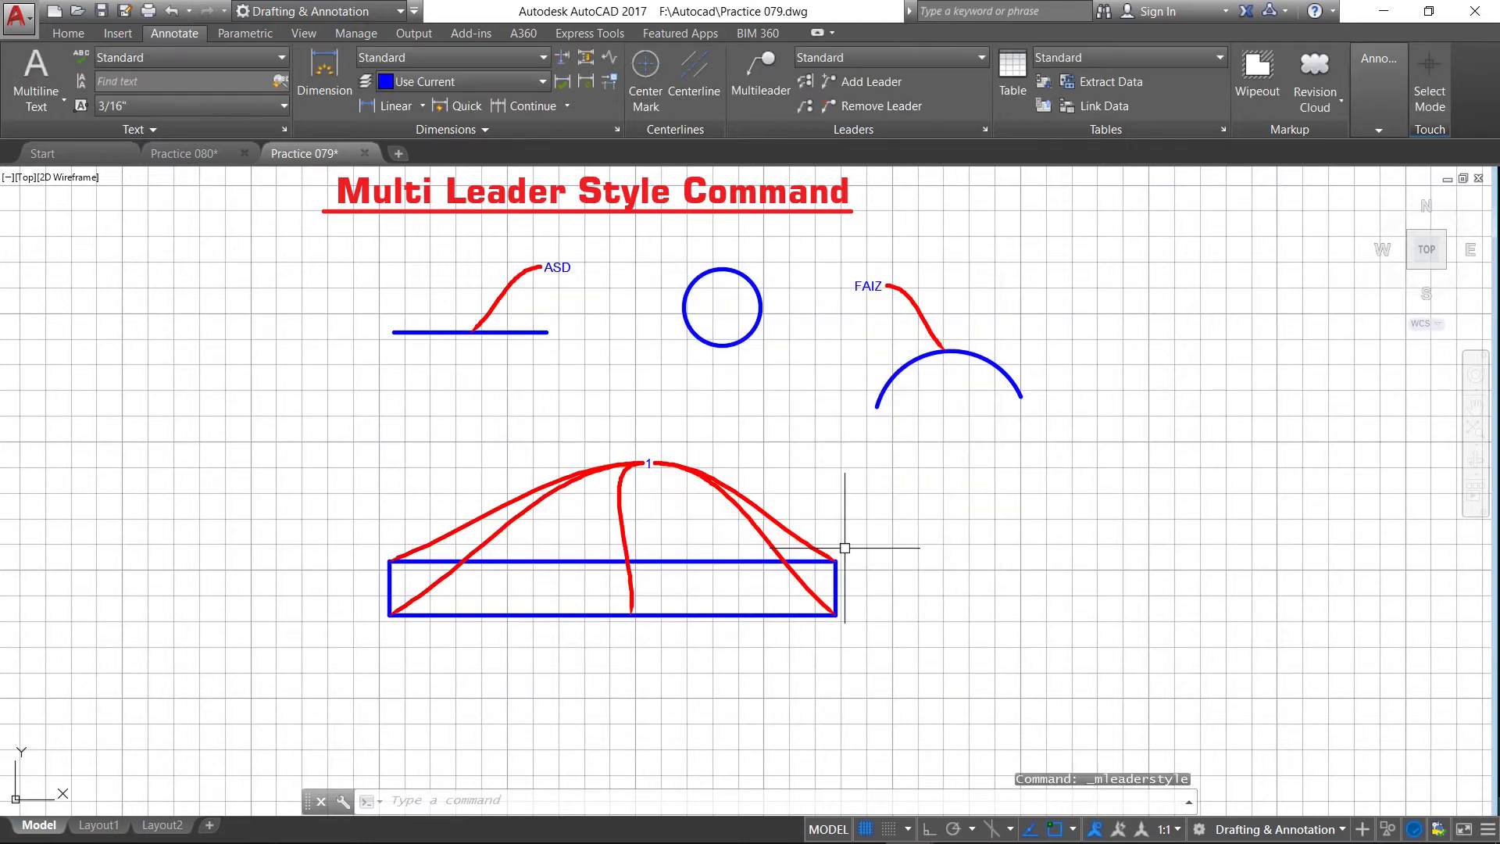
scroll(603, 460, up, 2)
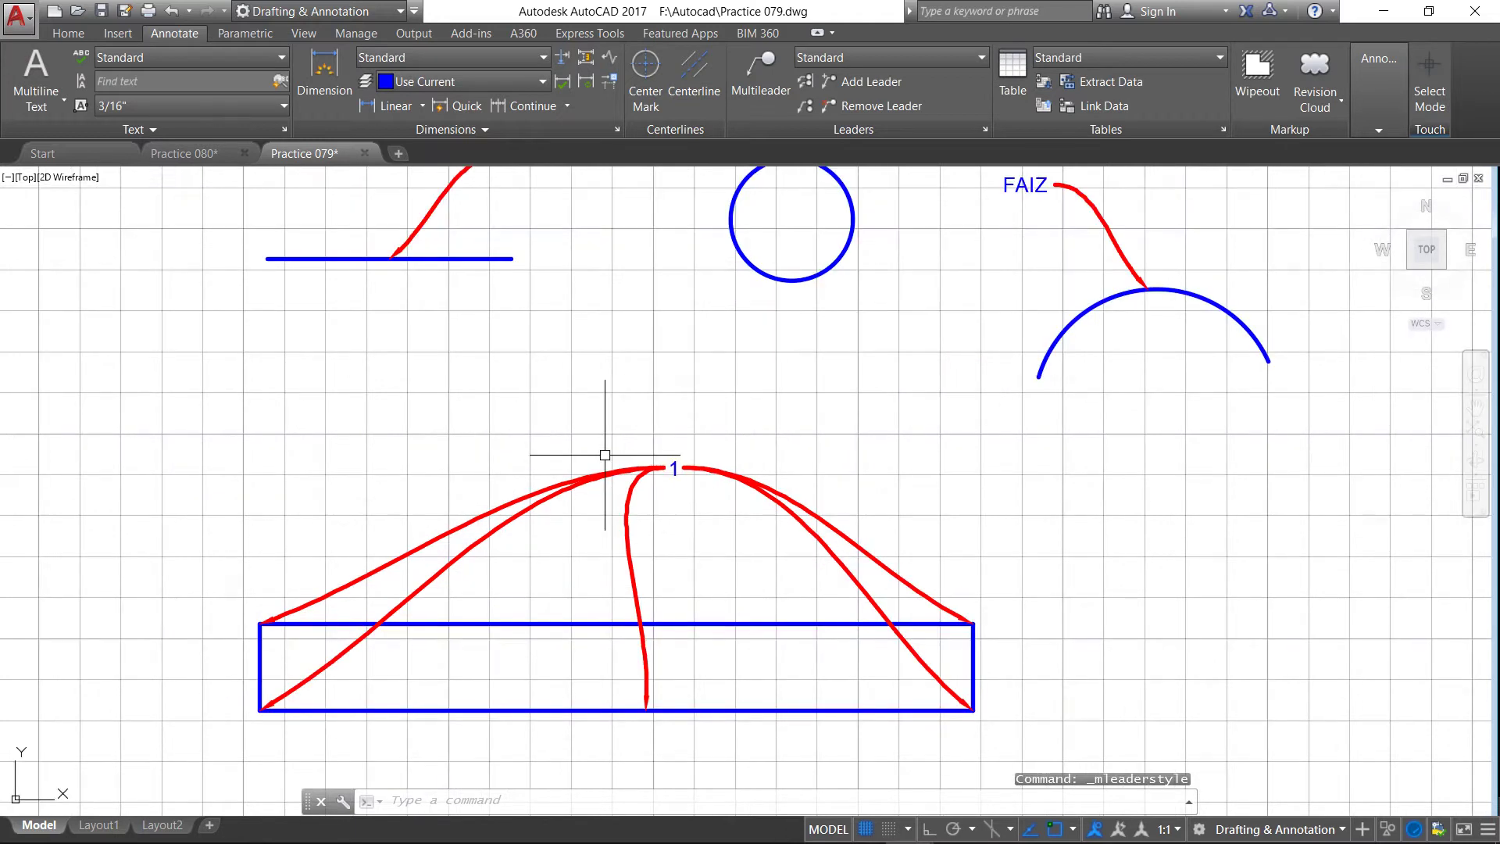
scroll(612, 462, down, 2)
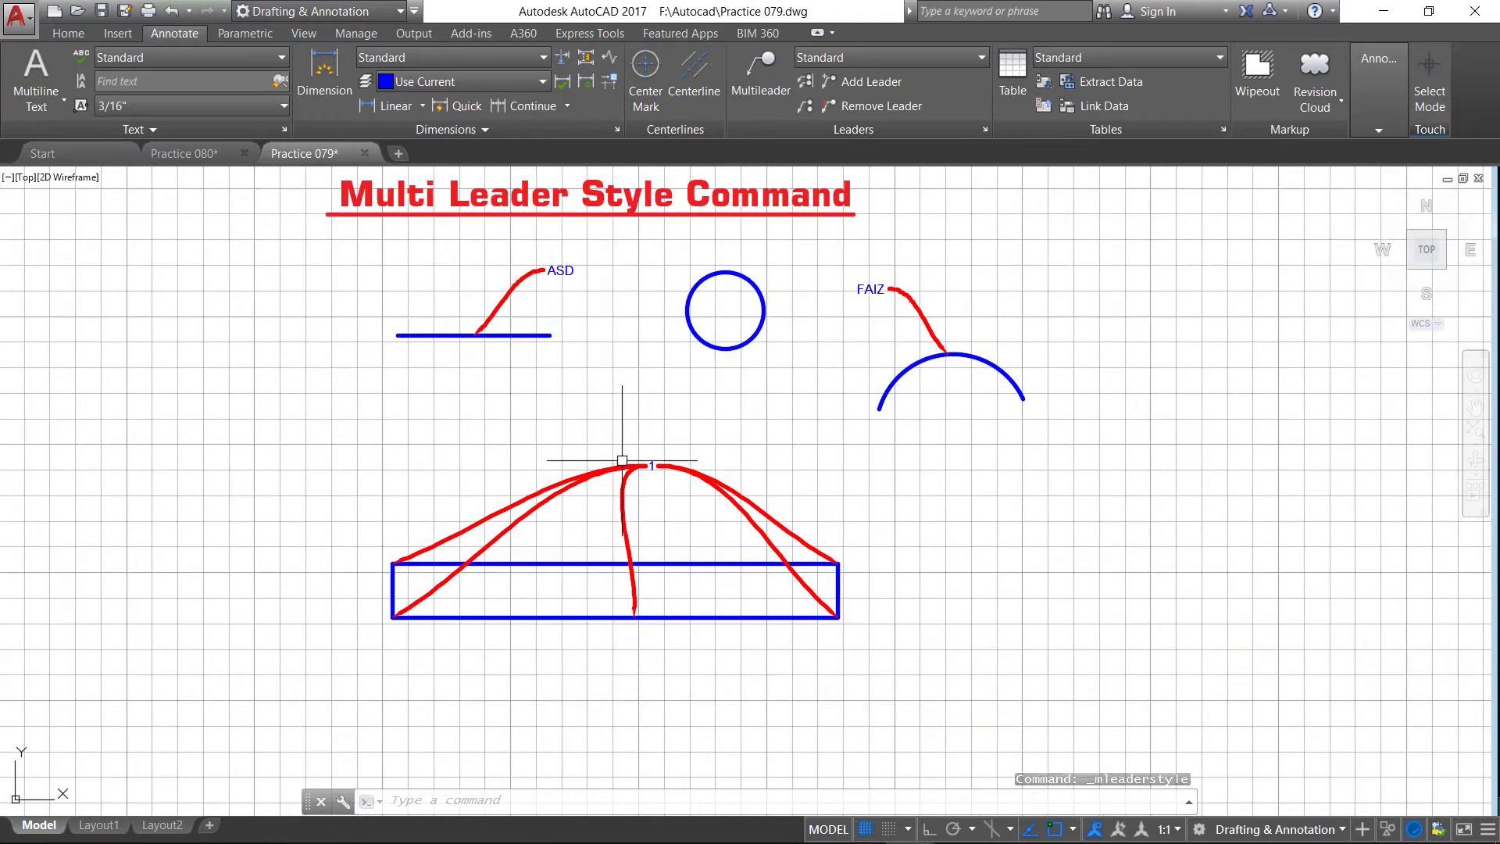
scroll(519, 292, up, 2)
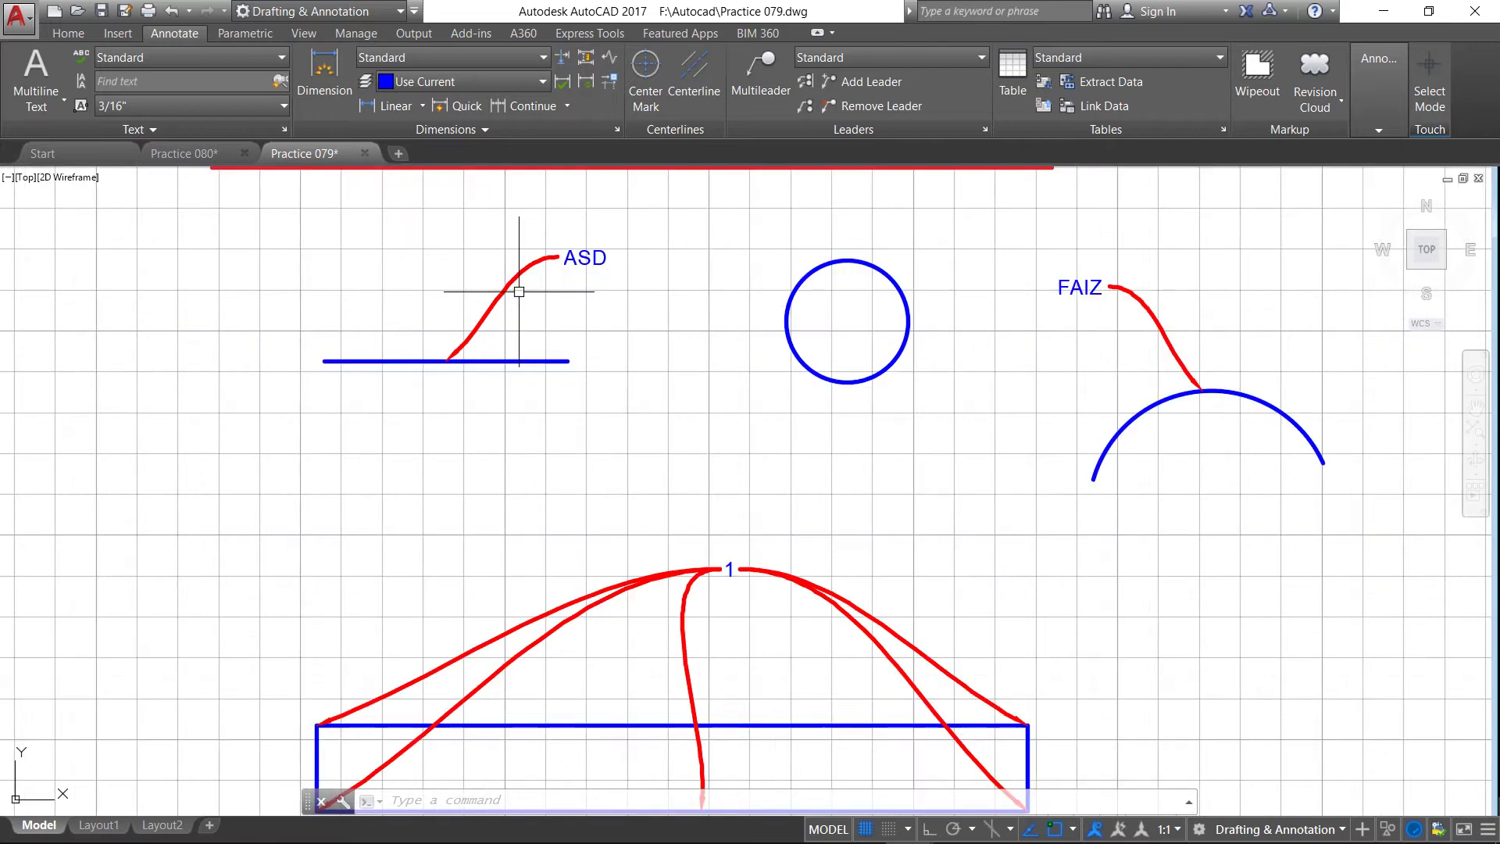
scroll(519, 291, down, 2)
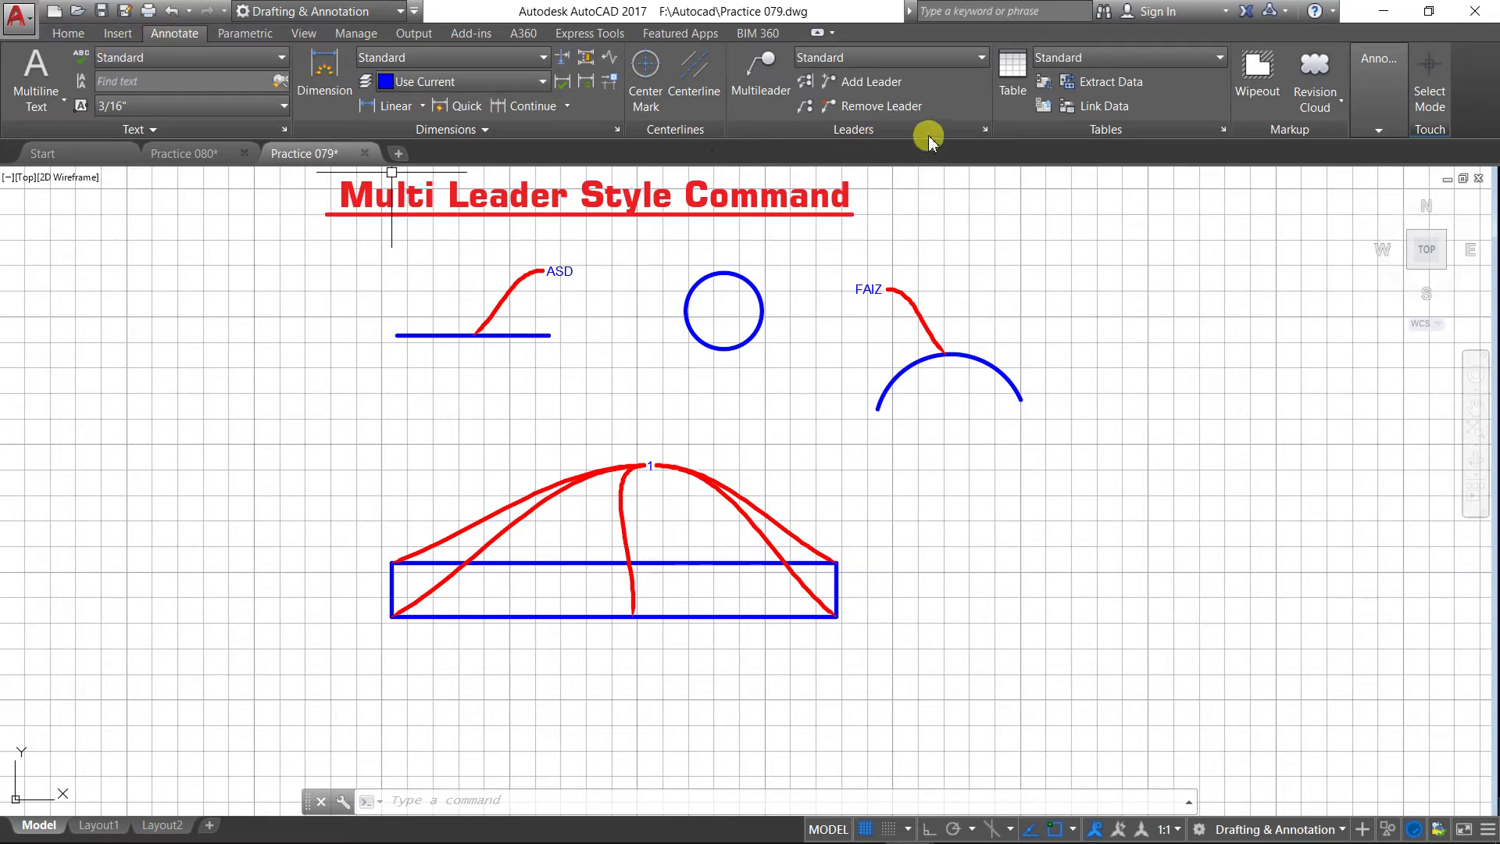
Step: Set the Standard multileader style's leader lineweight to Default
click(987, 130)
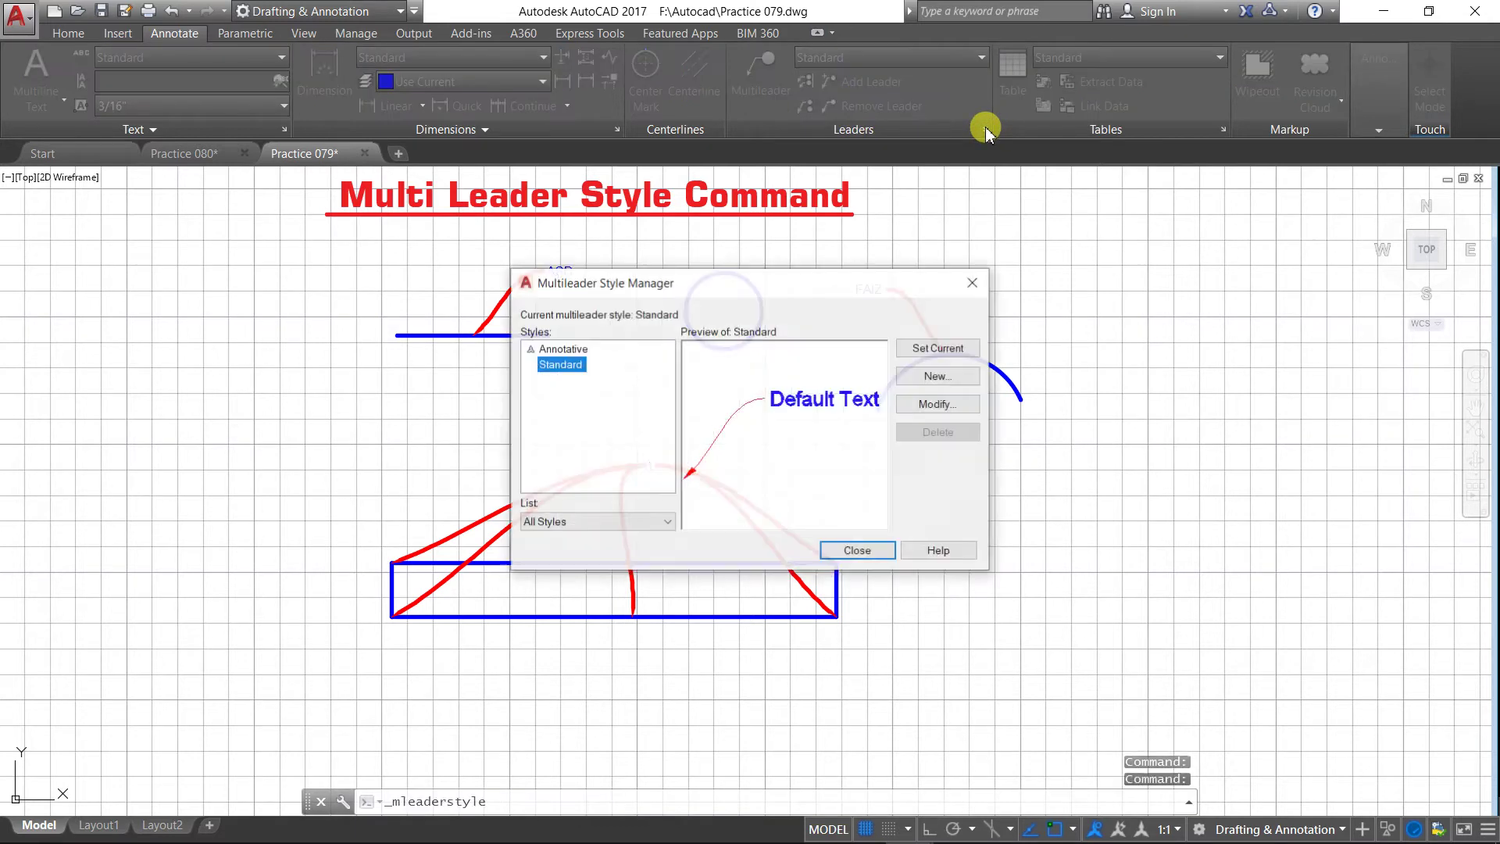
click(961, 404)
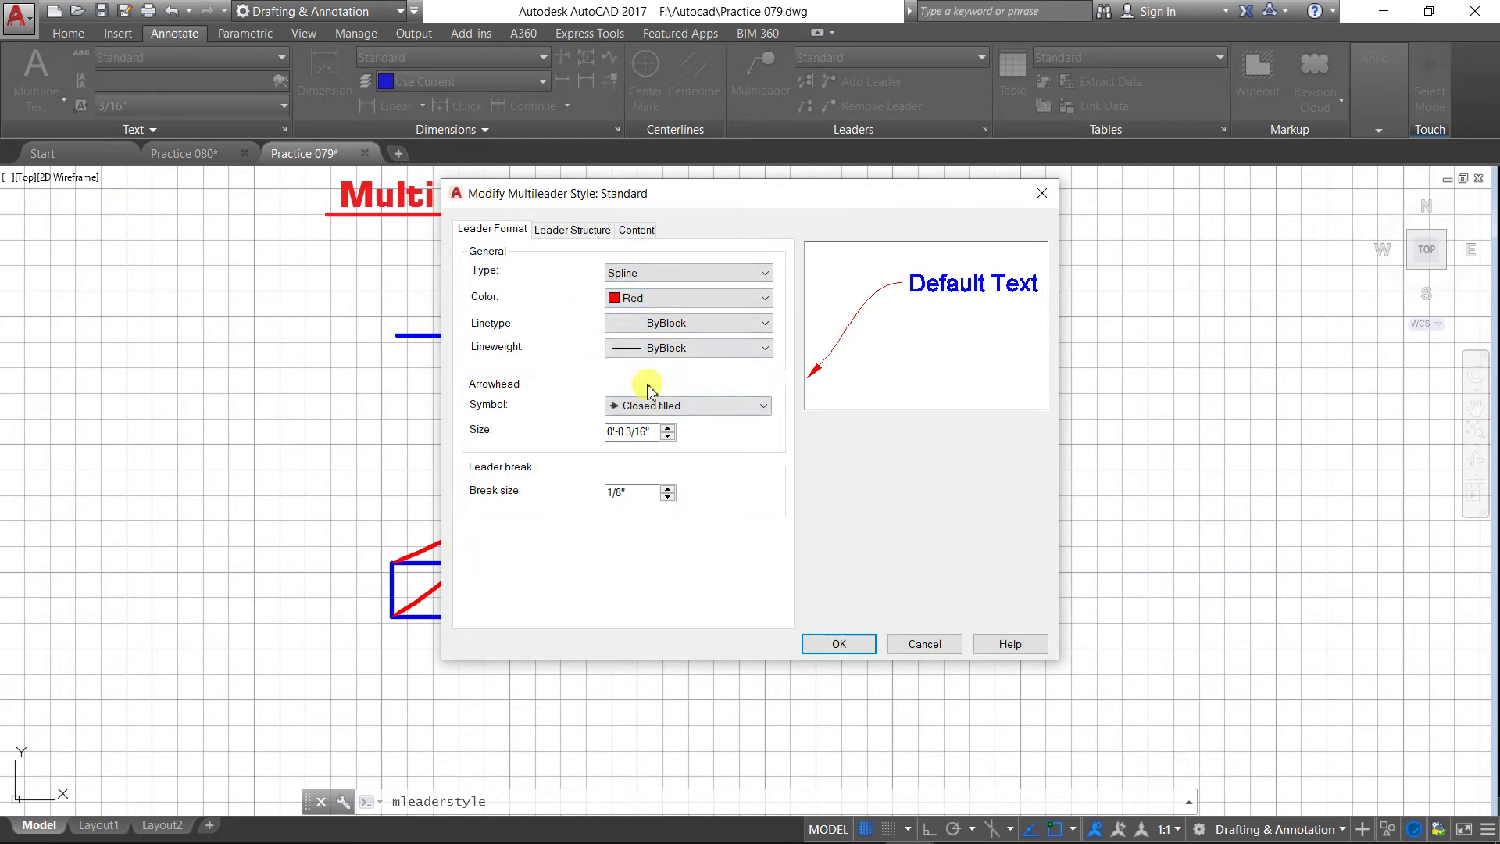
click(766, 348)
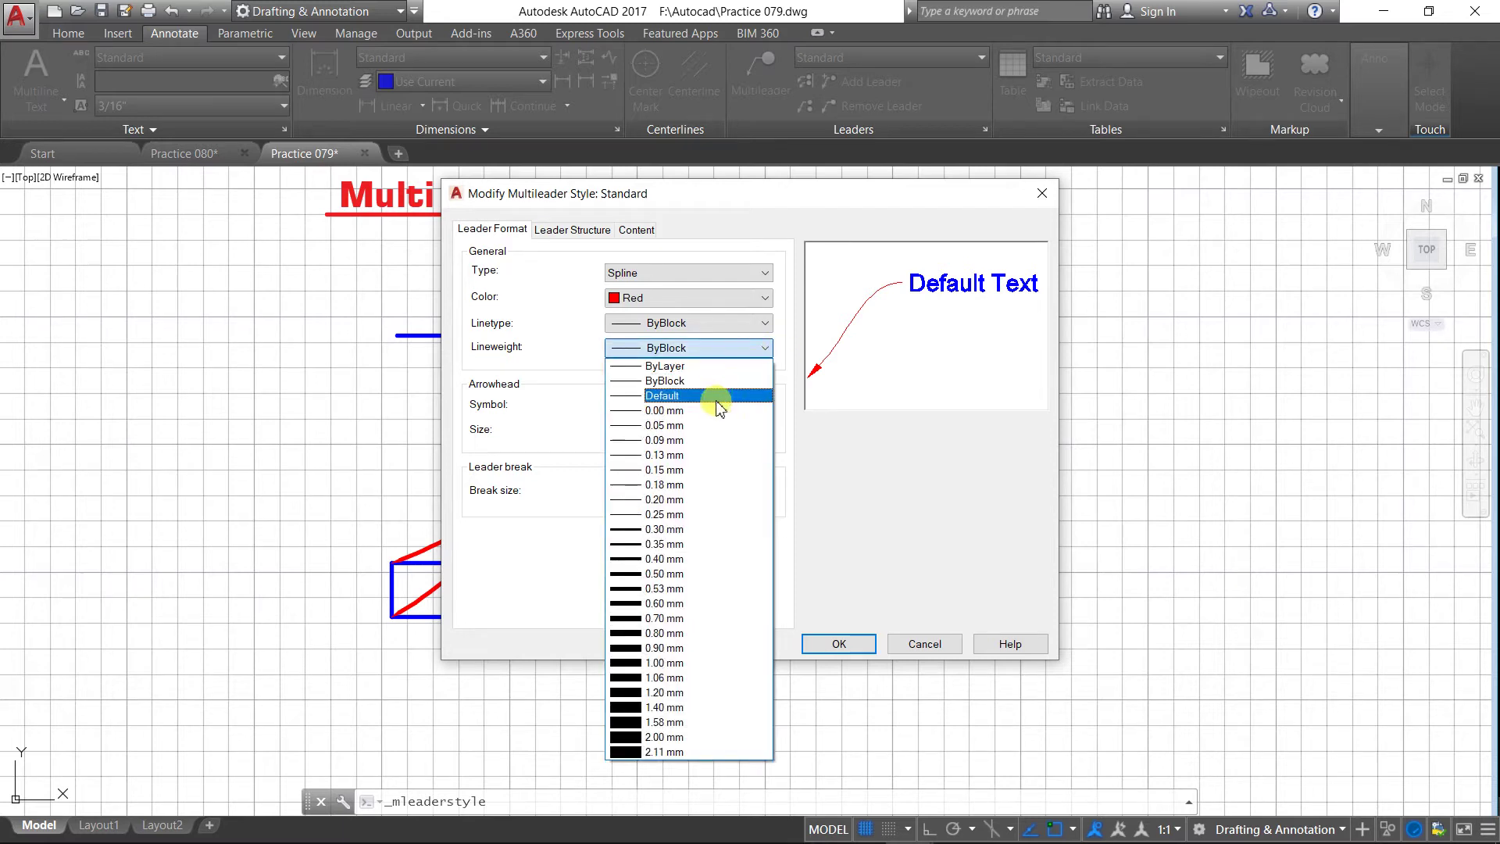
click(713, 397)
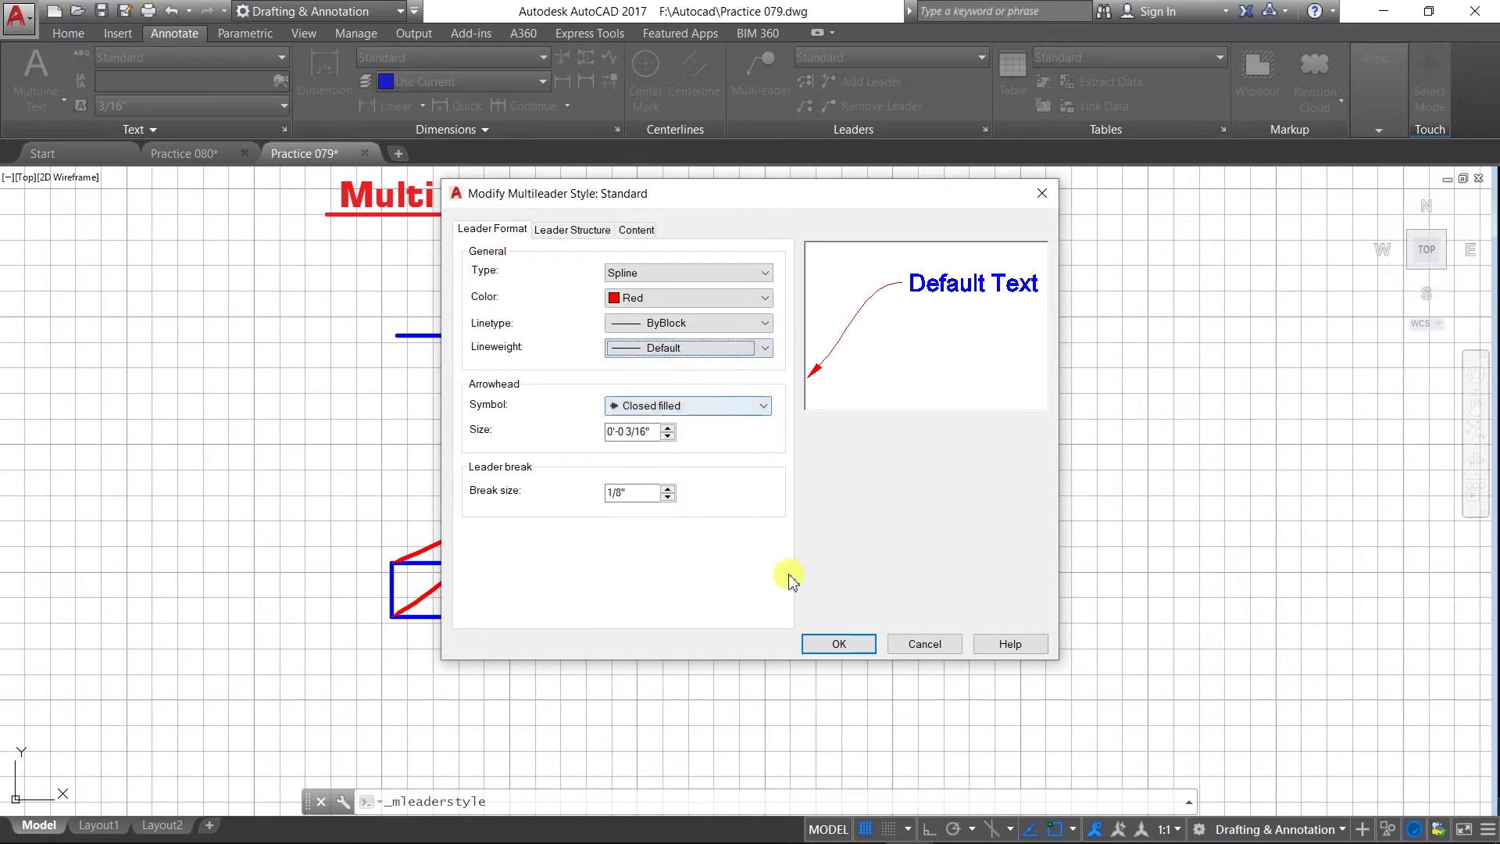
click(837, 643)
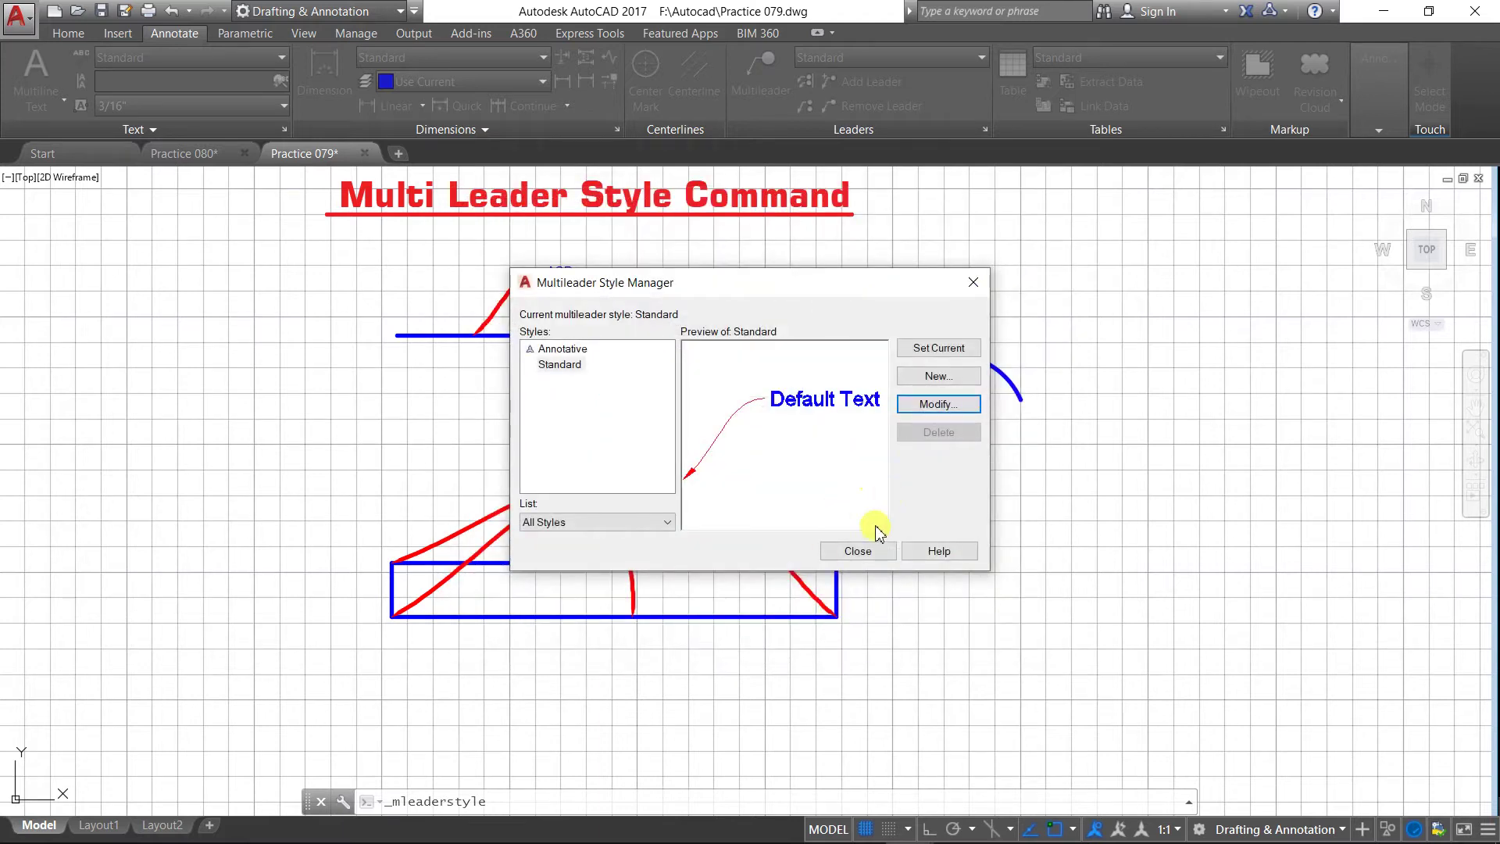
click(867, 550)
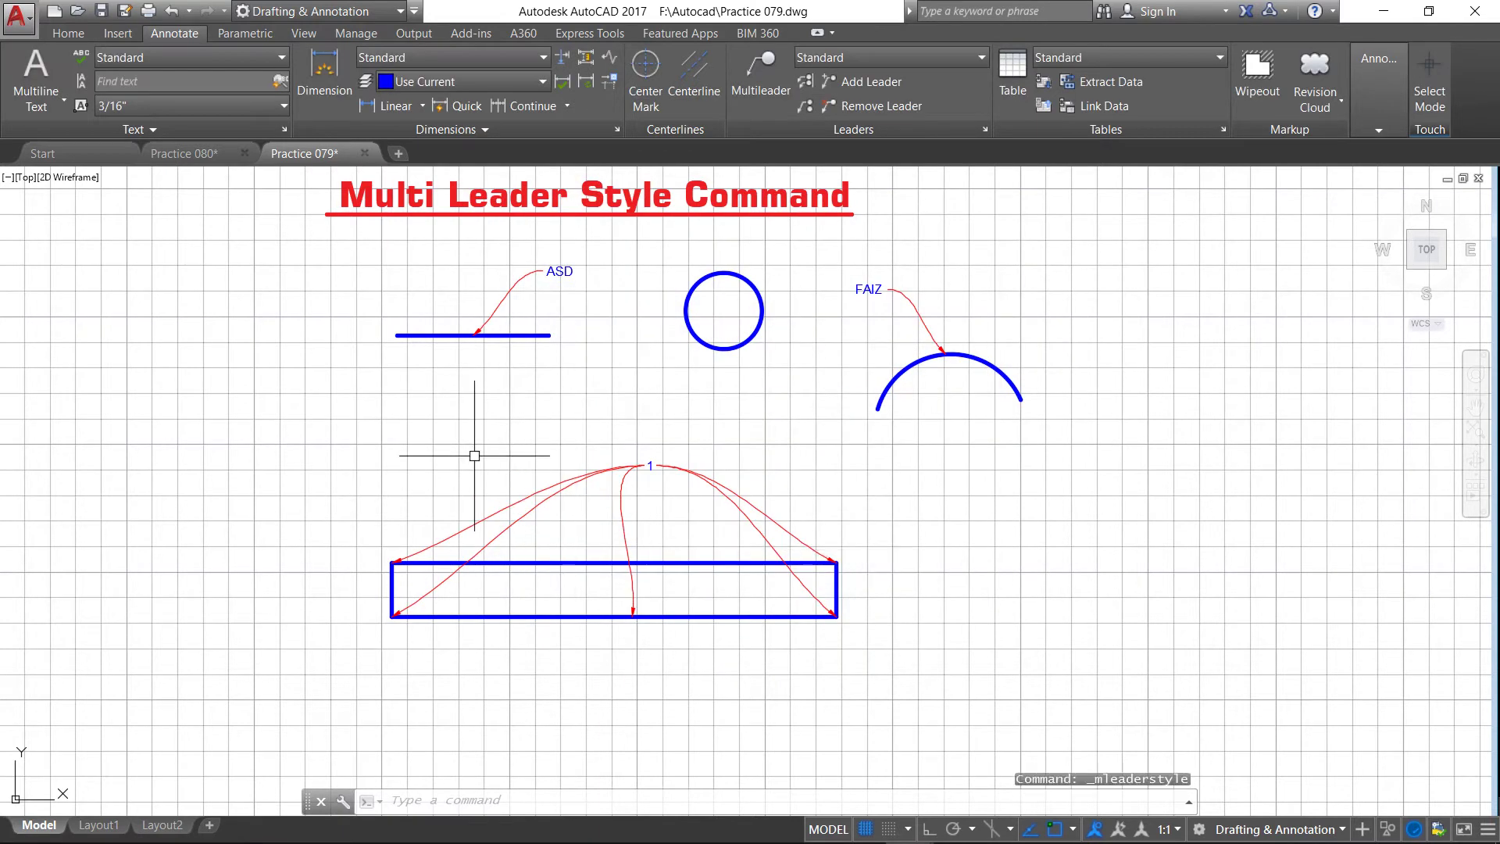
scroll(460, 574, up, 2)
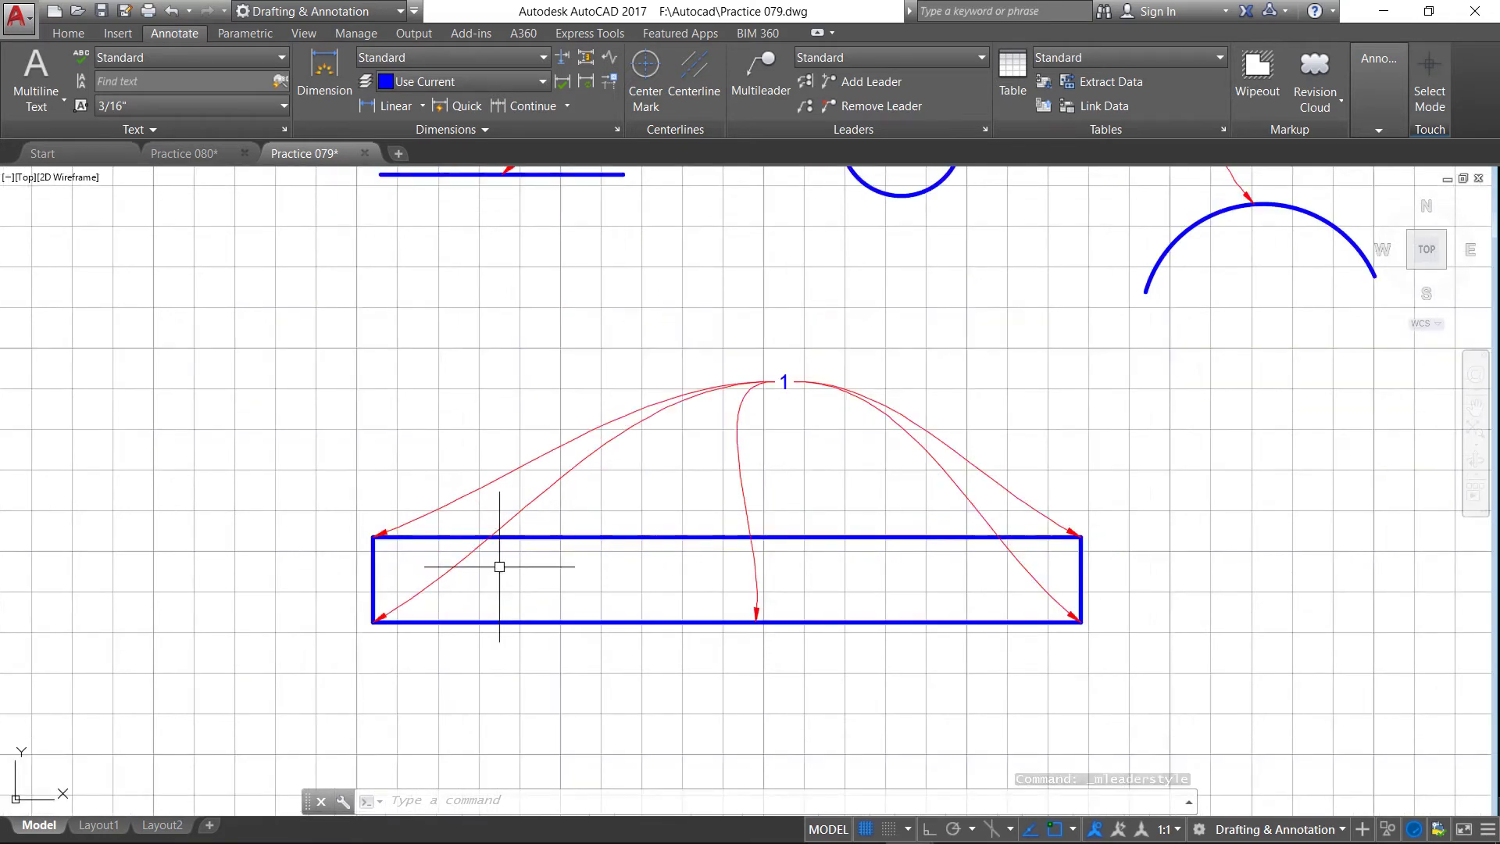
scroll(483, 563, down, 2)
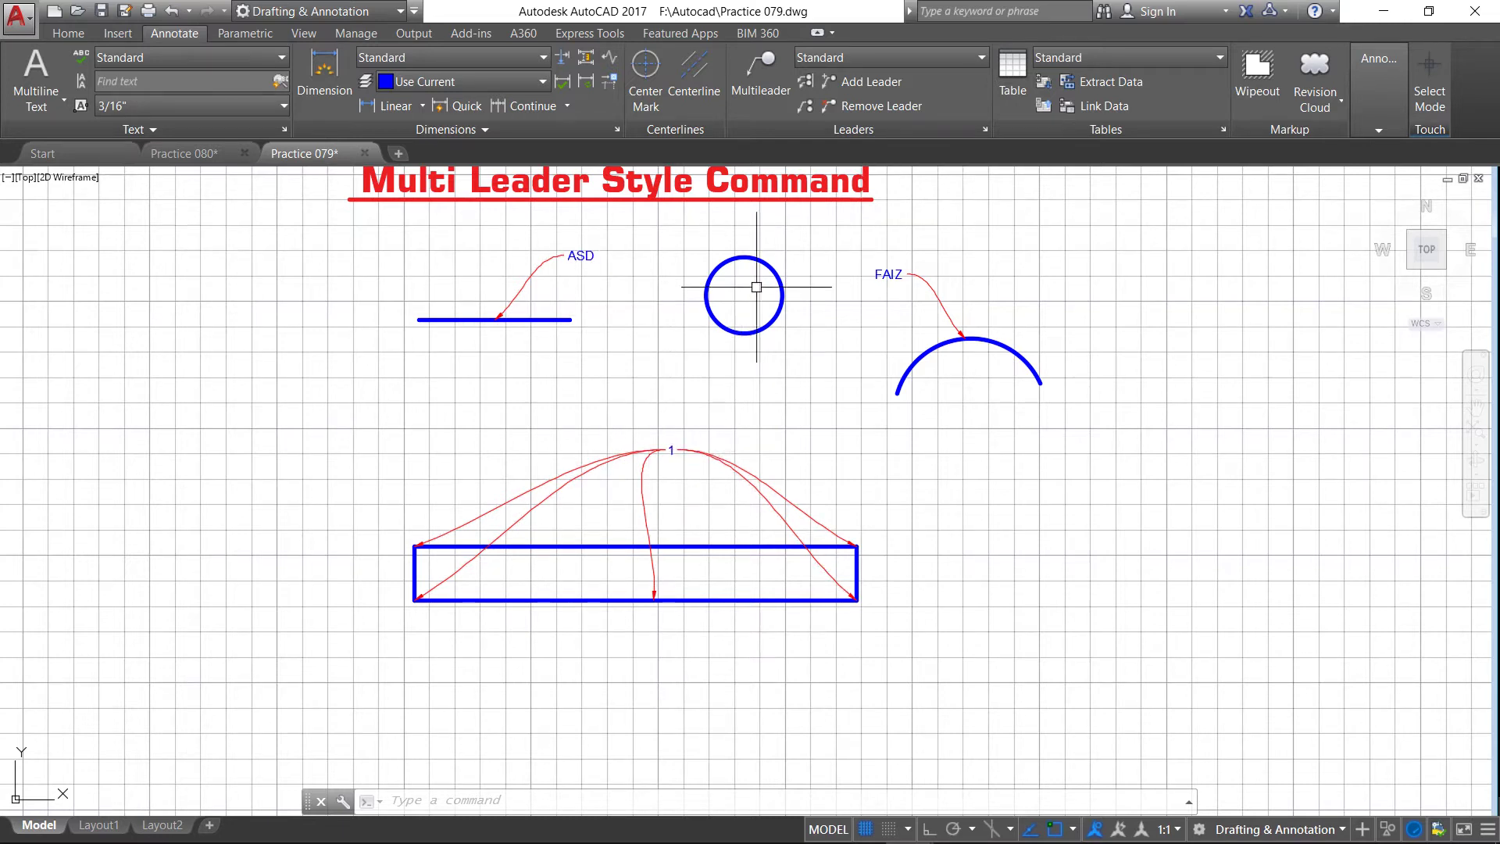
scroll(664, 324, down, 2)
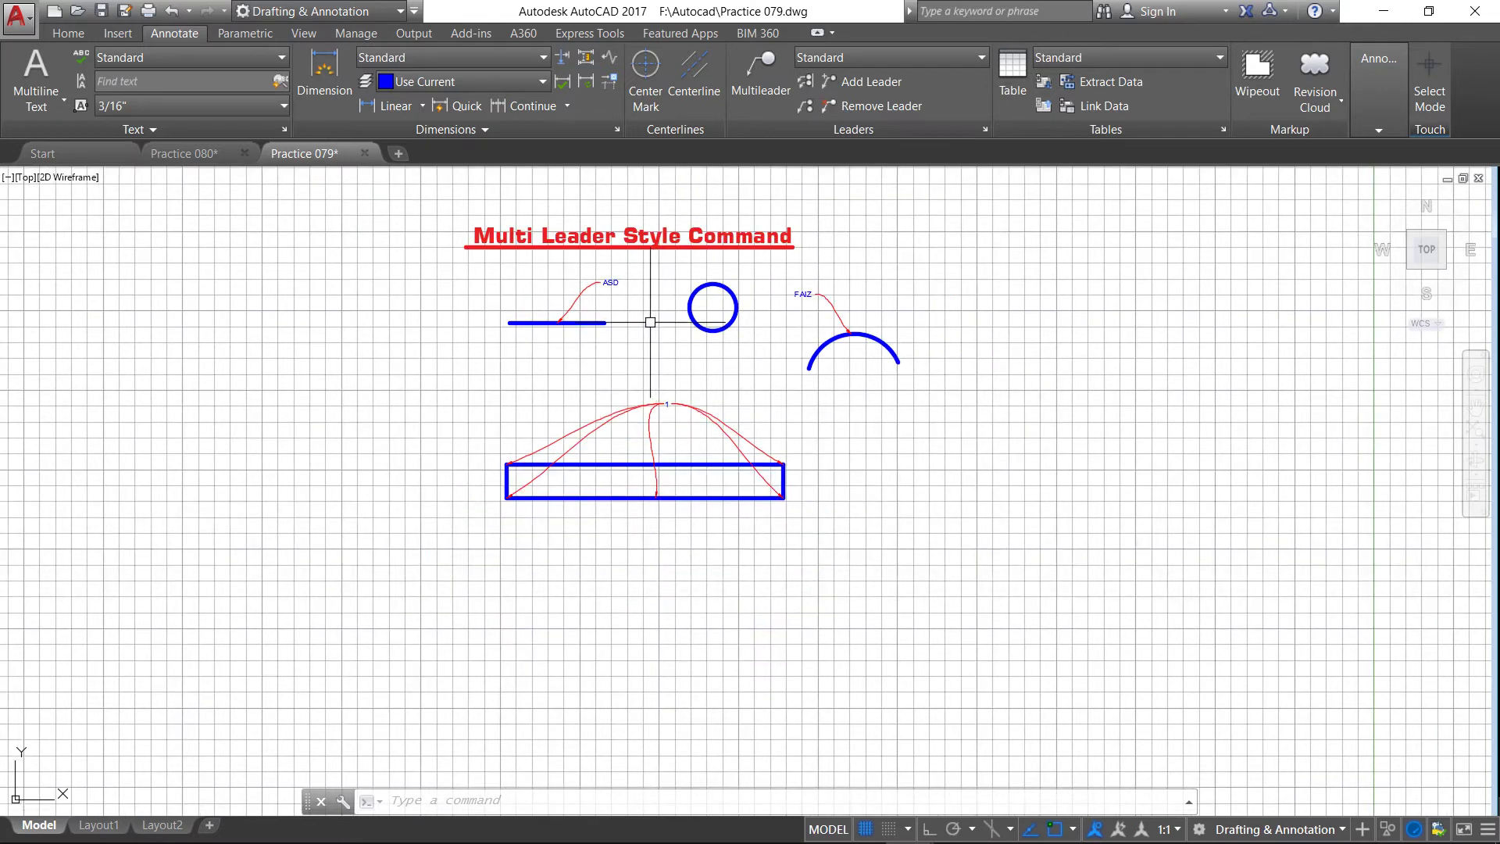
Step: Crossing-select all seven drawing objects for copying and pick a base point
click(67, 34)
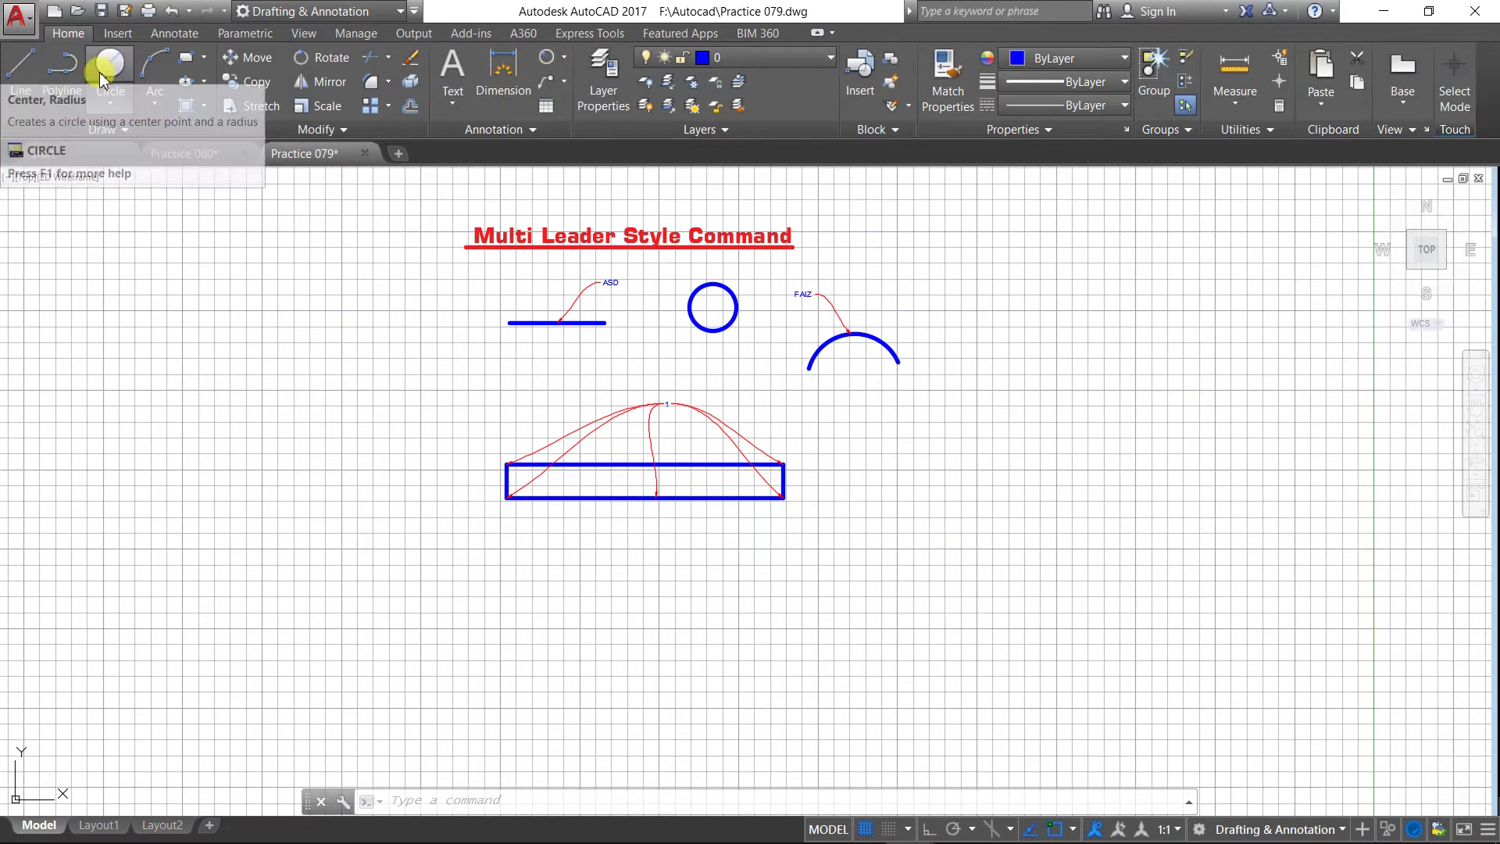
click(252, 81)
click(1101, 598)
click(278, 196)
key(Return)
click(245, 252)
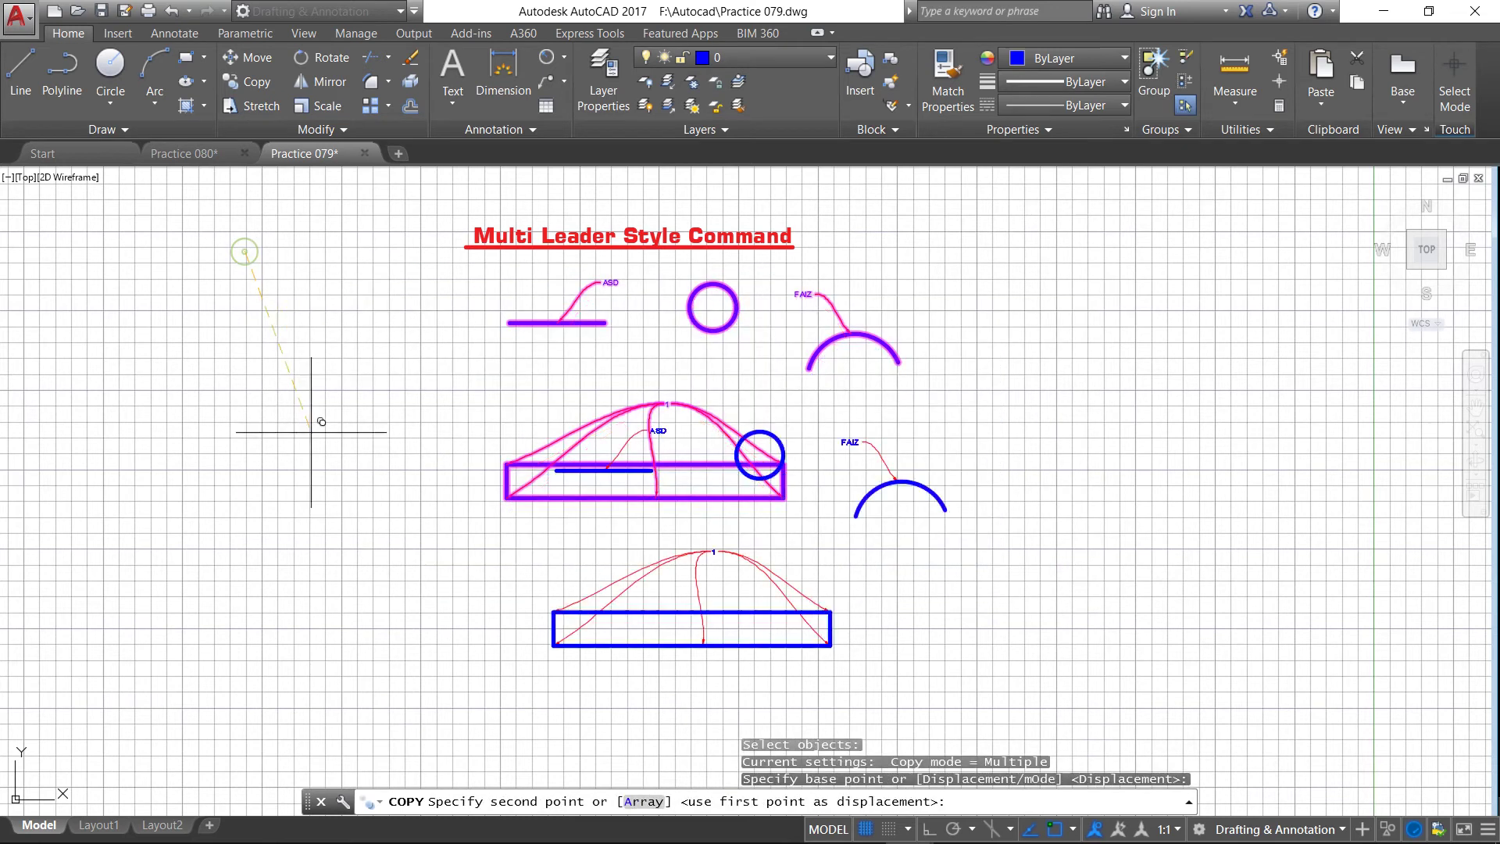
Step: Place two copies of the drawing, one to the right and one further down
click(670, 386)
scroll(318, 439, down, 2)
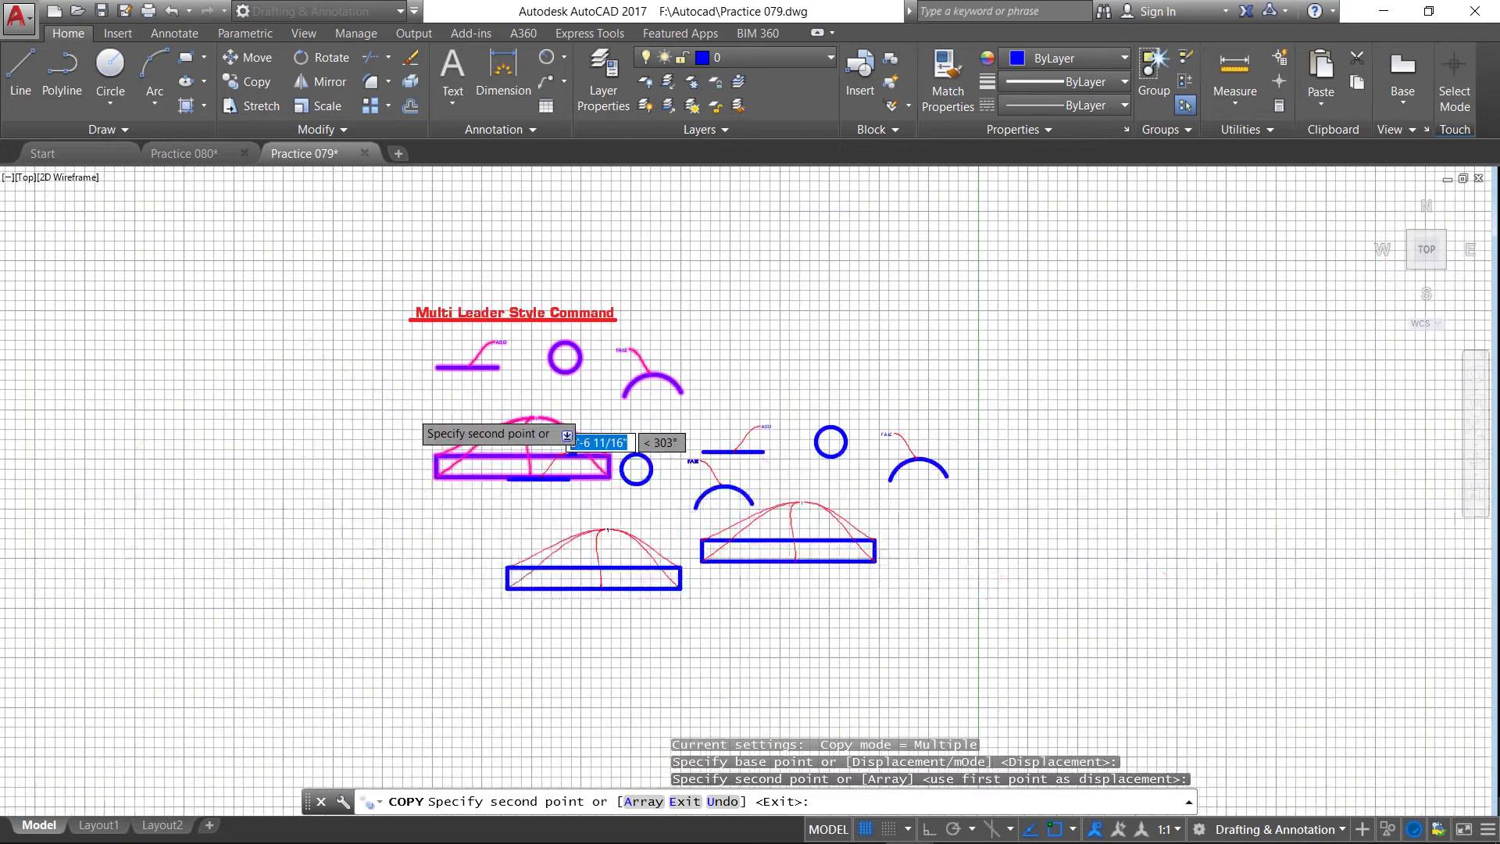
click(46, 484)
right_click(47, 484)
click(78, 494)
scroll(259, 640, up, 2)
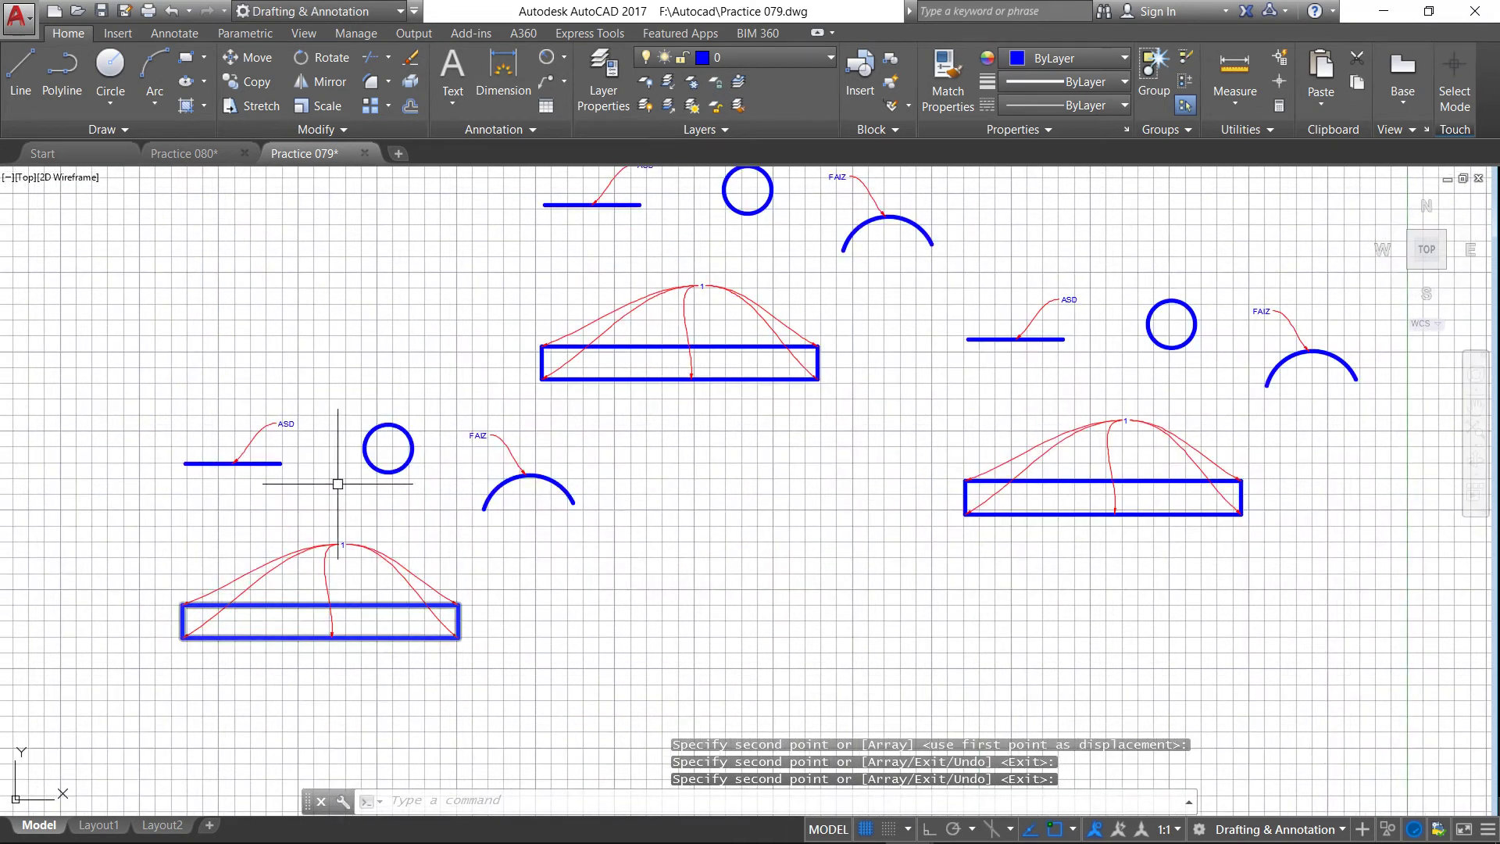
scroll(297, 503, up, 2)
key(Return)
click(283, 422)
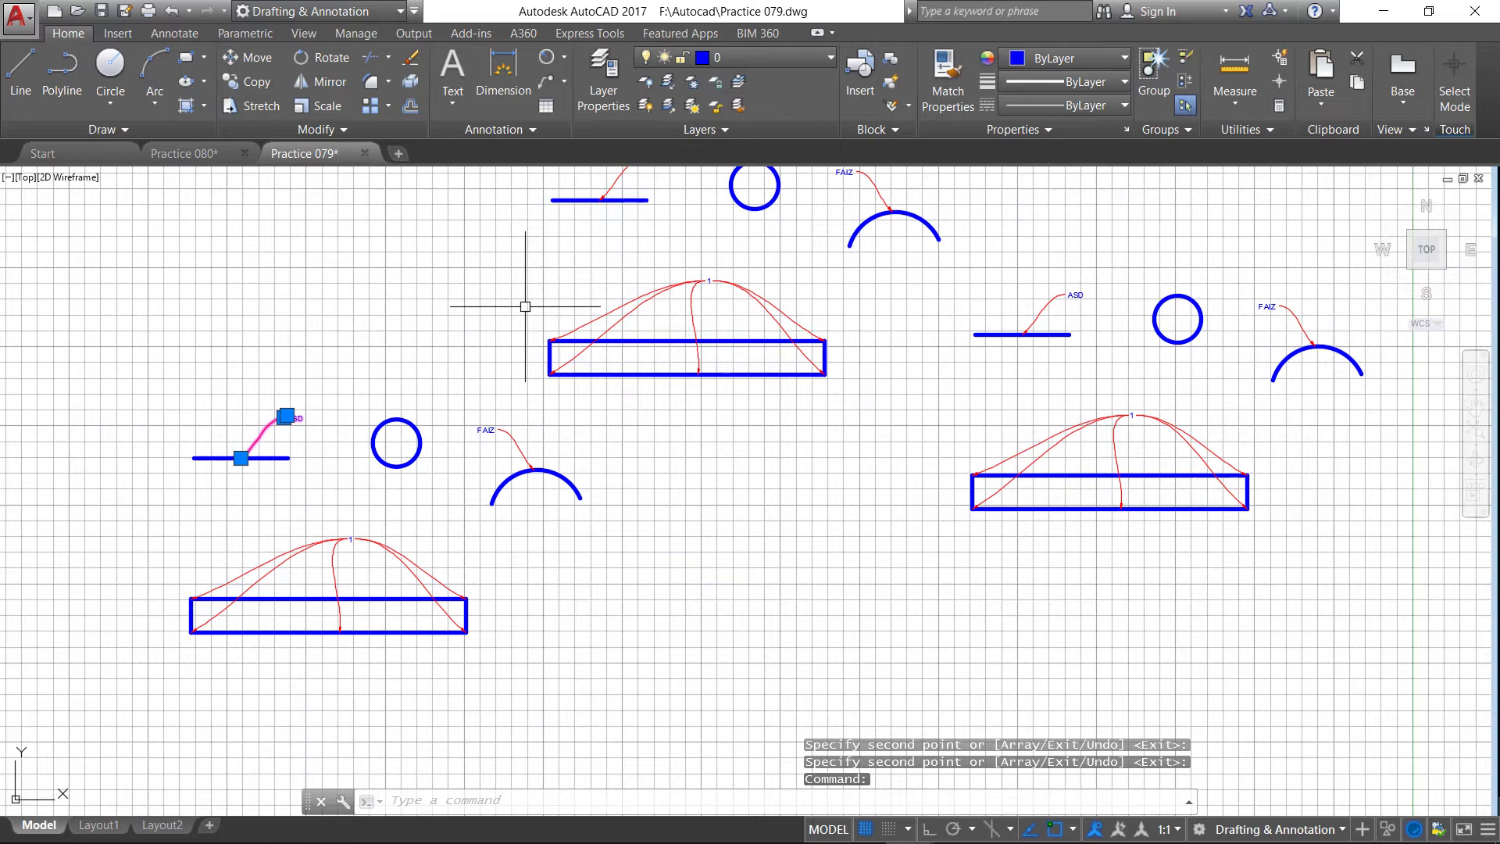
key(Escape)
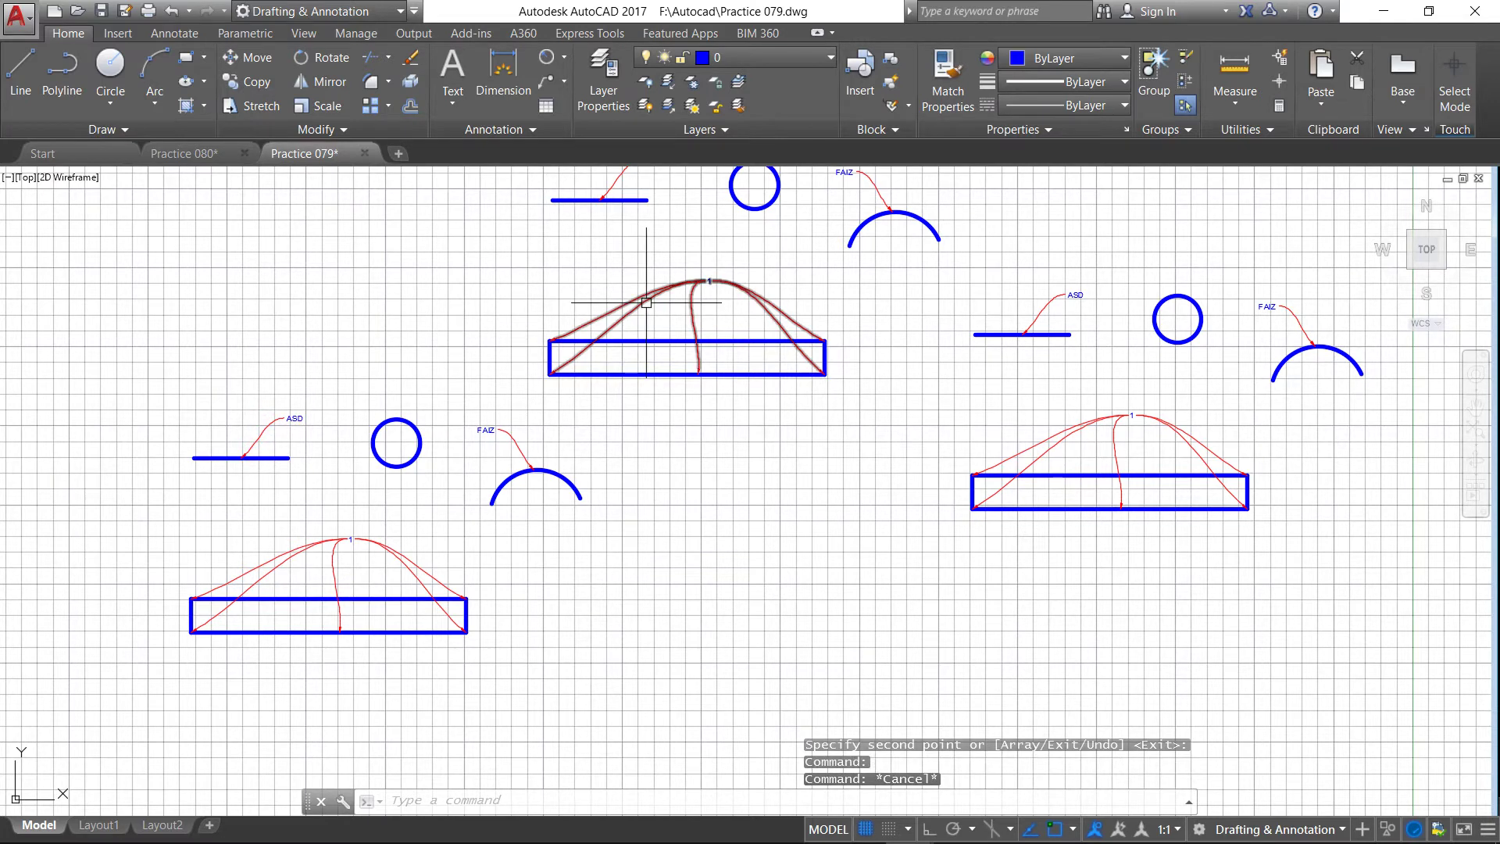
Step: Change the Standard multileader style's leader type to None
click(175, 35)
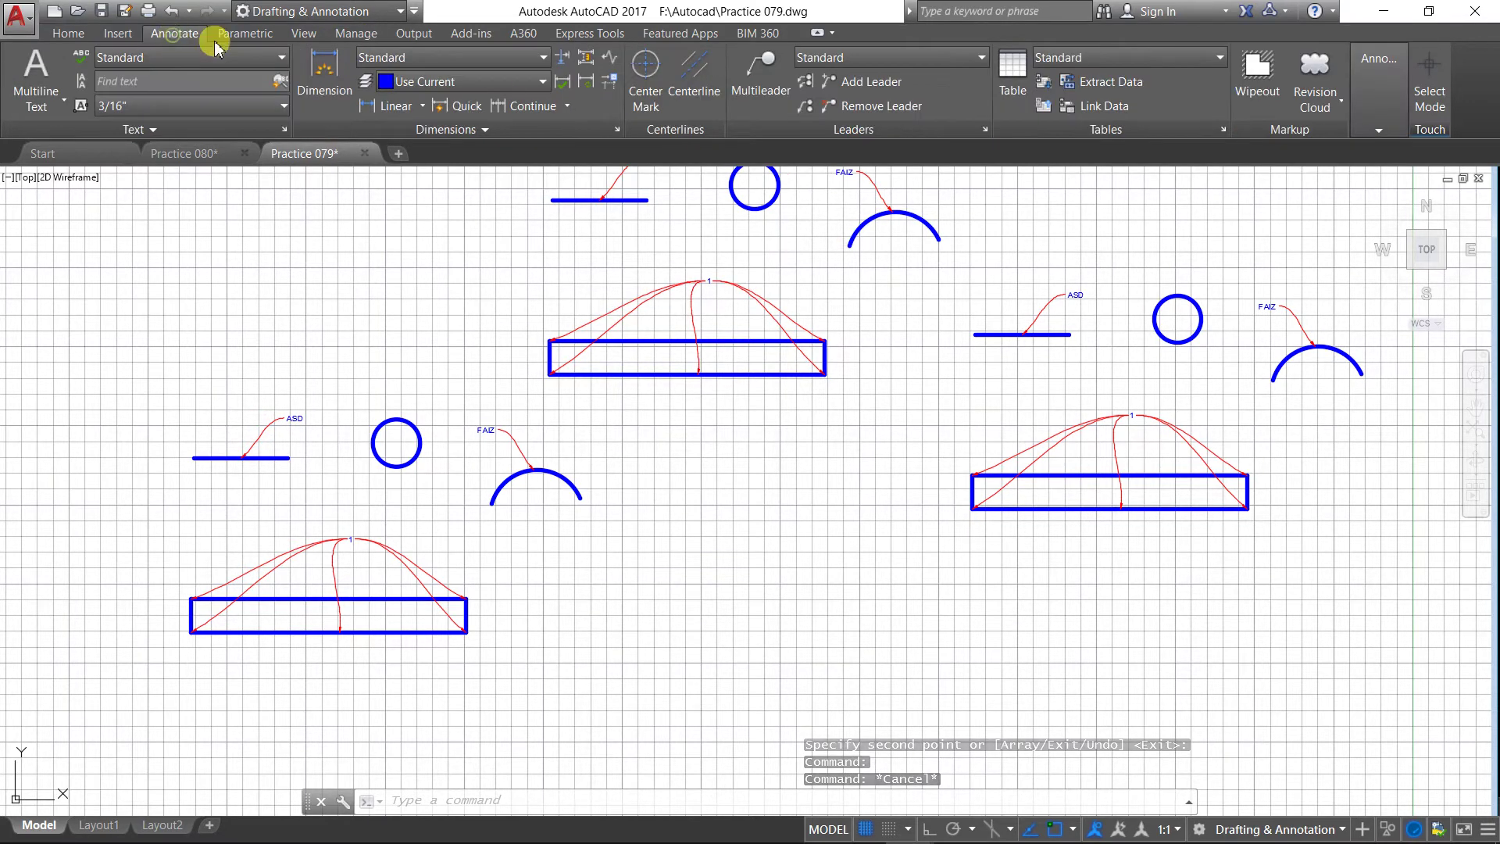
click(986, 131)
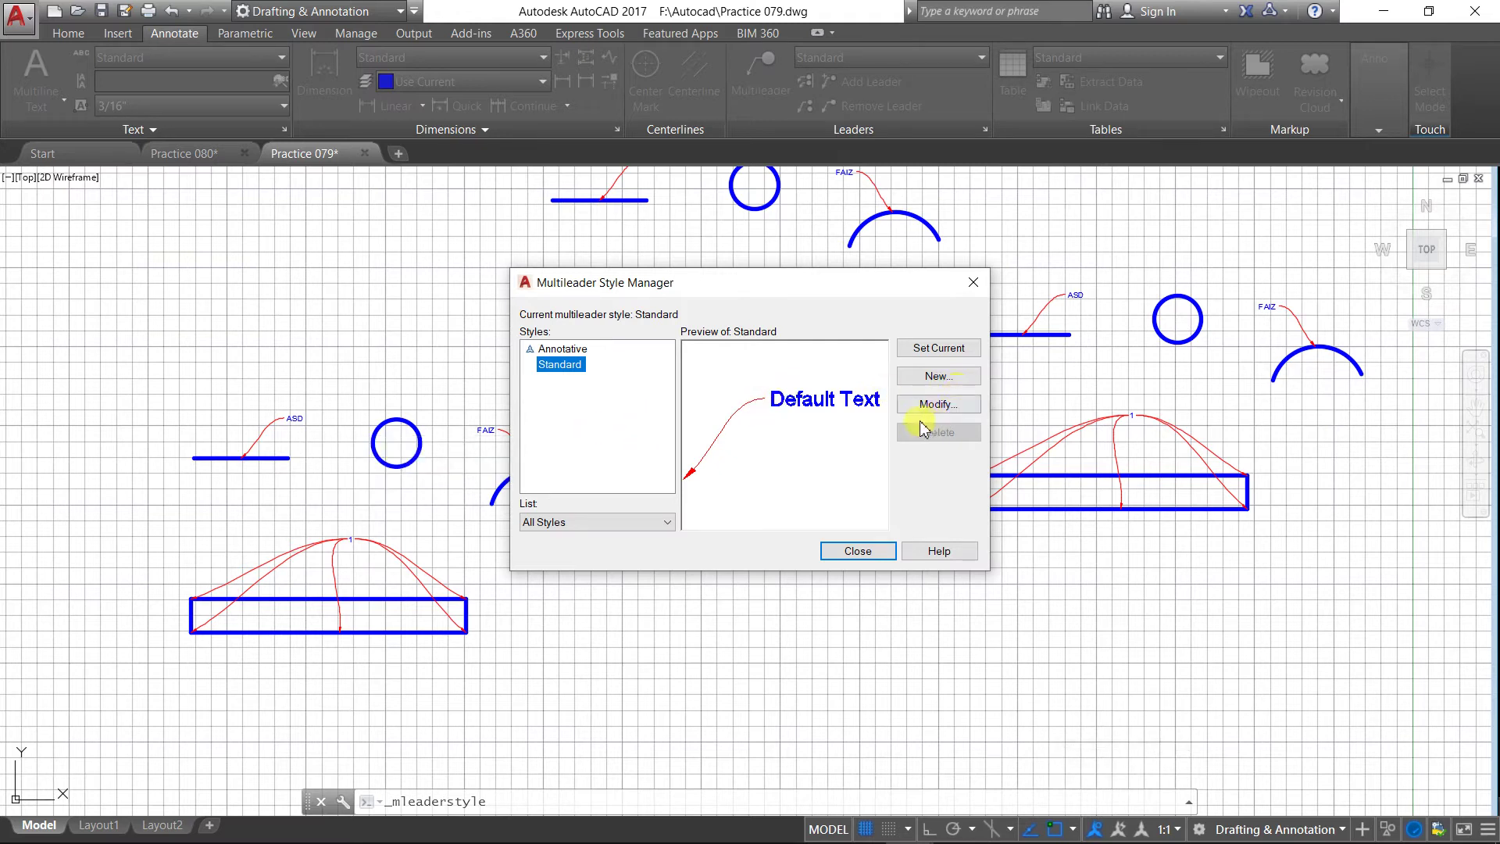
click(937, 406)
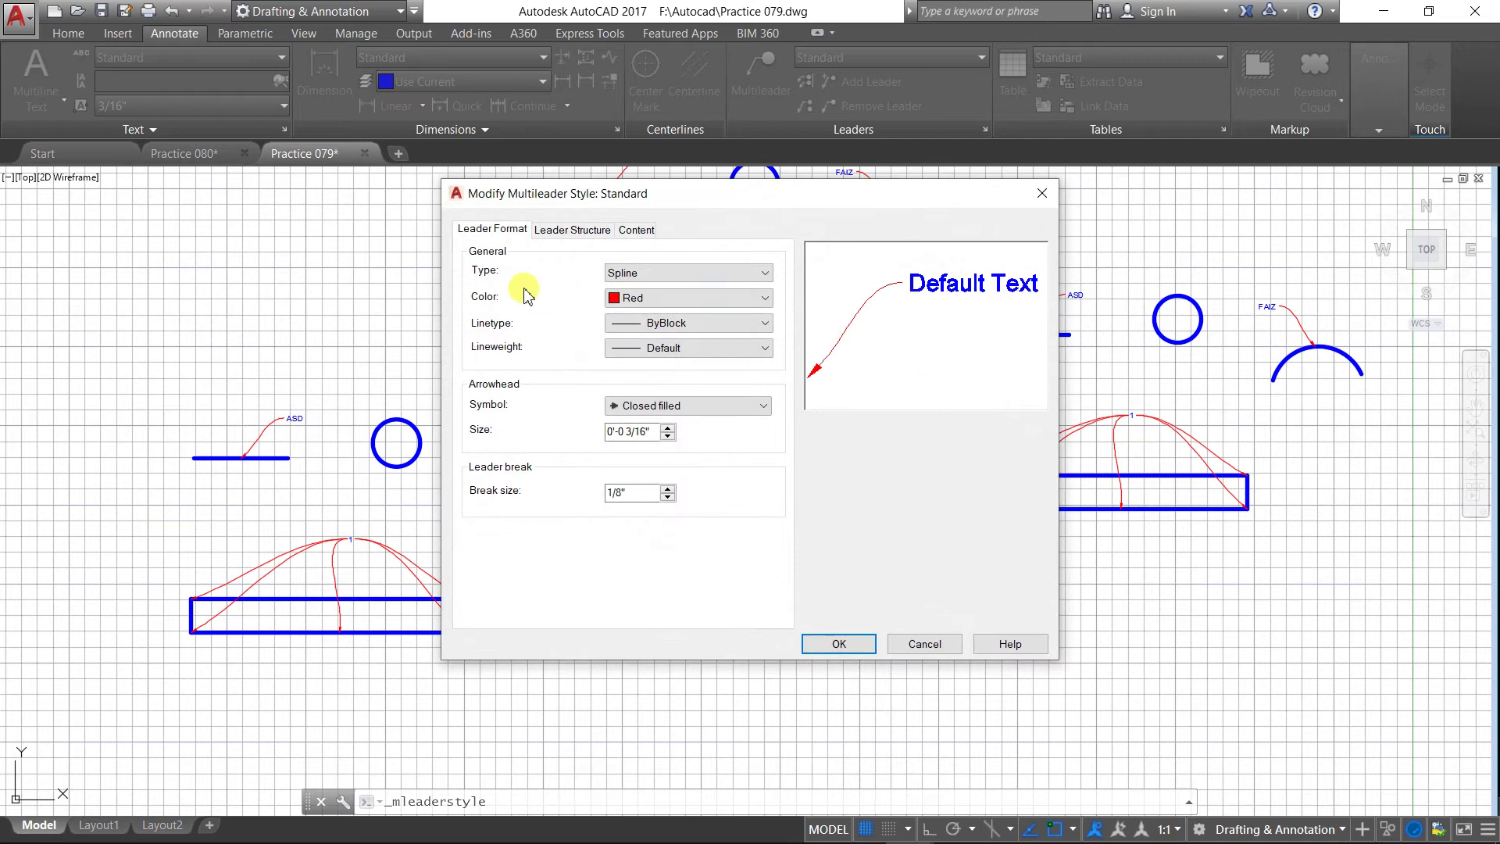
click(766, 273)
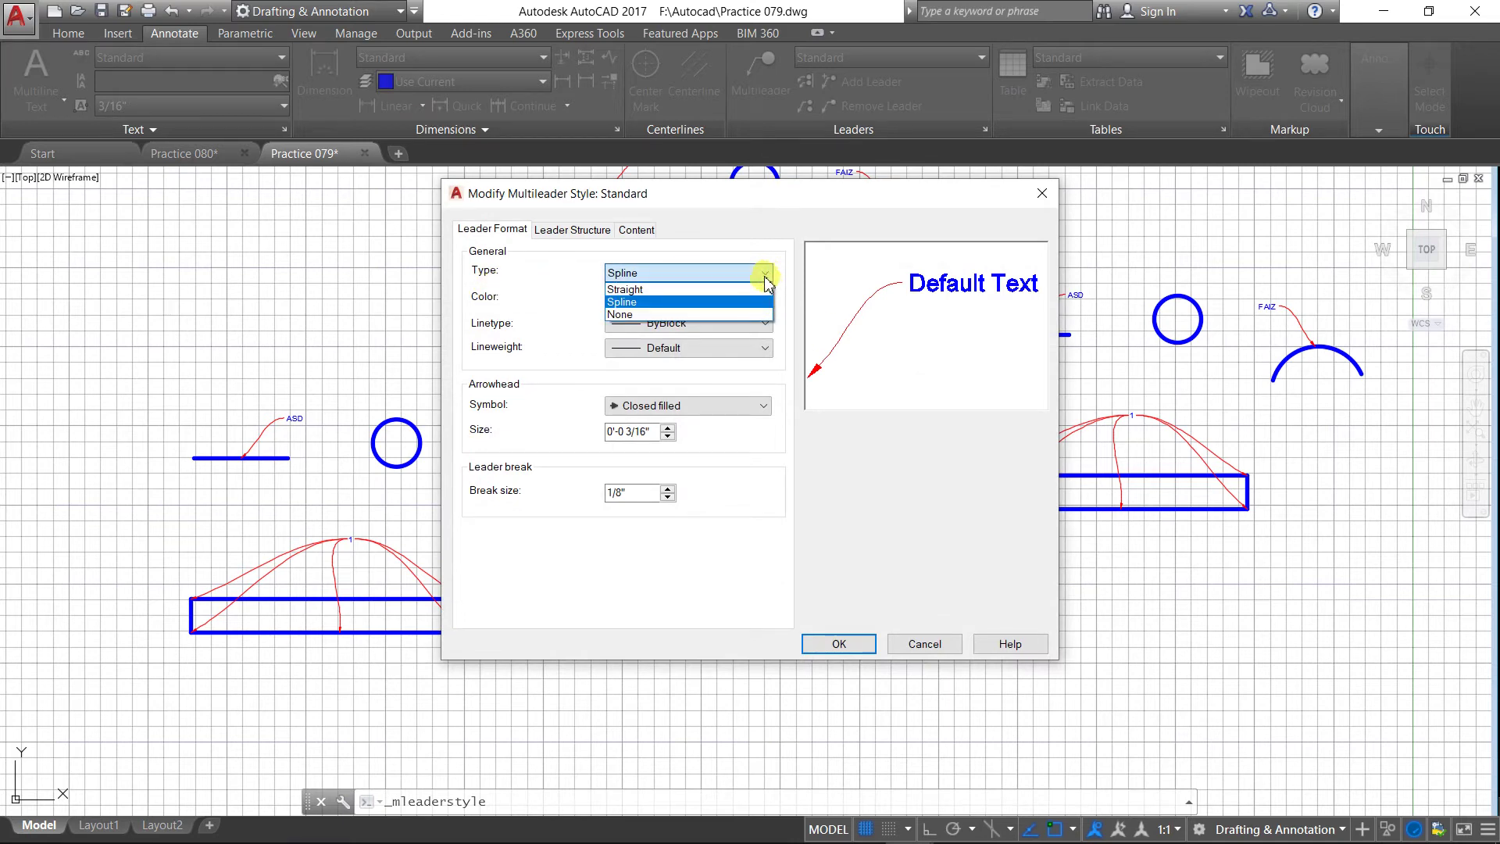
click(714, 314)
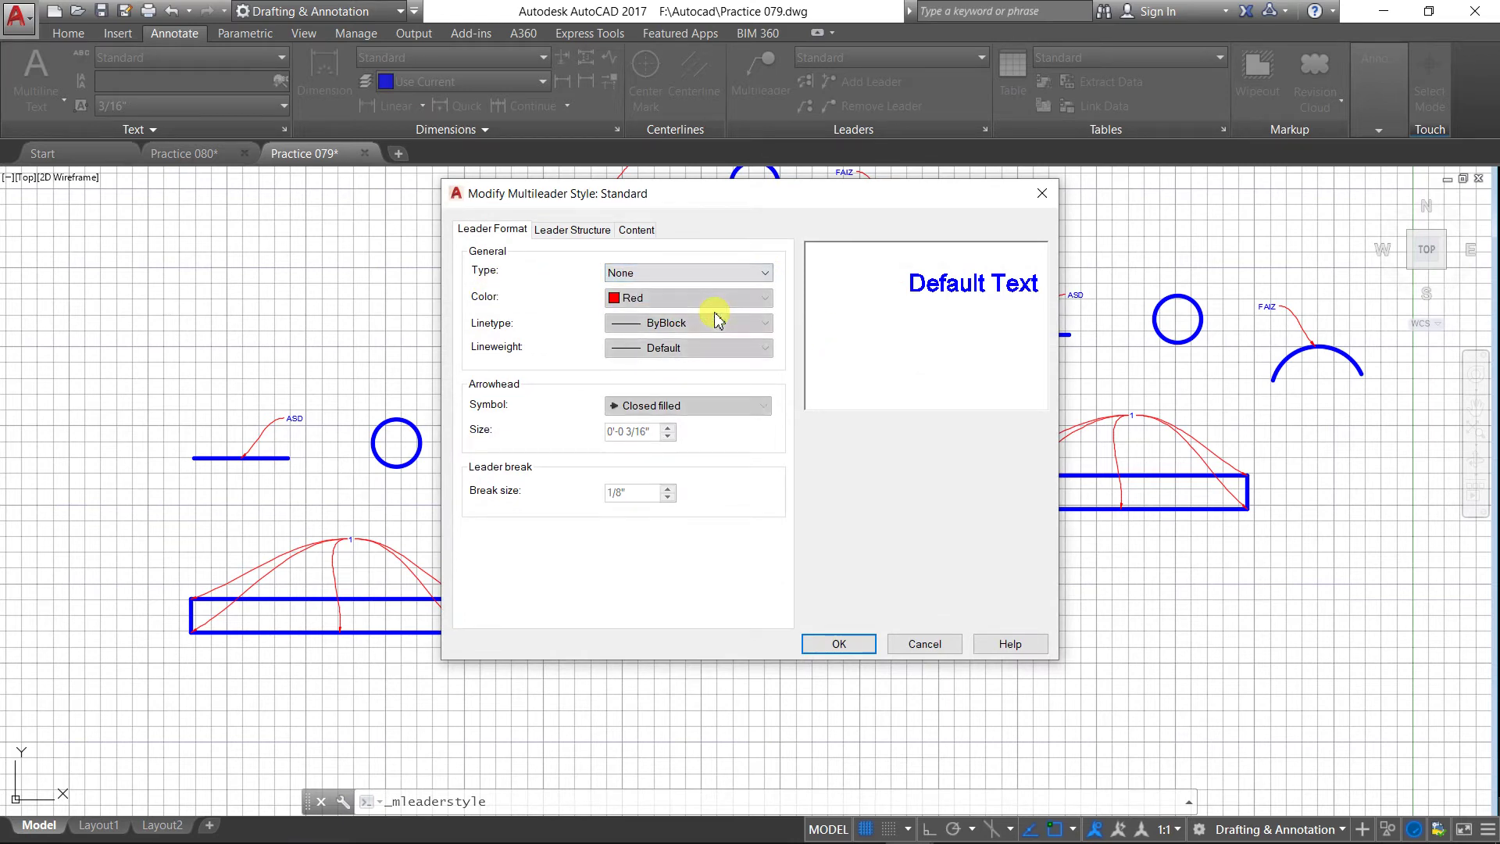
click(850, 649)
click(857, 551)
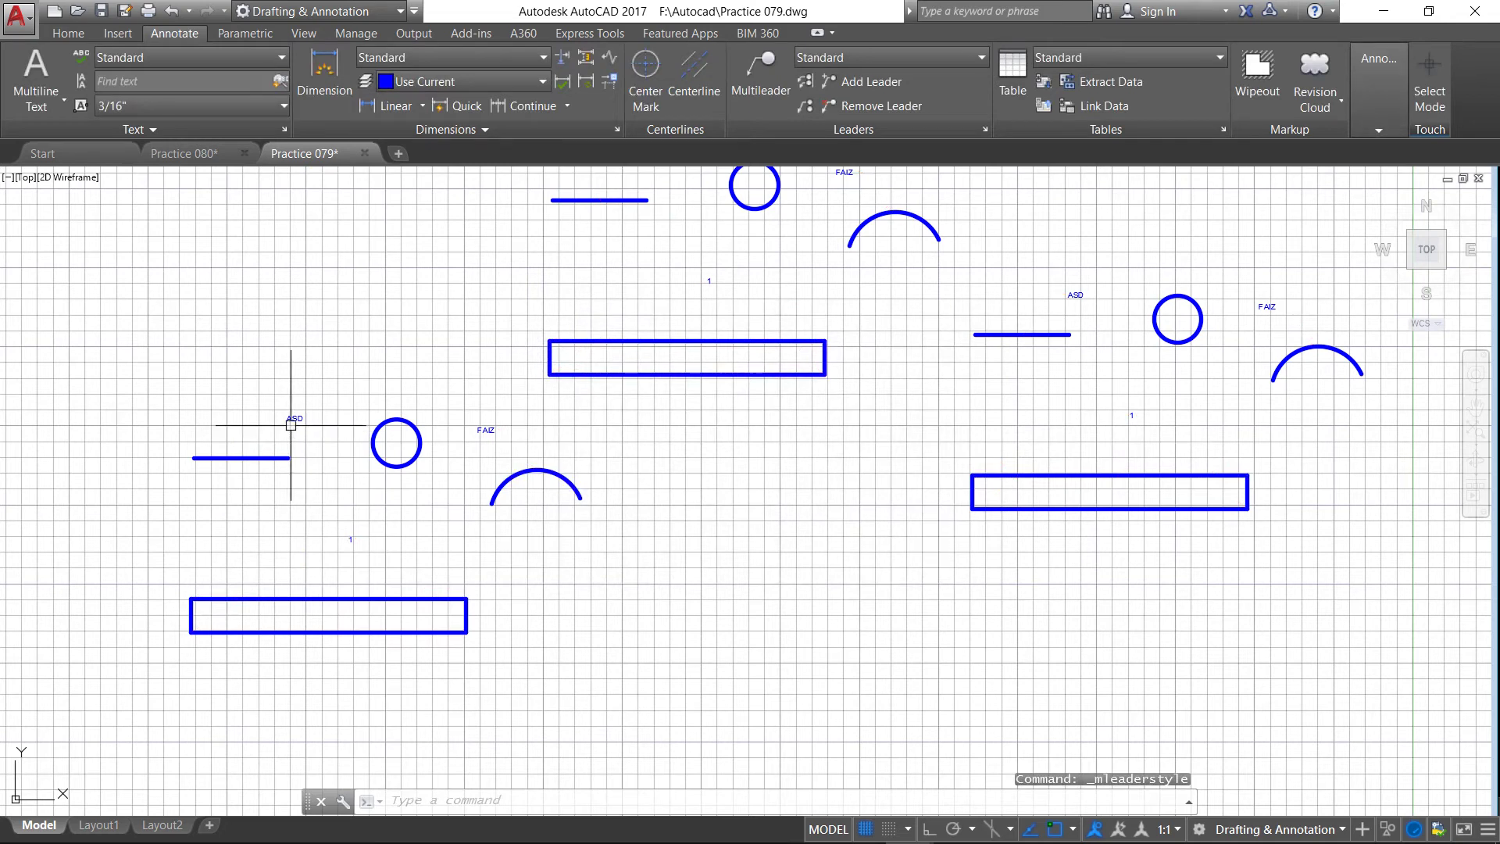
scroll(267, 453, up, 2)
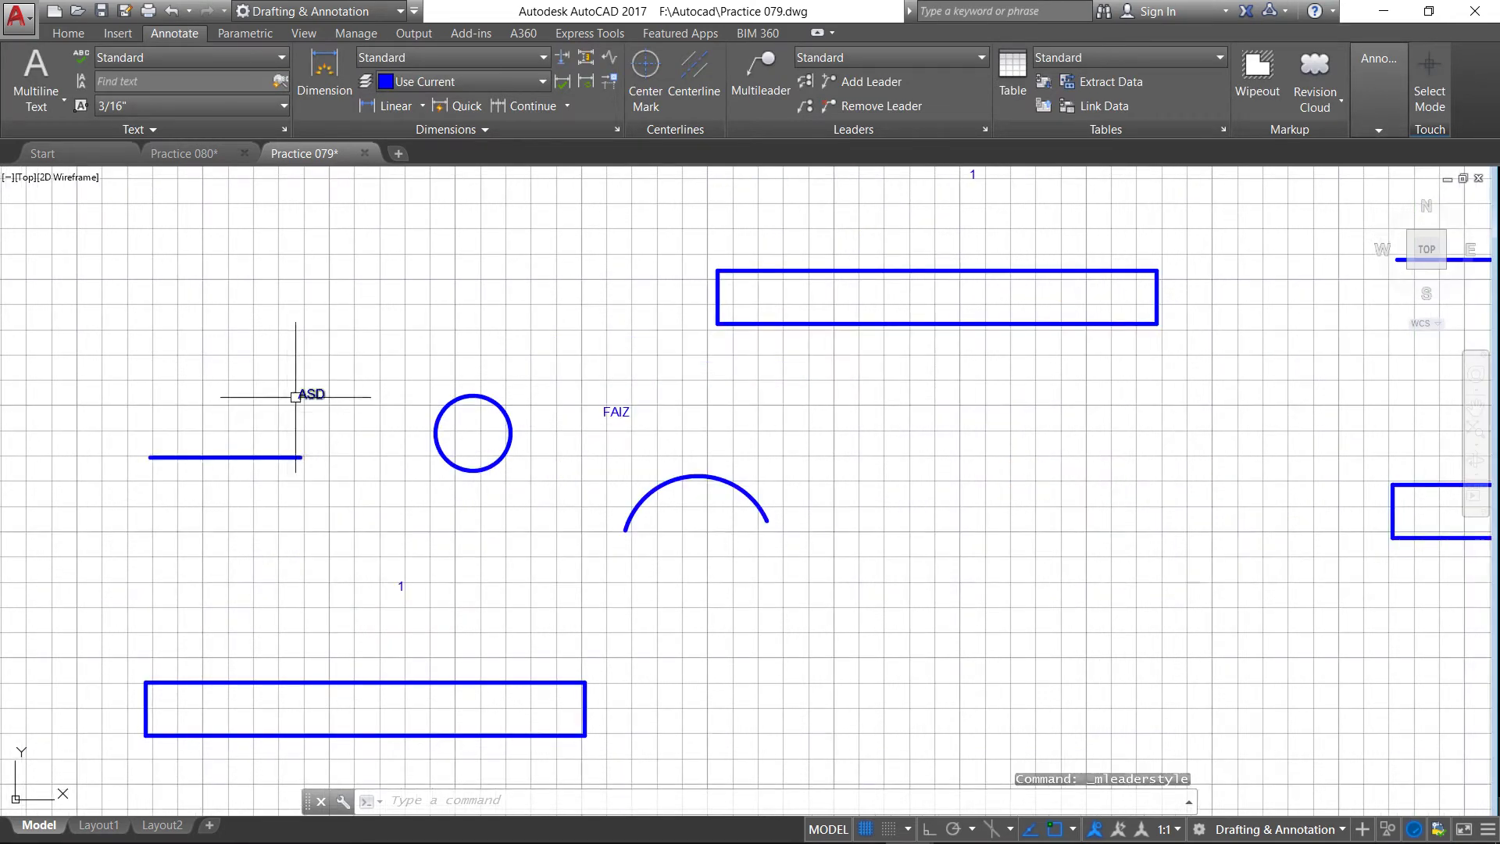
scroll(303, 397, down, 2)
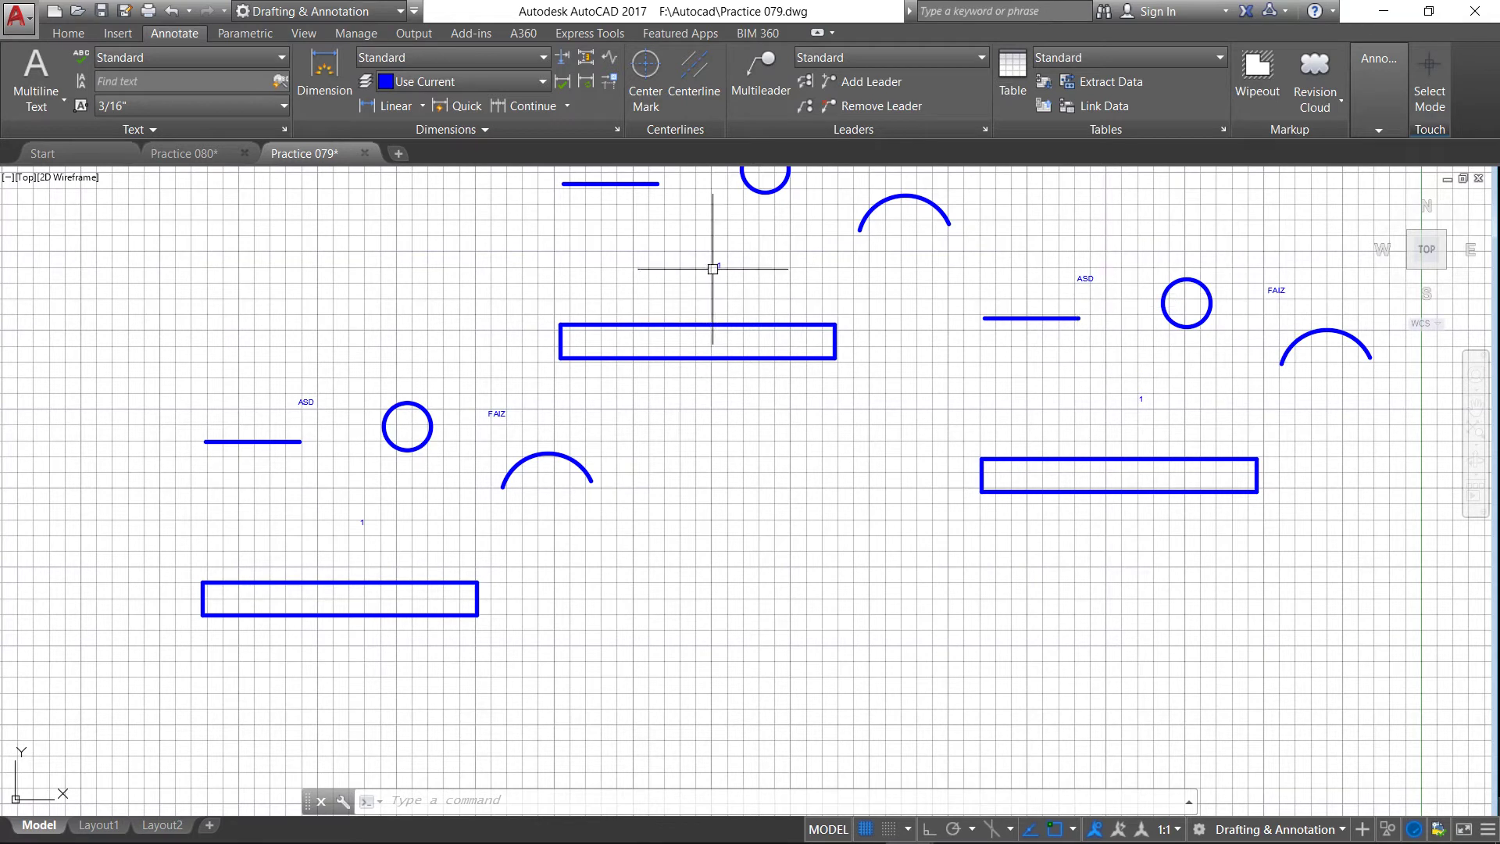
scroll(359, 554, up, 5)
scroll(363, 535, down, 4)
scroll(365, 534, down, 2)
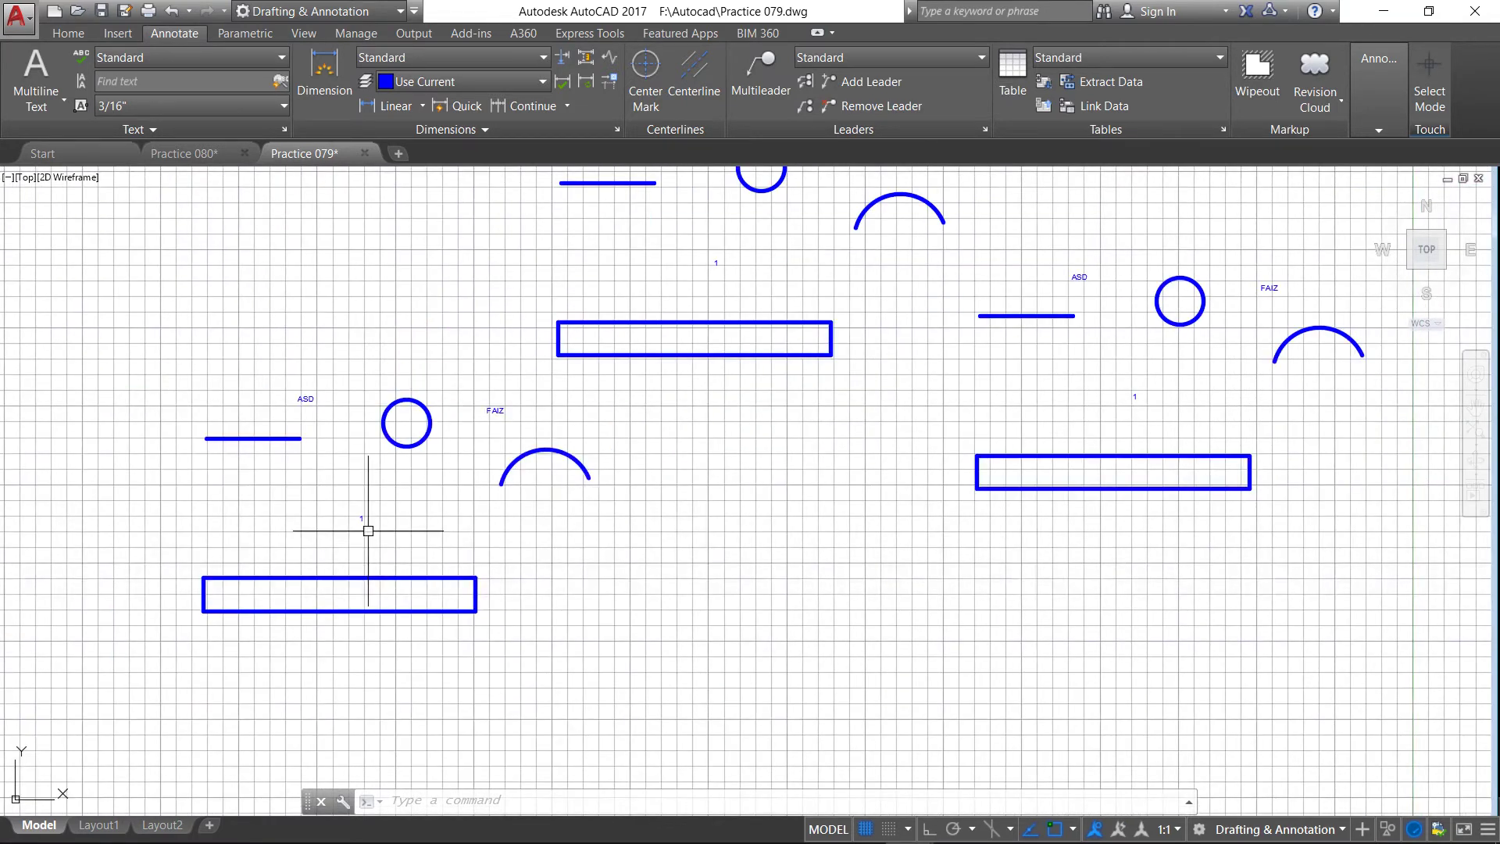
Step: Give the Standard multileader style Straight leaders with the CENTER2 linetype and apply it
click(985, 129)
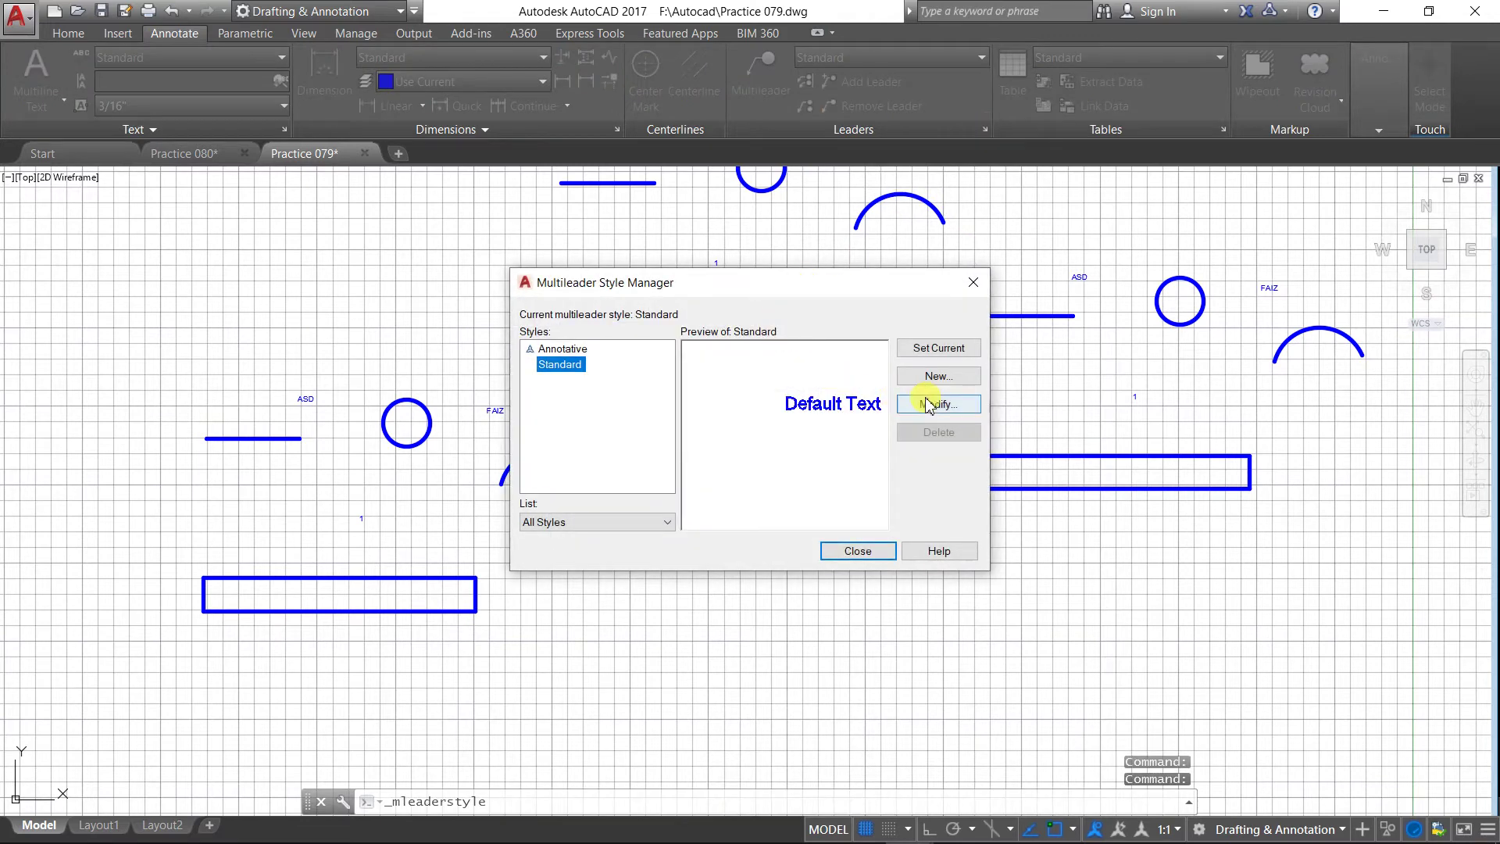
click(900, 404)
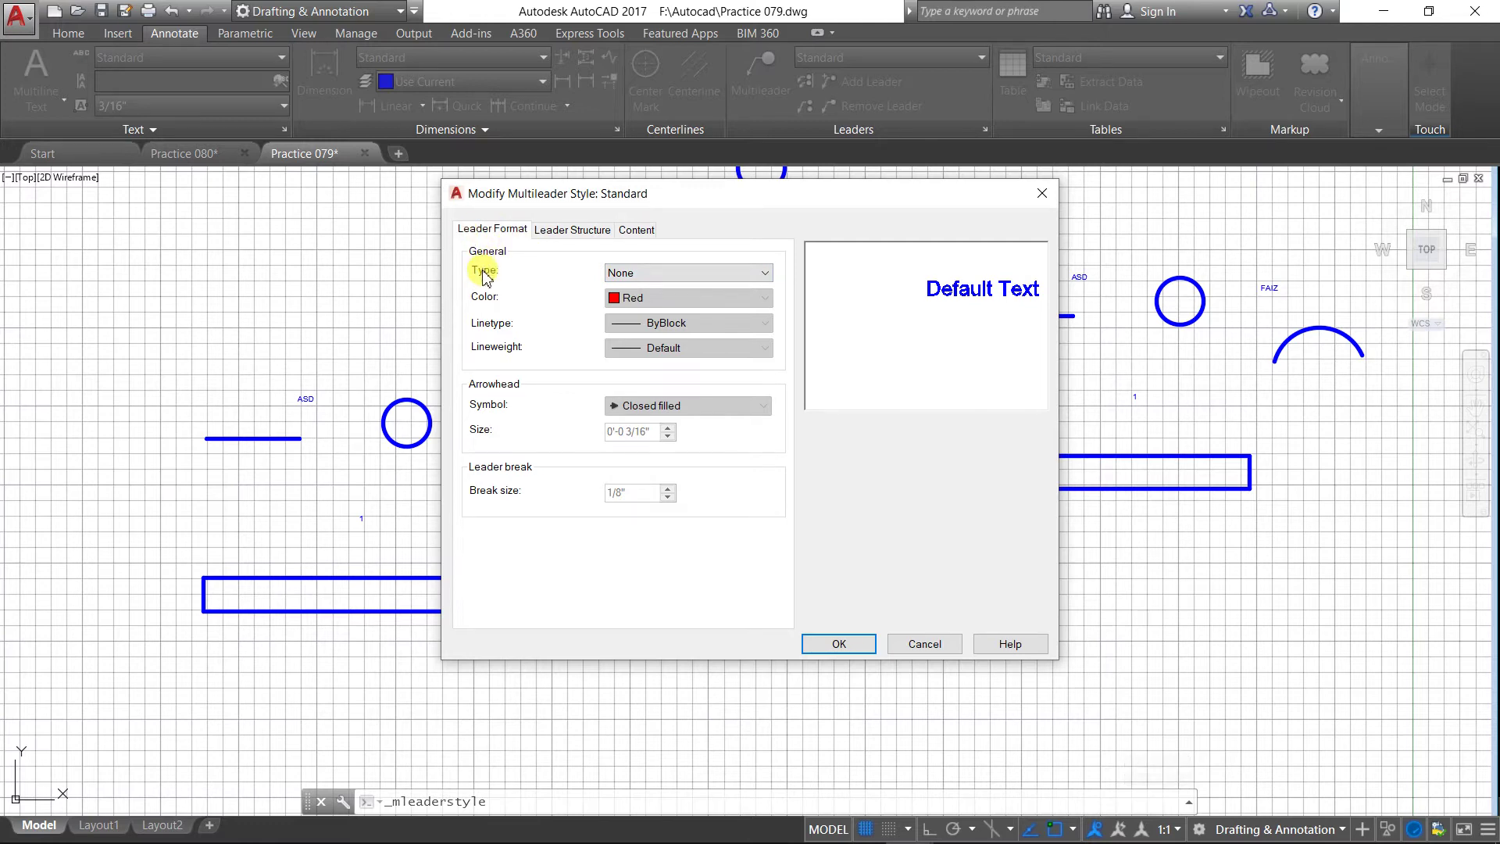
click(769, 273)
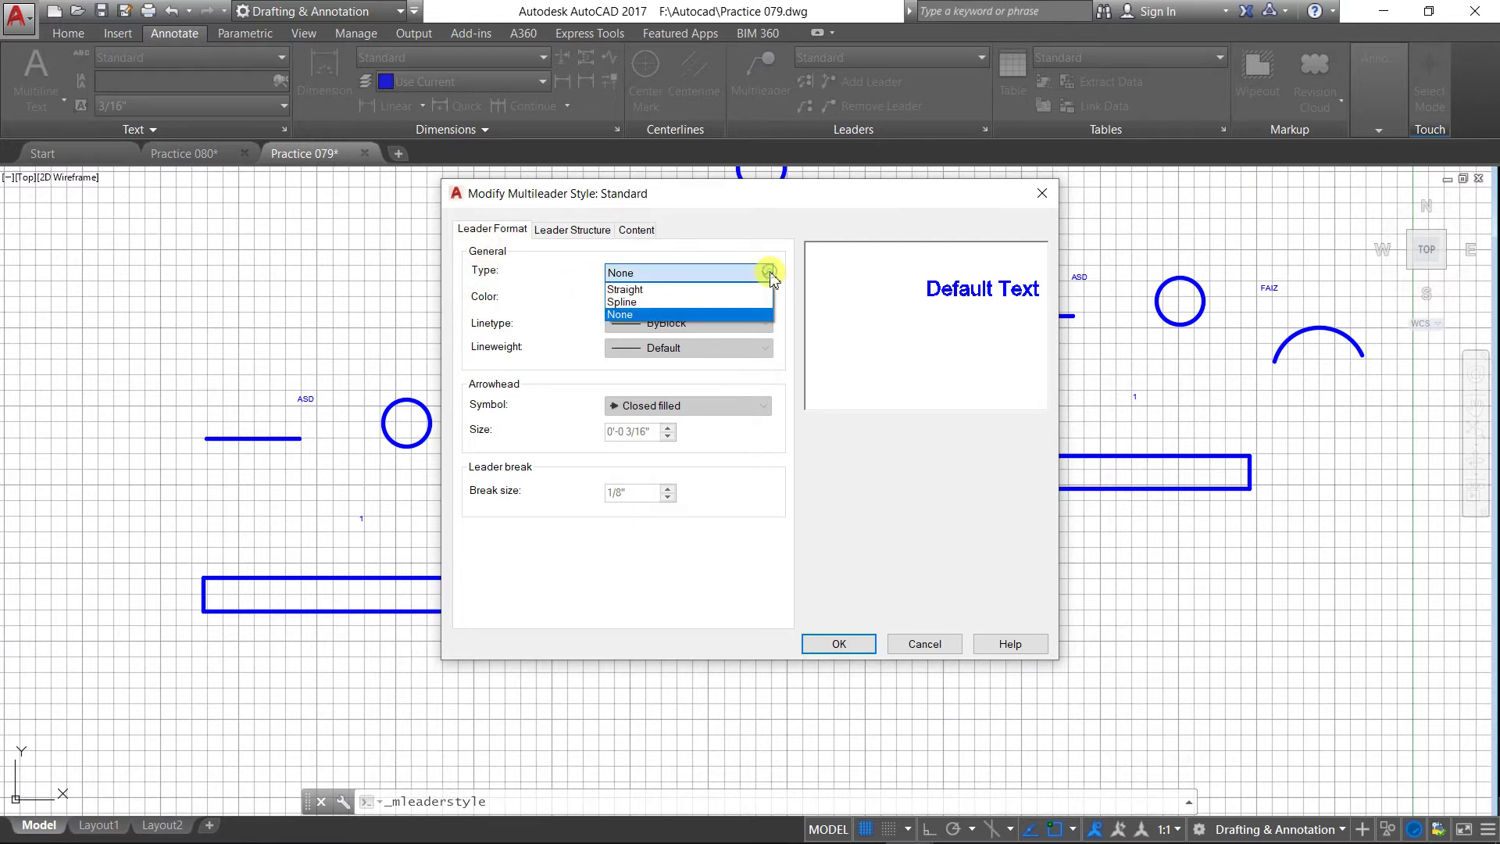
click(719, 289)
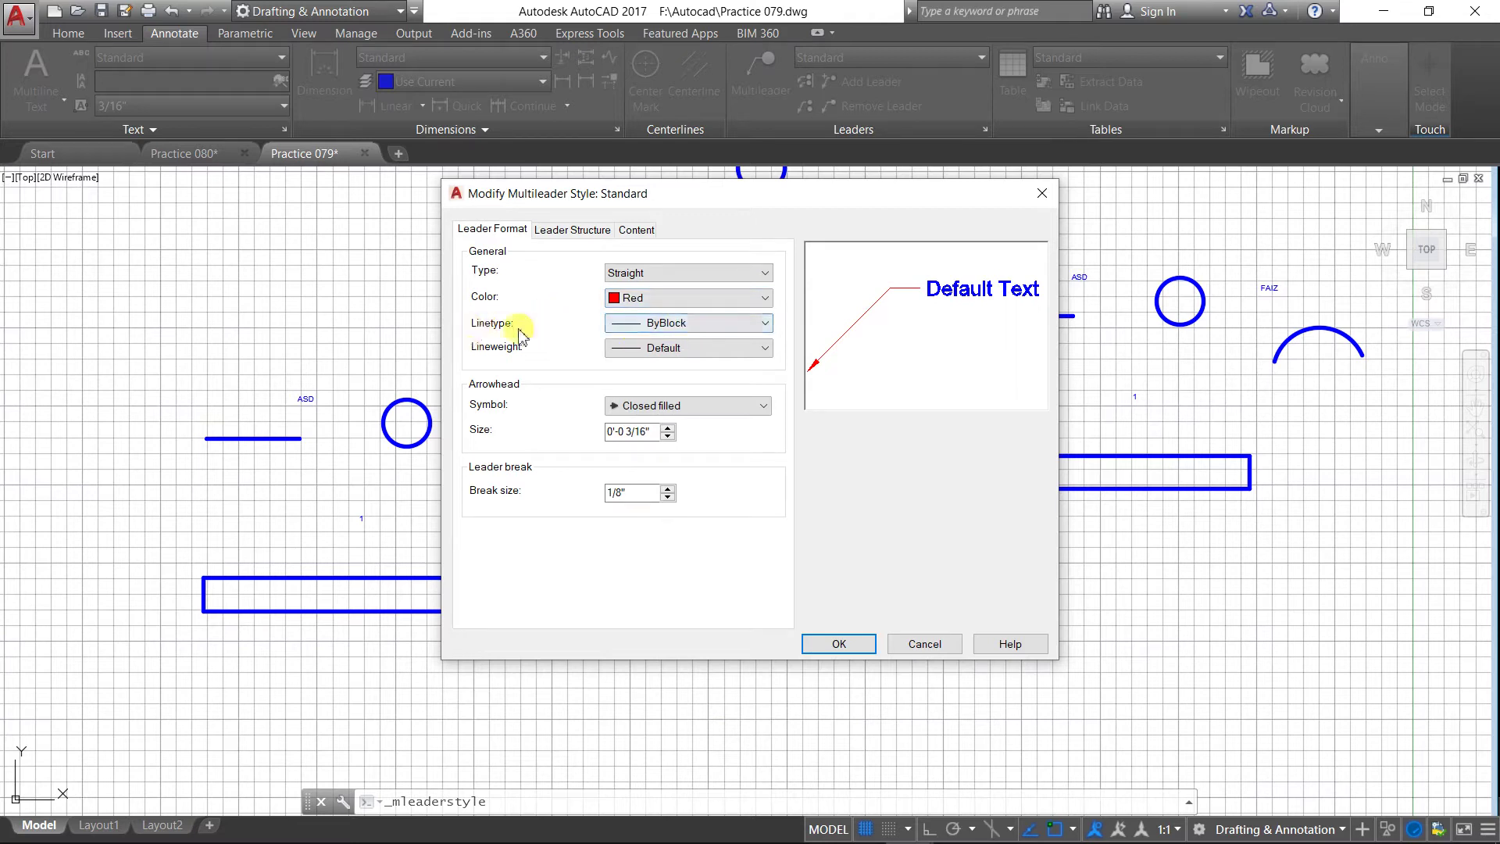
click(763, 333)
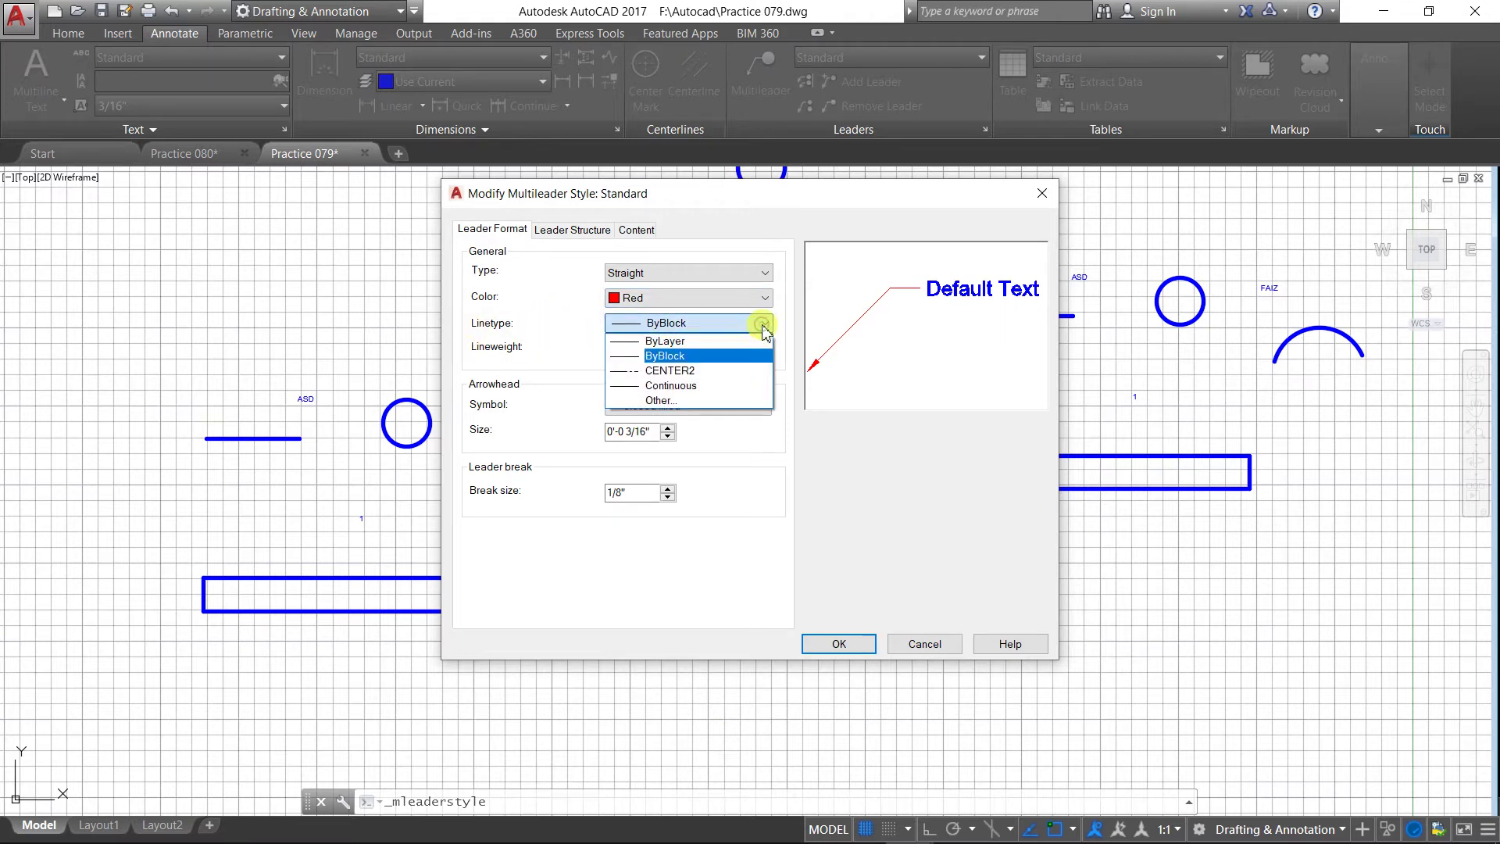
click(718, 370)
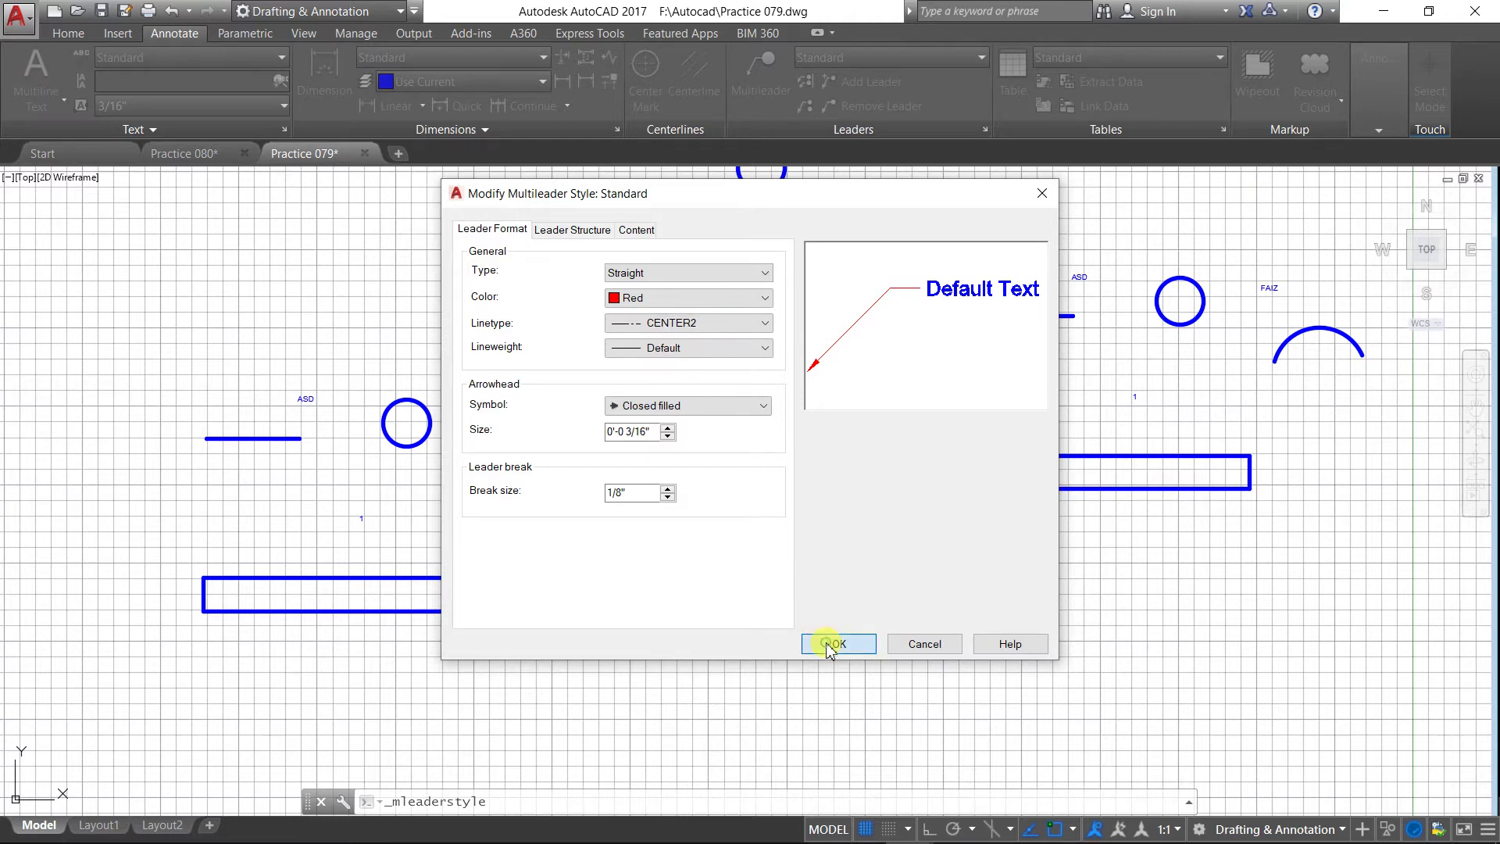
click(825, 644)
click(831, 552)
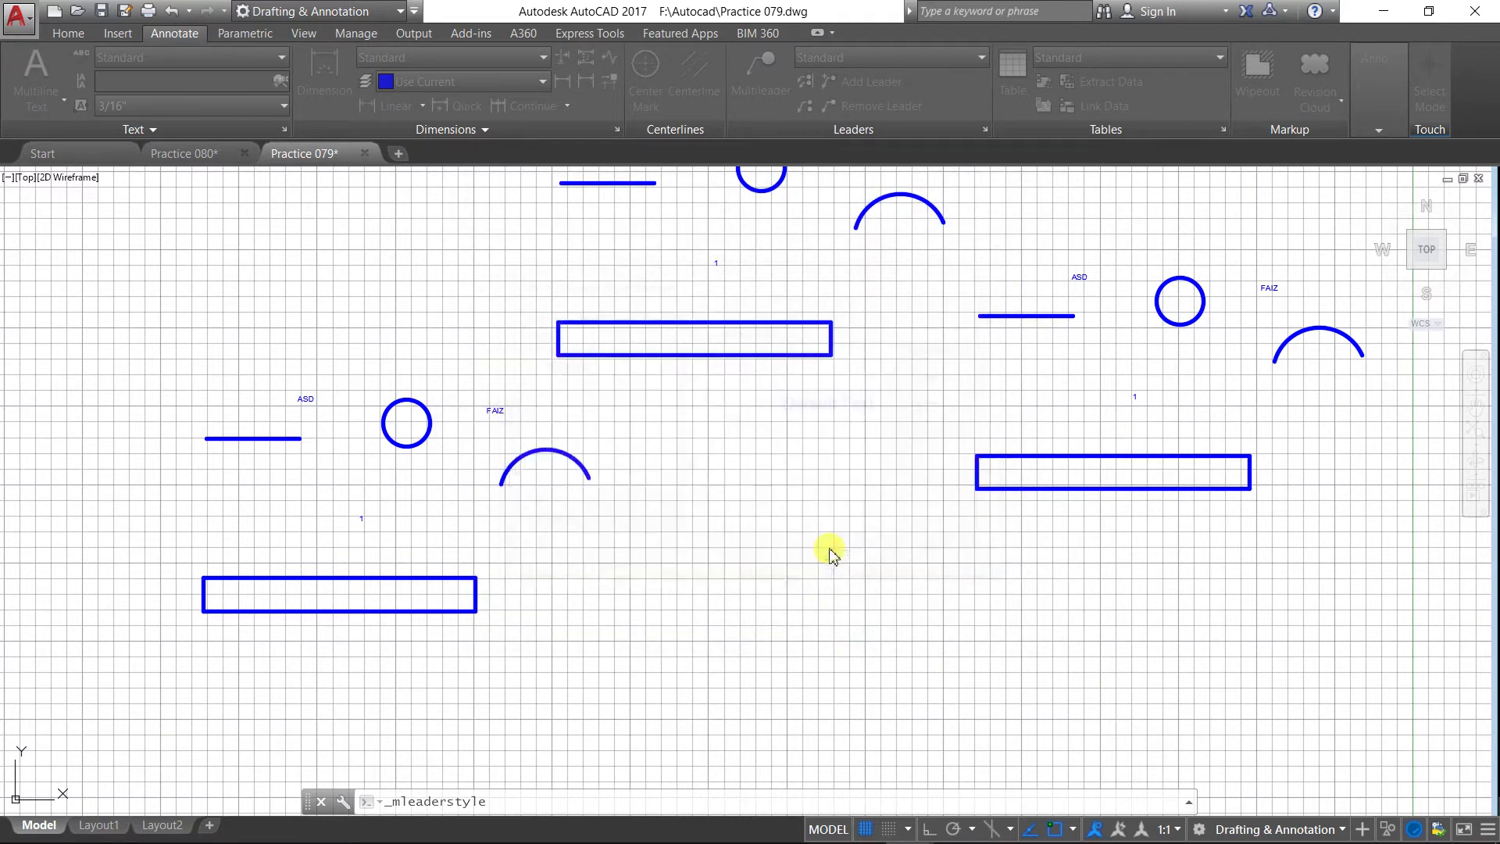
scroll(325, 572, up, 1)
scroll(325, 572, down, 1)
scroll(348, 542, down, 1)
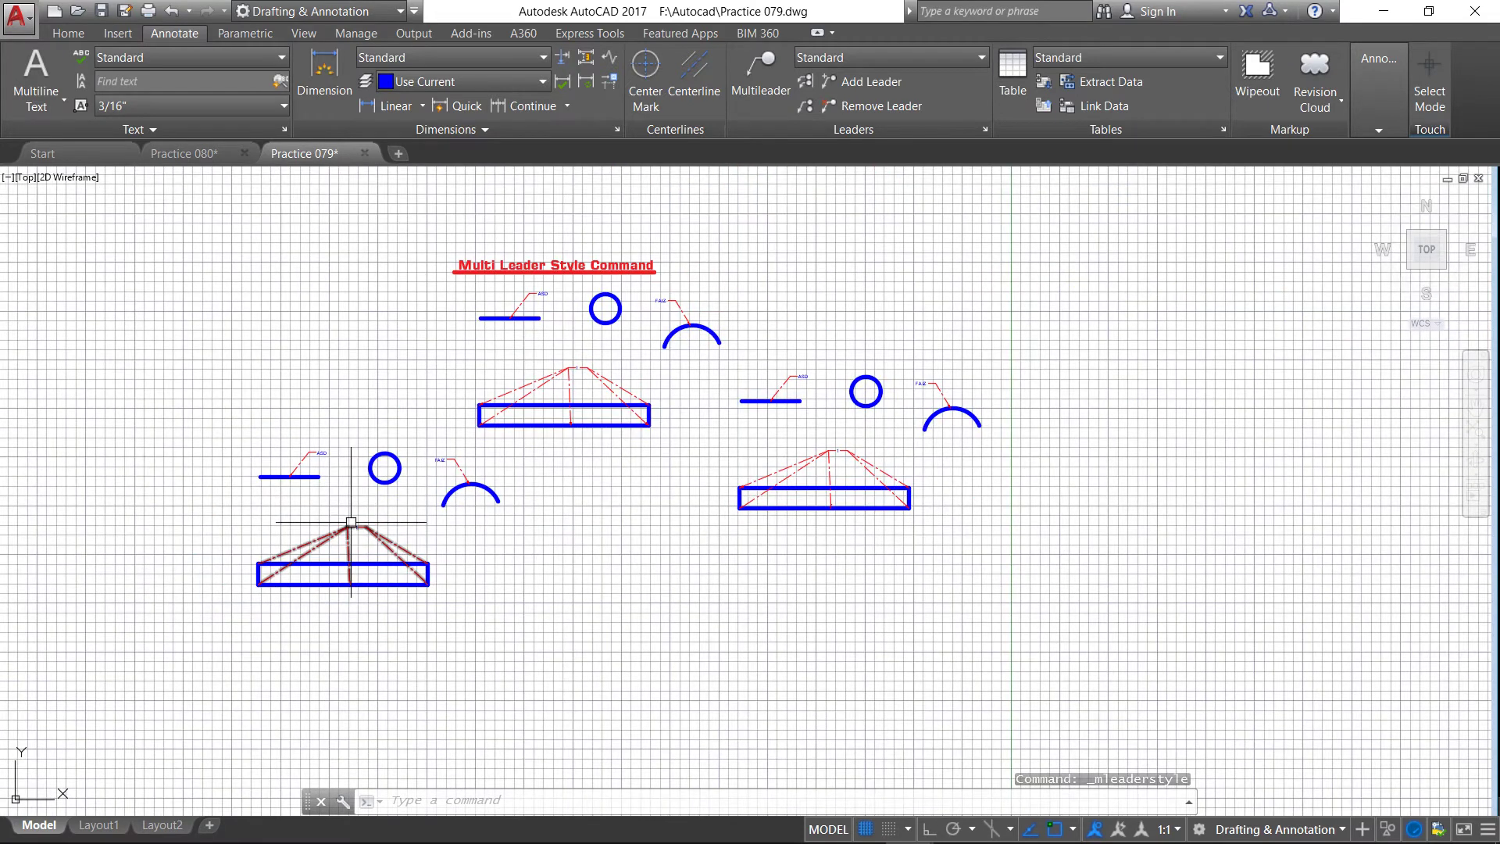
scroll(348, 511, up, 2)
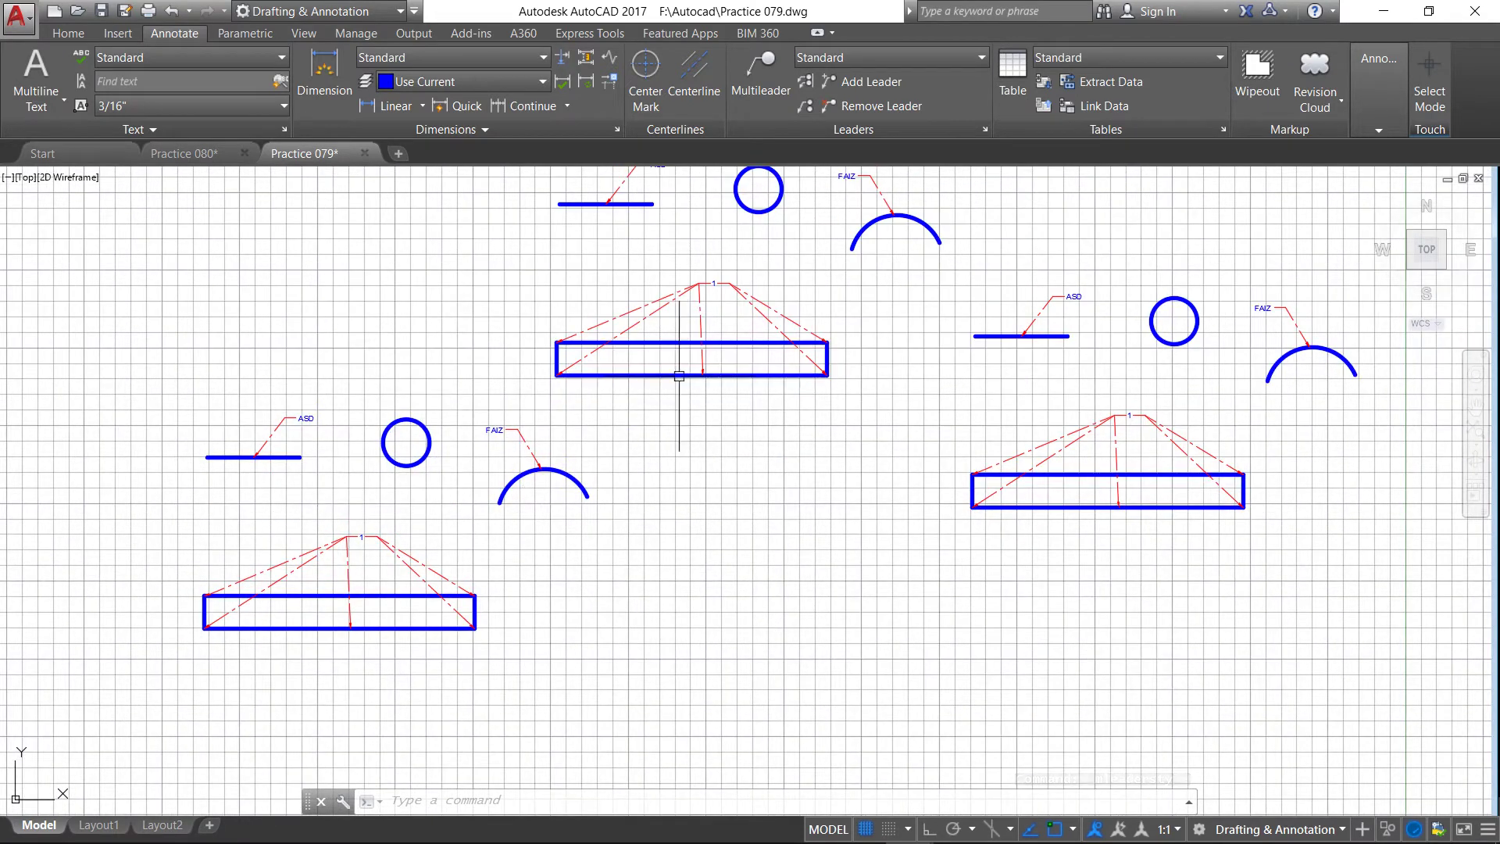
scroll(243, 607, up, 5)
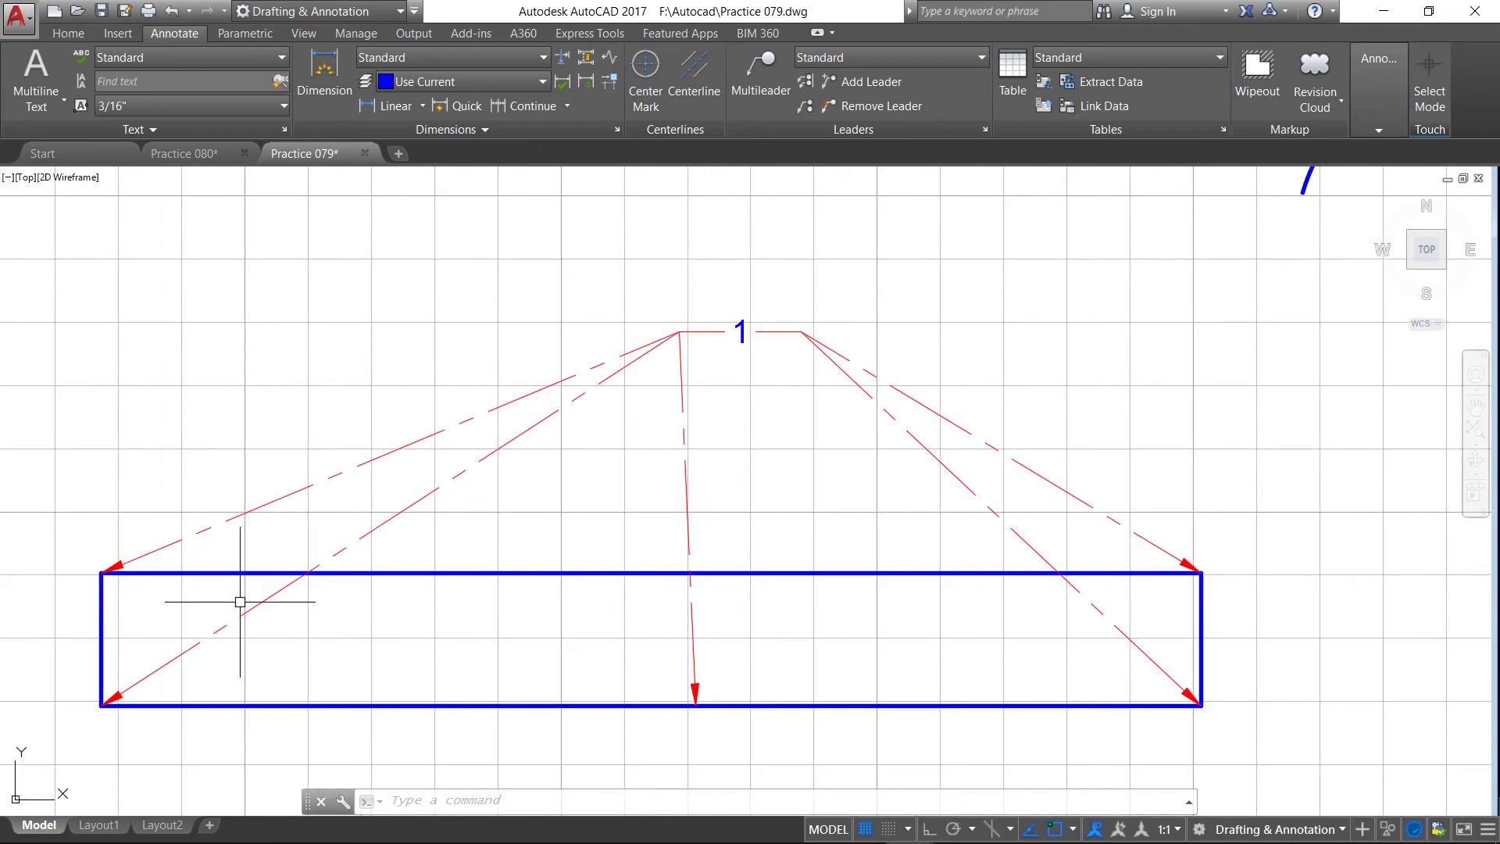
scroll(528, 488, down, 2)
scroll(402, 539, down, 2)
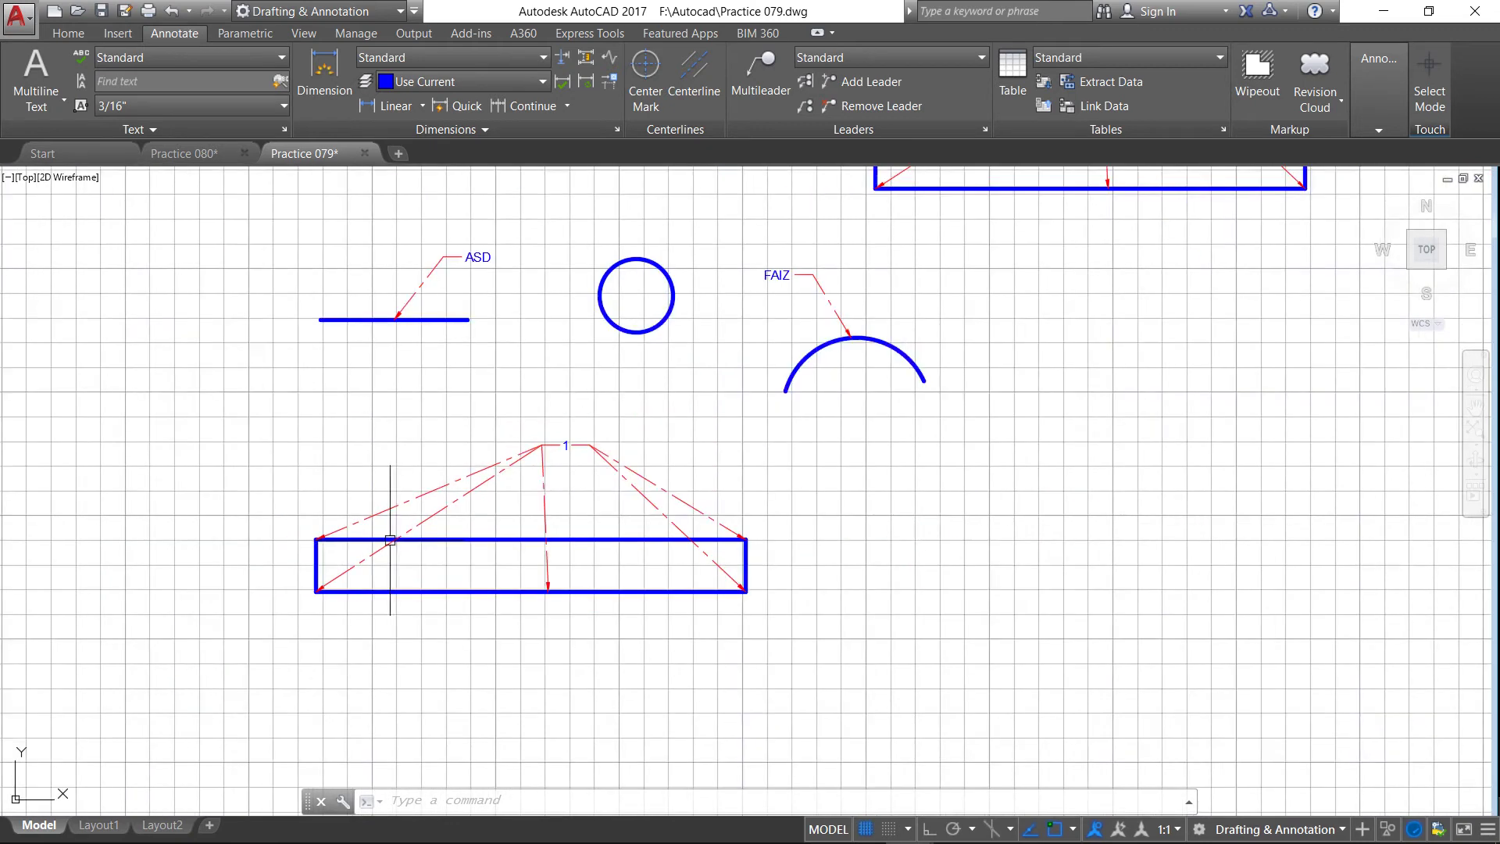
scroll(436, 521, up, 2)
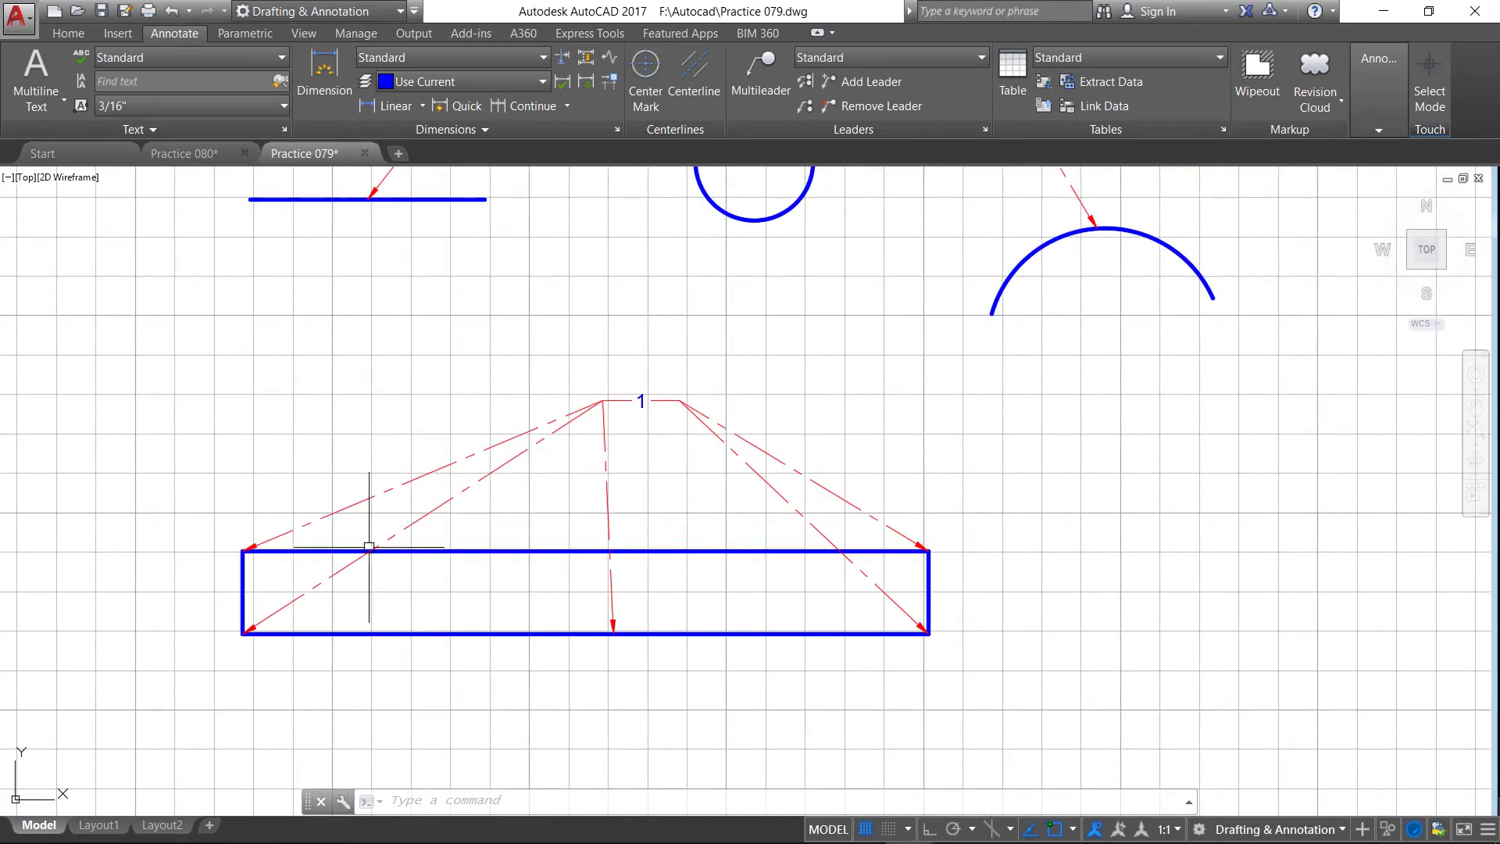
scroll(343, 560, up, 2)
scroll(344, 538, down, 2)
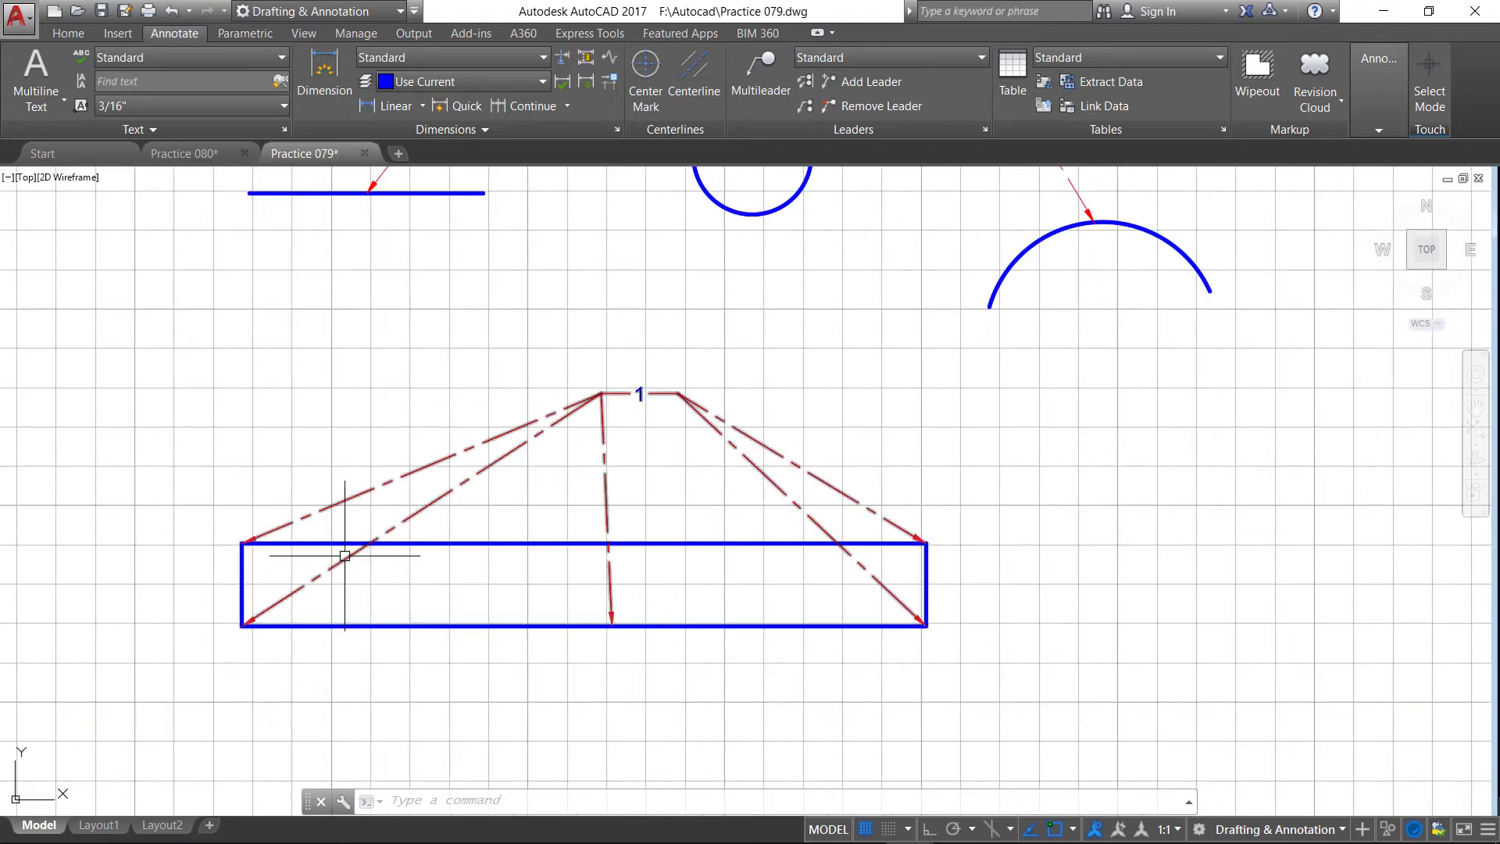
scroll(339, 560, down, 2)
scroll(346, 578, down, 2)
scroll(379, 393, up, 3)
scroll(378, 394, up, 2)
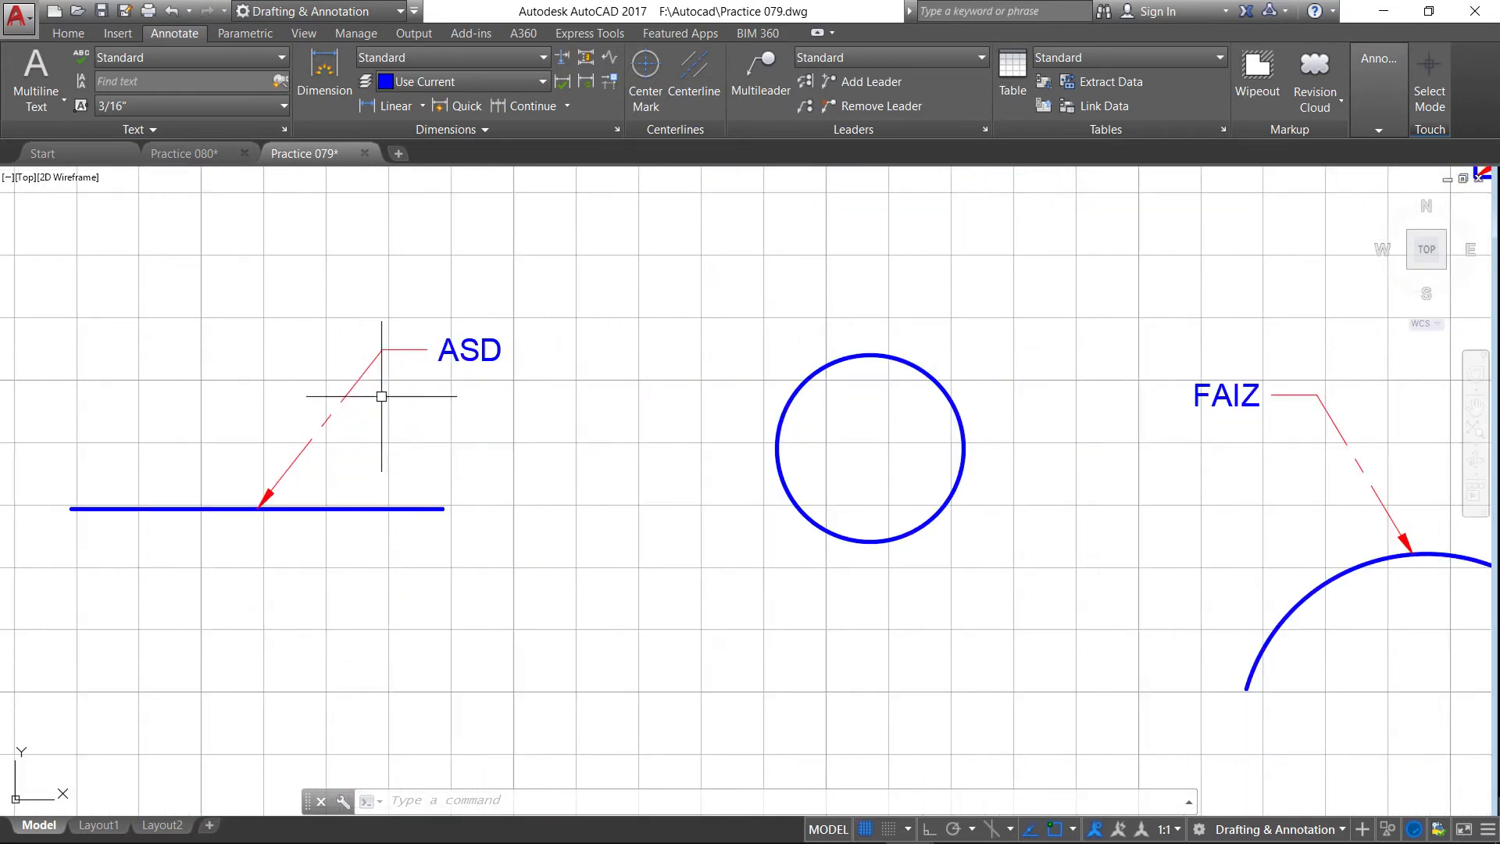
scroll(336, 426, up, 2)
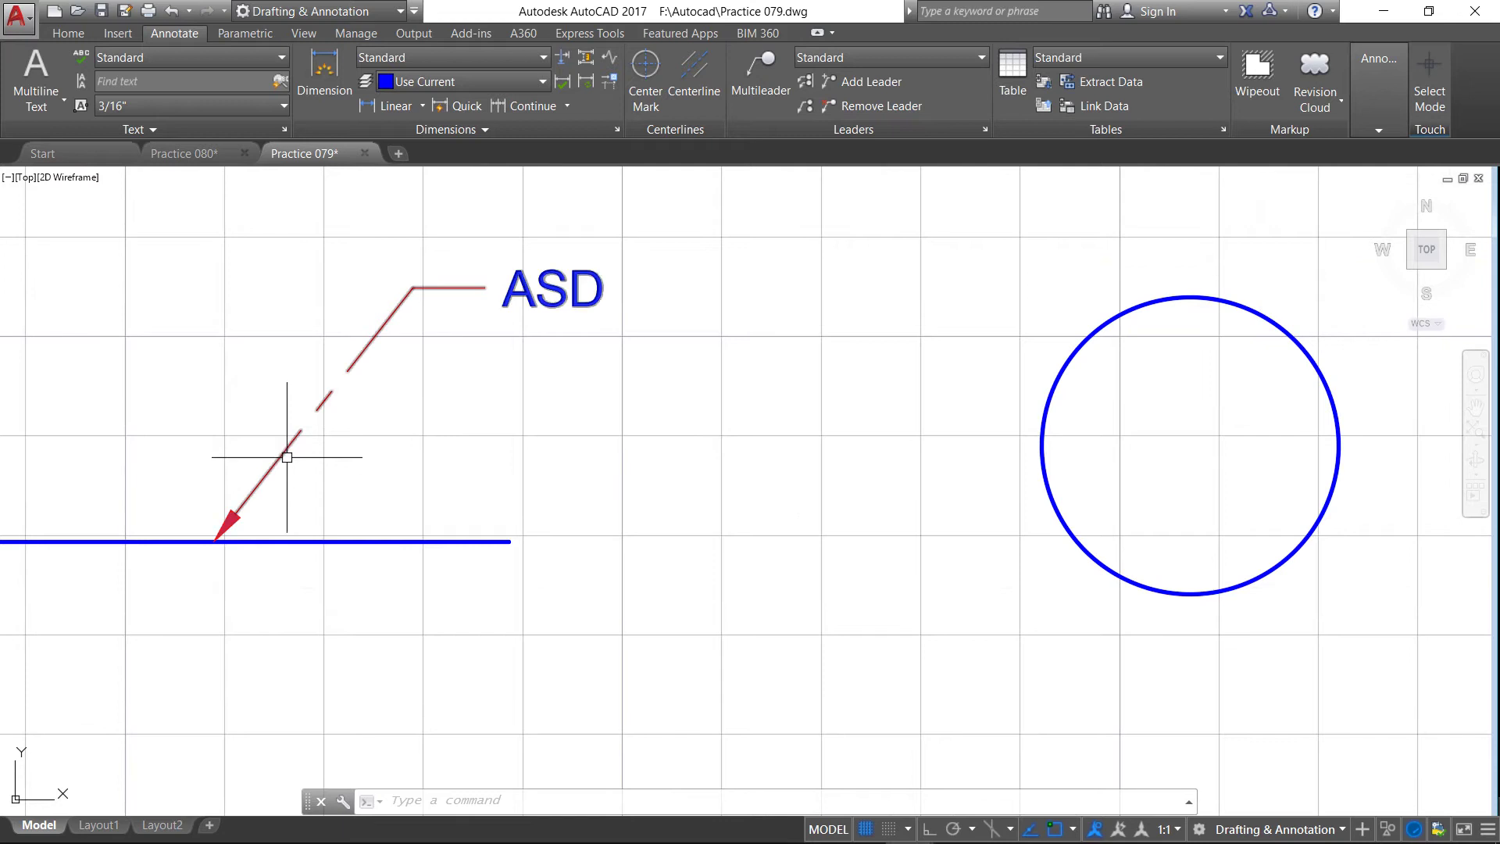
scroll(284, 446, down, 3)
scroll(321, 436, down, 2)
scroll(305, 436, down, 2)
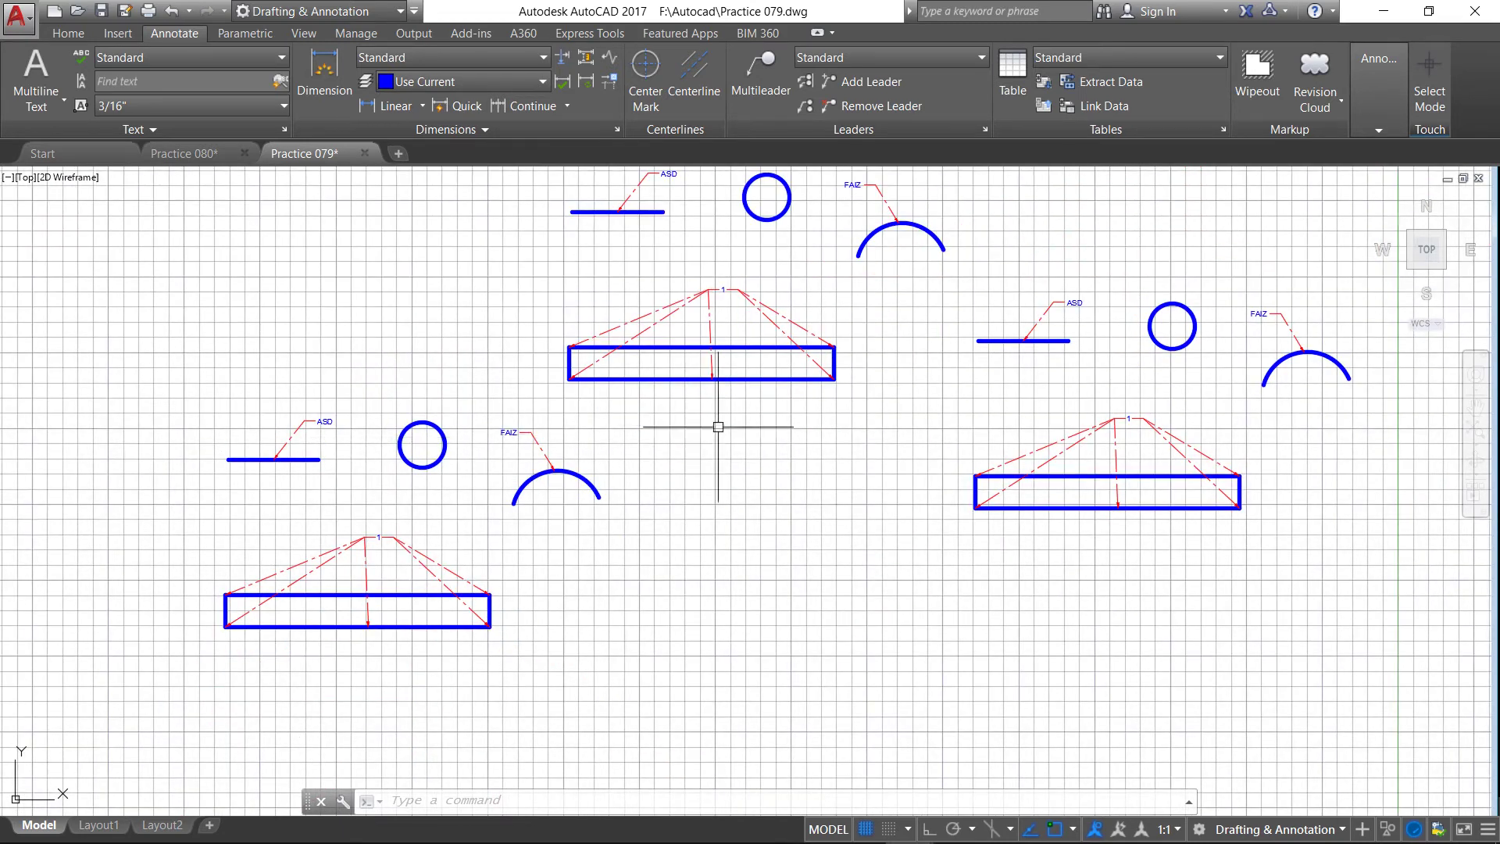
scroll(672, 484, down, 2)
scroll(765, 332, up, 2)
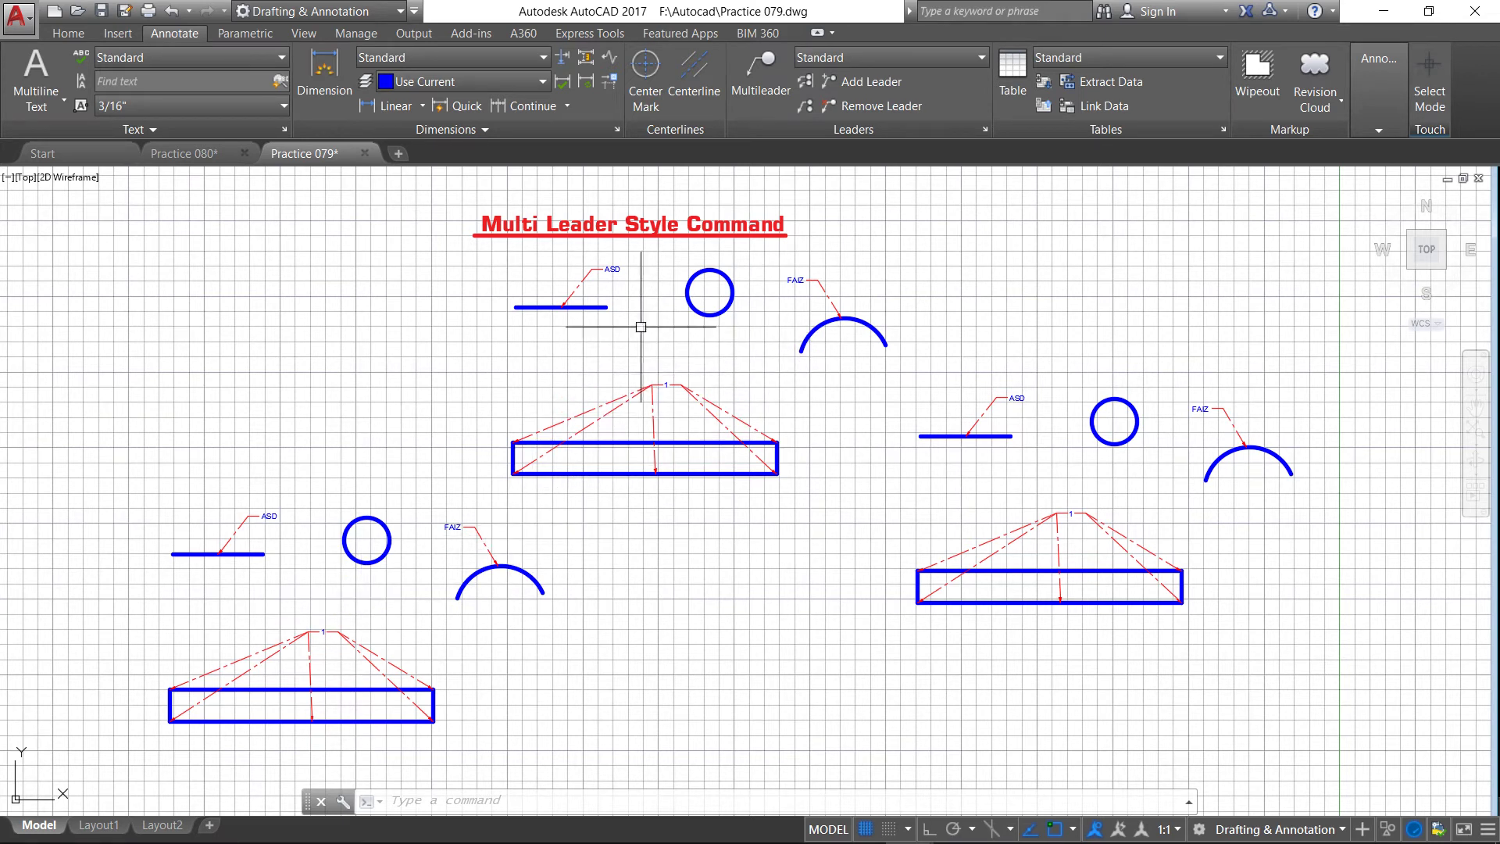
scroll(637, 320, up, 2)
scroll(693, 238, up, 2)
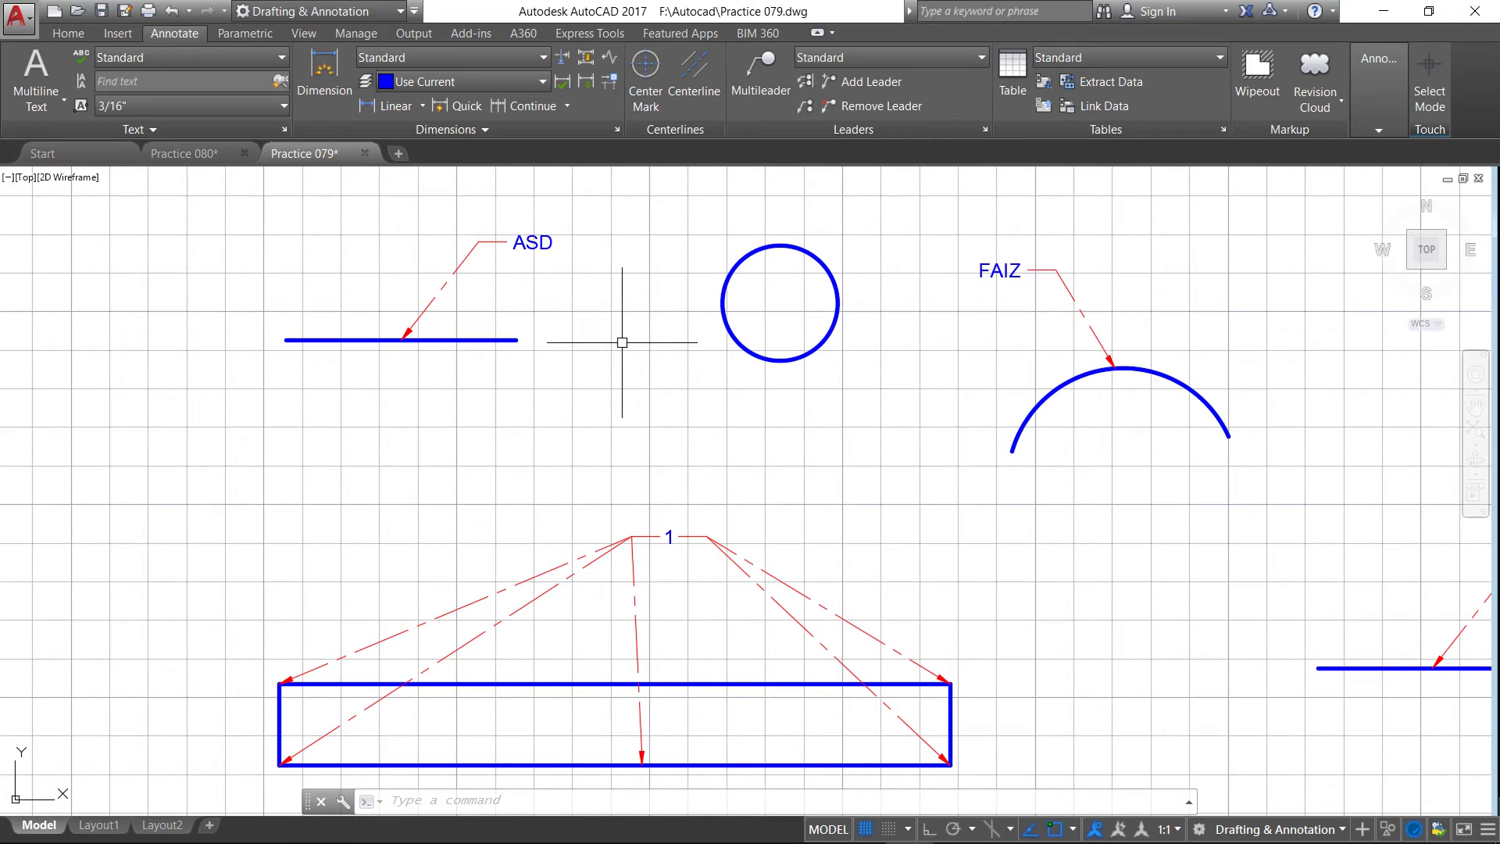
scroll(621, 333, down, 2)
scroll(662, 230, up, 2)
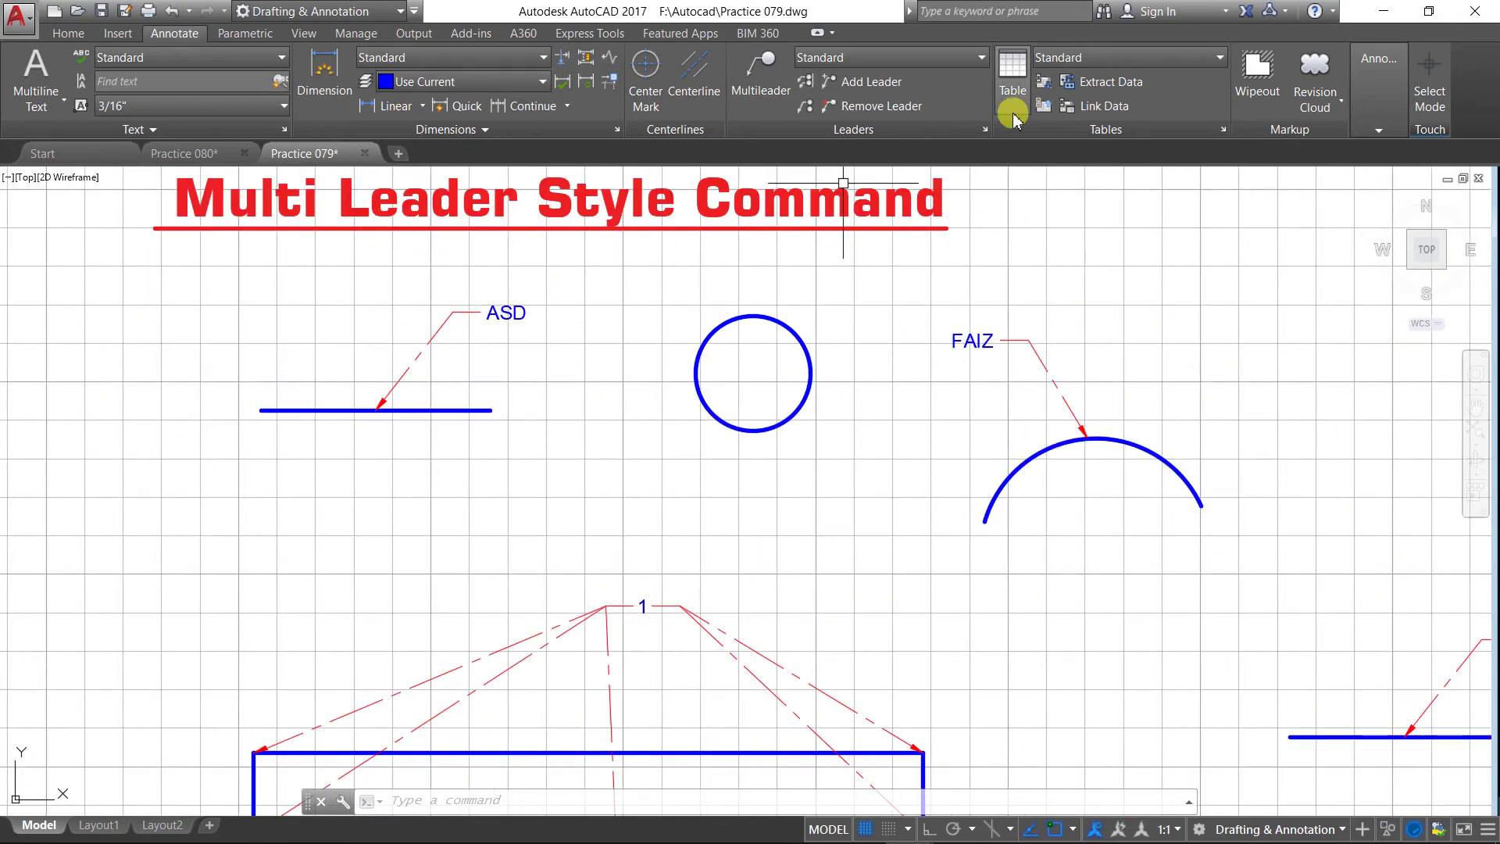
Step: Return the Standard multileader style's leader linetype to ByLayer
click(984, 130)
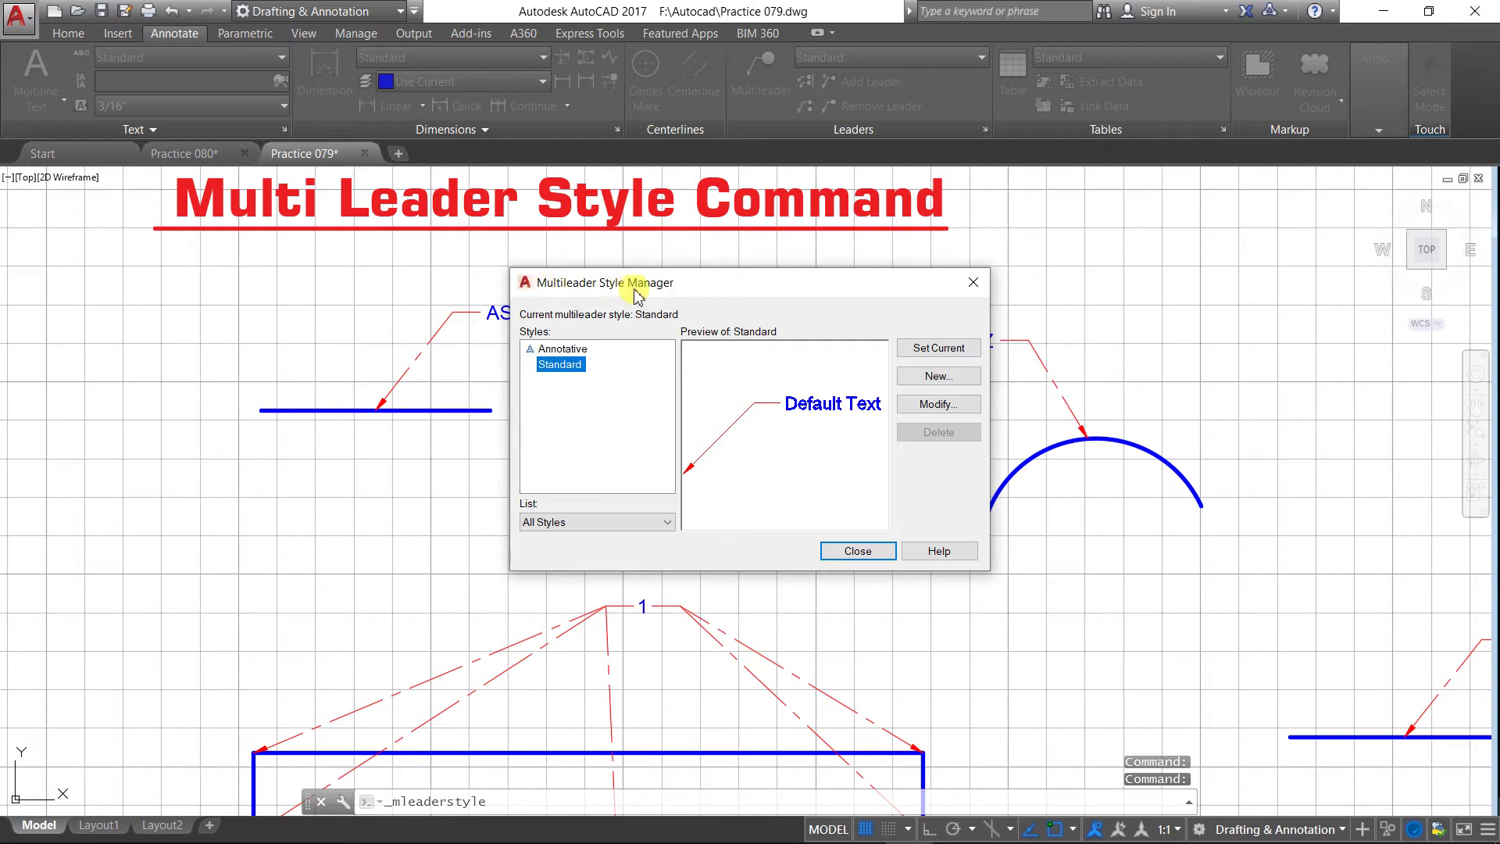
click(956, 407)
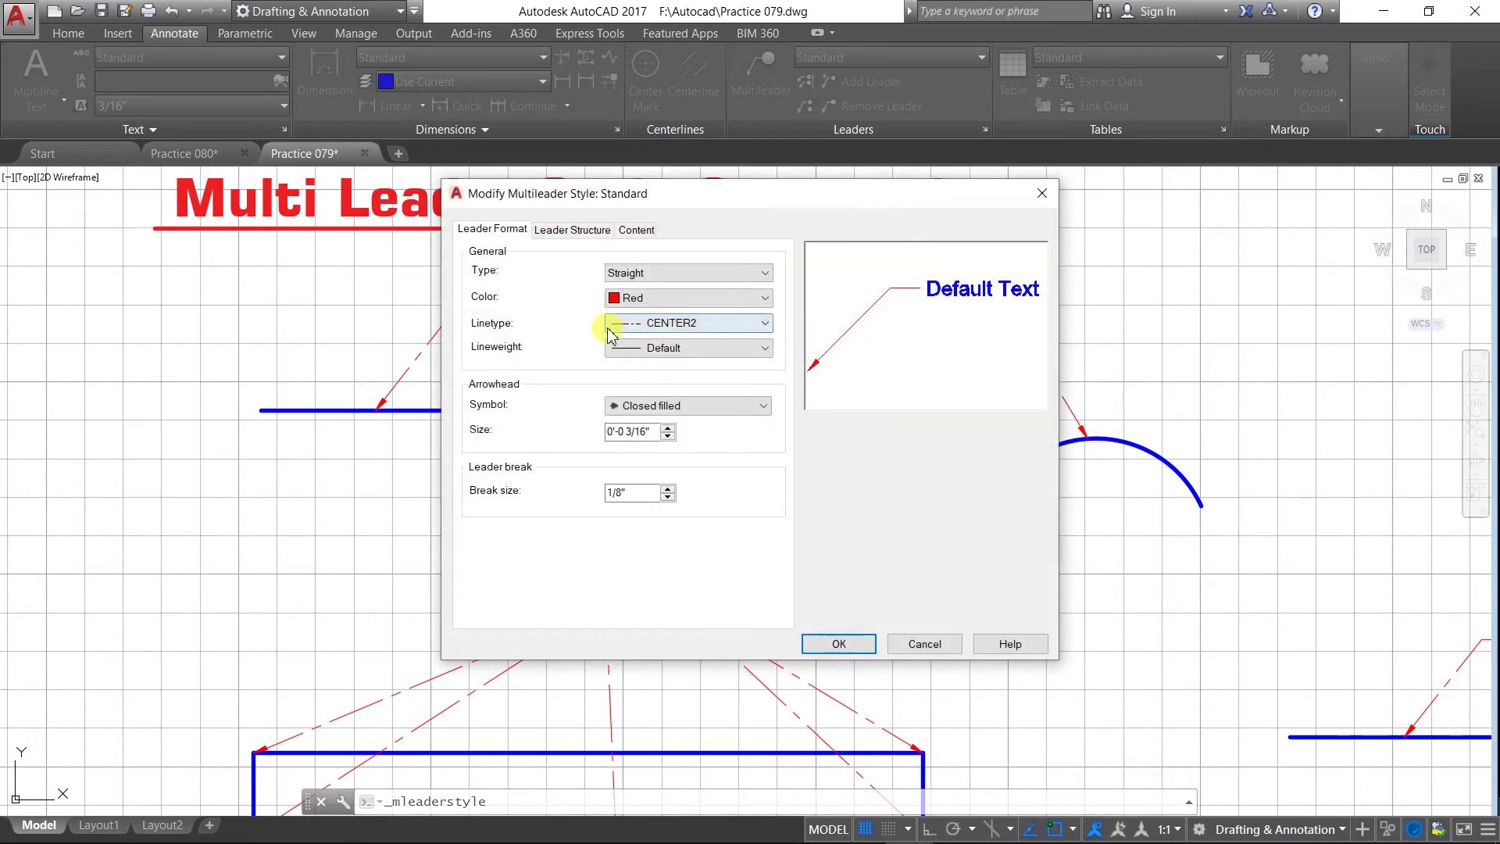
click(765, 323)
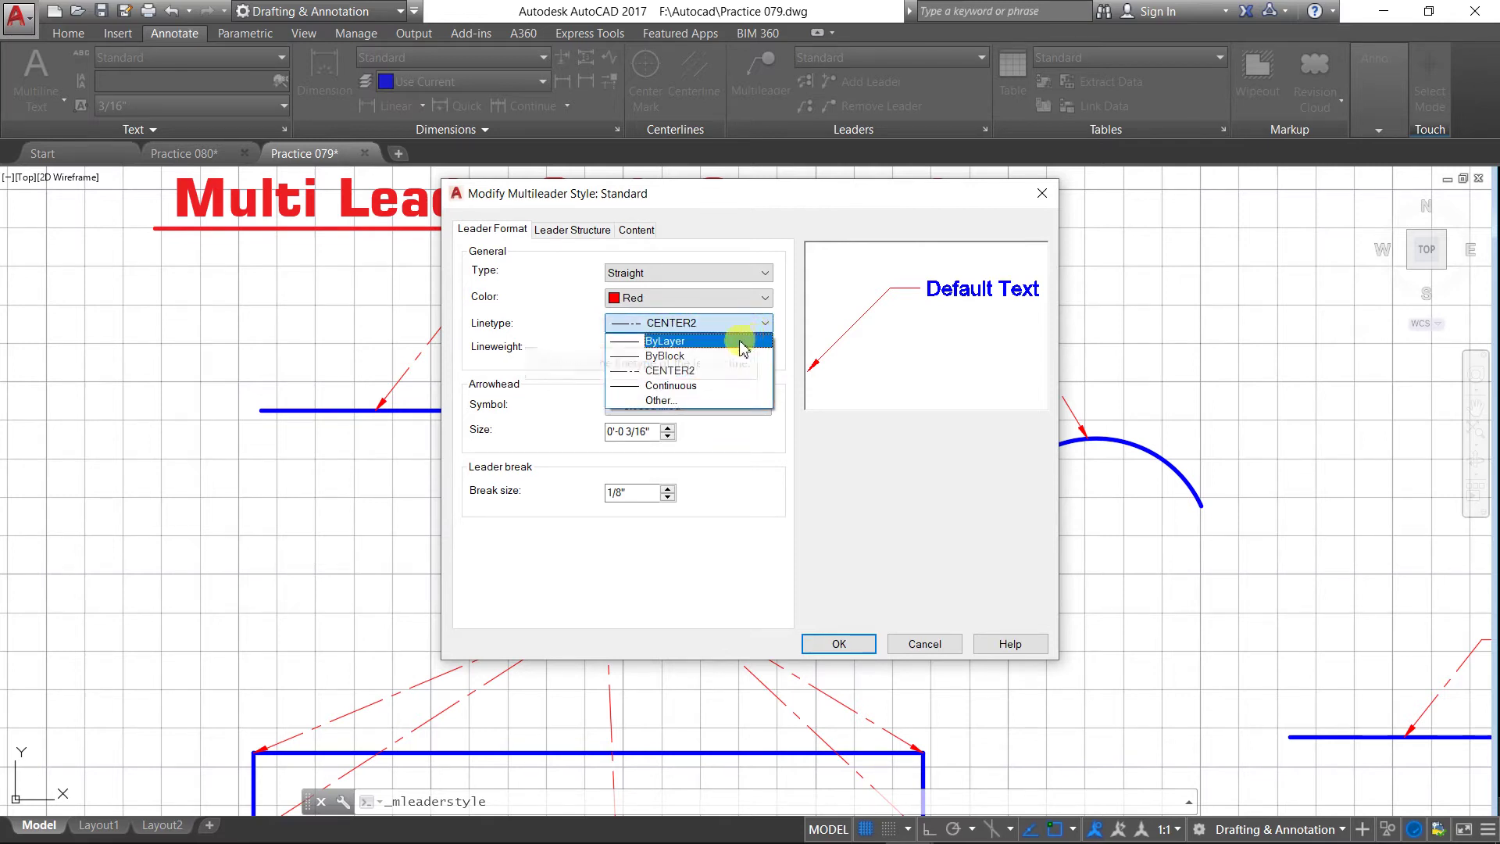
click(739, 342)
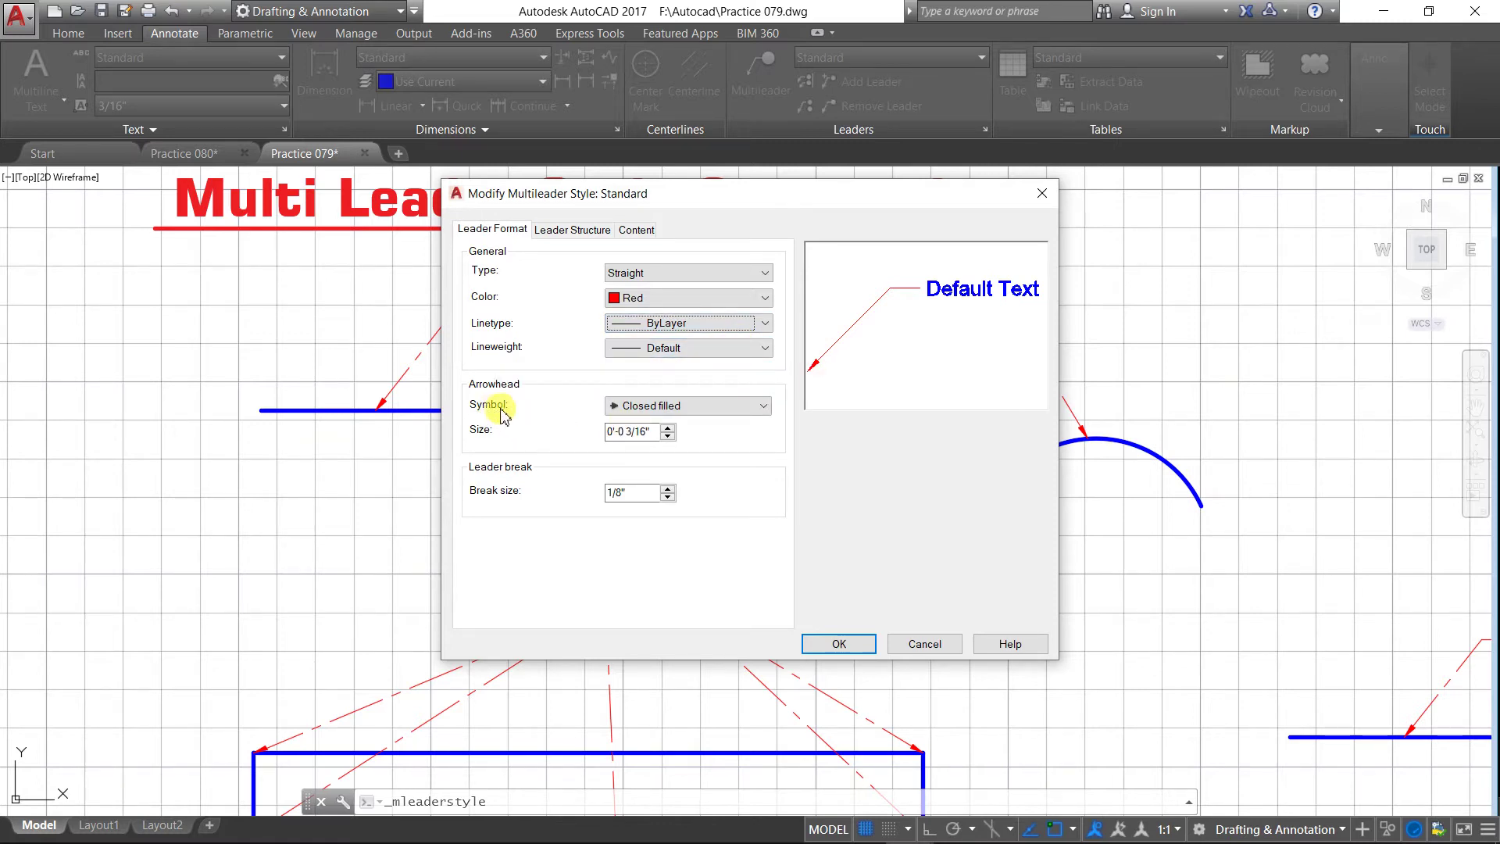
Step: After trying Integral and Open 30, set the arrowhead to Open and accept
click(763, 406)
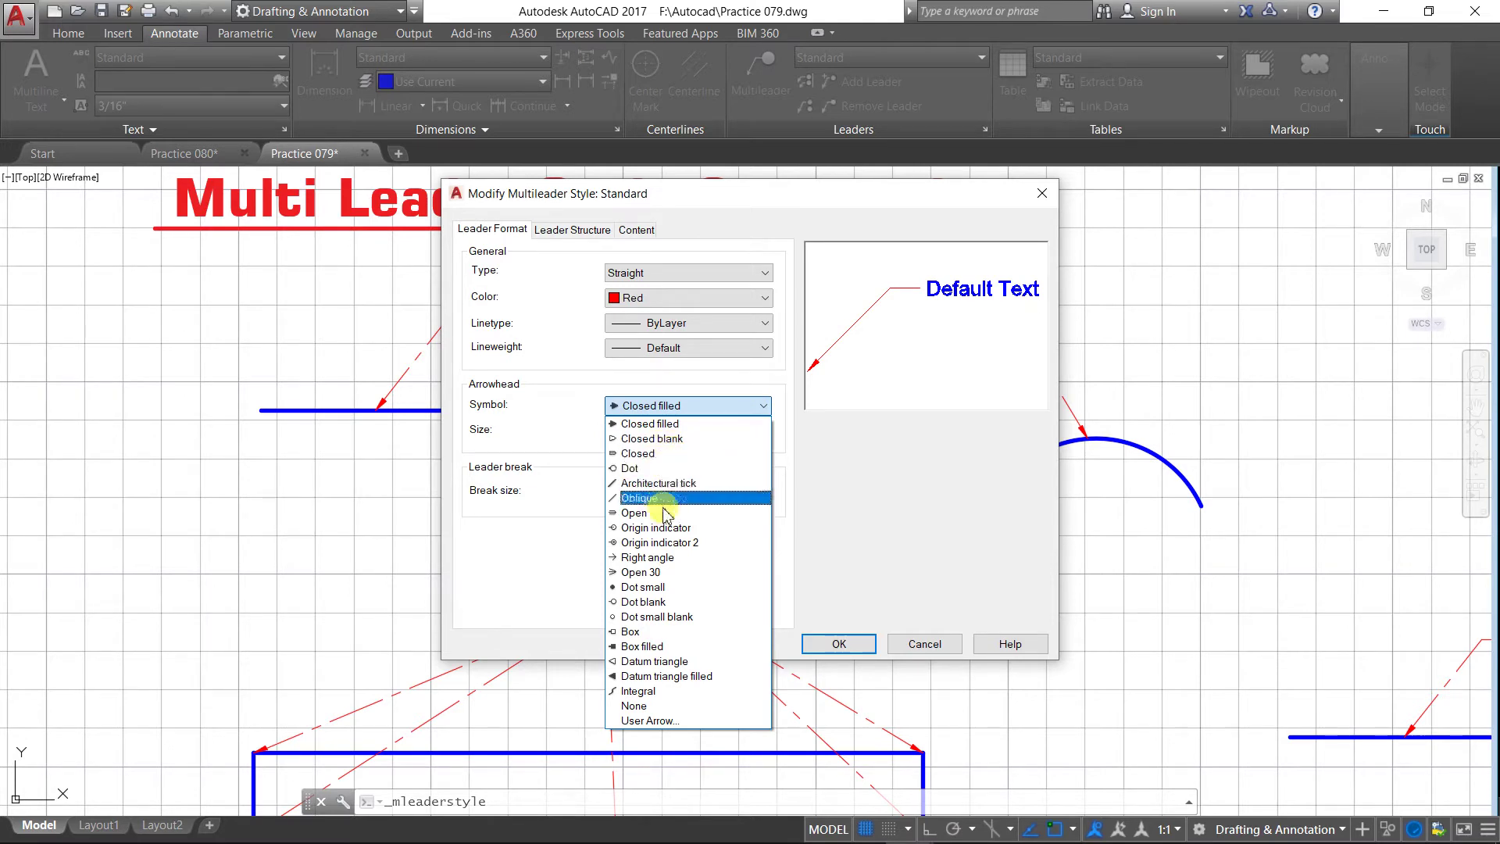
click(641, 691)
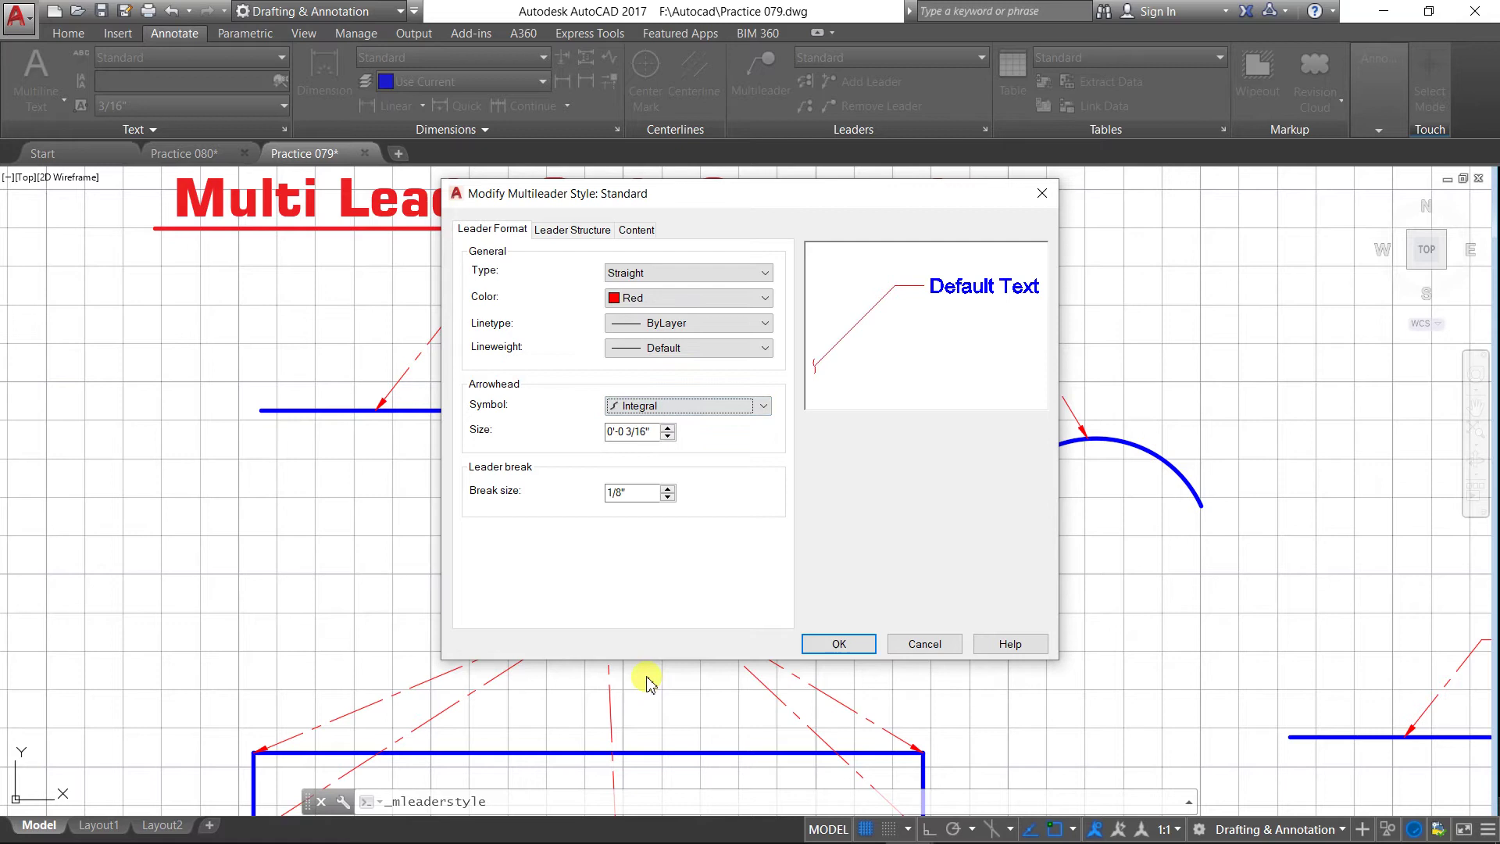
click(757, 408)
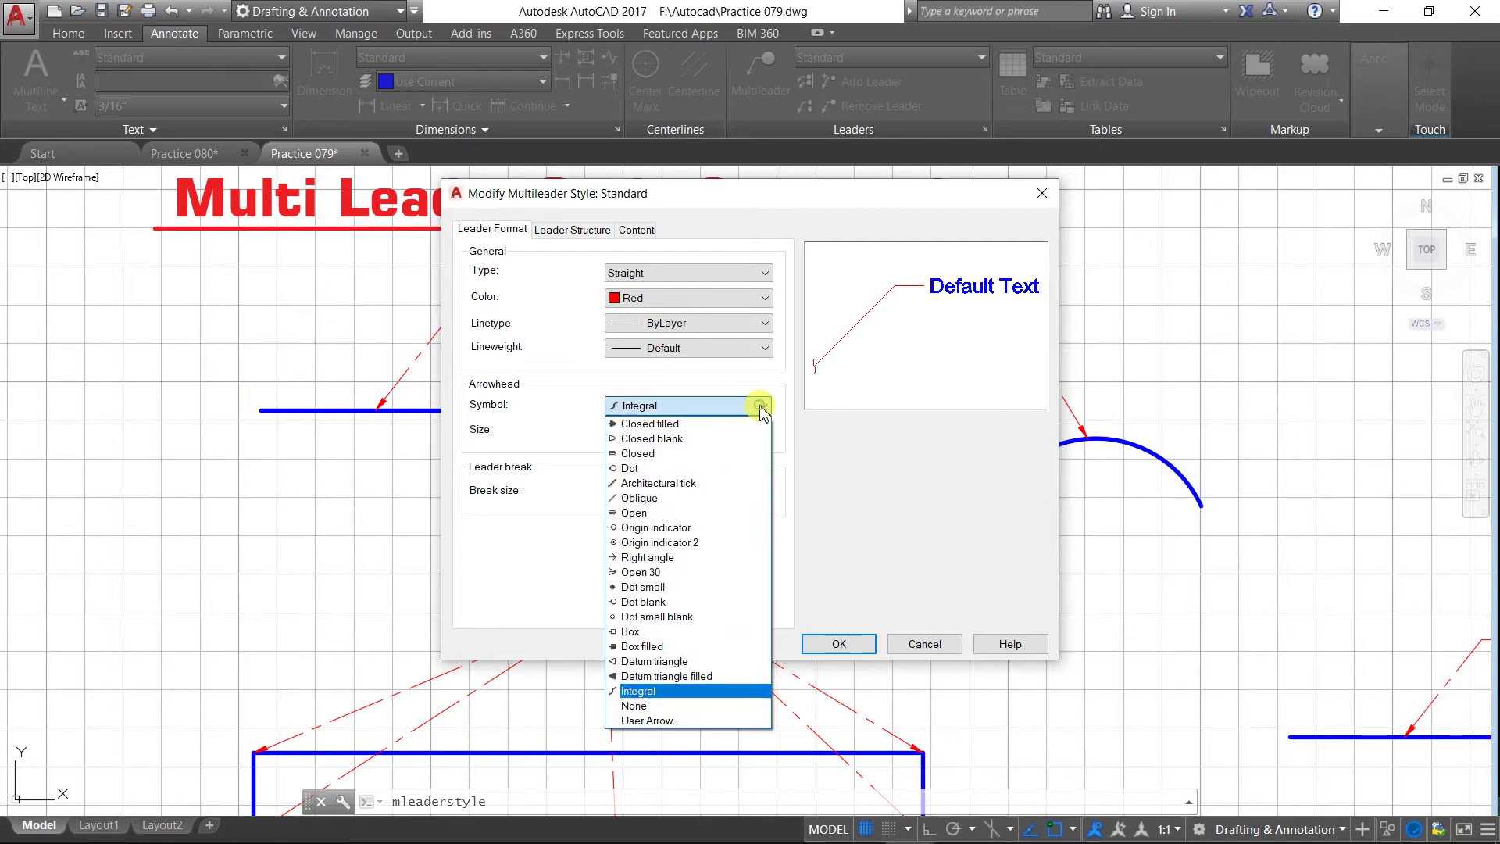
click(669, 575)
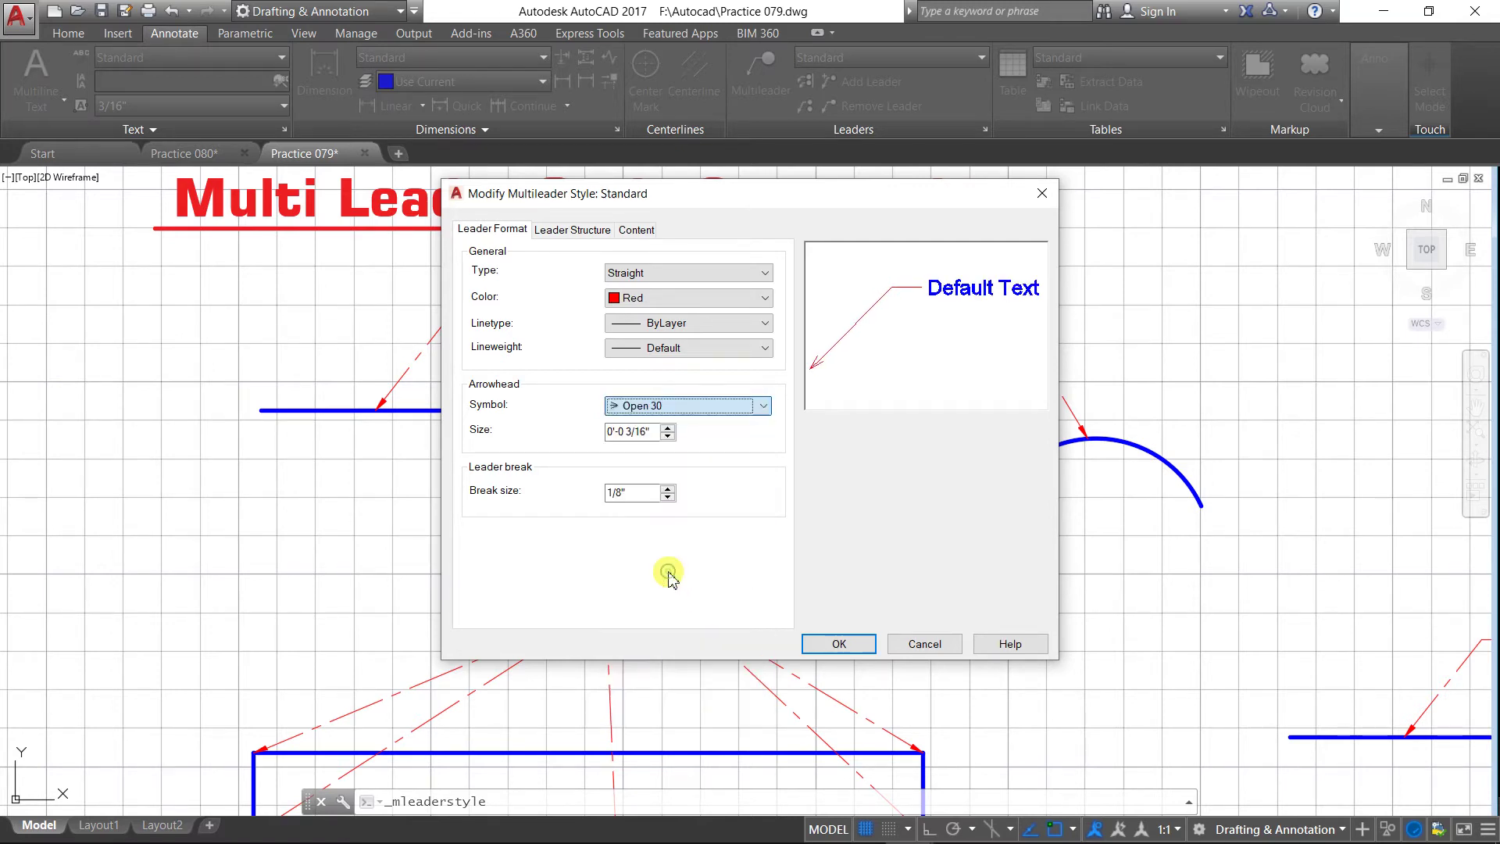
click(762, 406)
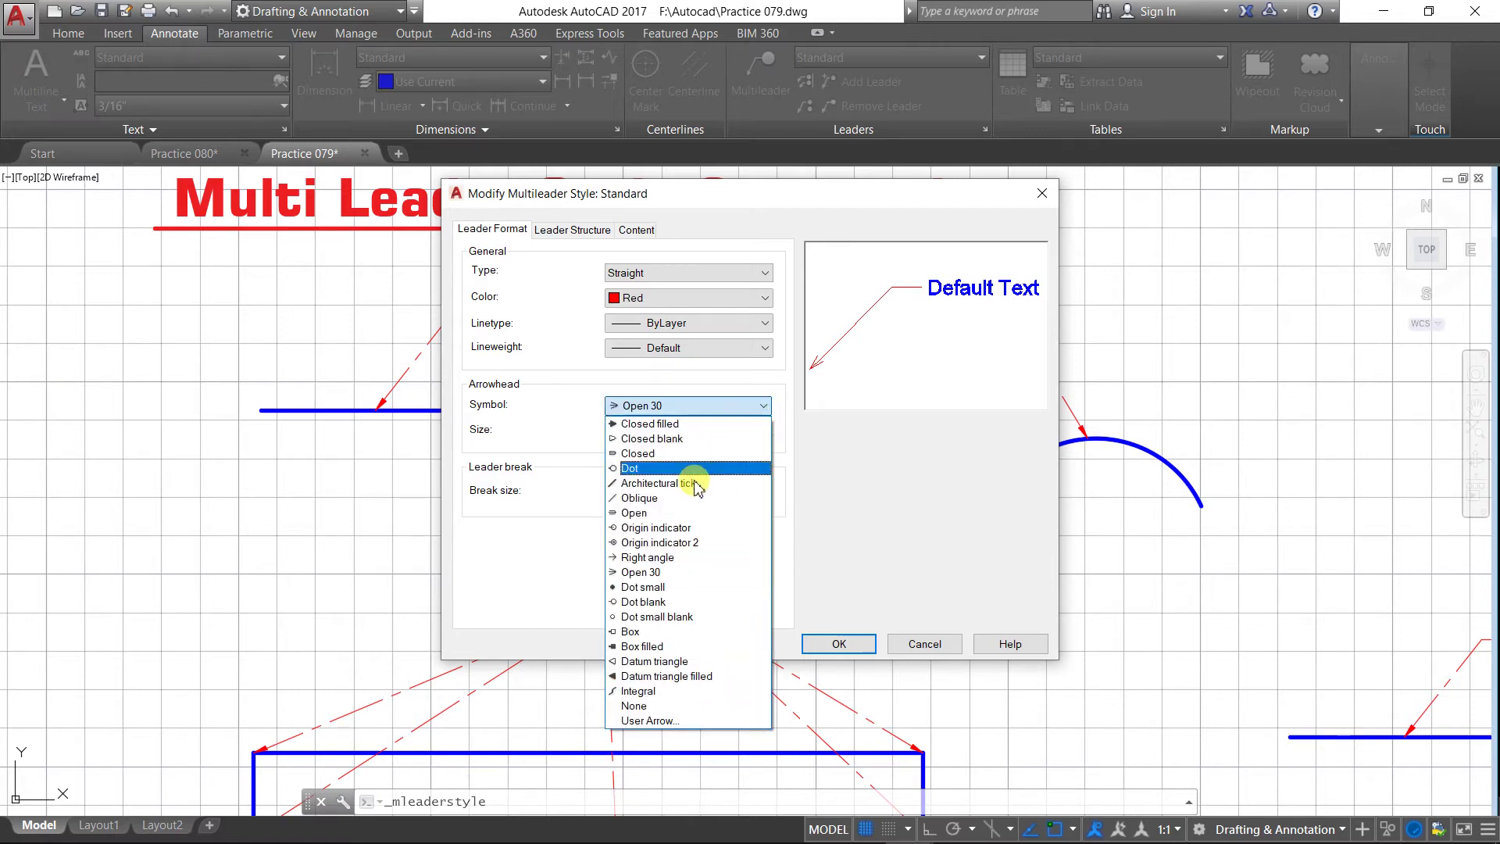
click(663, 517)
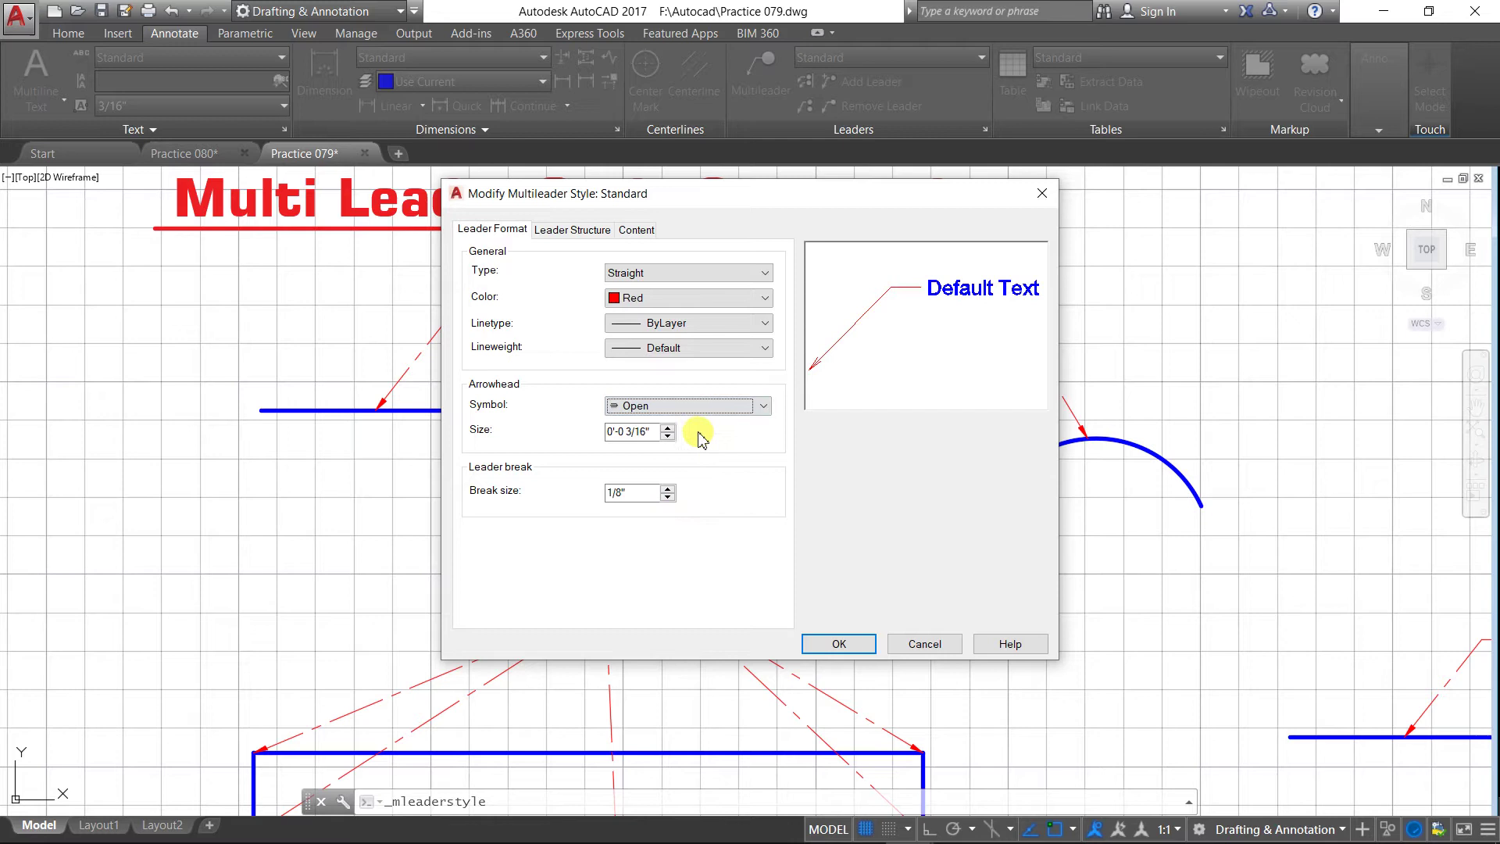
click(831, 643)
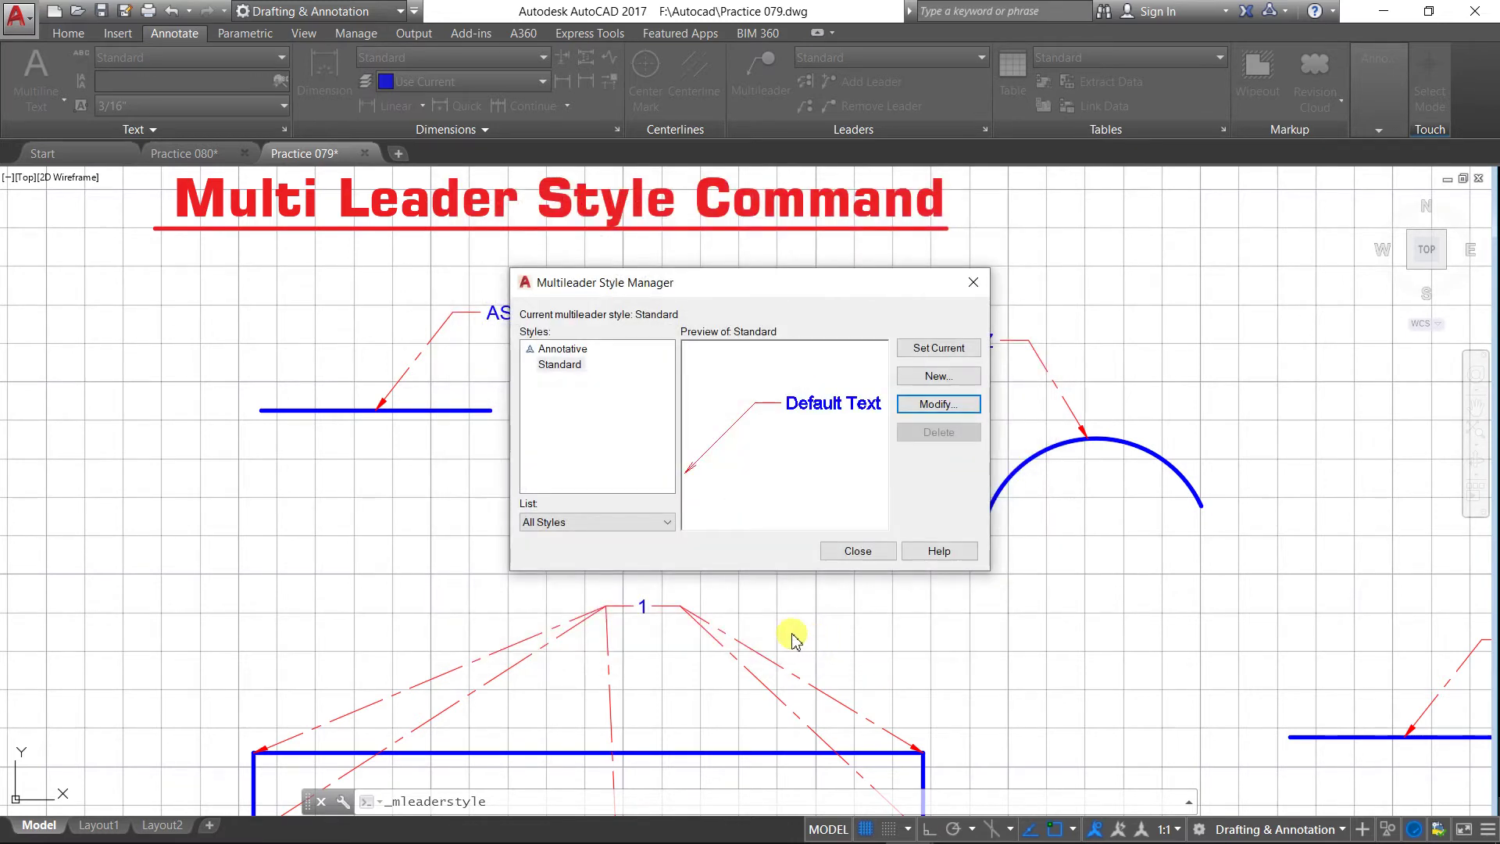
Step: Close the style manager and zoom around to inspect the straight leaders with open arrowheads
click(847, 551)
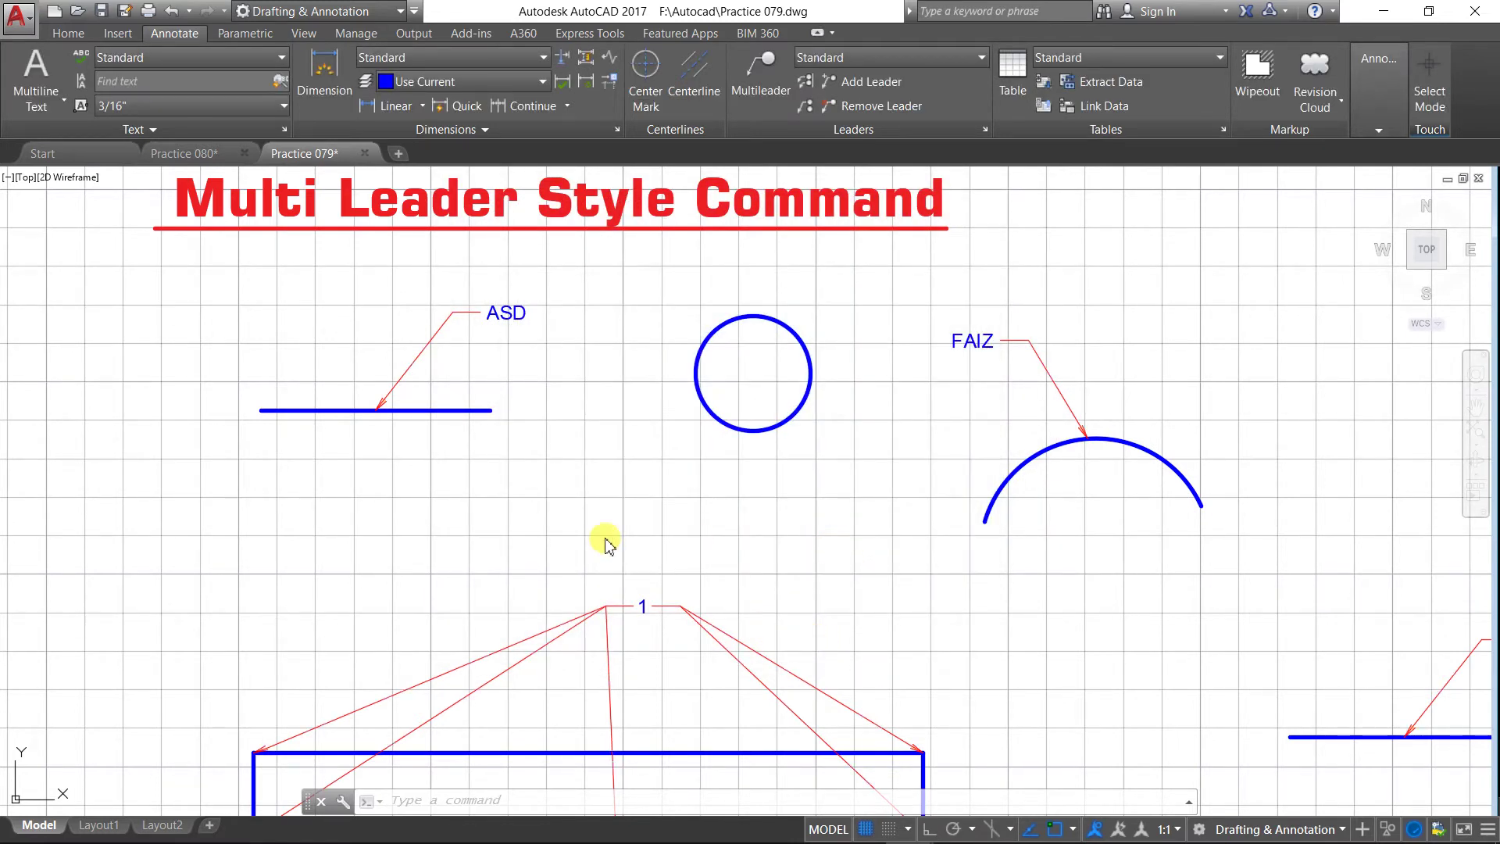
scroll(1110, 425, up, 2)
scroll(1087, 425, up, 5)
scroll(1086, 425, down, 5)
scroll(937, 469, down, 3)
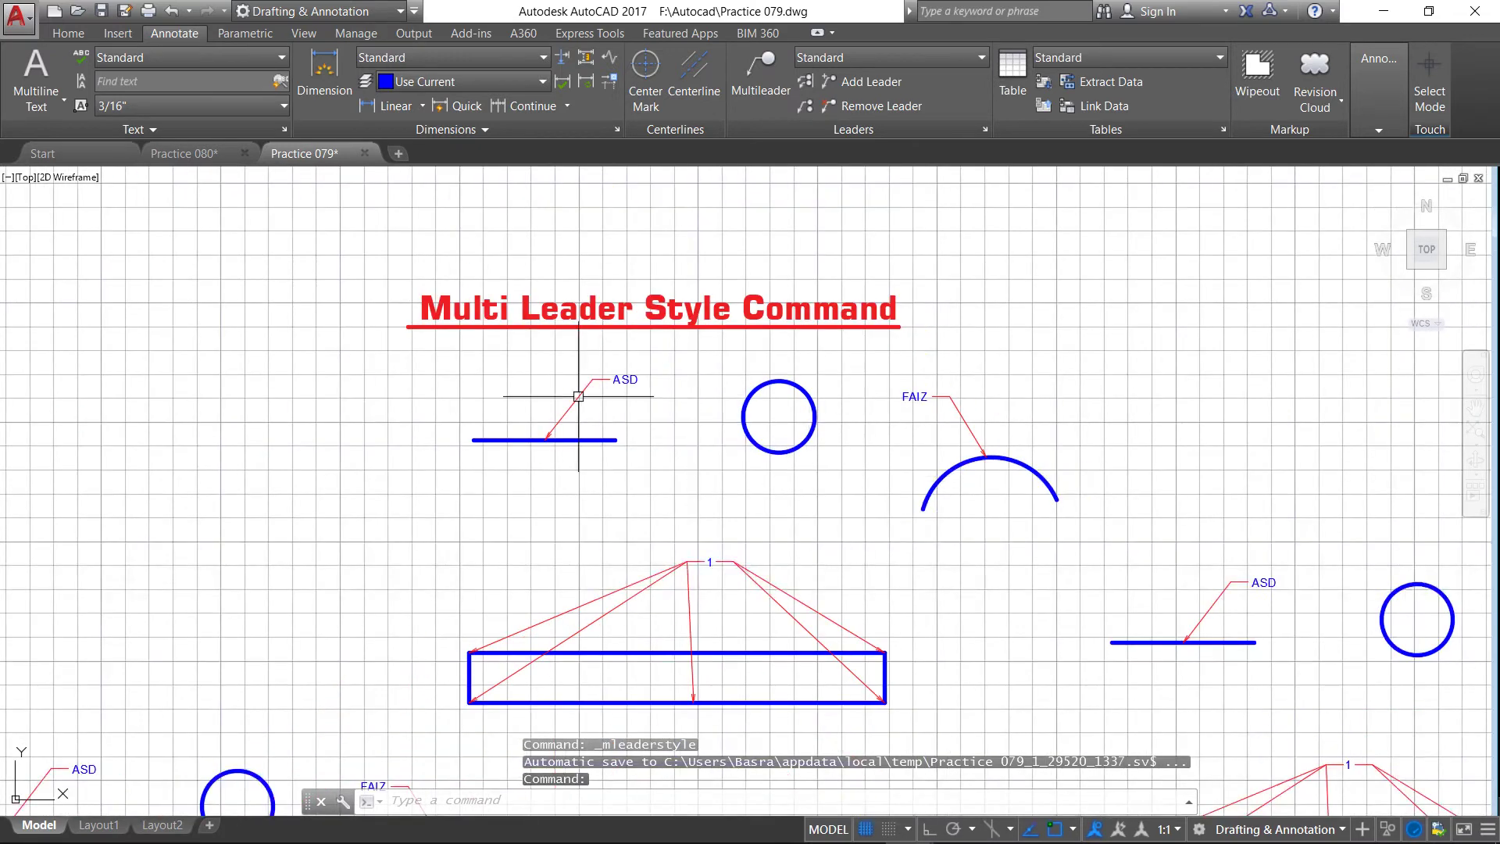
scroll(570, 375, down, 3)
scroll(719, 489, up, 3)
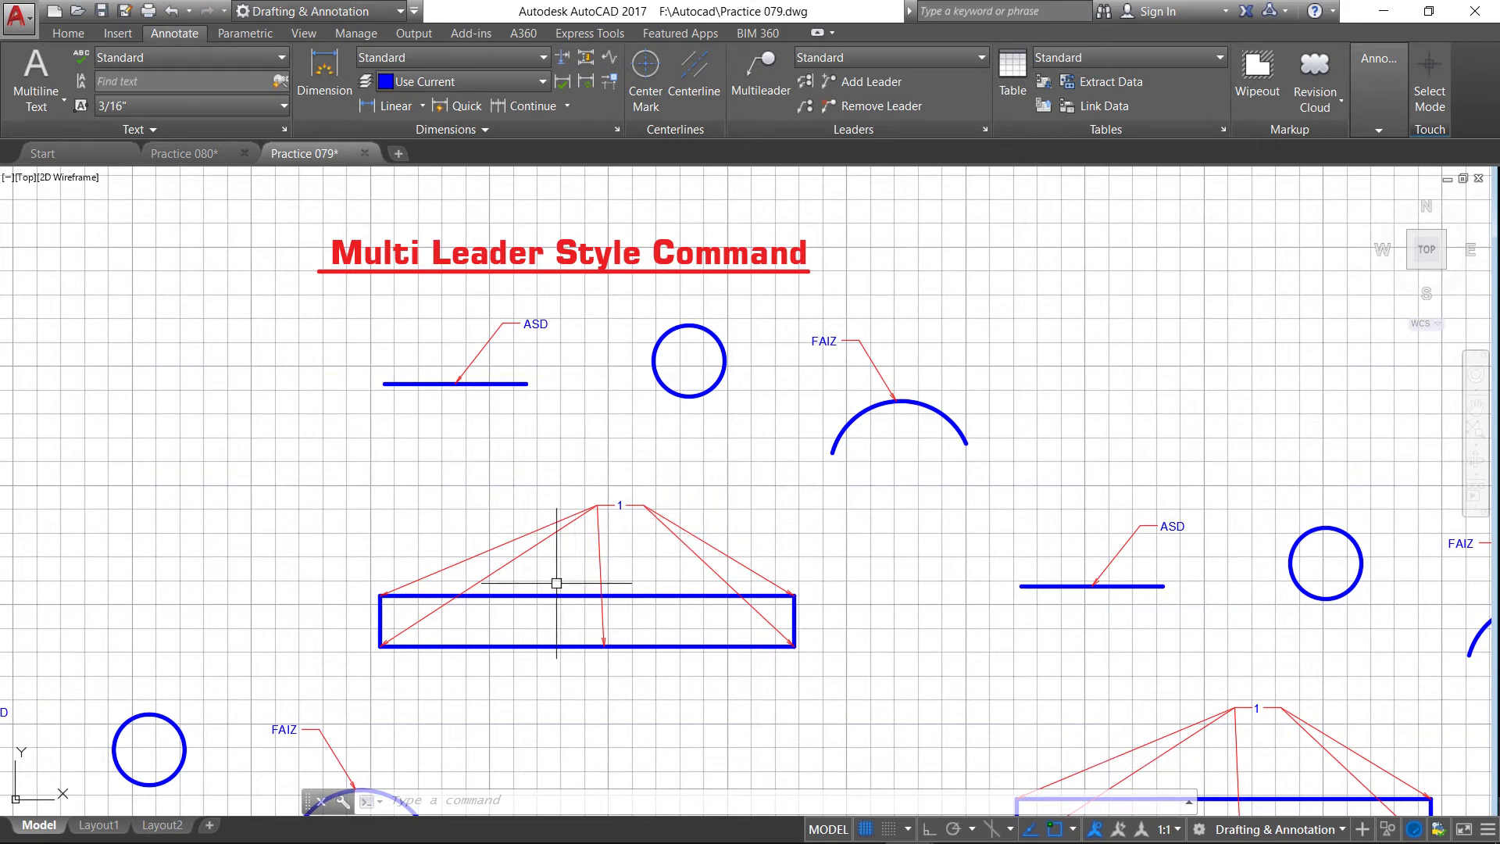
scroll(547, 597, up, 2)
scroll(307, 679, up, 5)
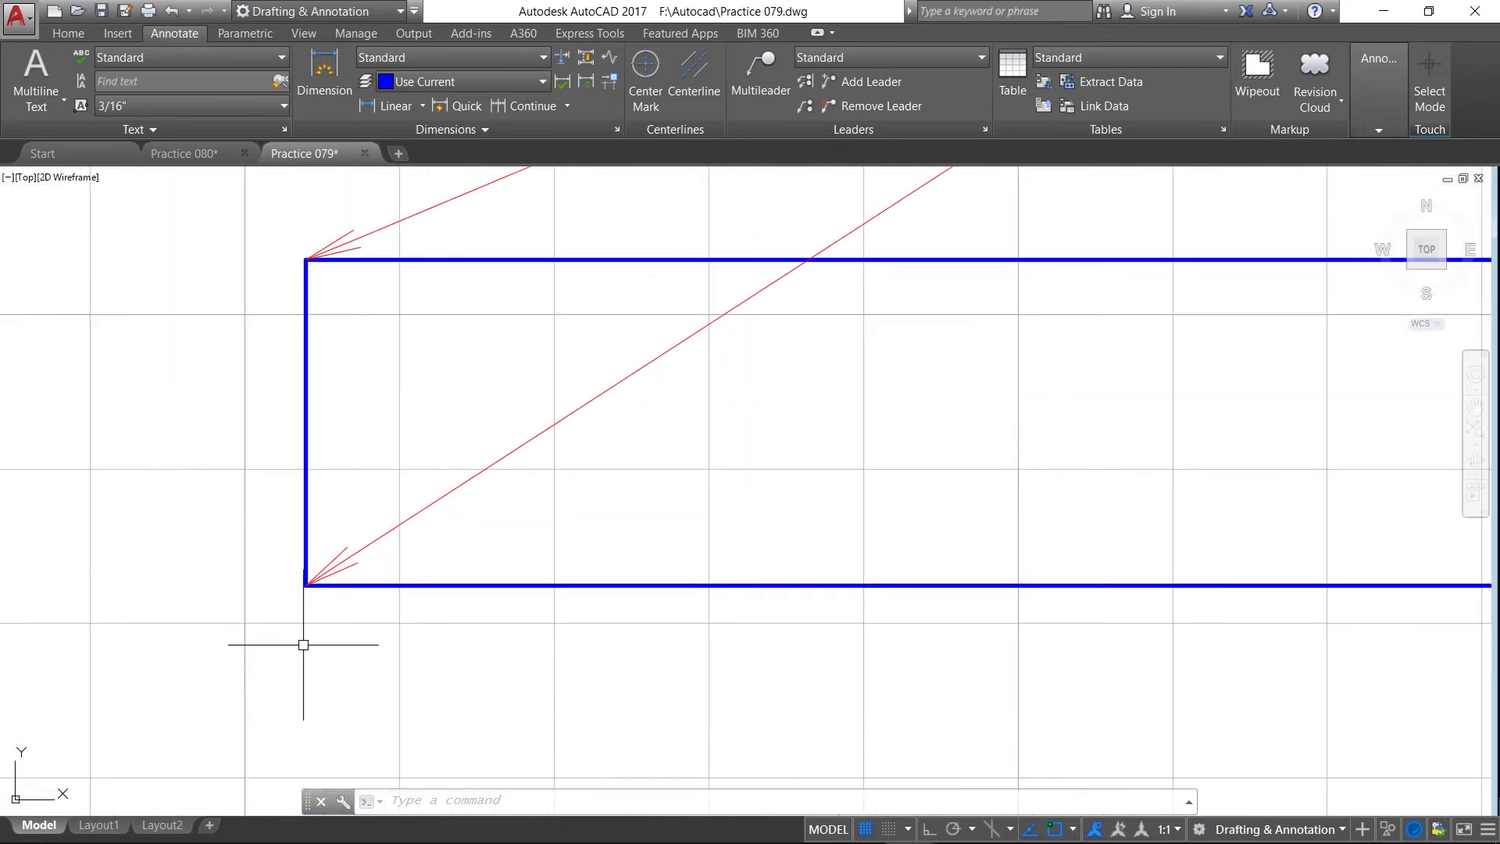
scroll(304, 646, down, 6)
scroll(353, 611, down, 2)
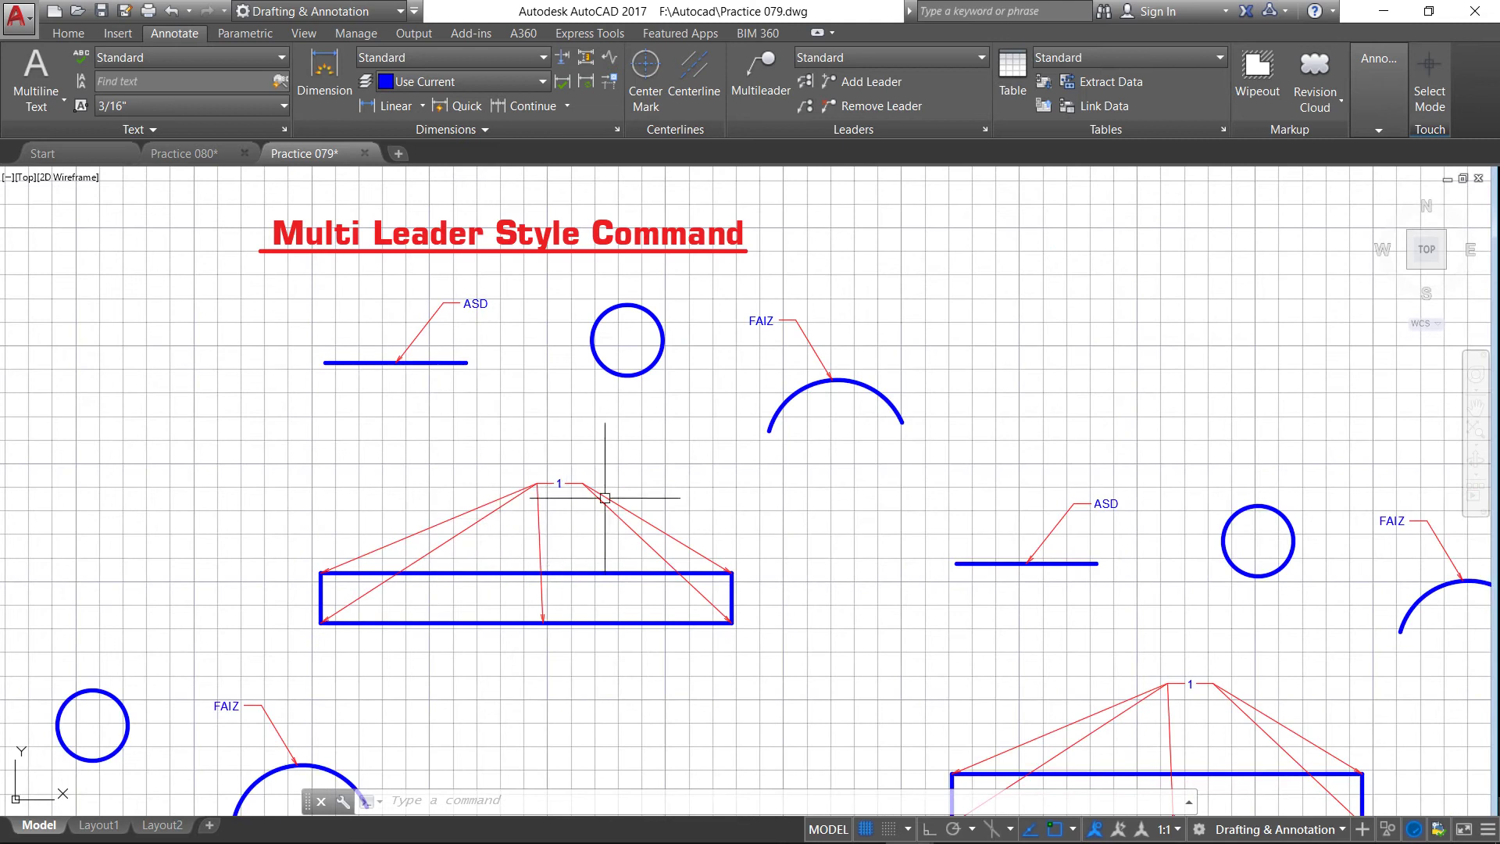
Step: Raise the Standard multileader style's arrowhead size with the spinner and apply it
click(985, 130)
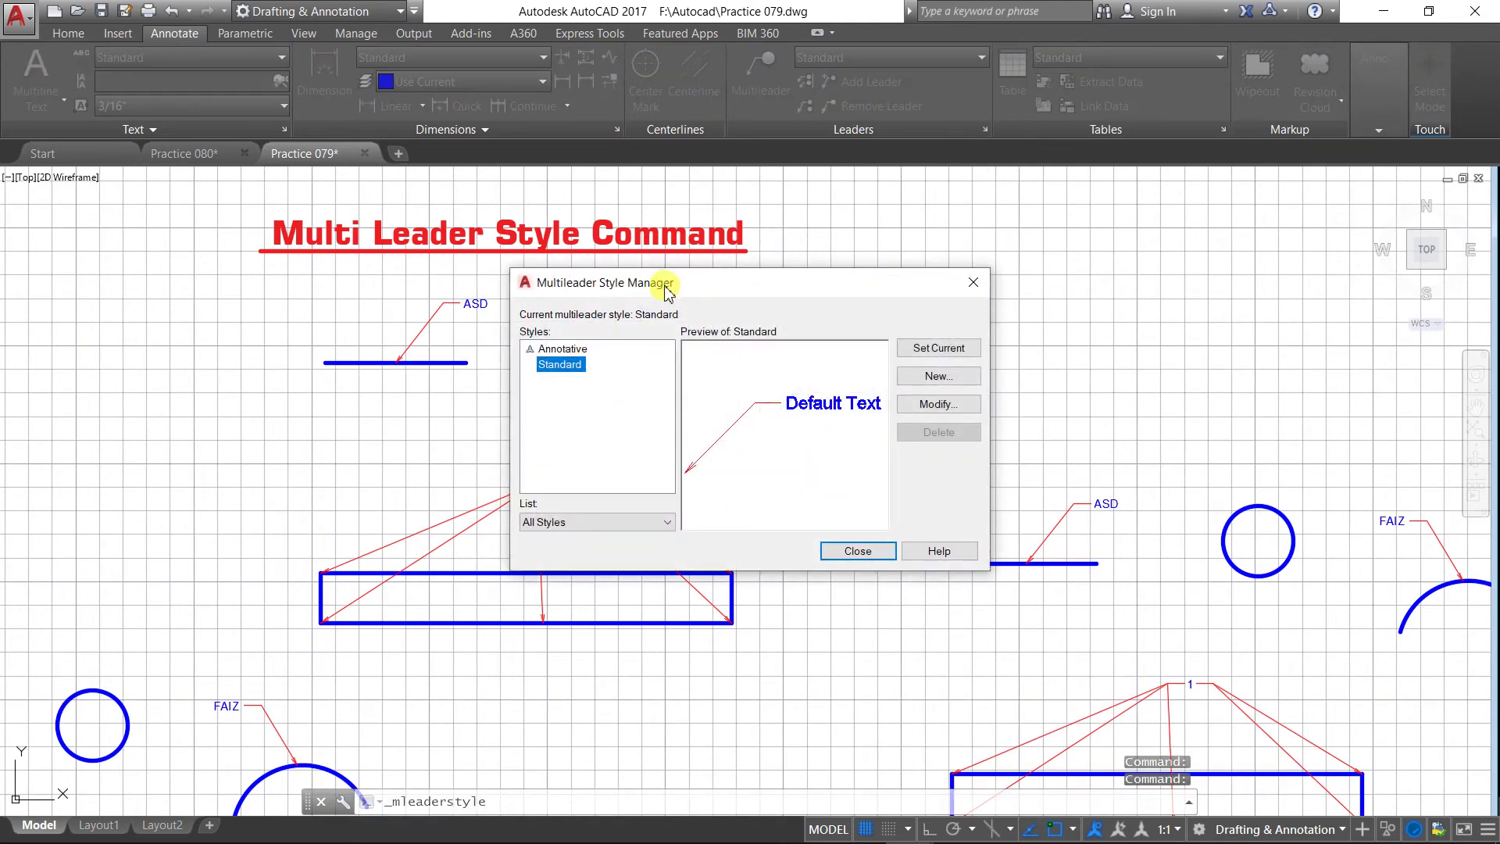
click(930, 405)
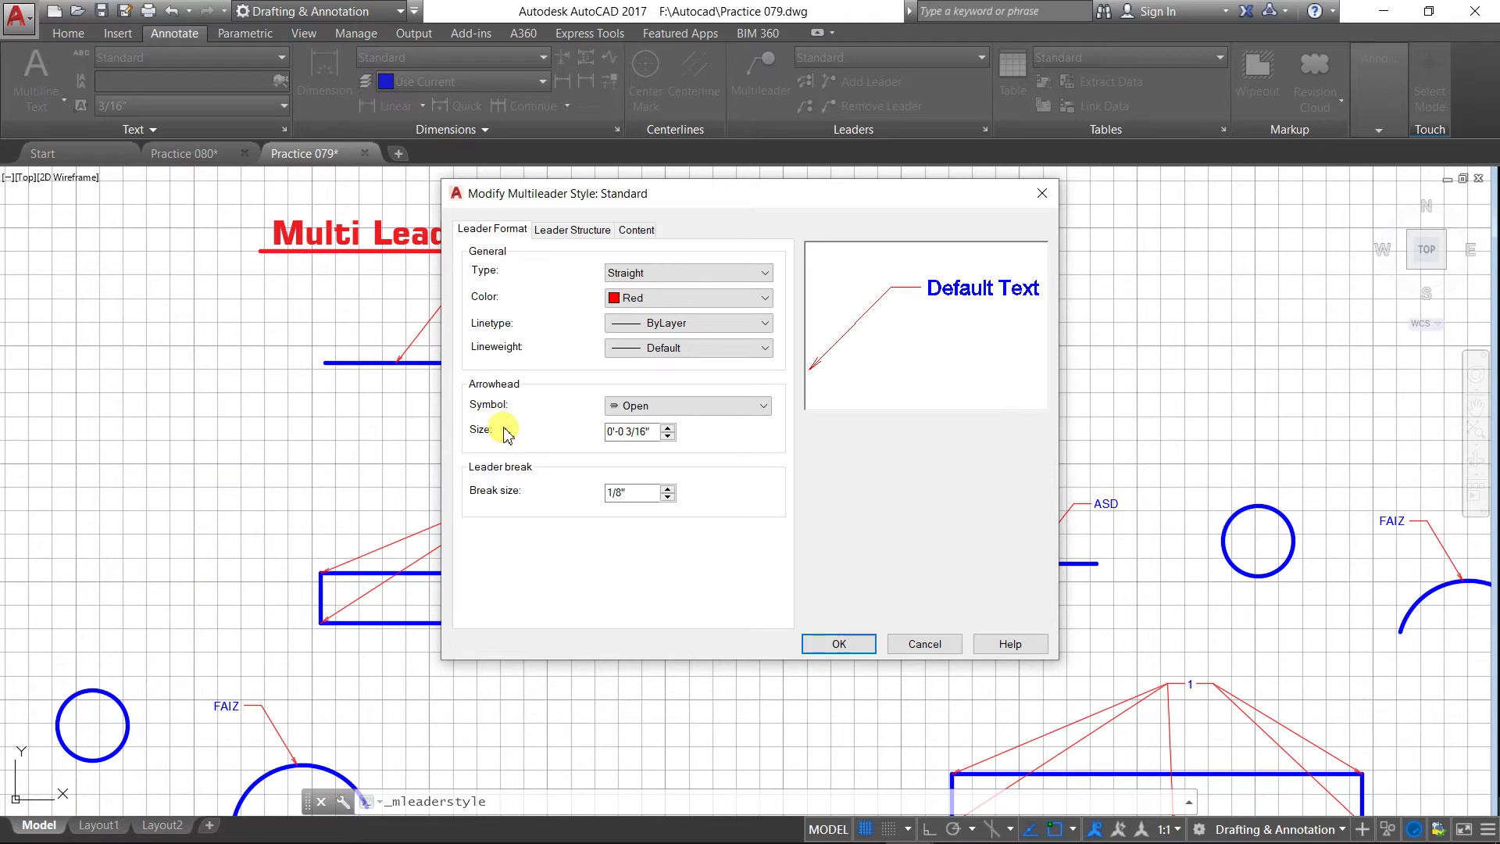
click(667, 428)
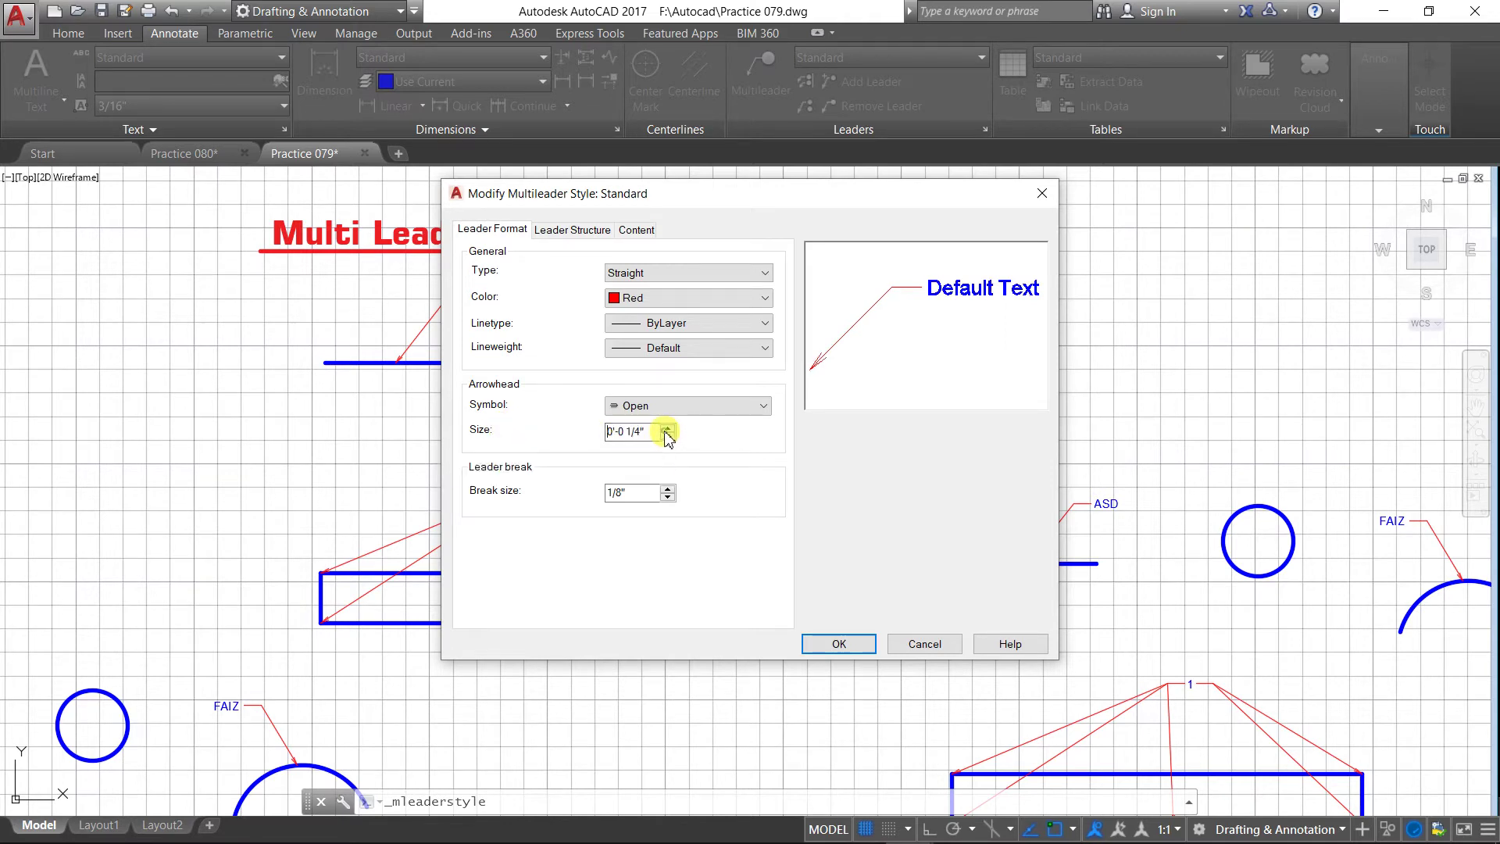
click(666, 429)
click(666, 428)
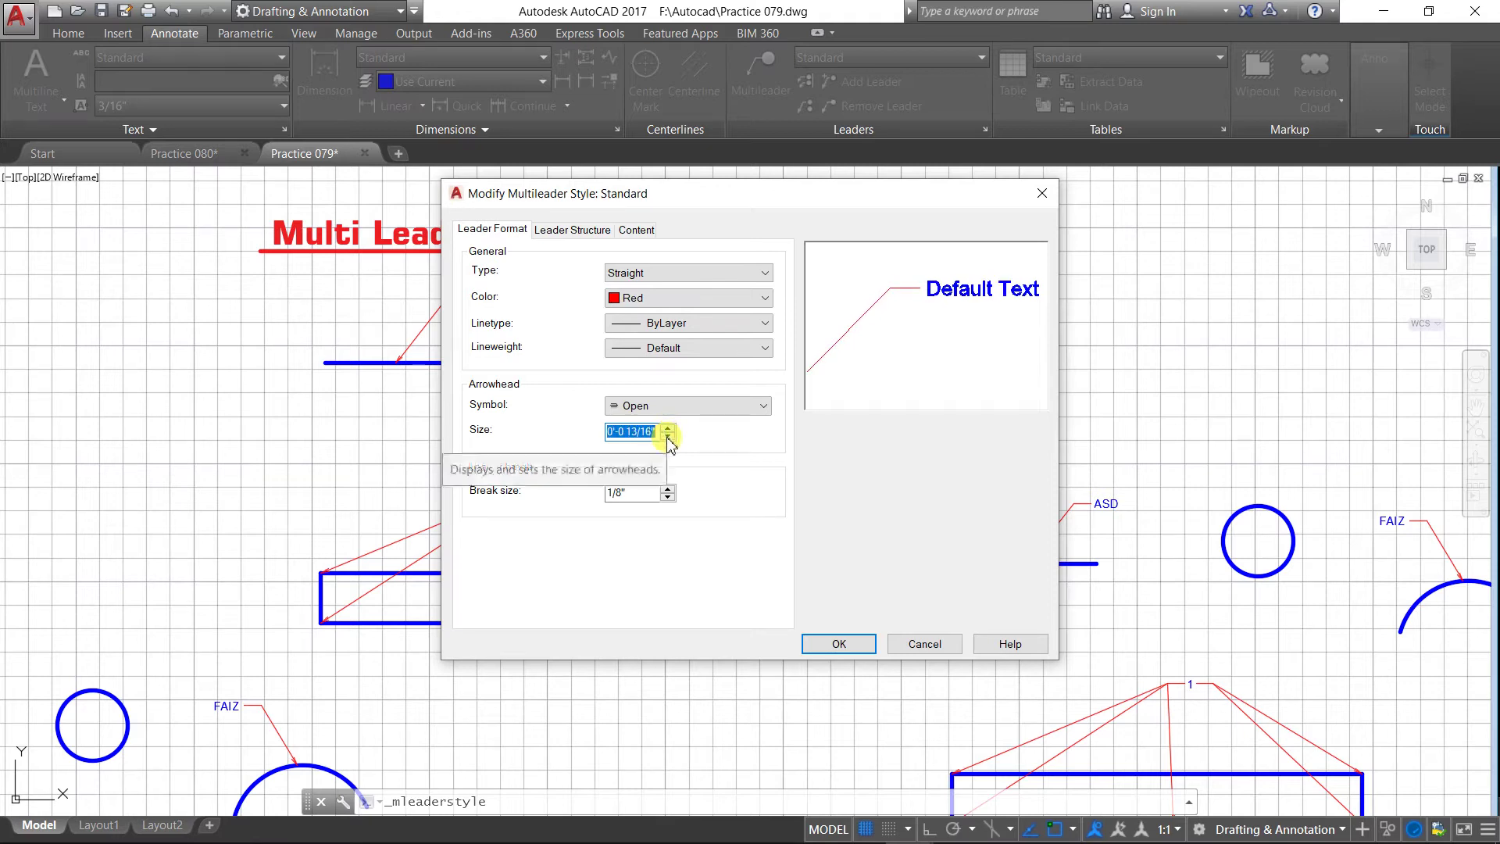
click(667, 437)
text(1)
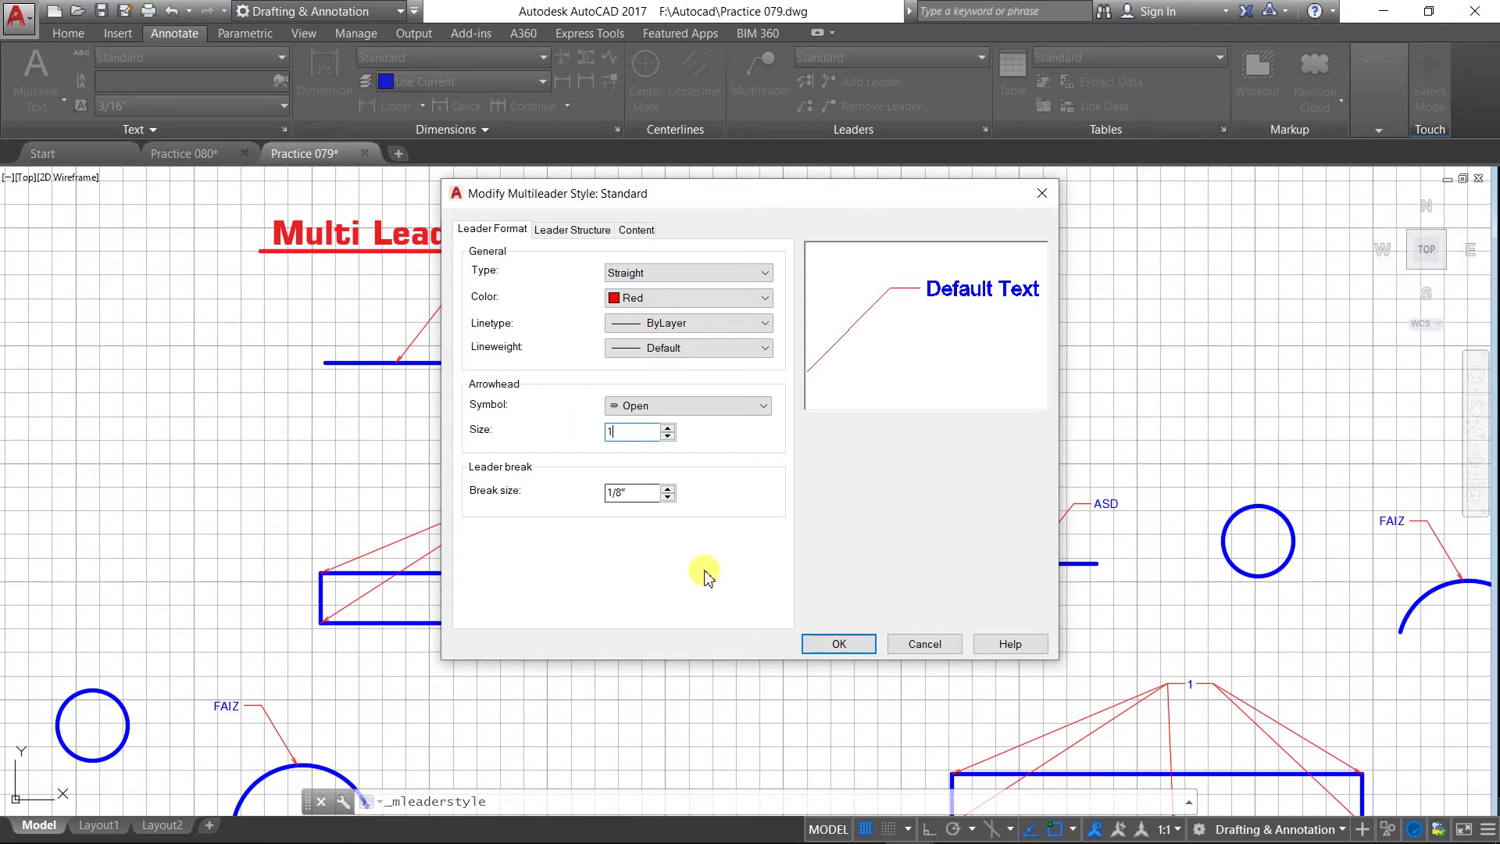
click(826, 642)
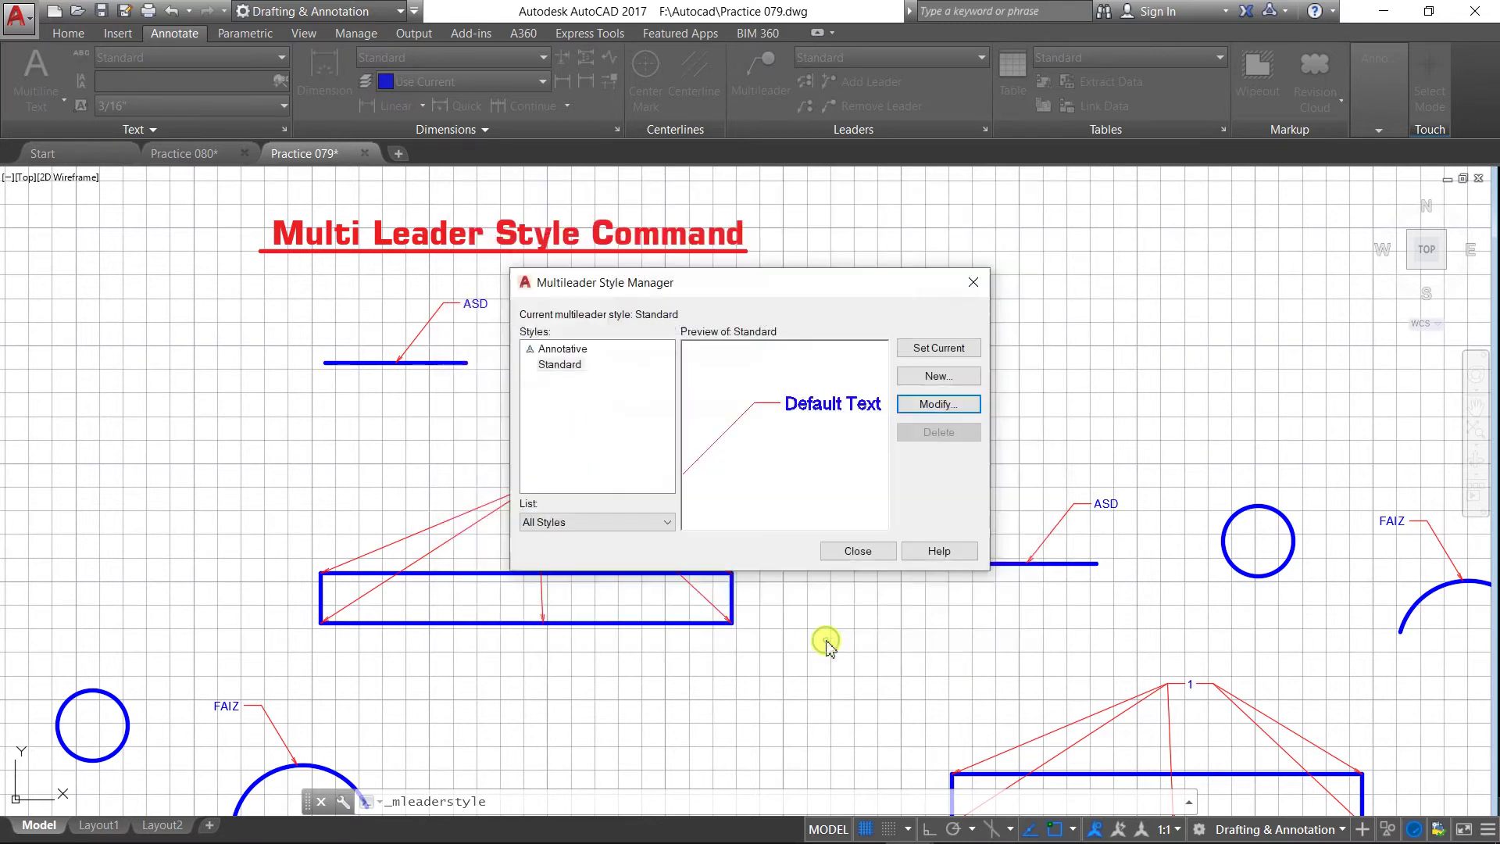
click(838, 552)
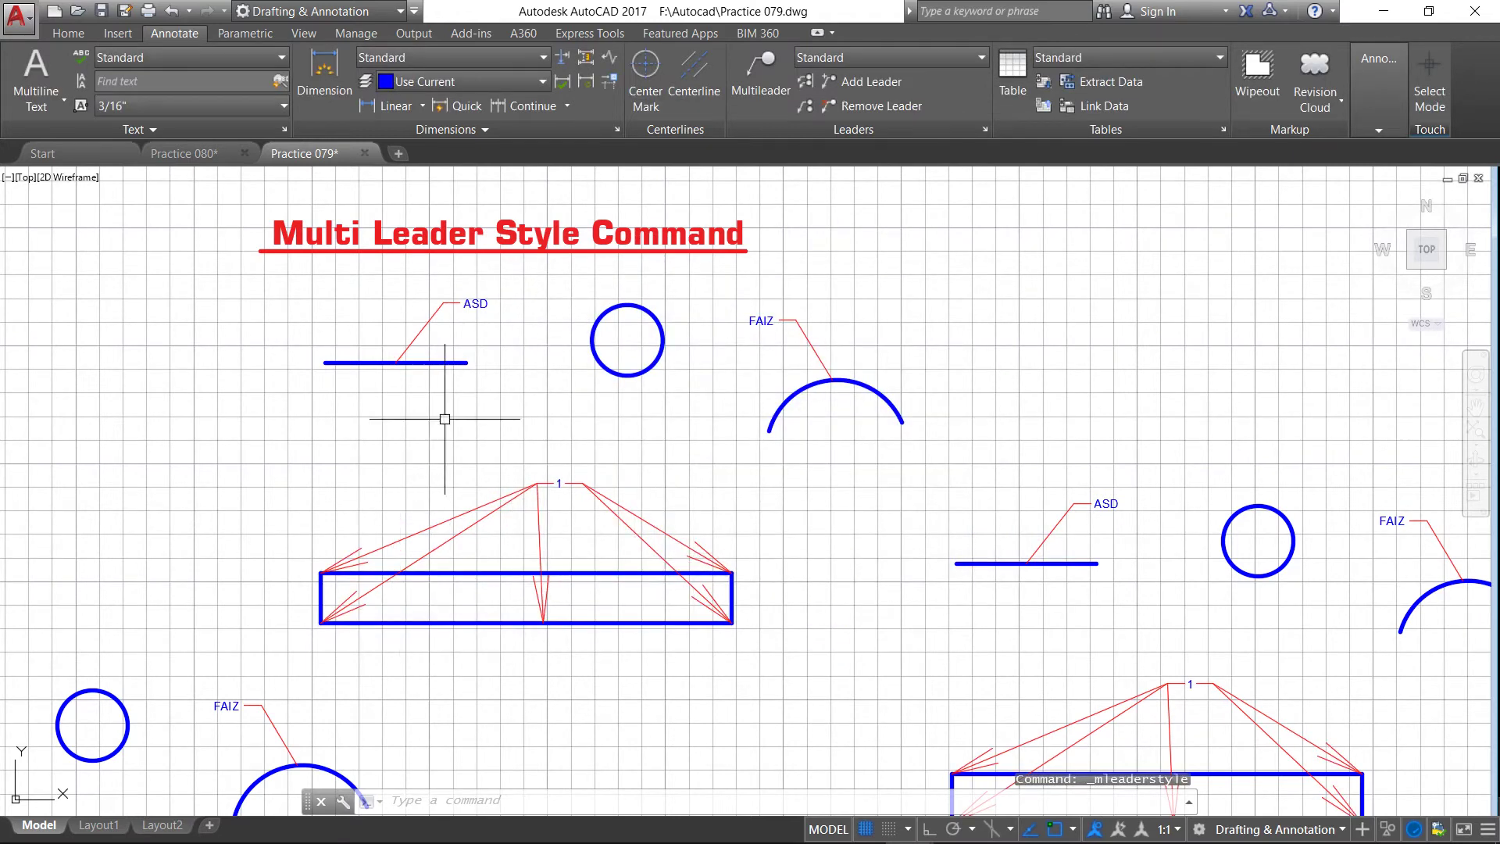
scroll(397, 354, up, 4)
scroll(414, 367, up, 2)
scroll(429, 373, down, 4)
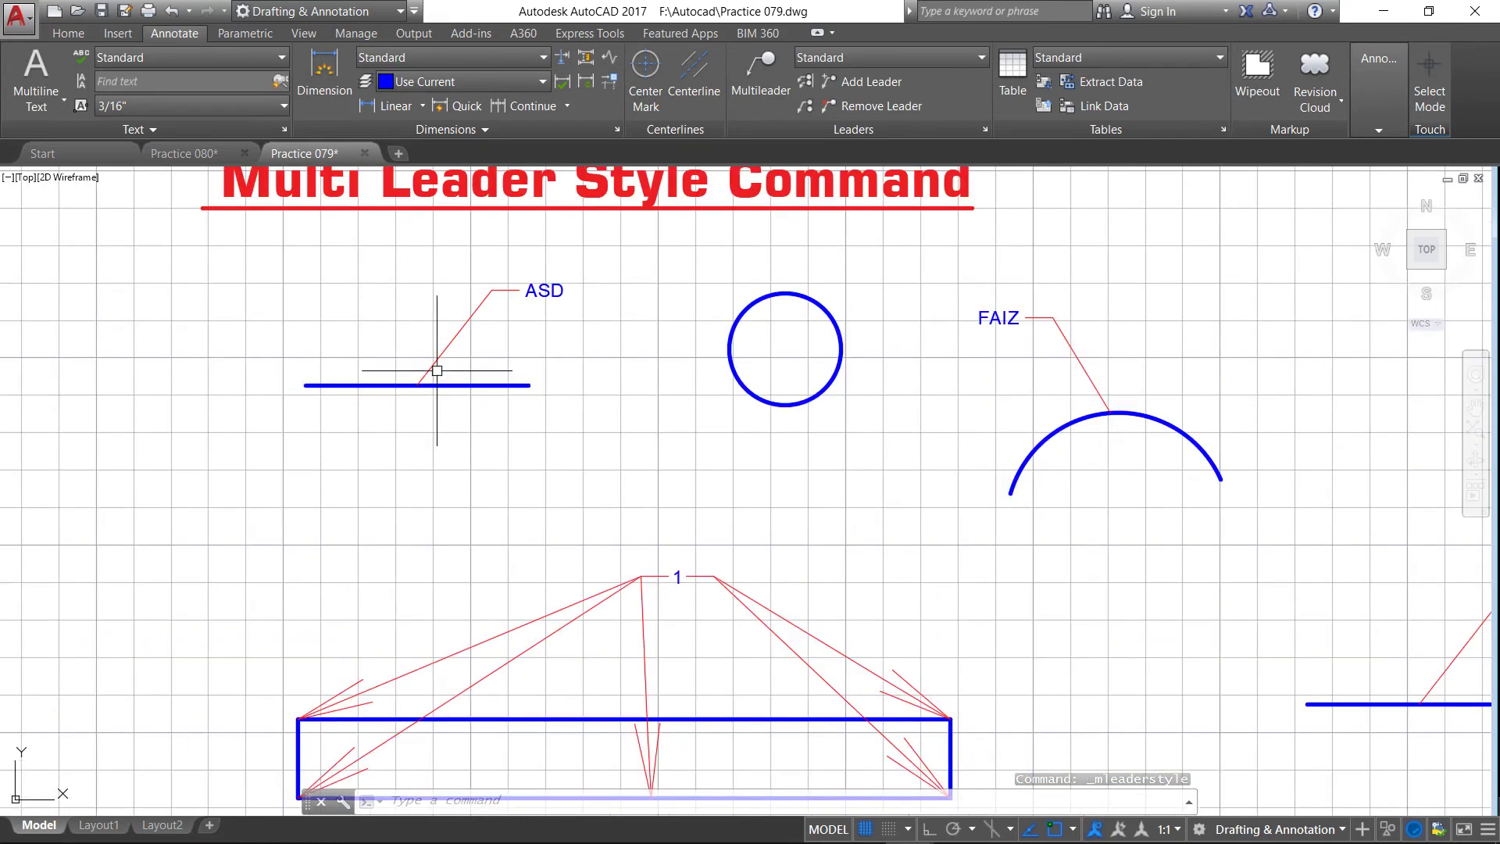
scroll(425, 426, down, 2)
scroll(411, 437, up, 2)
scroll(411, 427, down, 2)
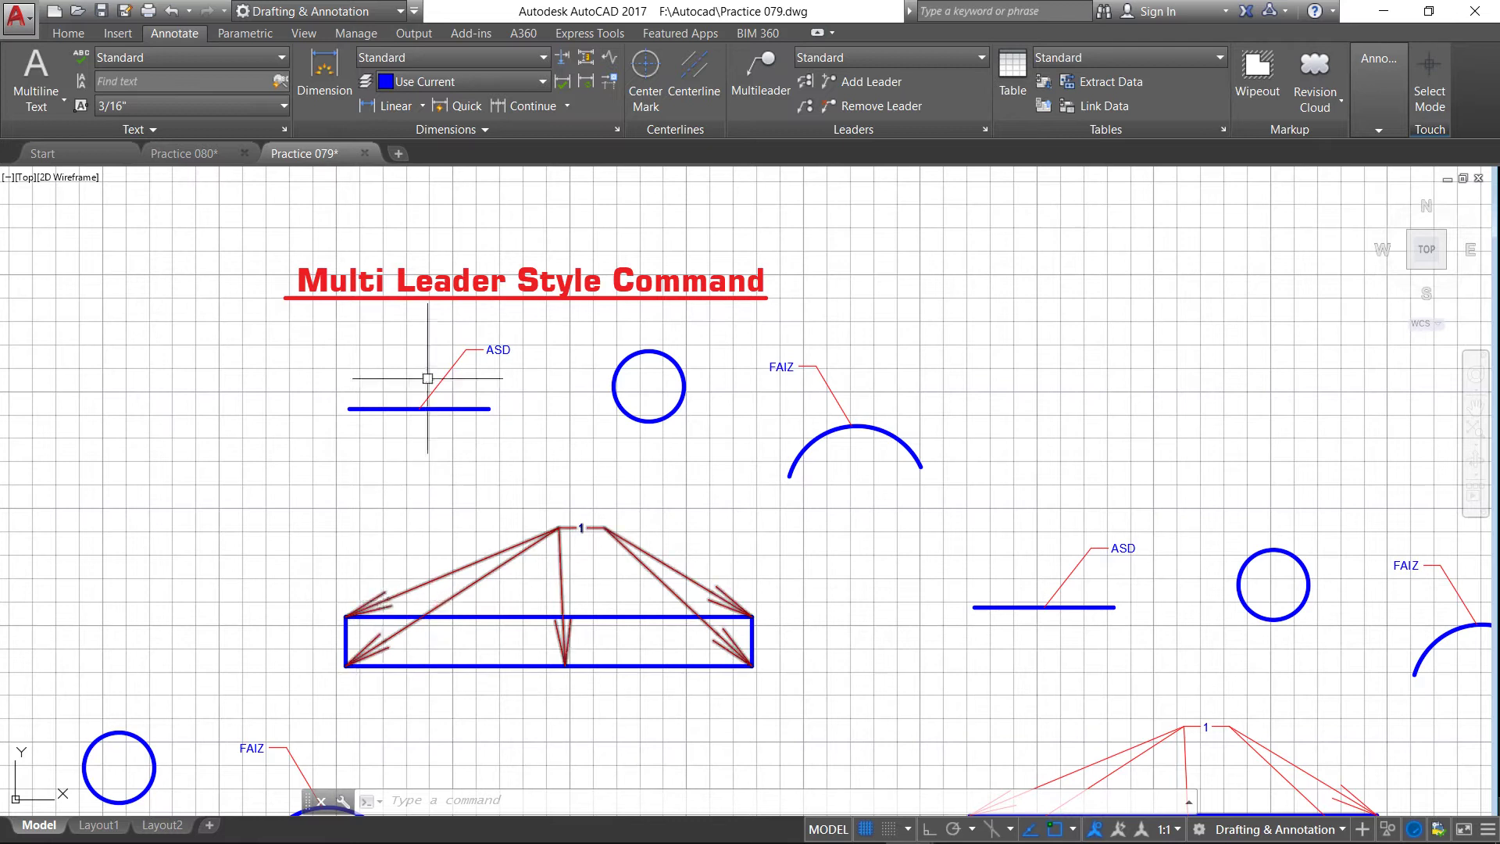
scroll(821, 435, up, 1)
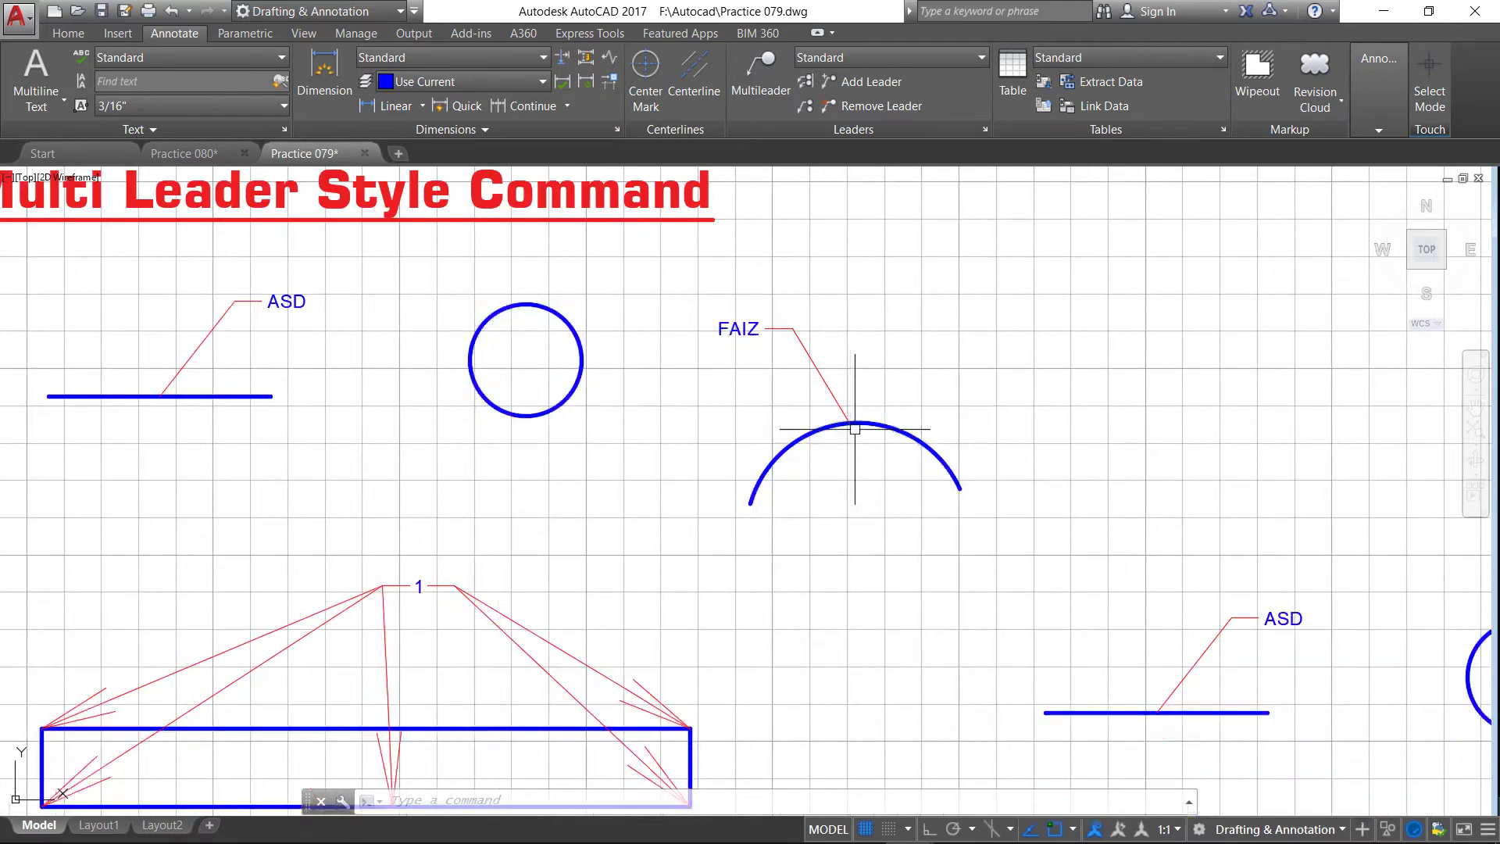
scroll(828, 420, down, 1)
scroll(575, 653, up, 1)
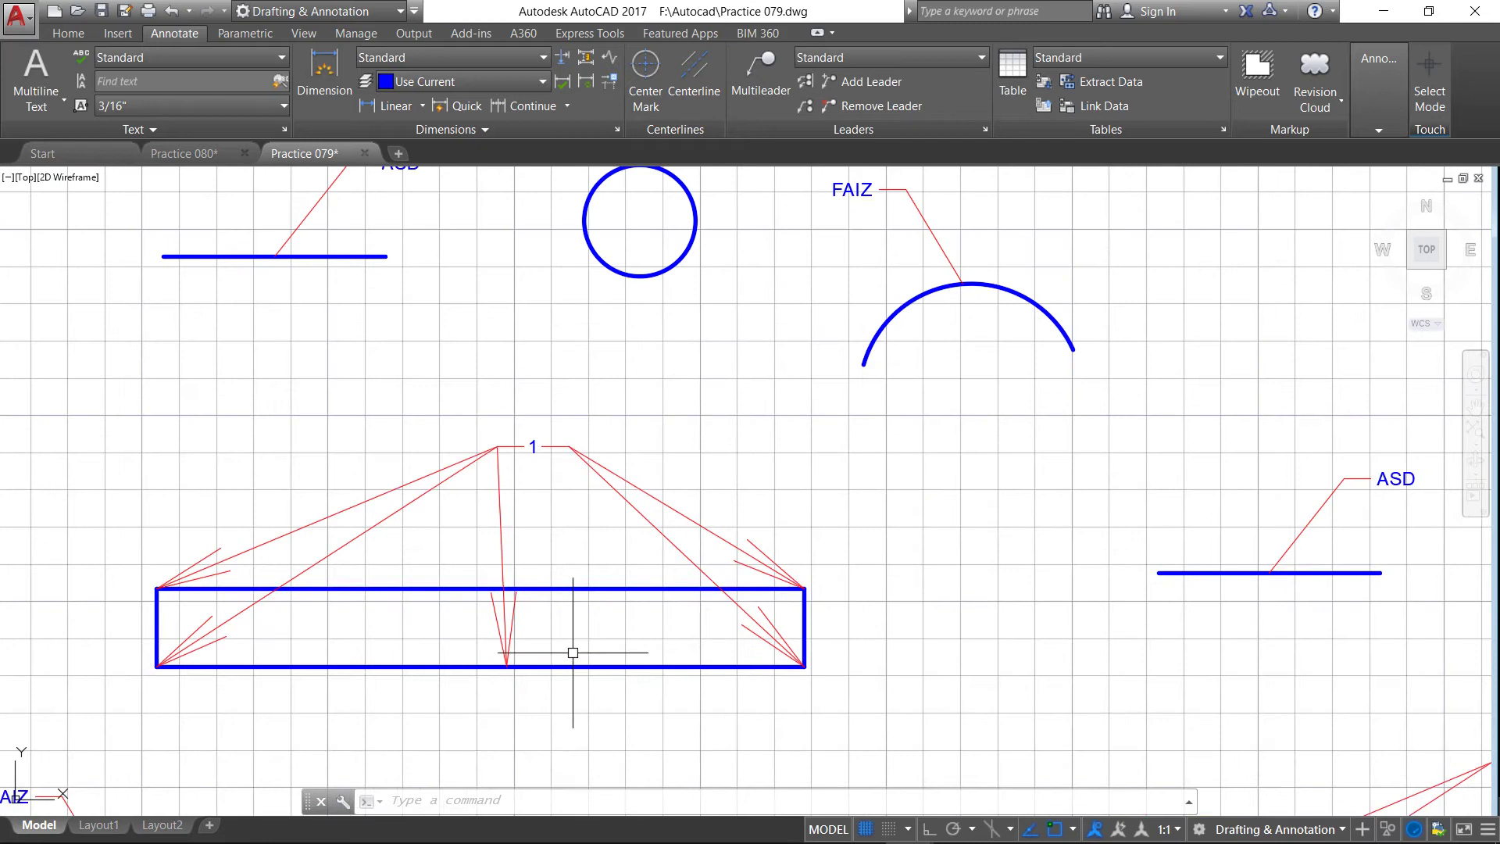
scroll(404, 636, down, 2)
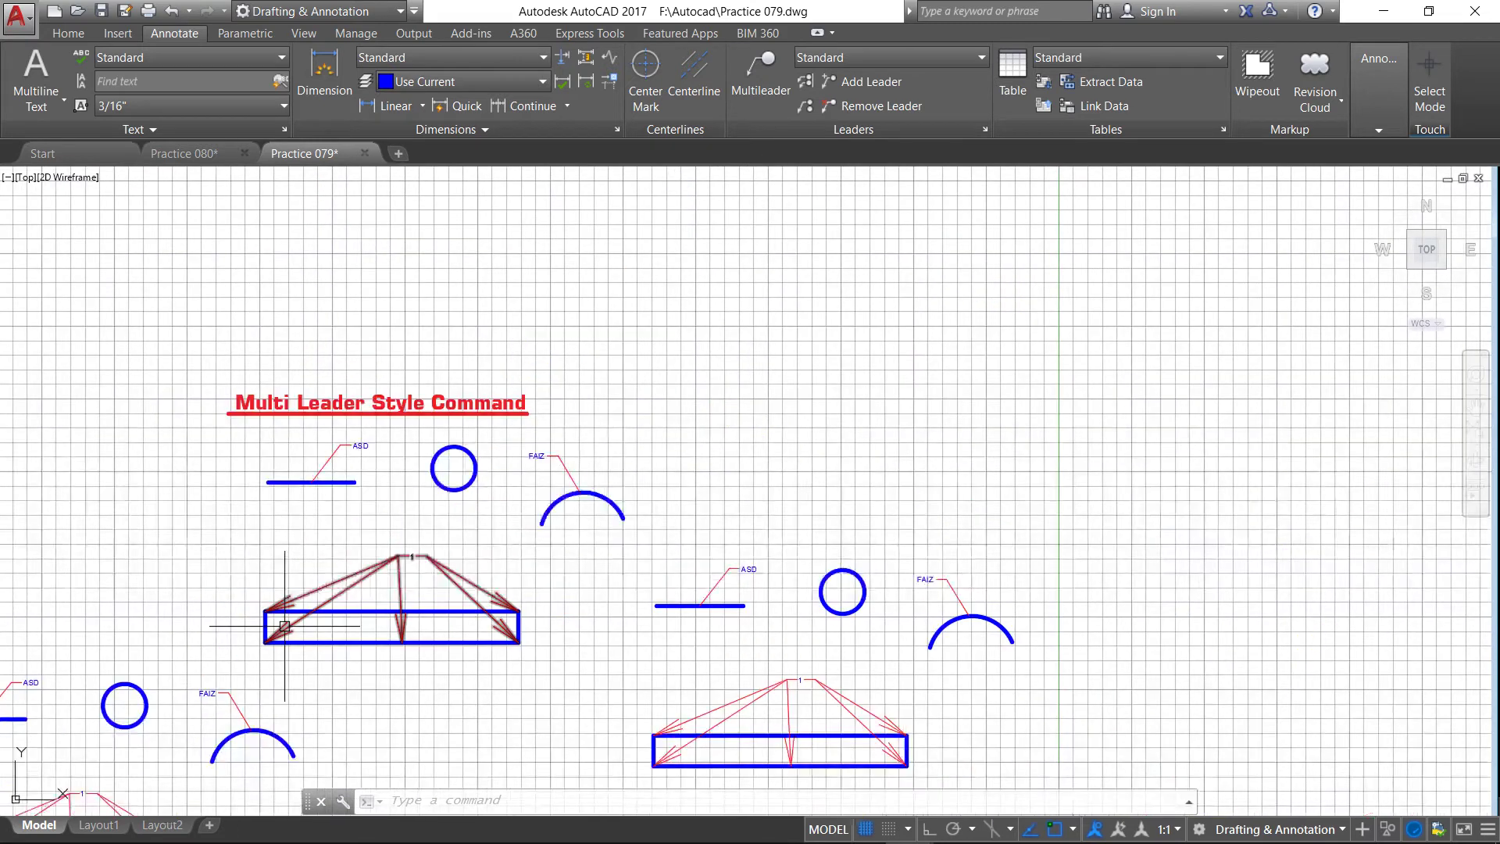
scroll(702, 606, up, 2)
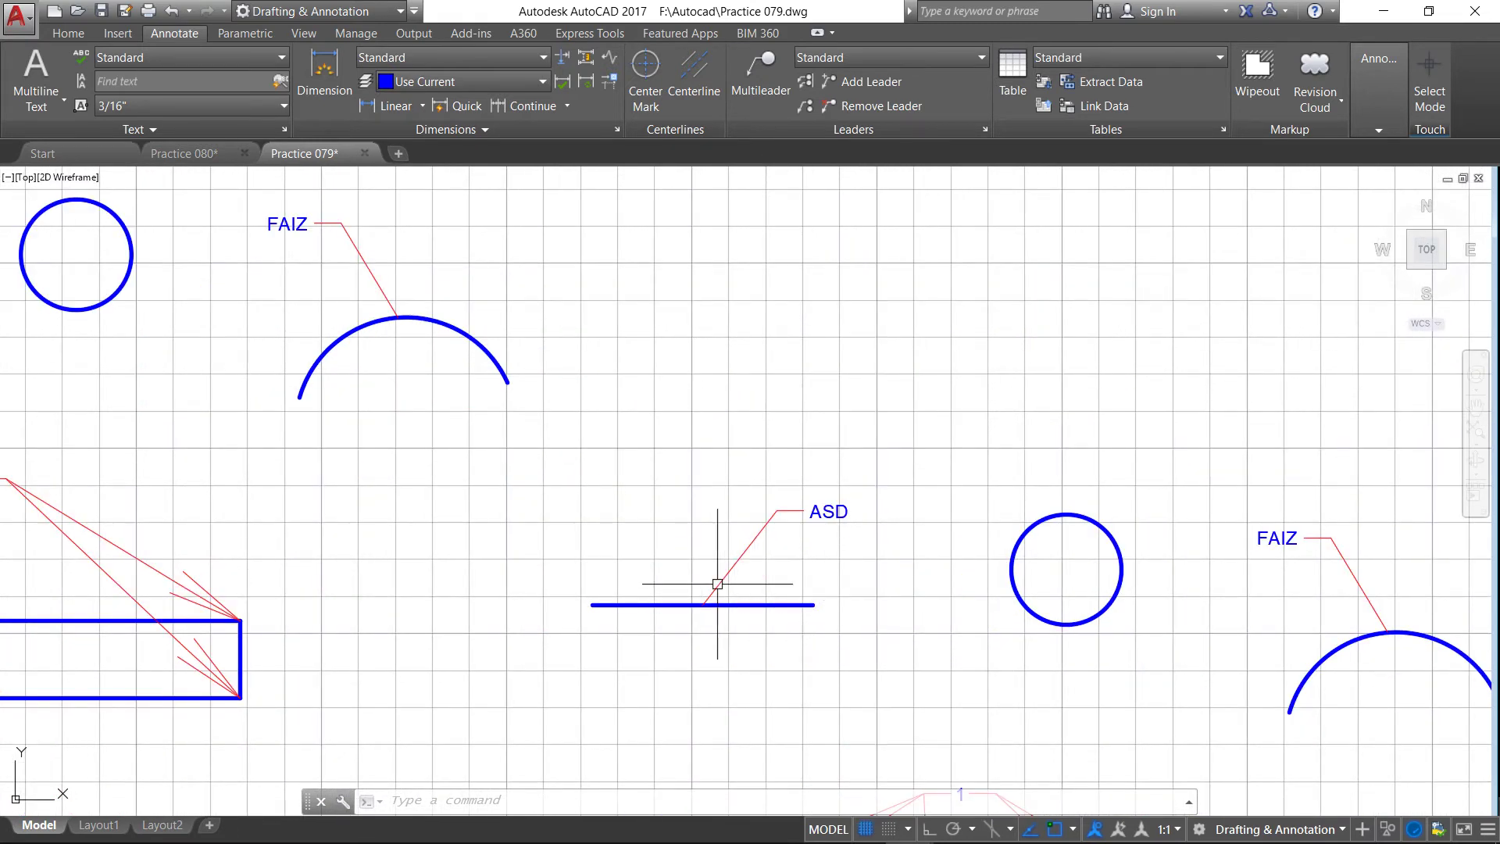
scroll(703, 586, down, 1)
click(748, 543)
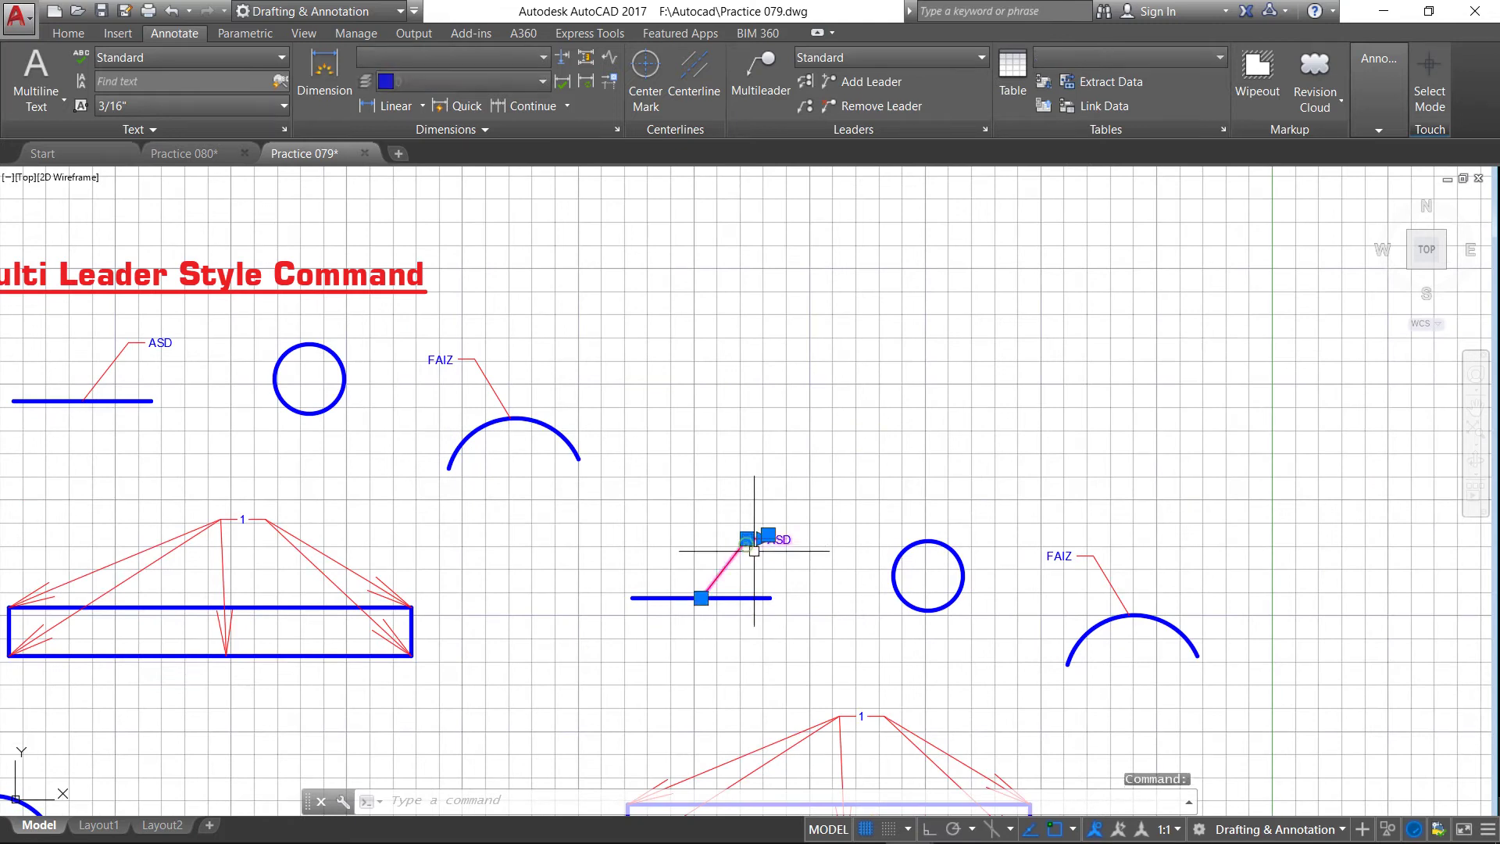
click(748, 538)
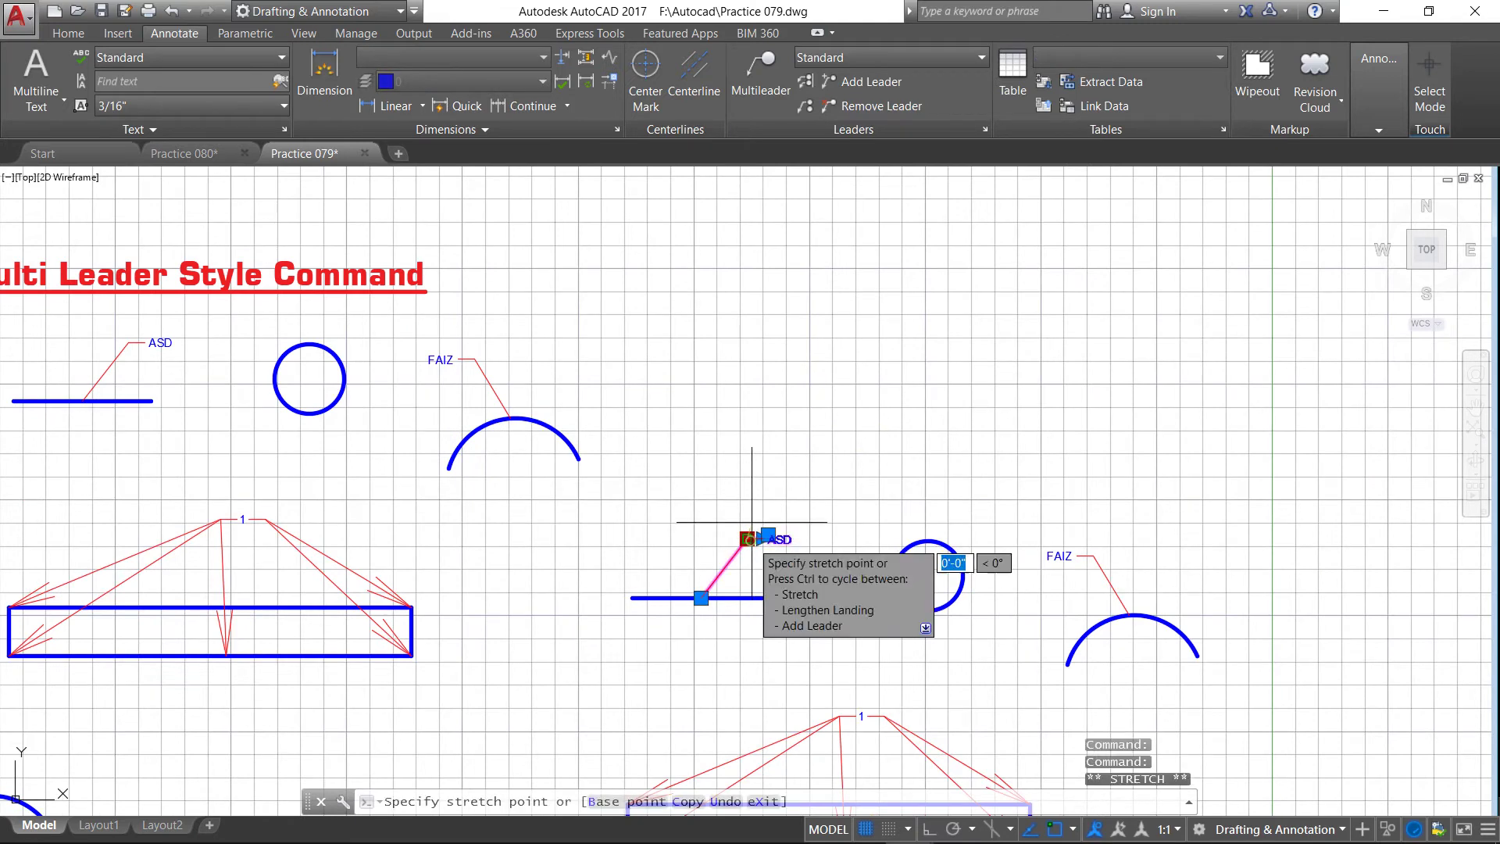
click(809, 445)
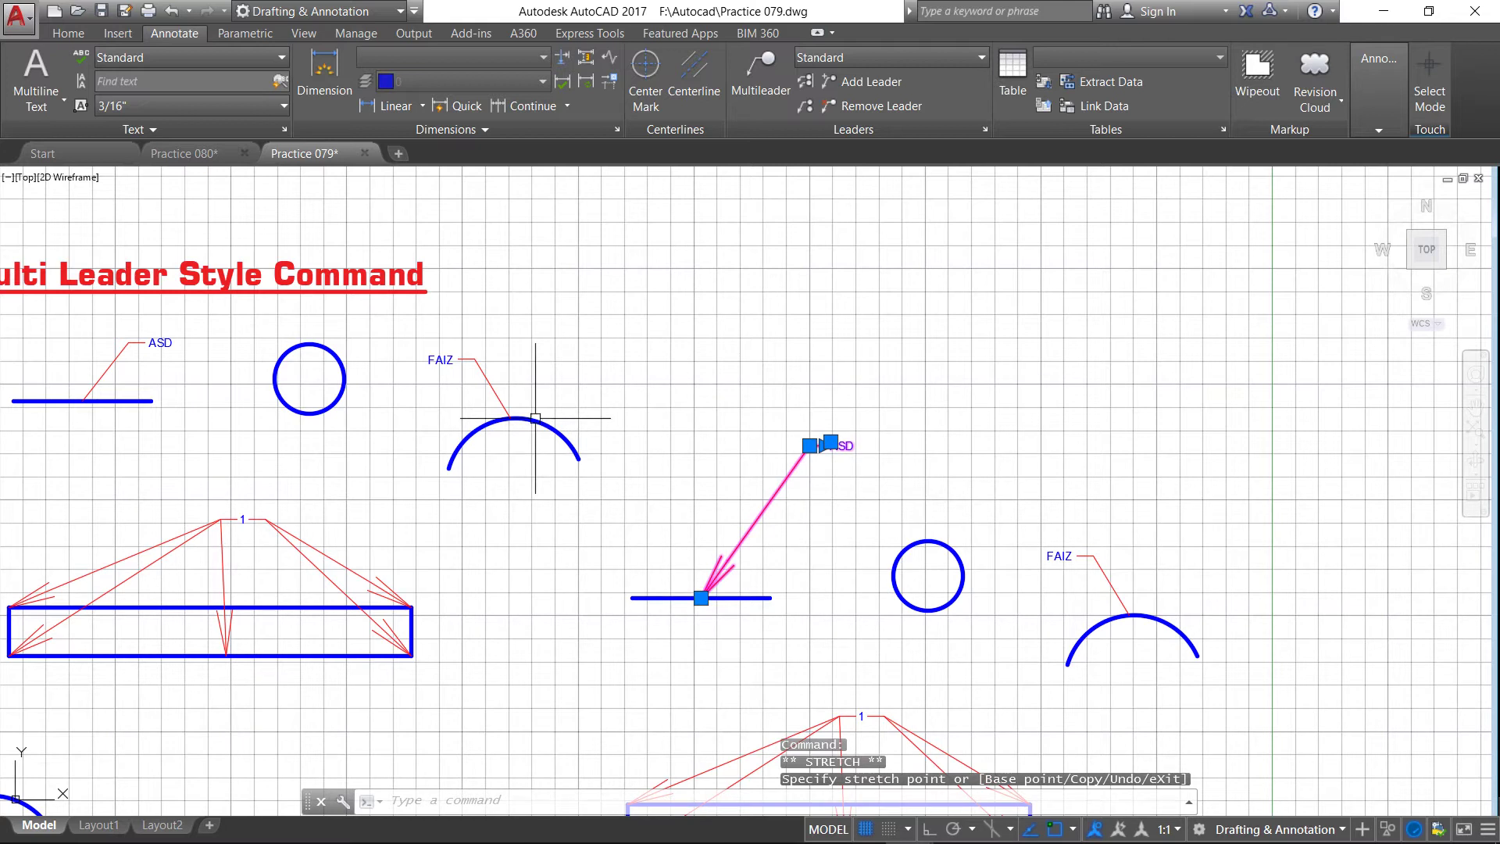
click(469, 353)
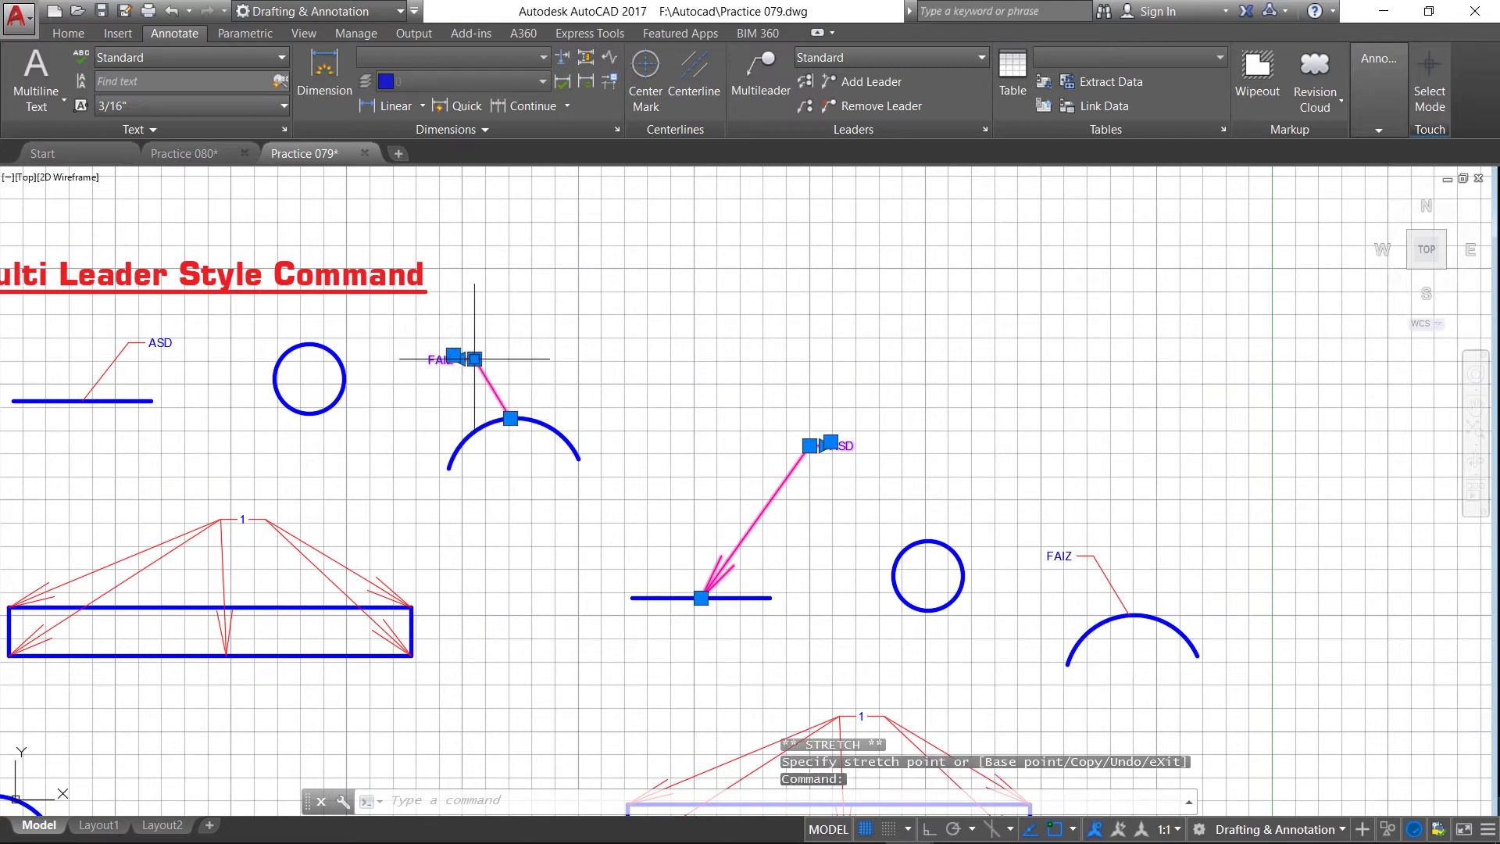
click(474, 359)
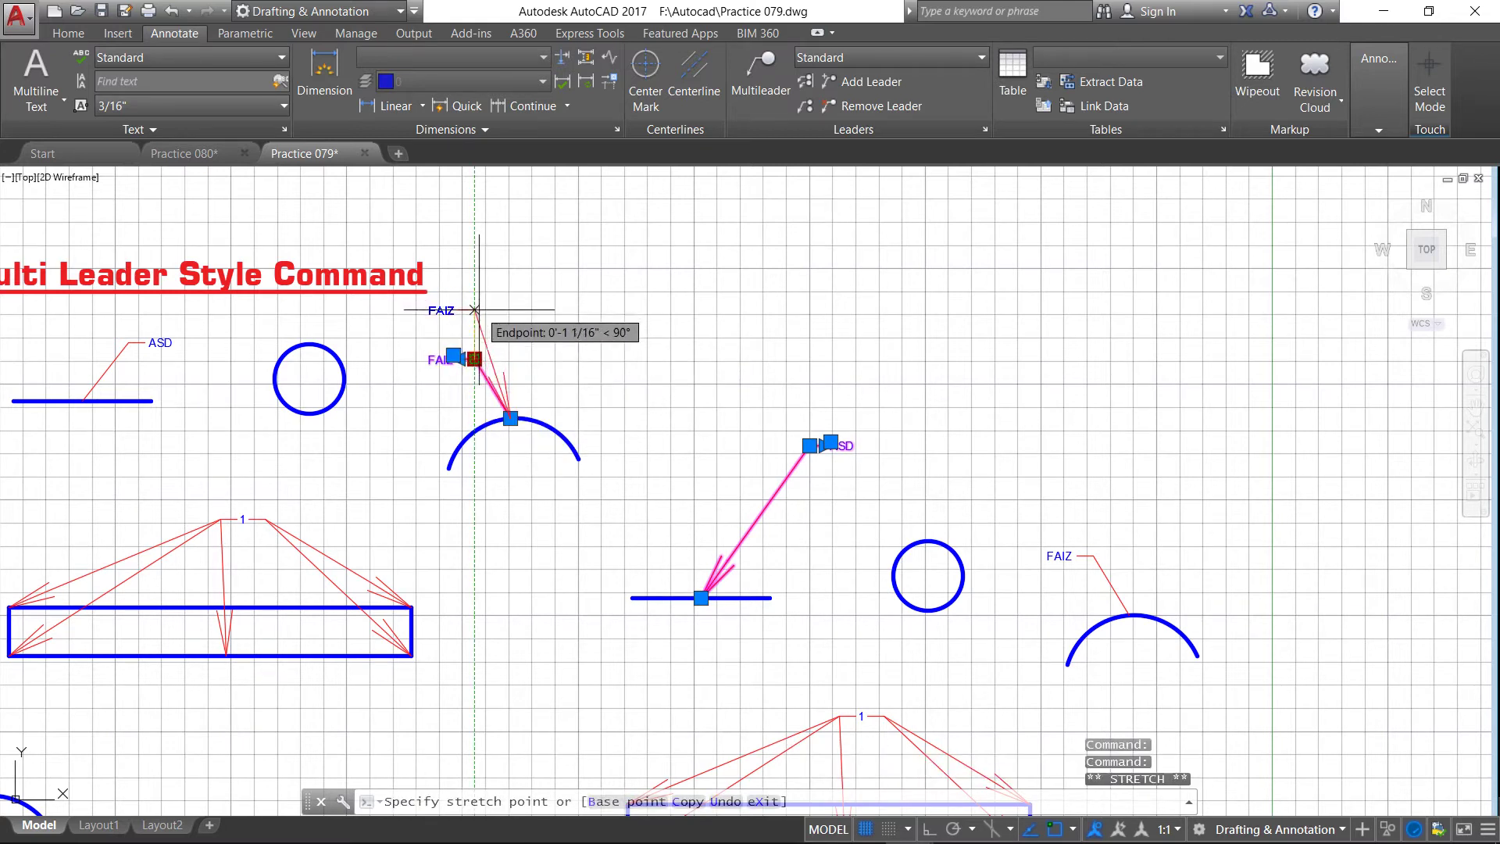
click(474, 309)
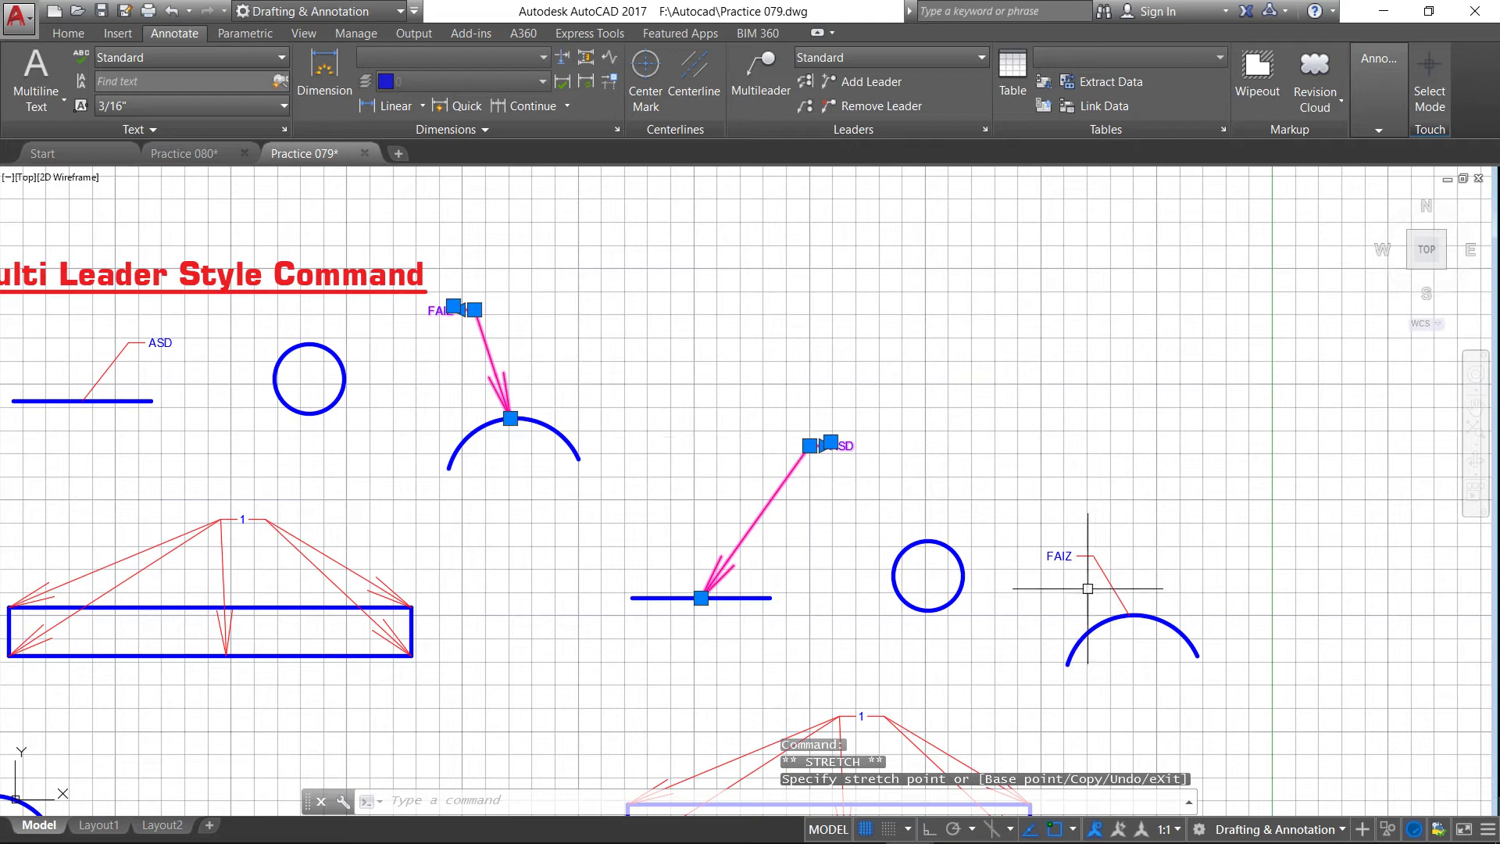
click(1093, 555)
click(1093, 555)
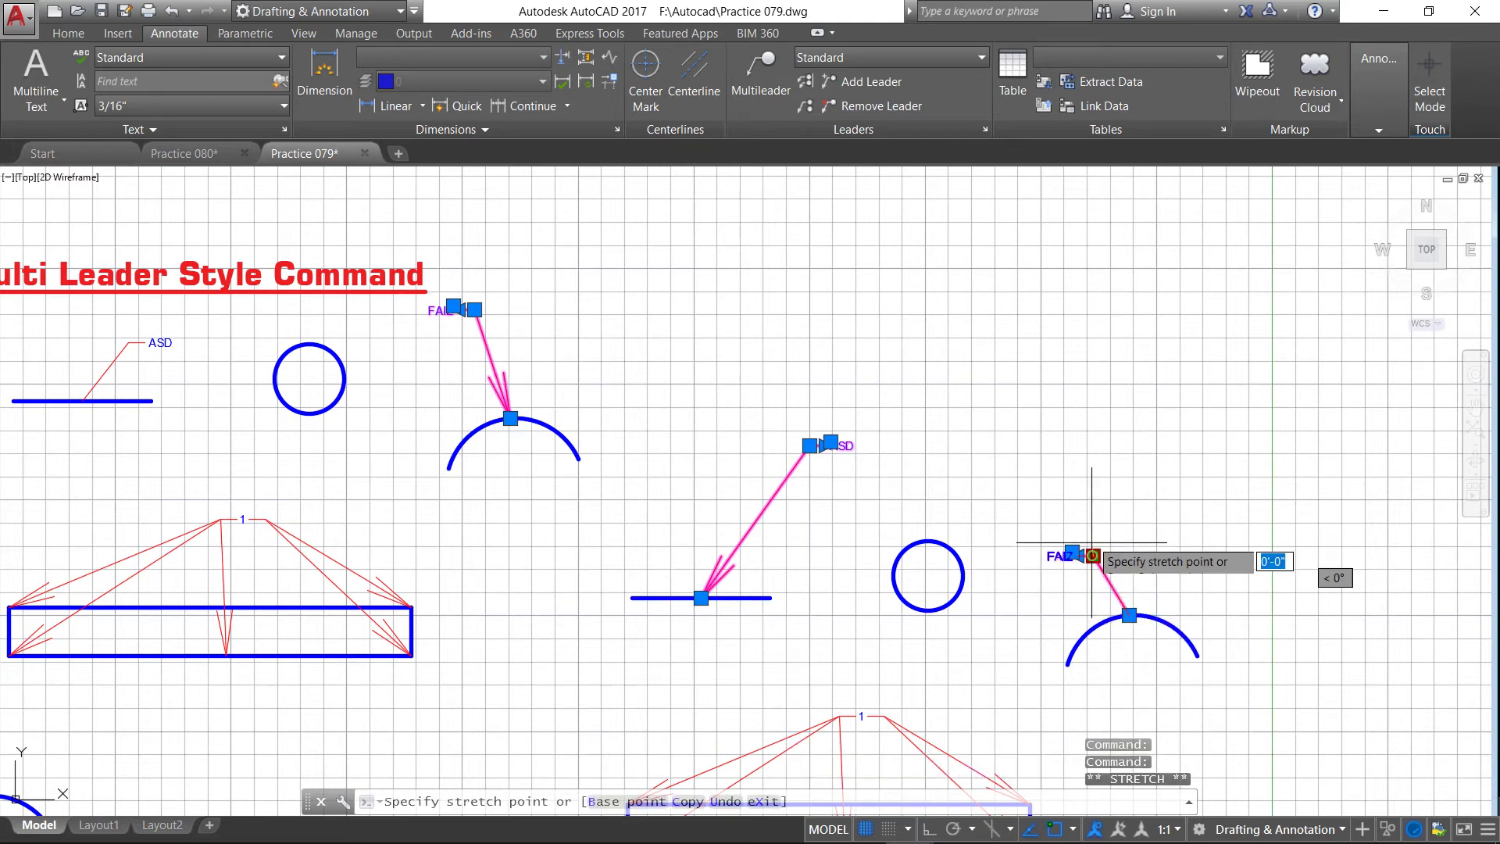
click(1046, 442)
scroll(974, 515, down, 5)
scroll(863, 529, up, 2)
scroll(742, 524, up, 2)
scroll(696, 519, up, 2)
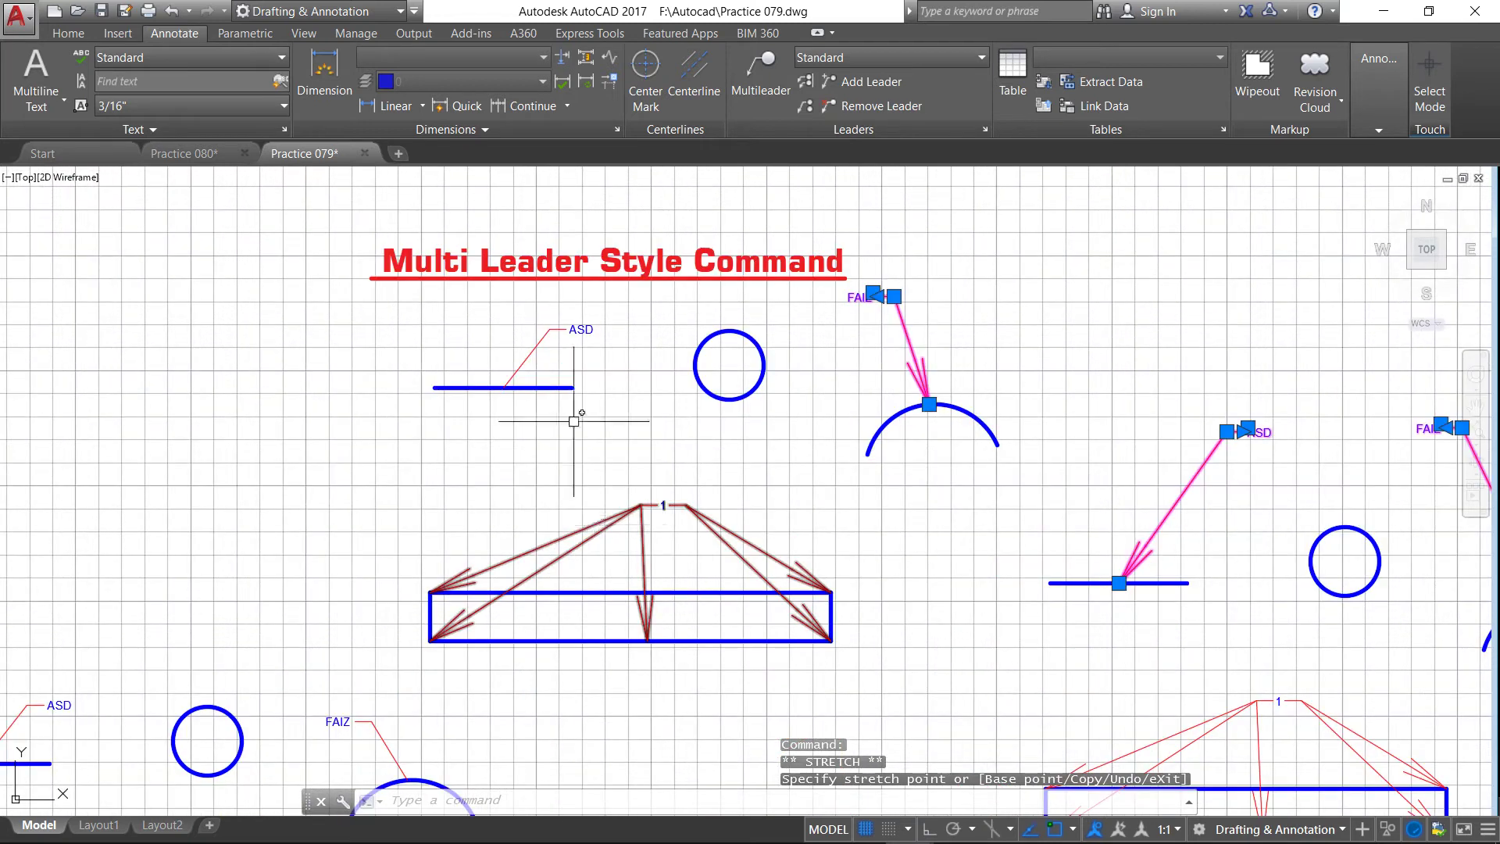
scroll(537, 340, up, 2)
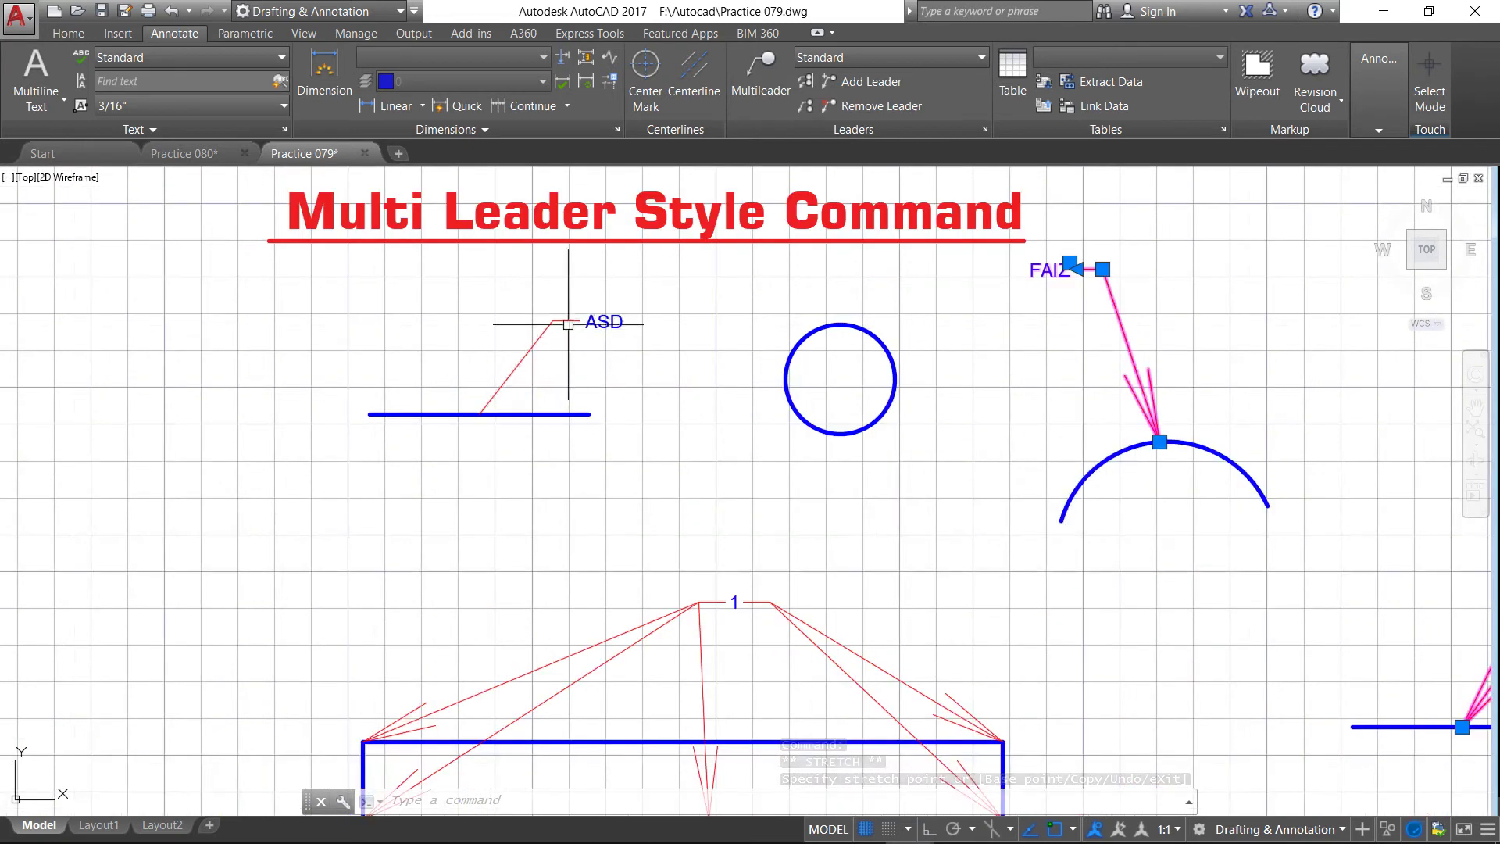
click(539, 321)
click(553, 320)
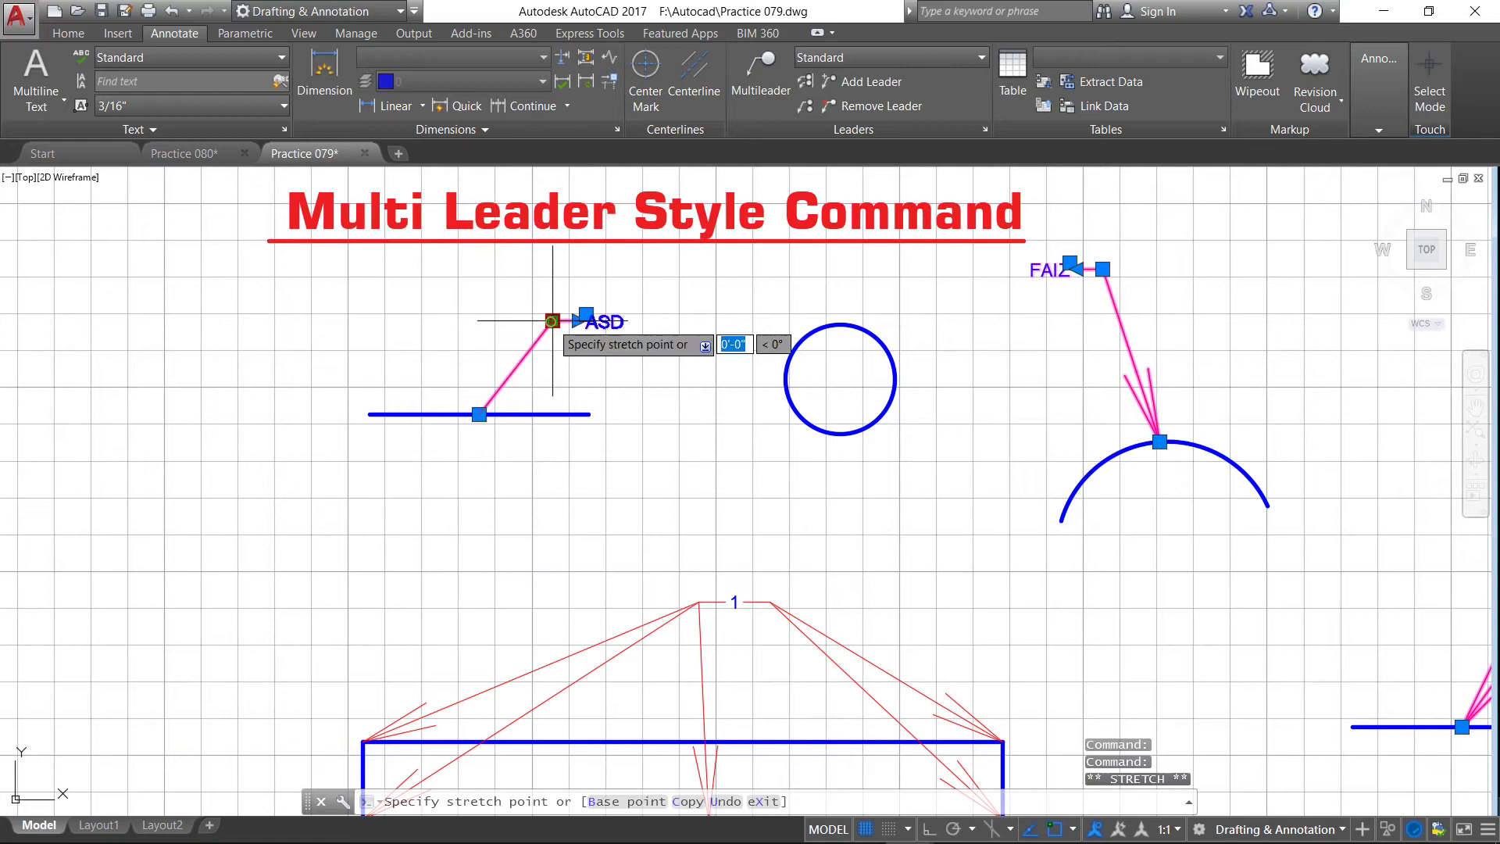
click(578, 276)
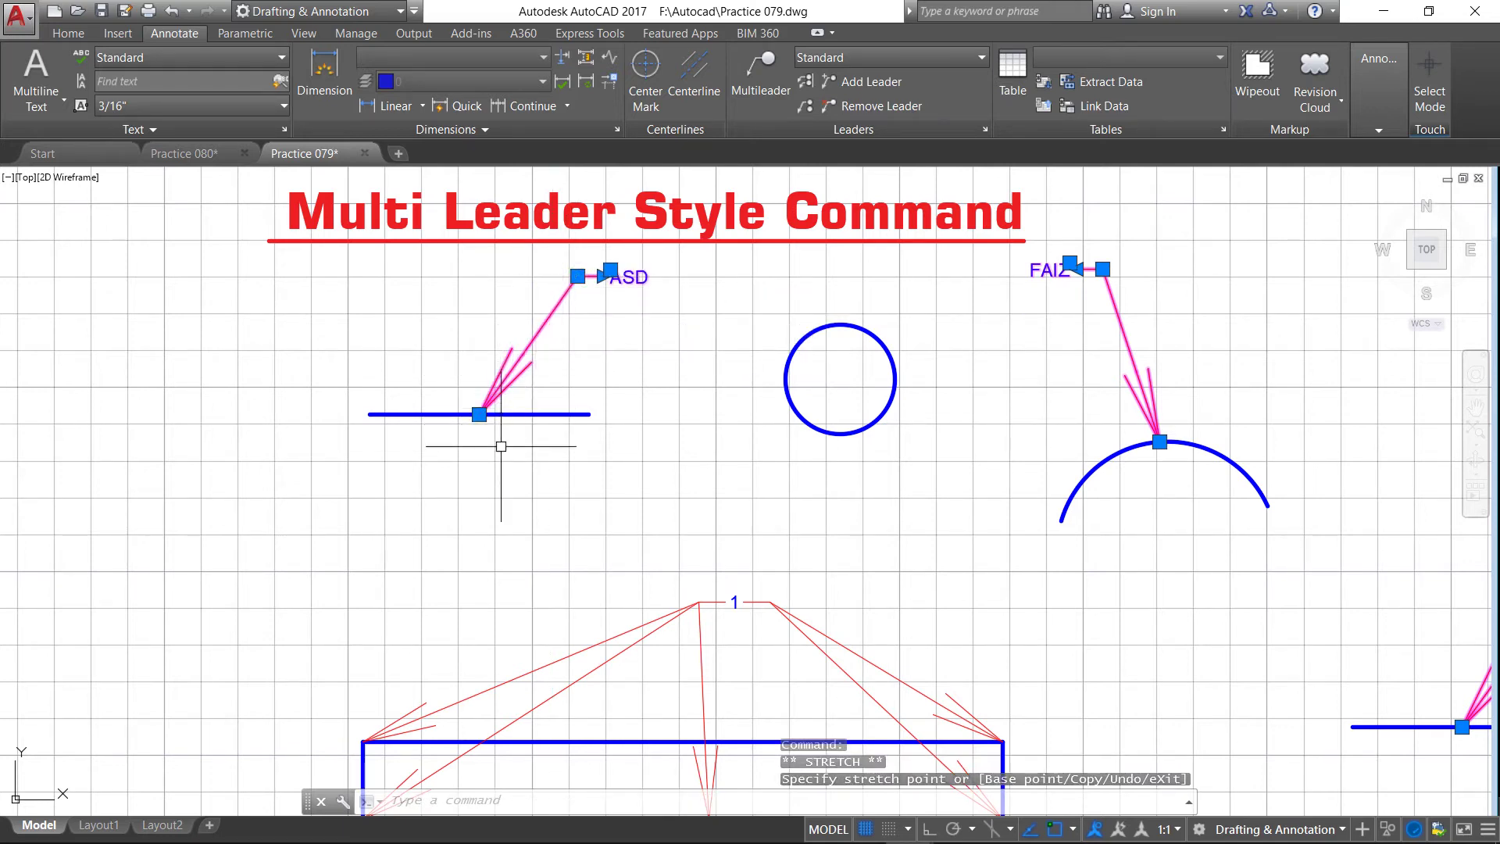
key(Escape)
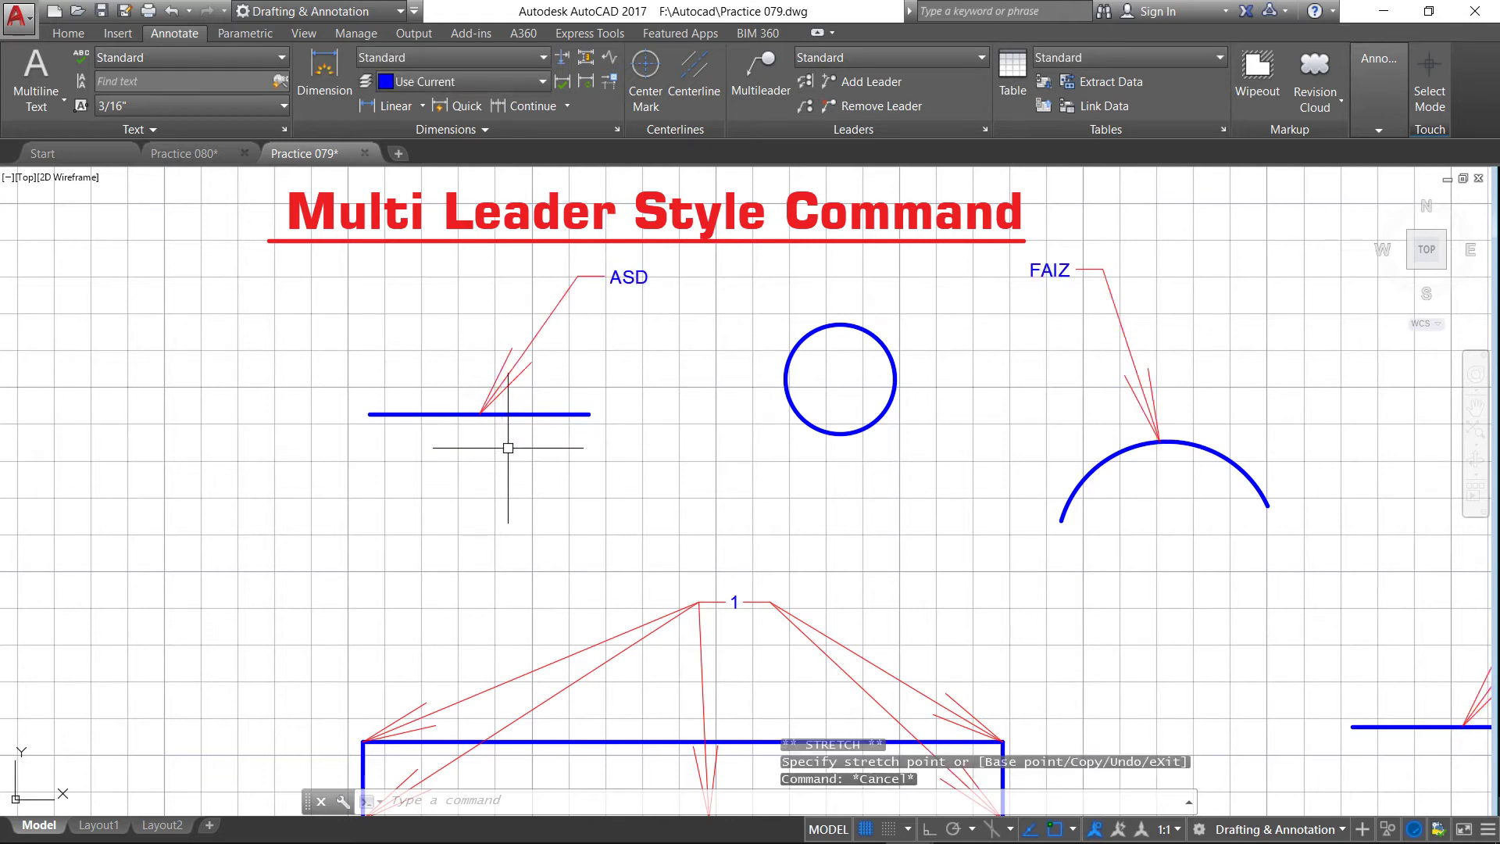
scroll(509, 448, down, 4)
scroll(508, 545, down, 4)
scroll(582, 493, up, 2)
scroll(582, 493, up, 4)
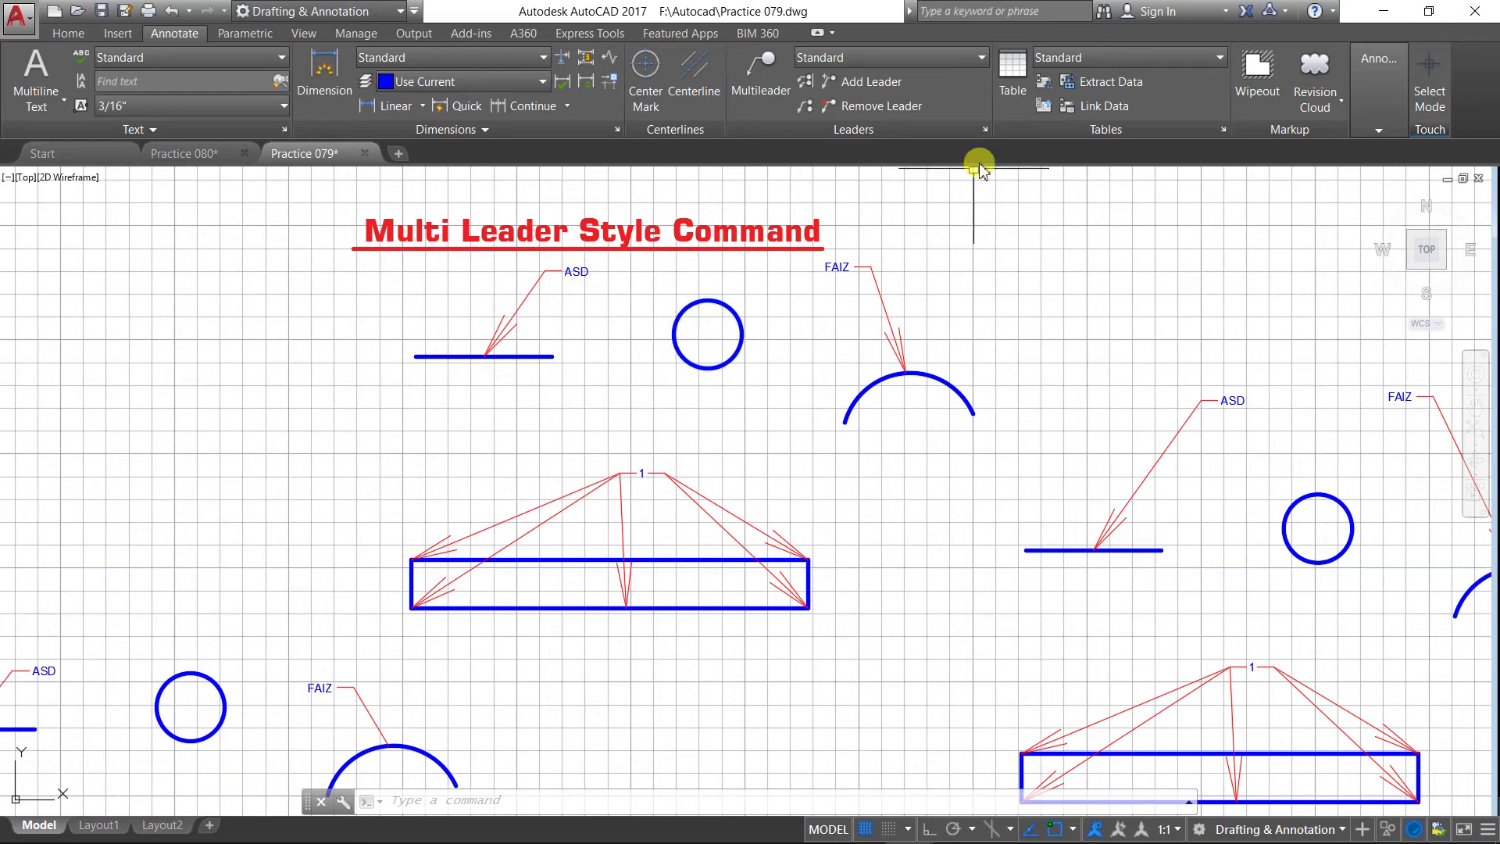
Step: Set the Standard multileader style's leader colour to Magenta and apply it
click(985, 129)
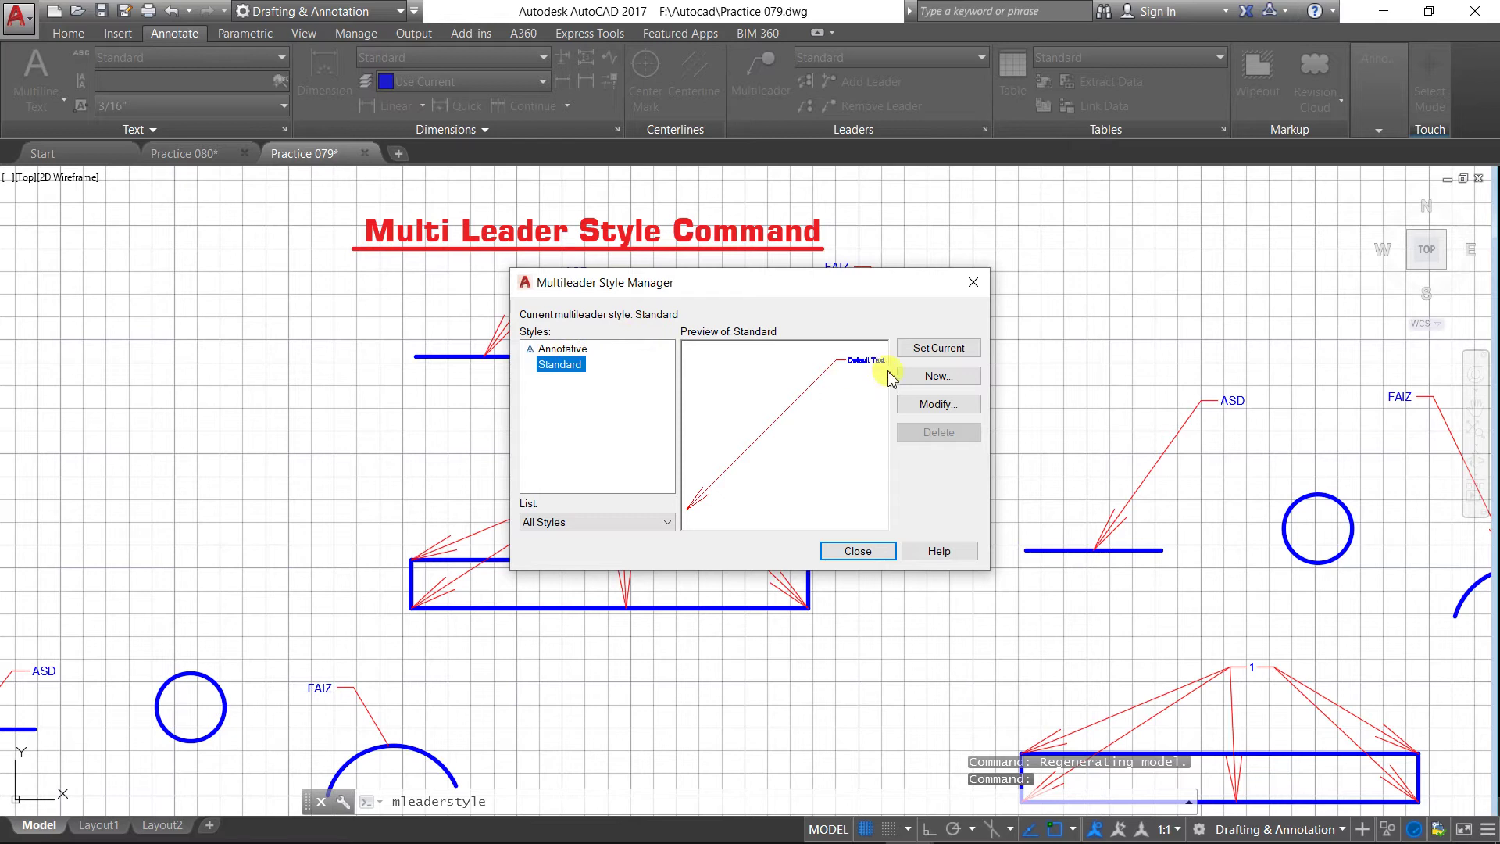
click(931, 407)
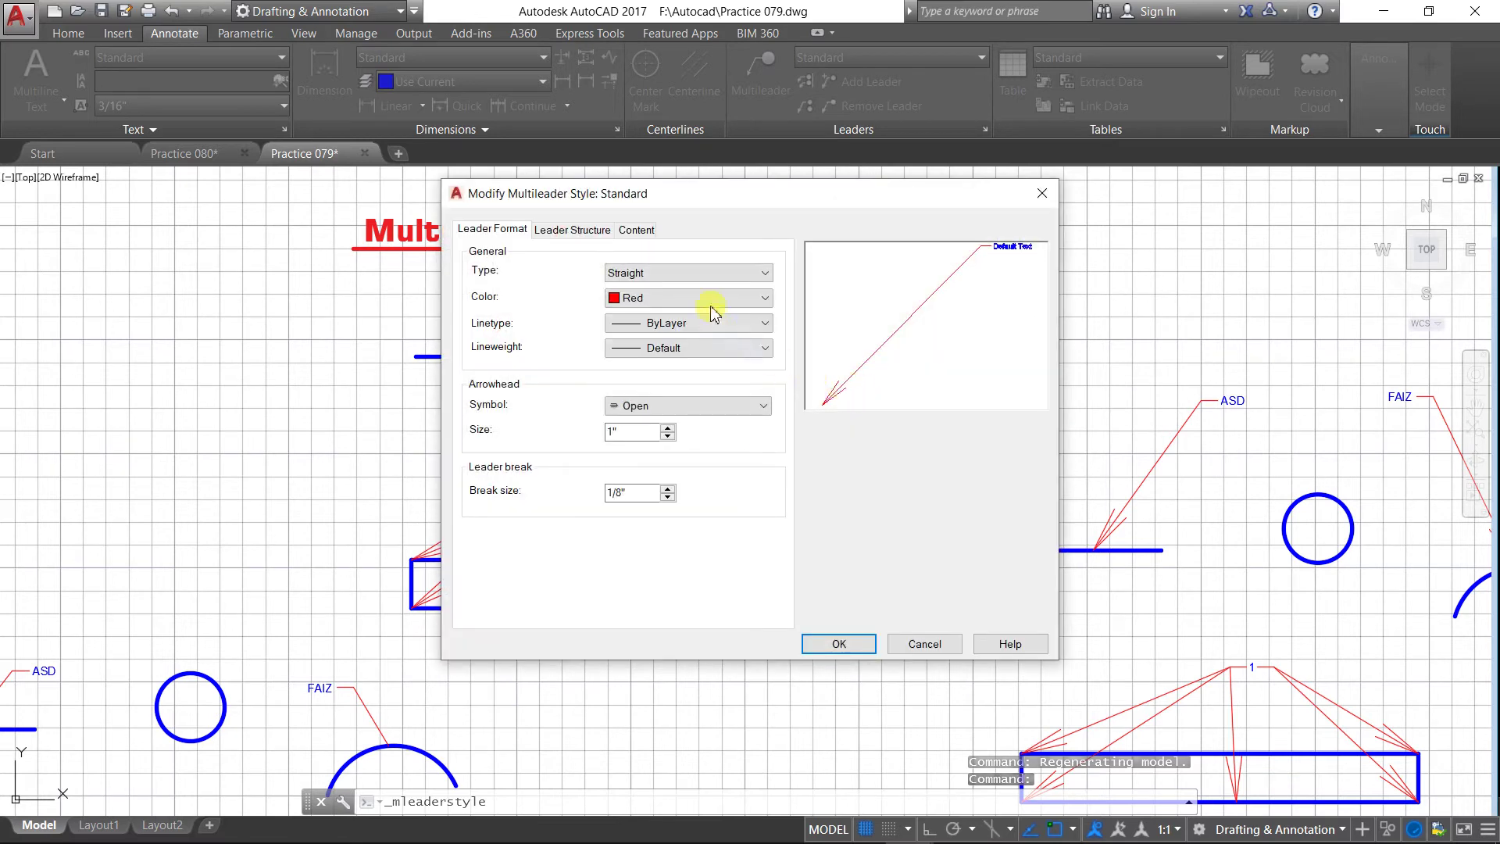
click(763, 297)
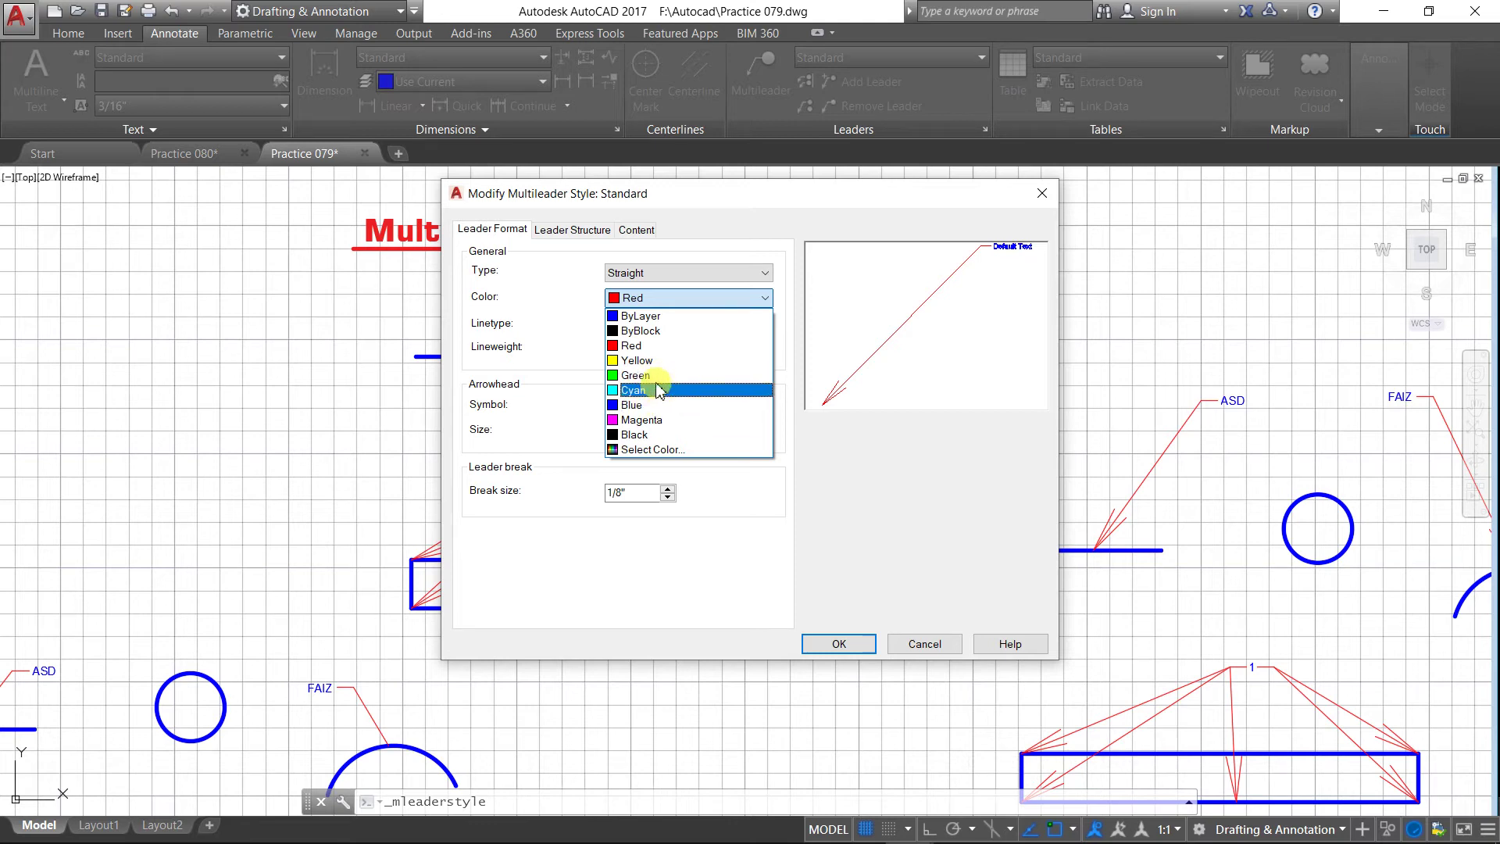
click(658, 422)
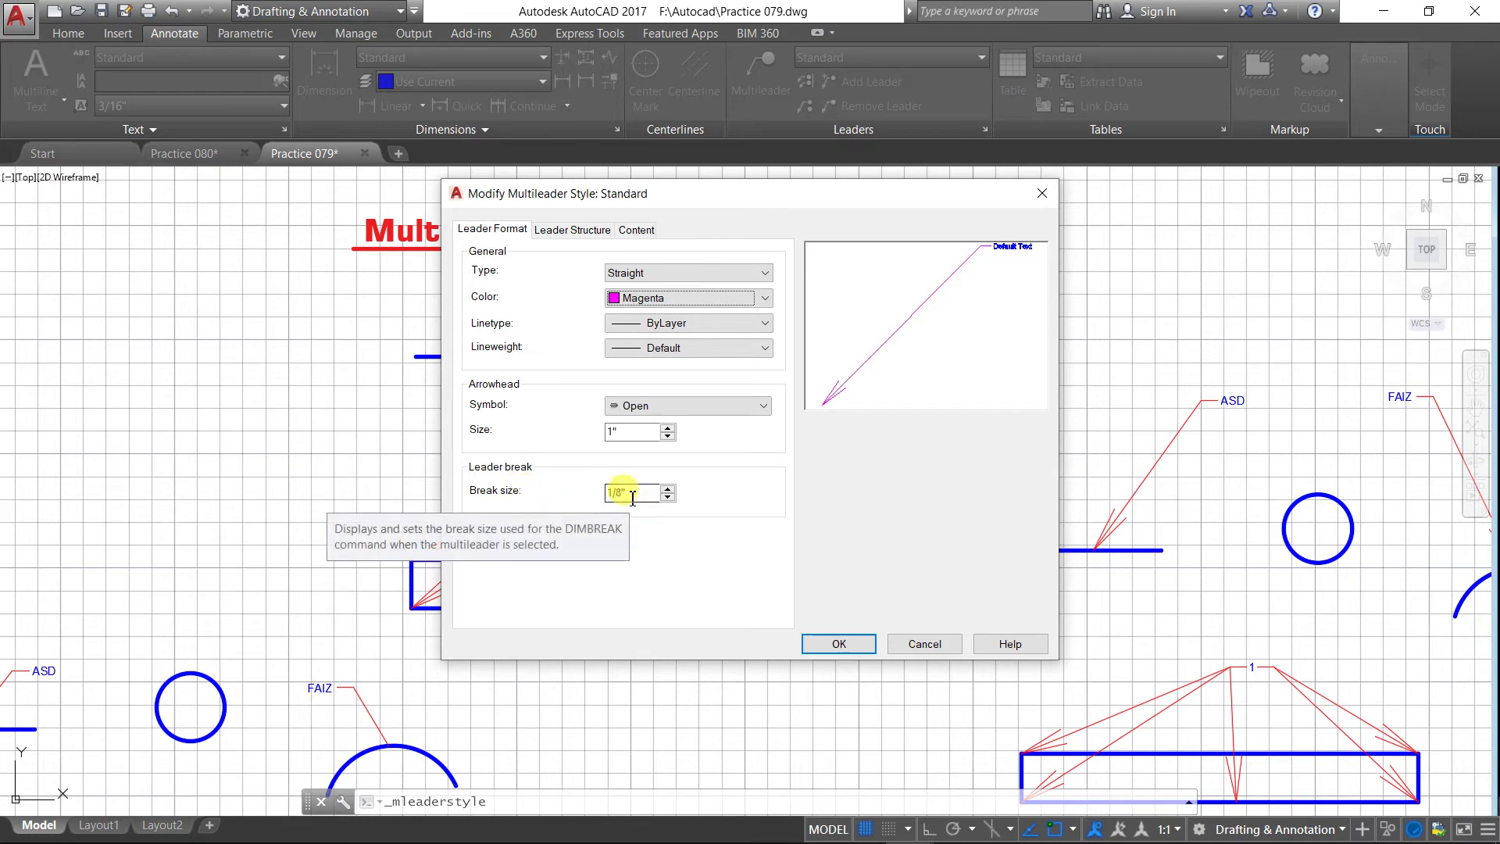
click(831, 645)
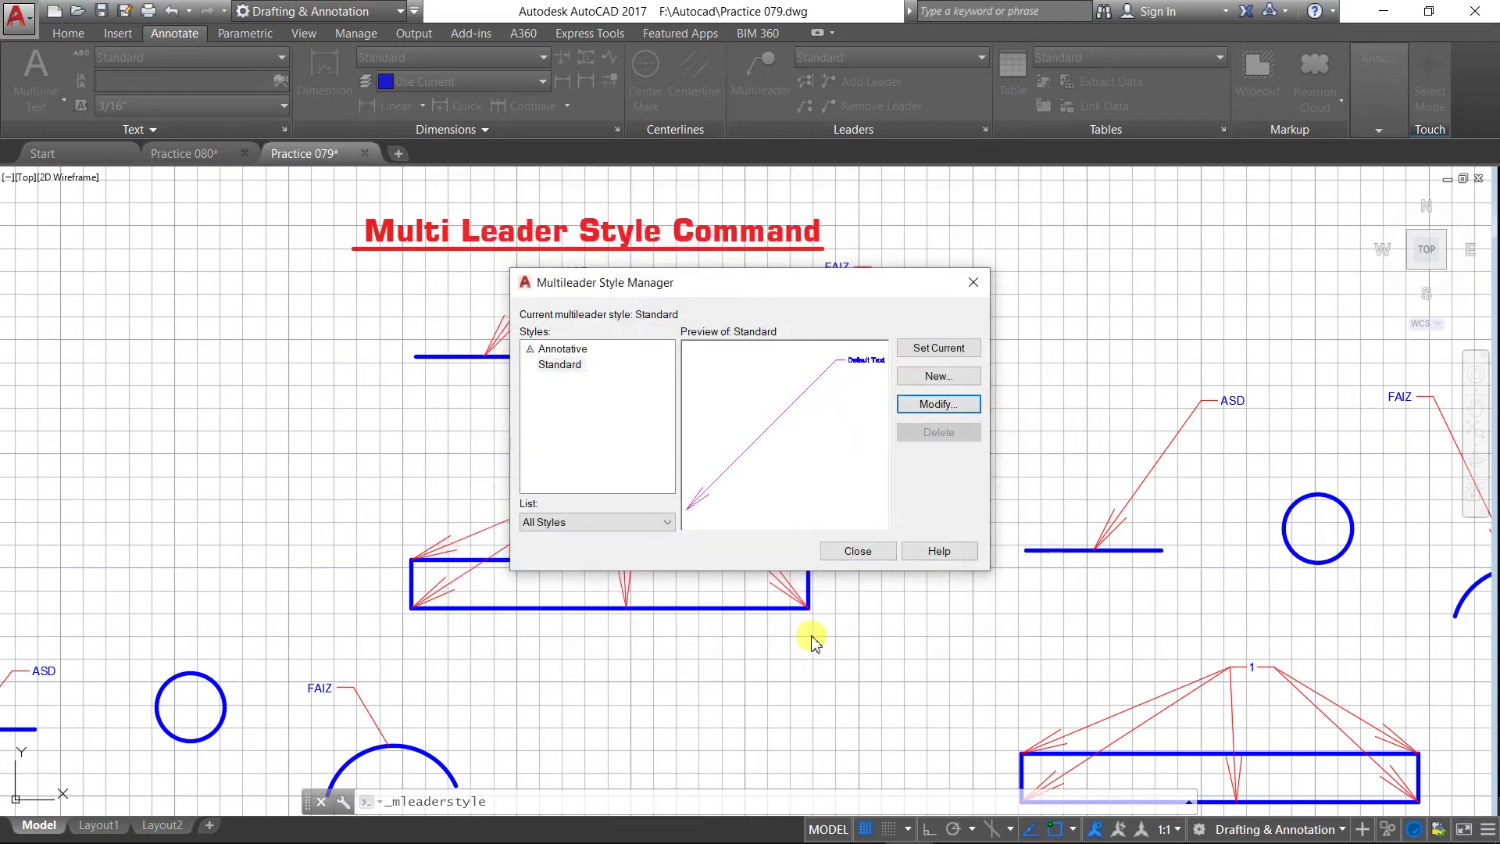
click(843, 552)
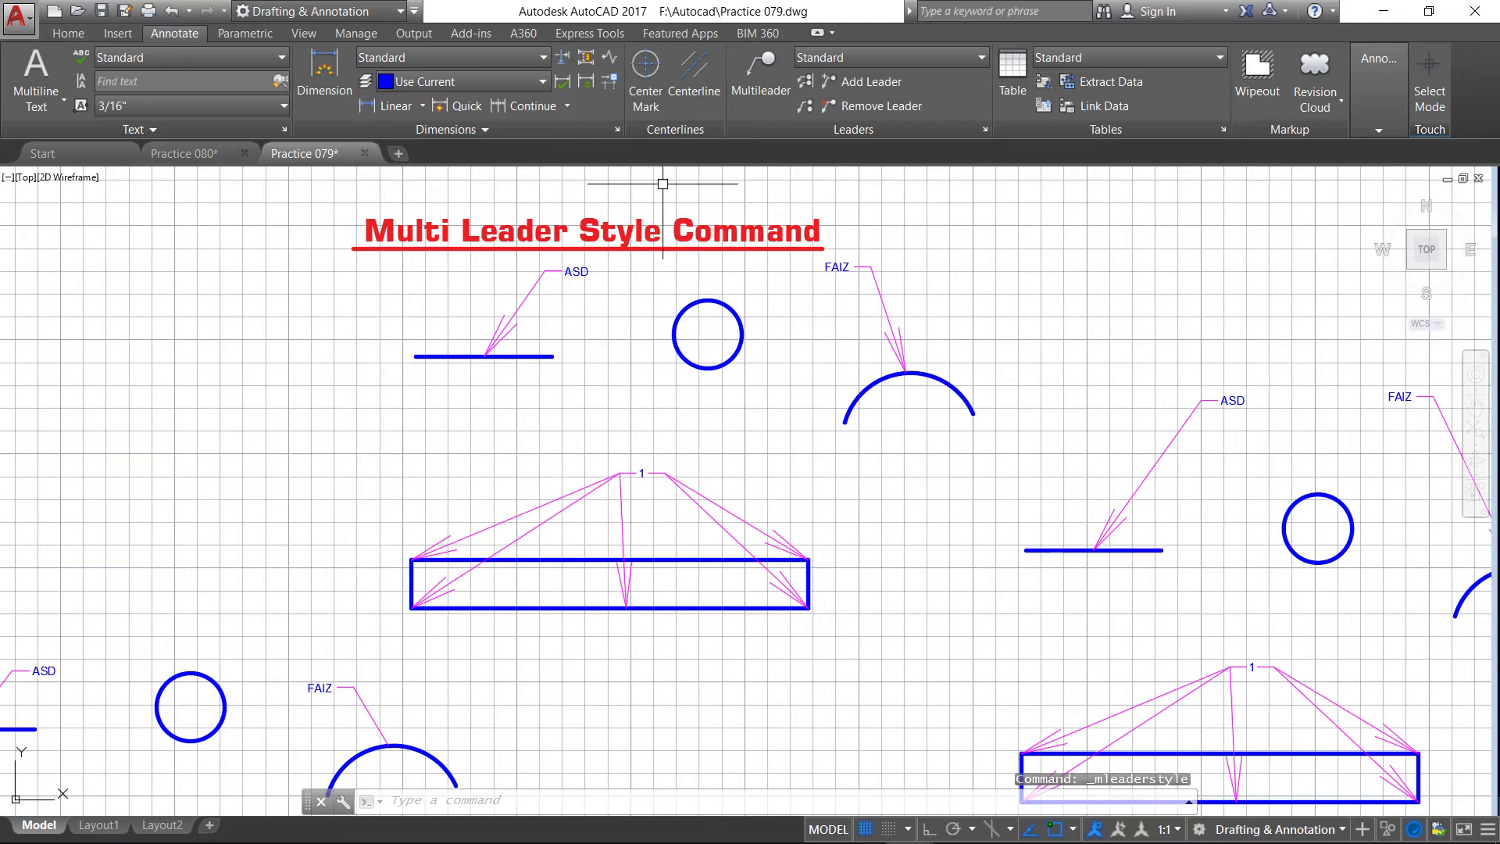
Step: Reduce the Standard style's arrowhead size from 1" to 3/8" and apply it
click(984, 130)
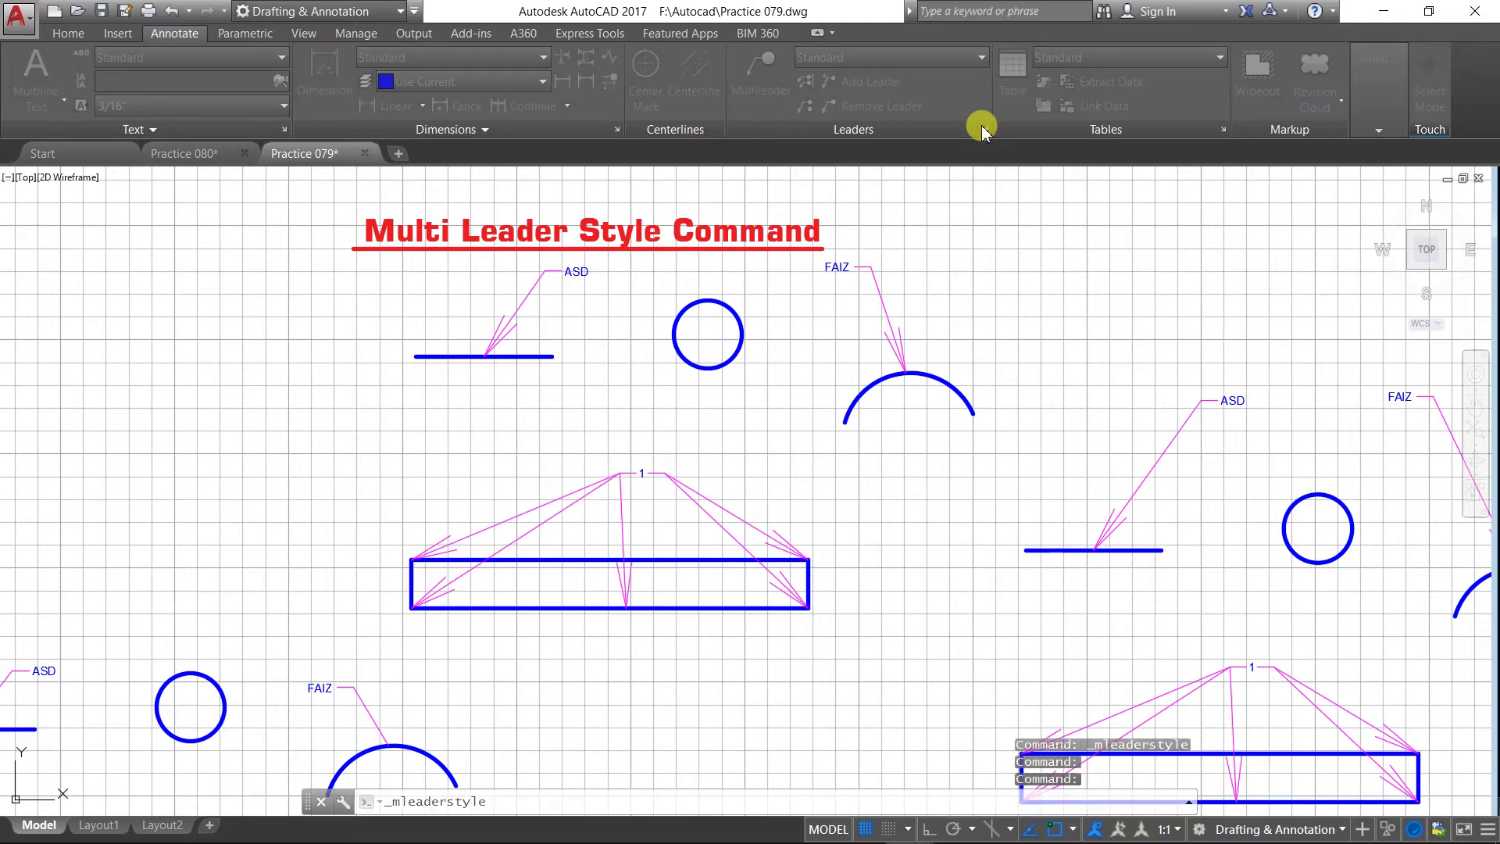
click(920, 404)
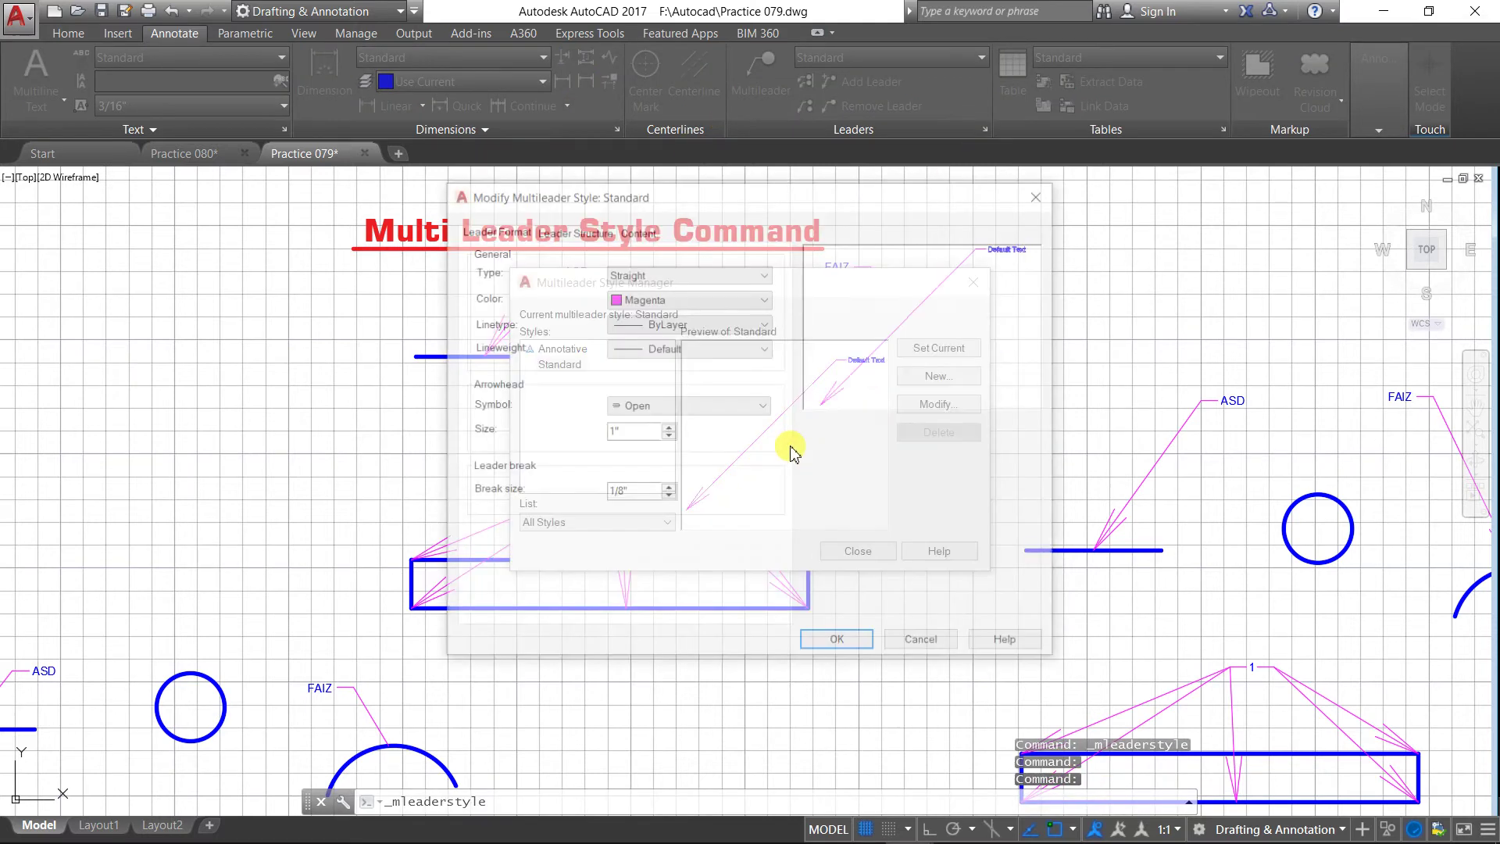
click(668, 435)
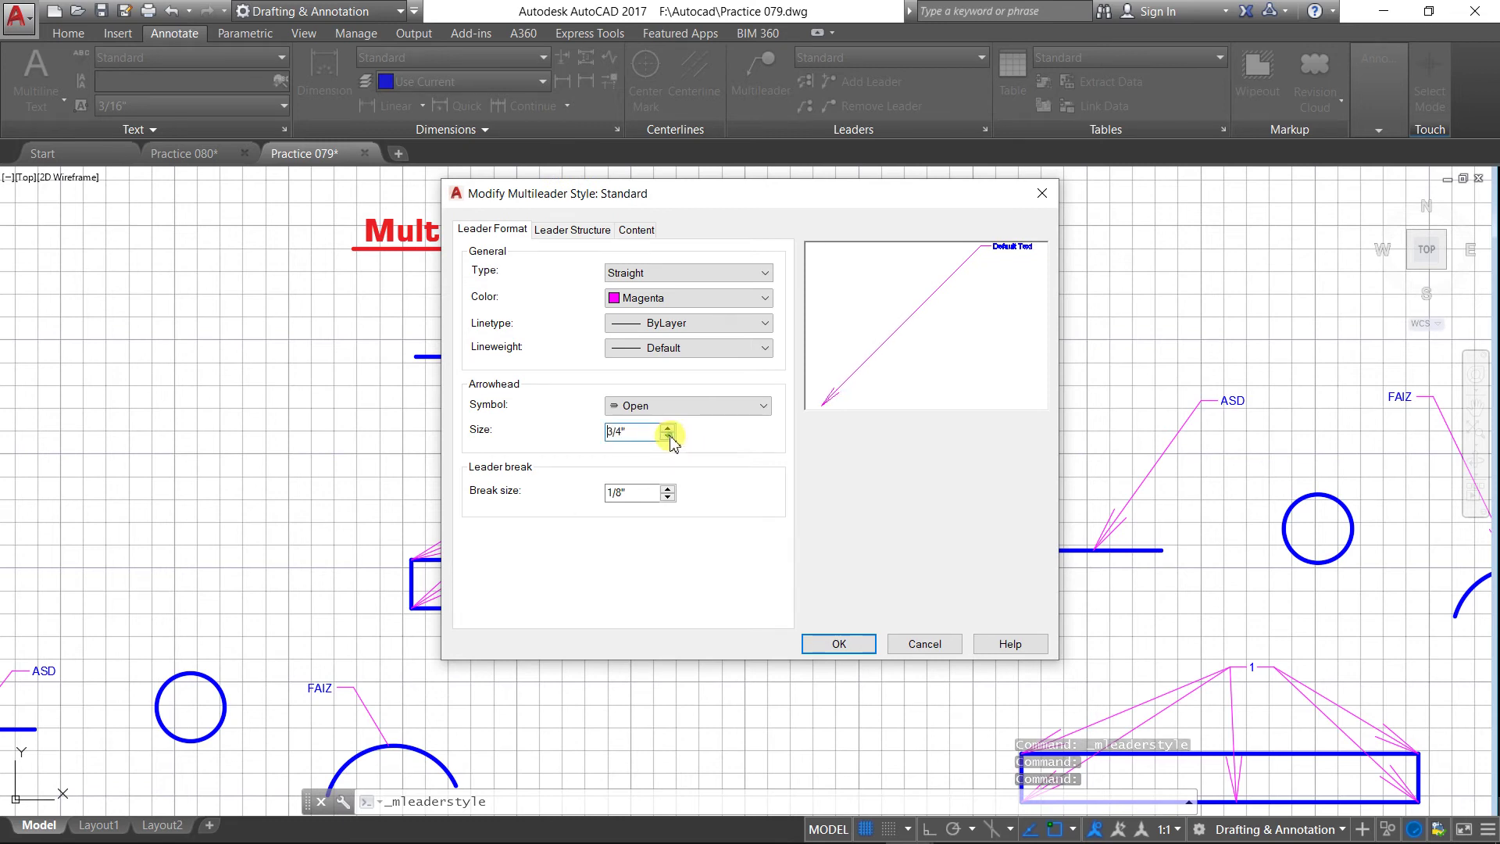
click(668, 435)
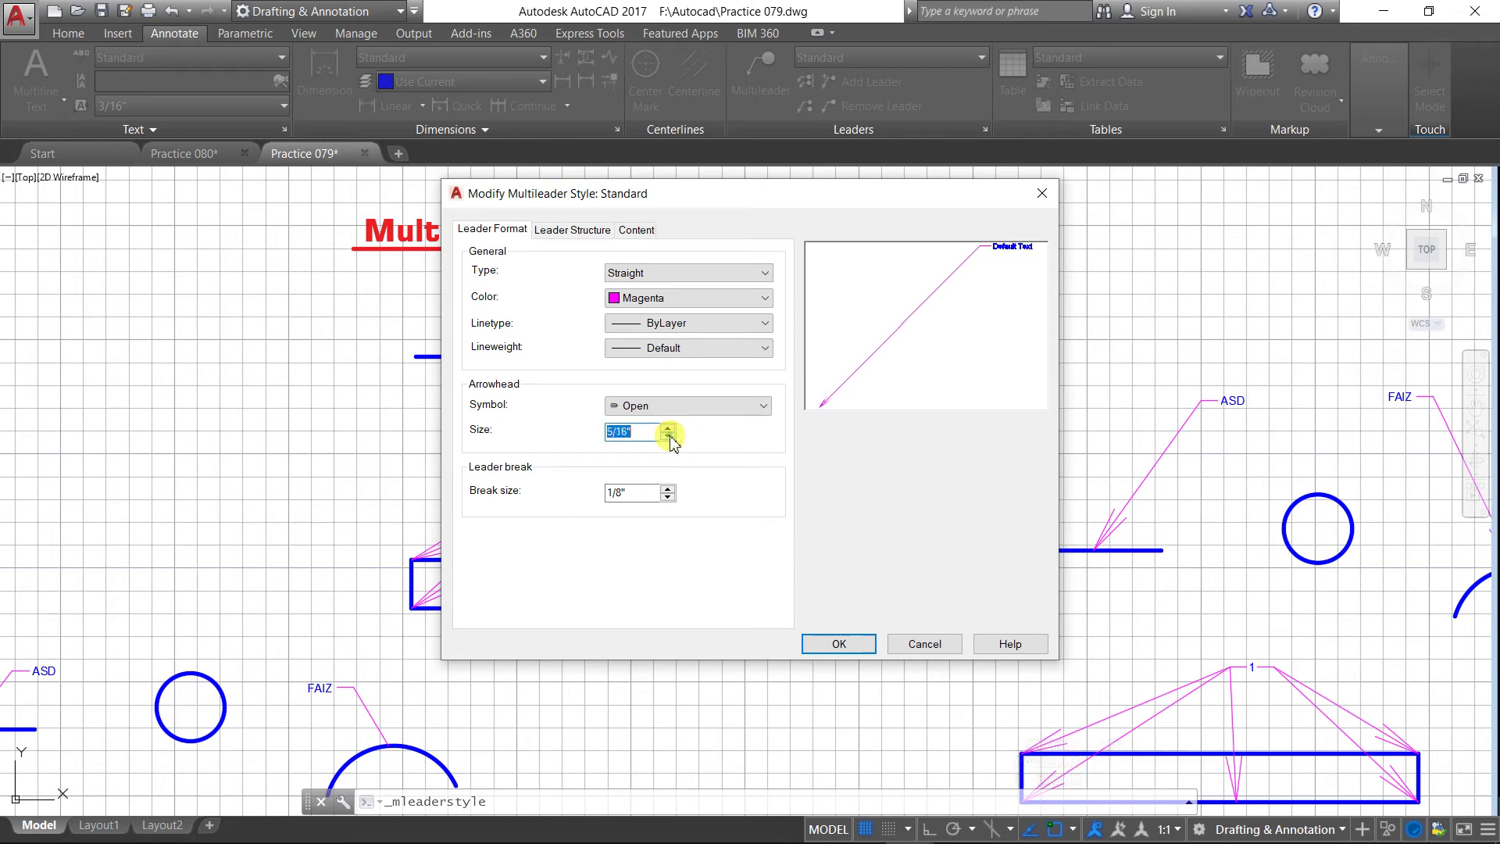
click(669, 429)
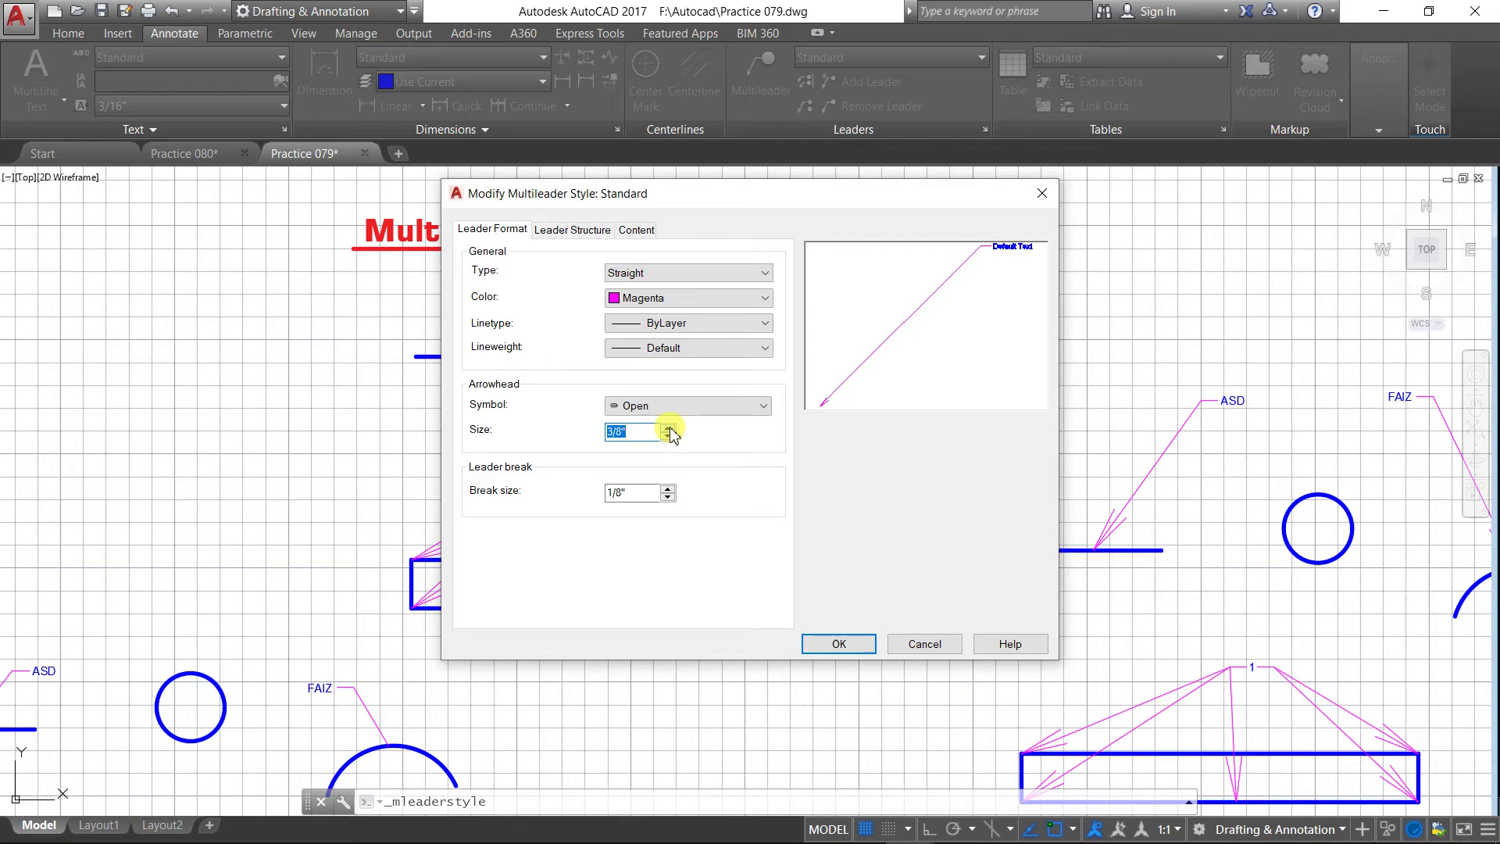
click(838, 644)
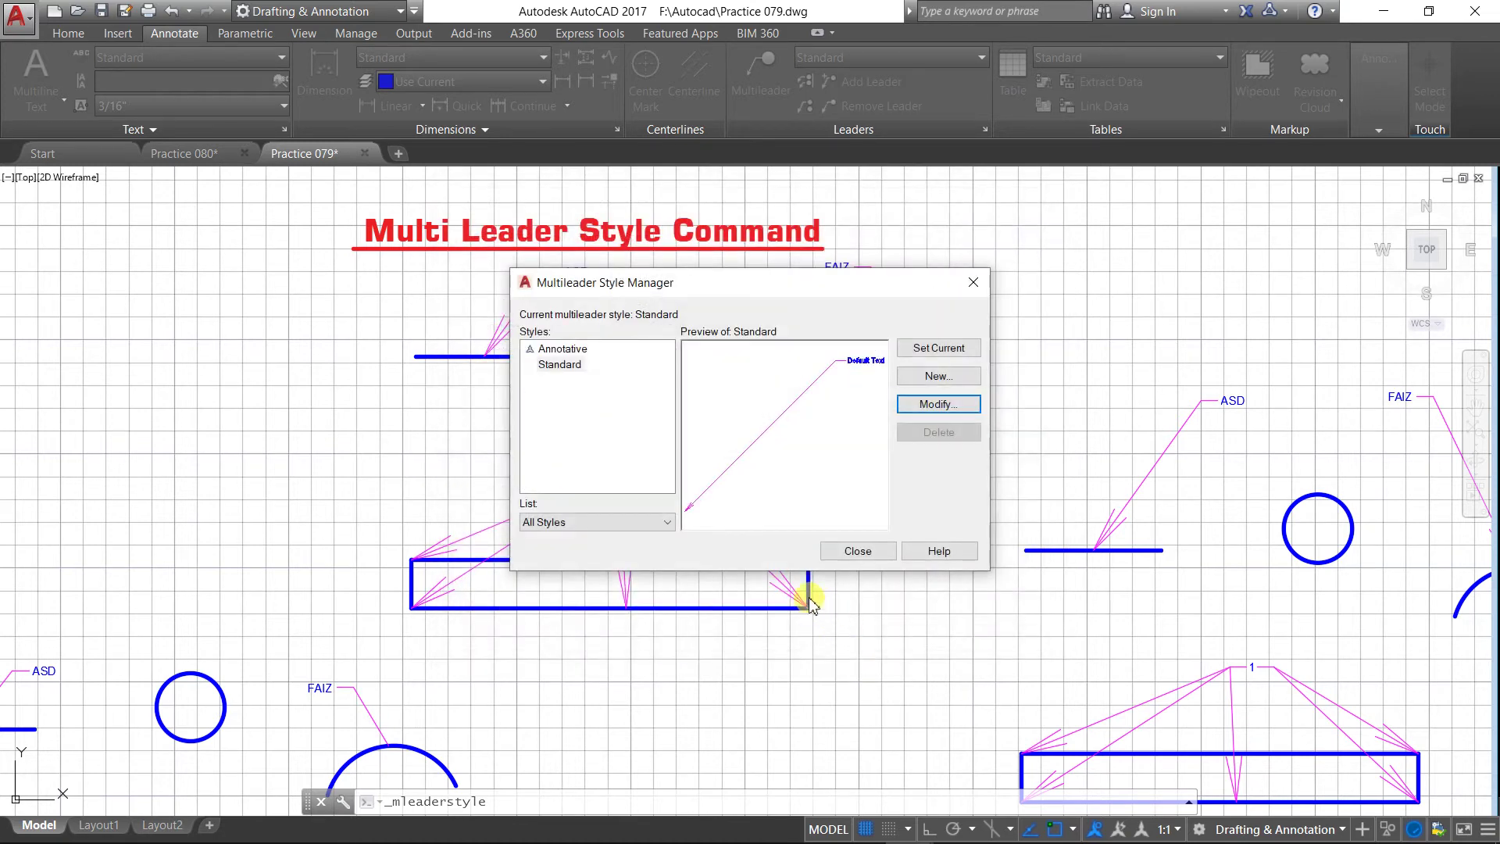
click(857, 551)
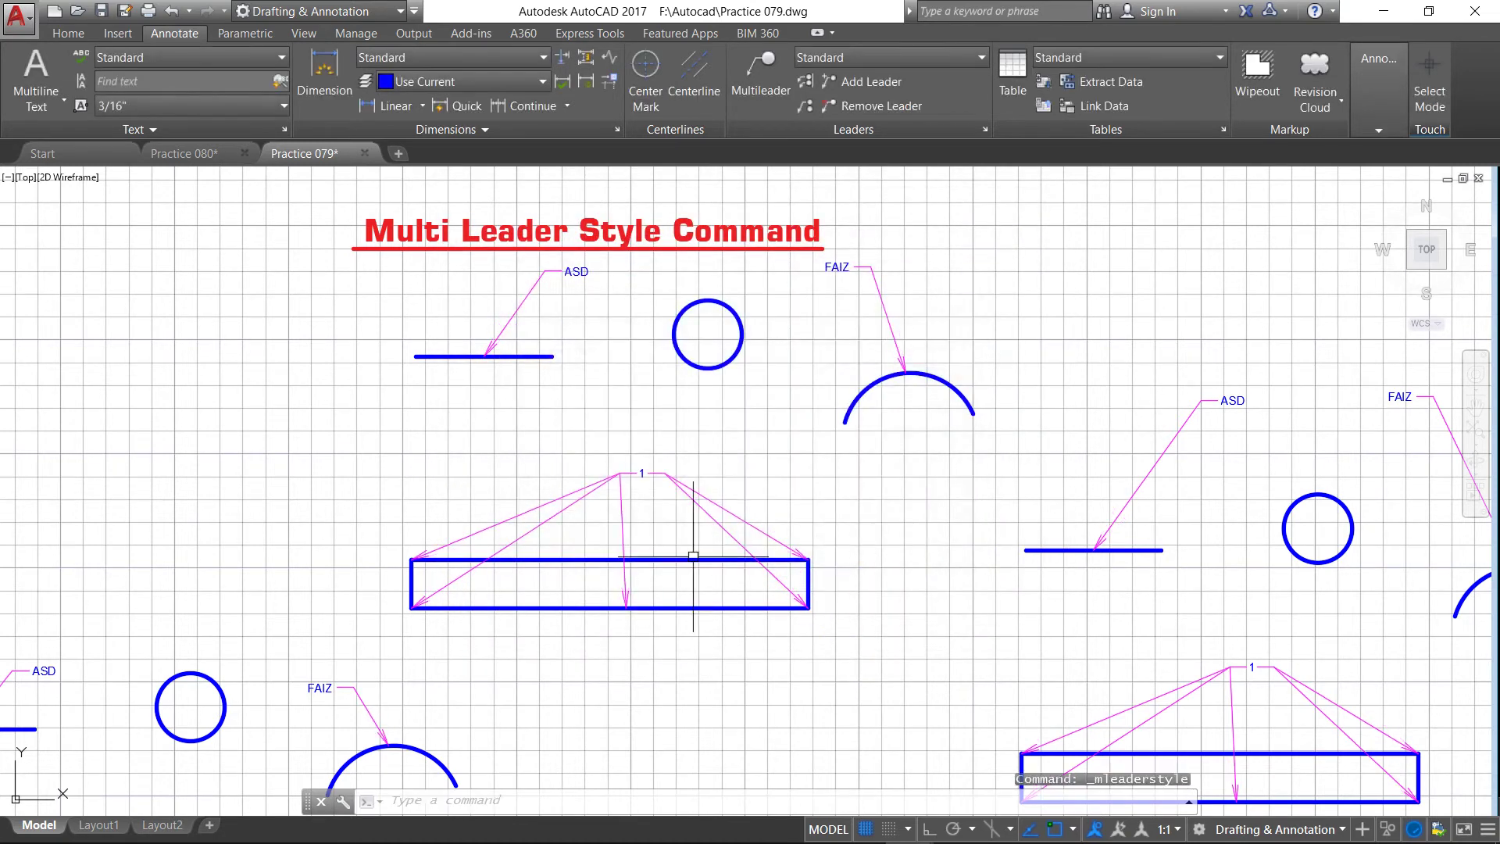
Step: Switch the Standard style's arrowhead symbol from Open to Closed filled and apply it
scroll(516, 356, up, 5)
scroll(519, 355, down, 5)
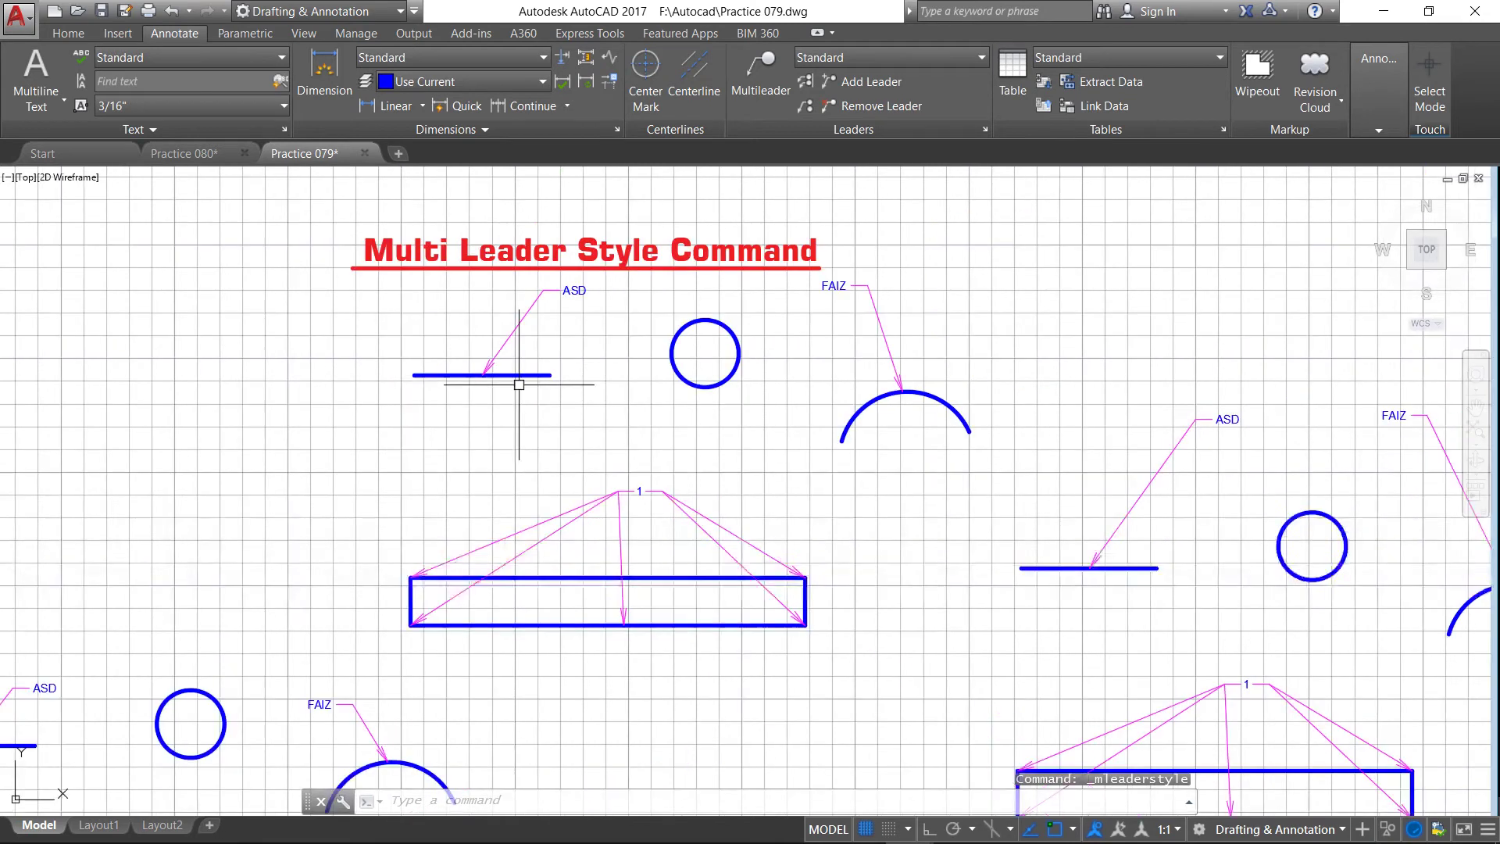
click(986, 133)
click(945, 402)
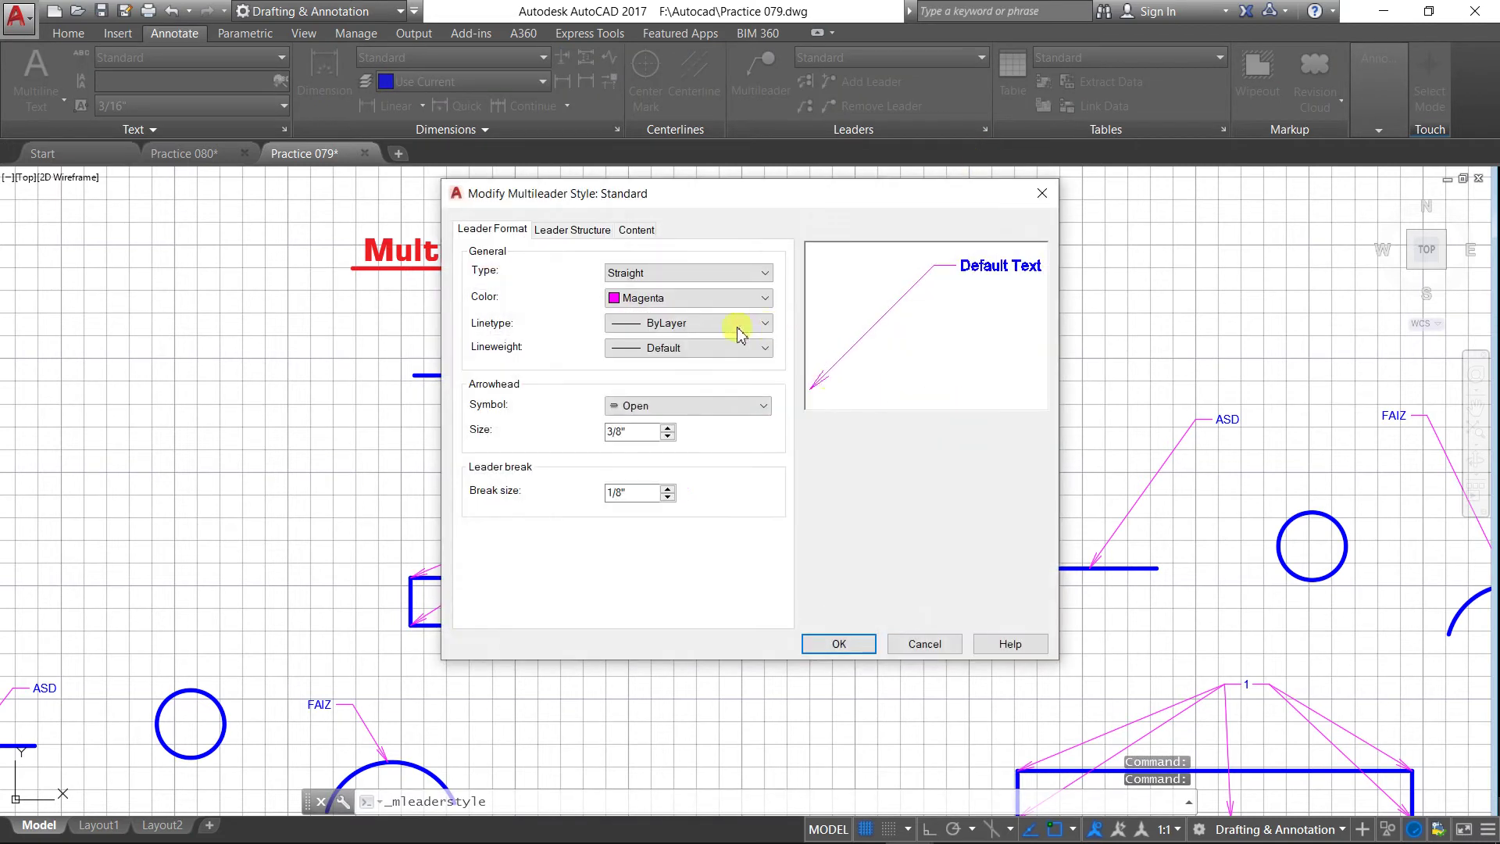
click(764, 406)
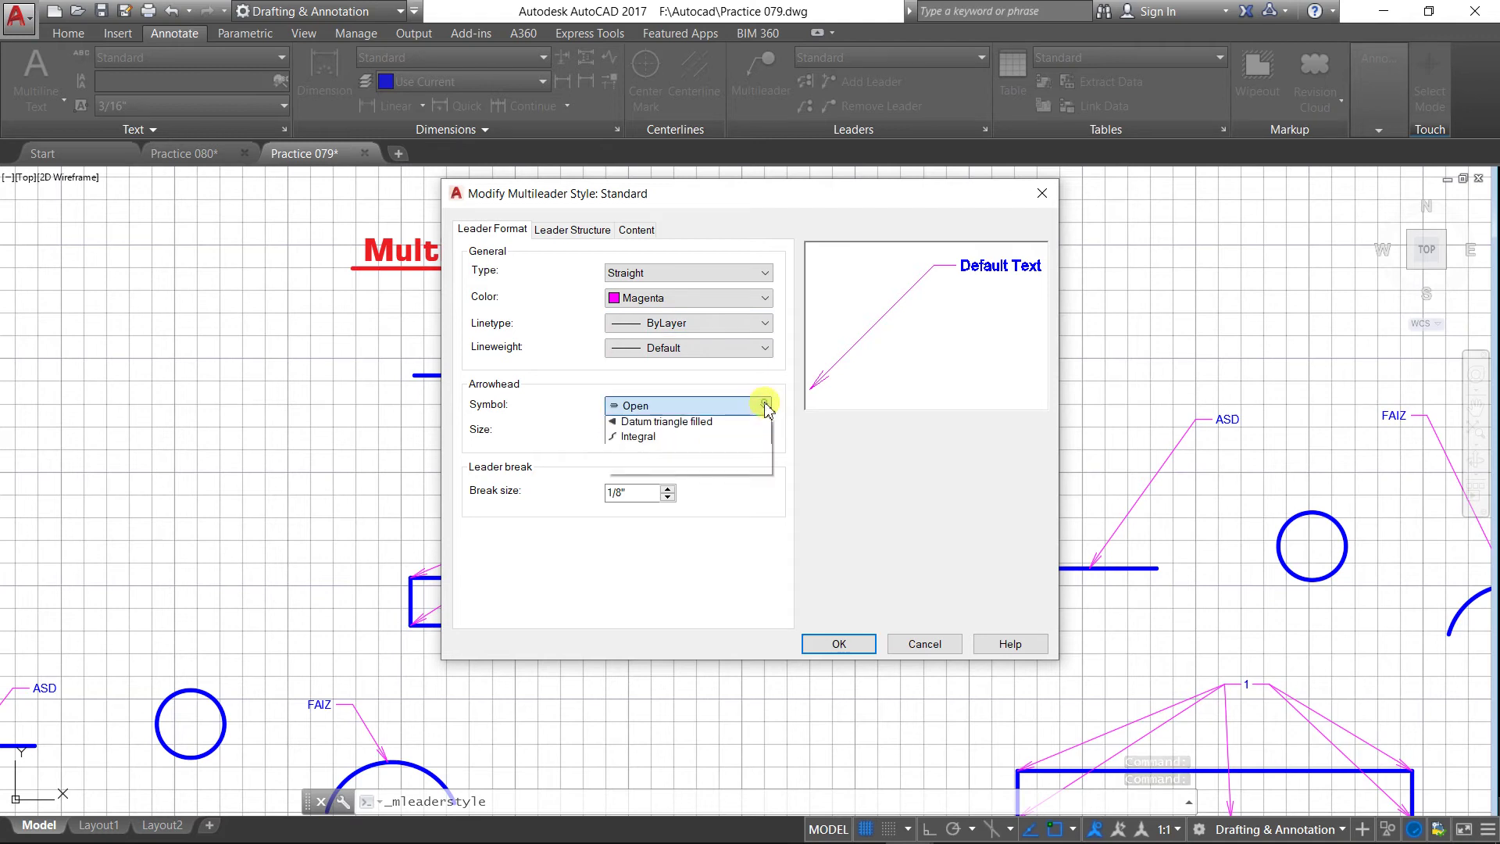
click(684, 430)
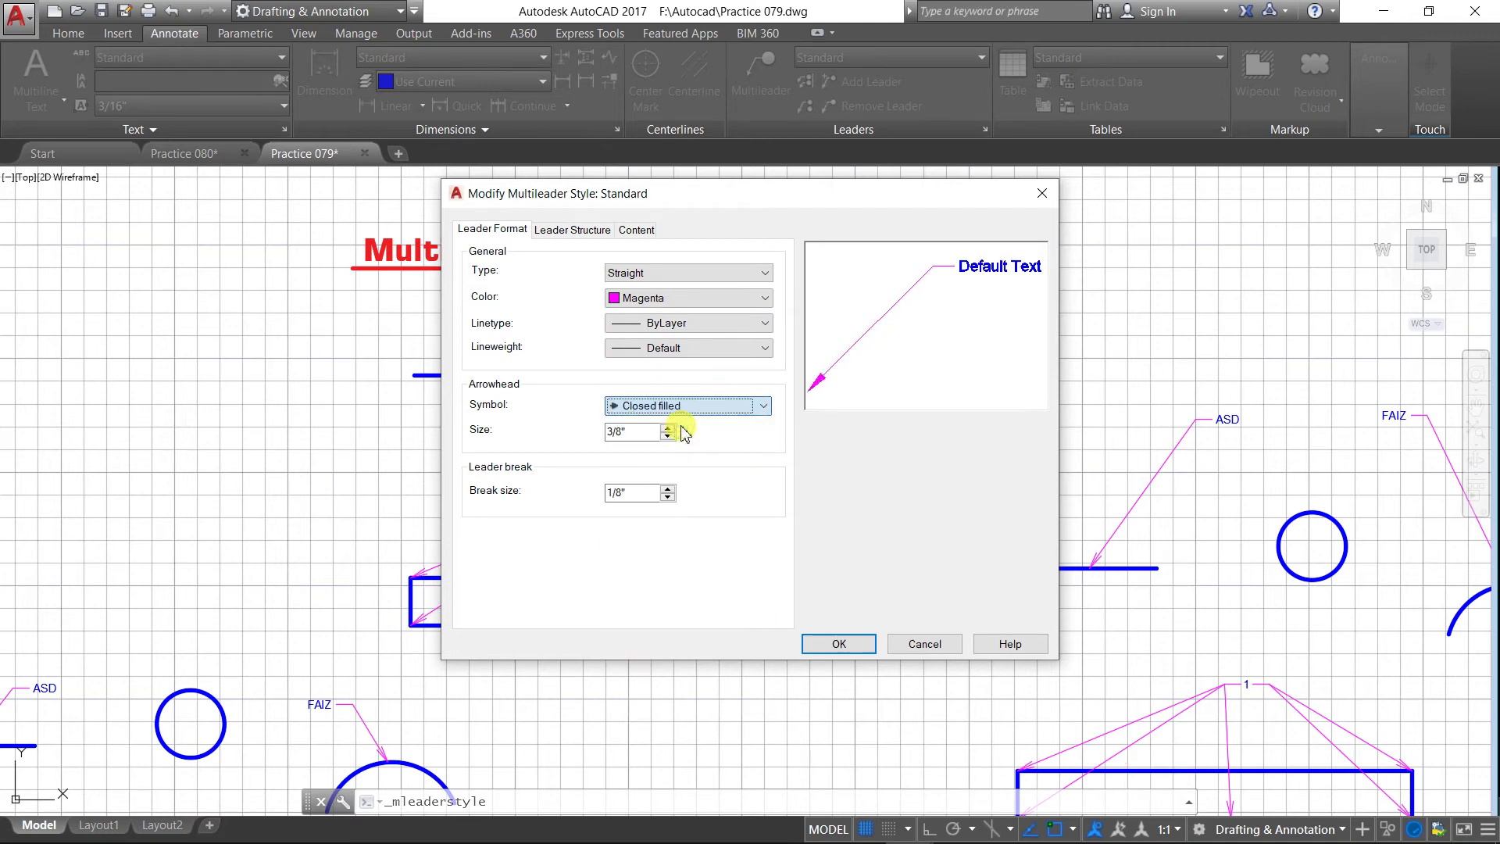
click(849, 640)
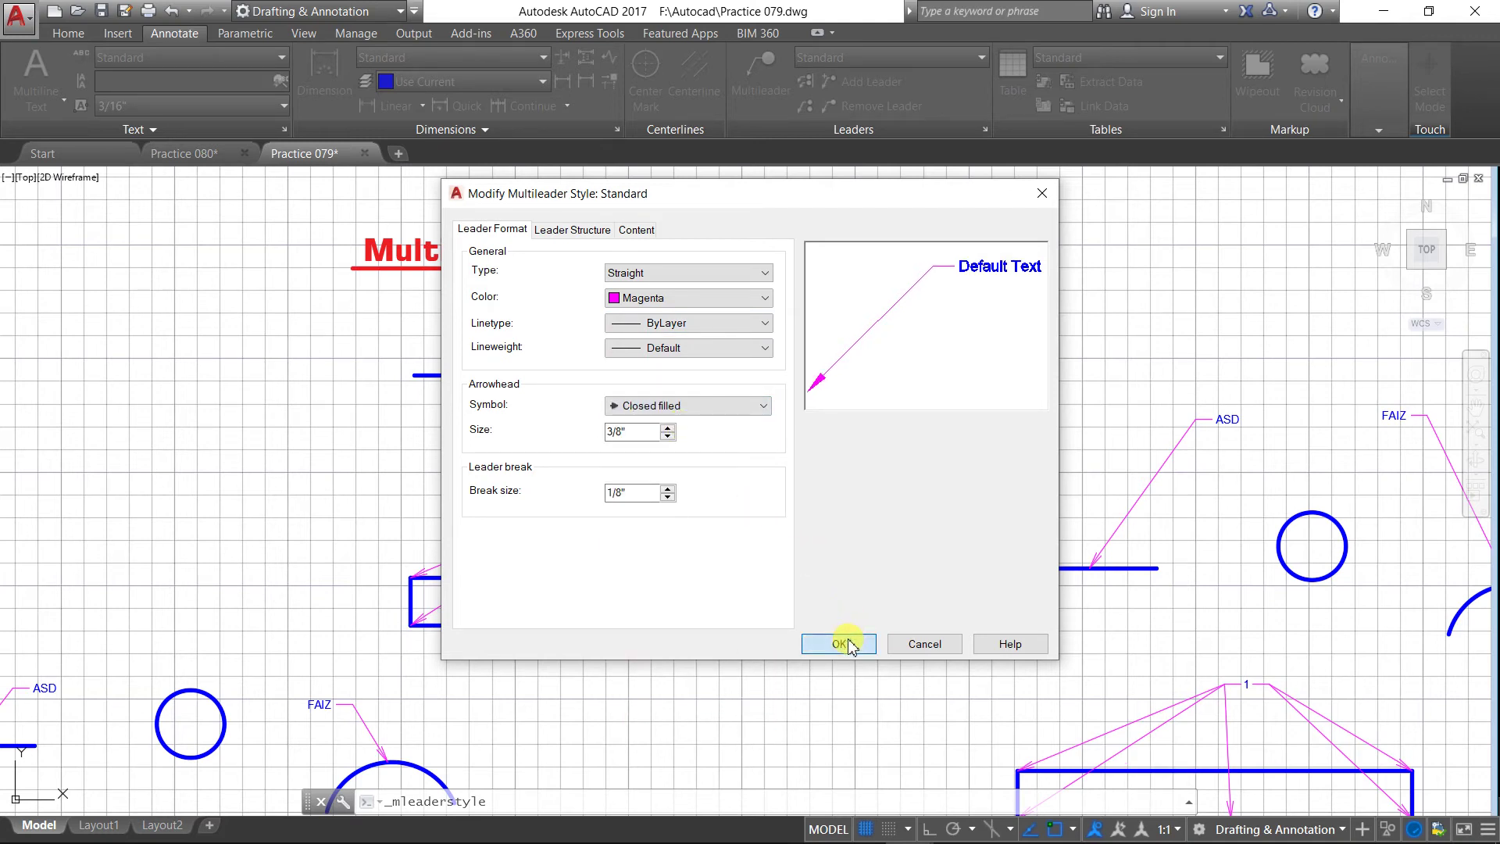
click(849, 644)
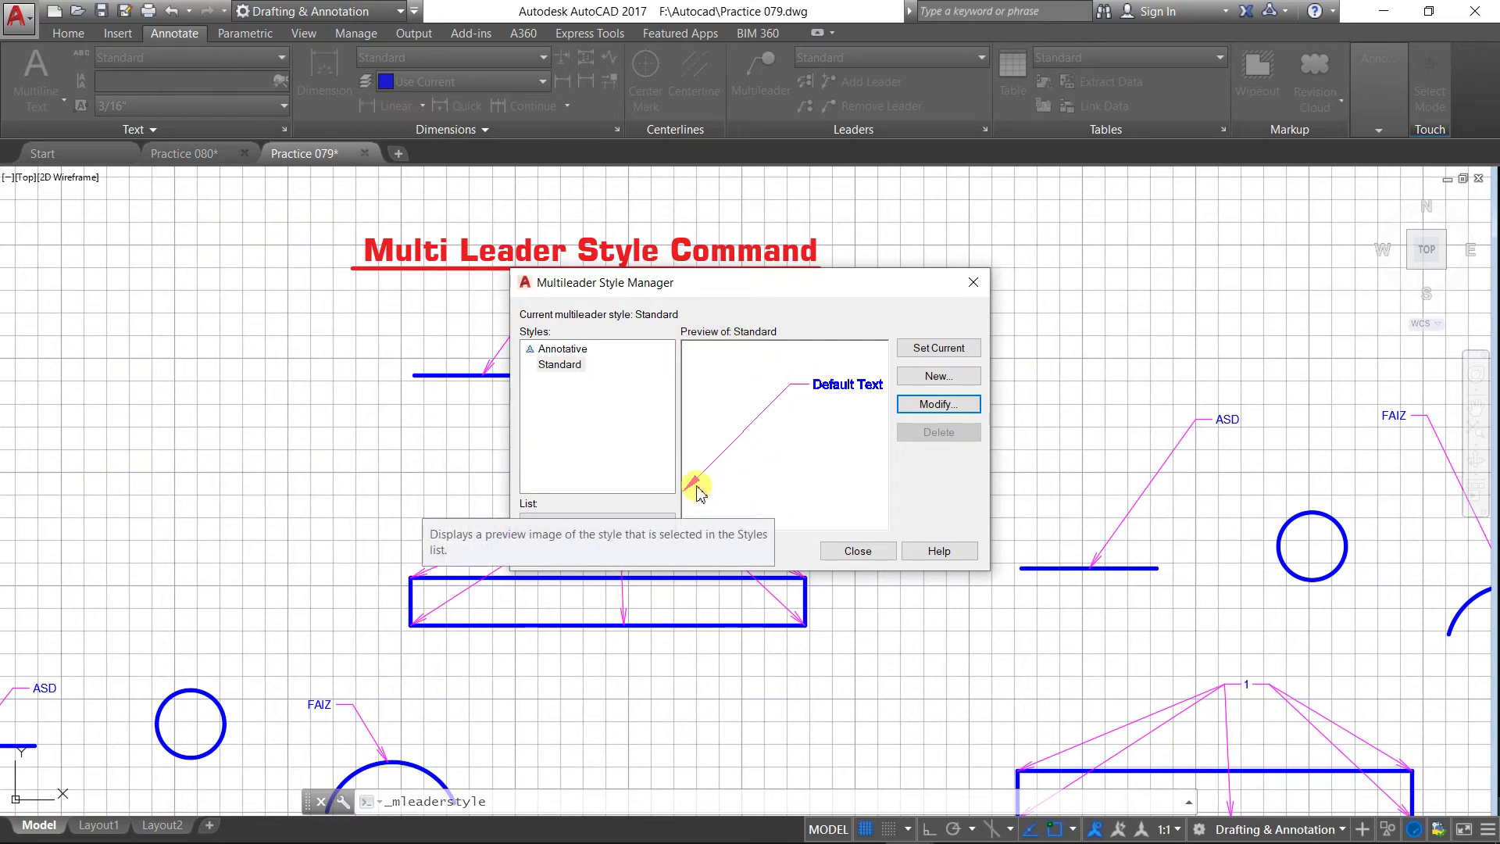
click(844, 550)
scroll(607, 590, down, 2)
scroll(496, 602, up, 4)
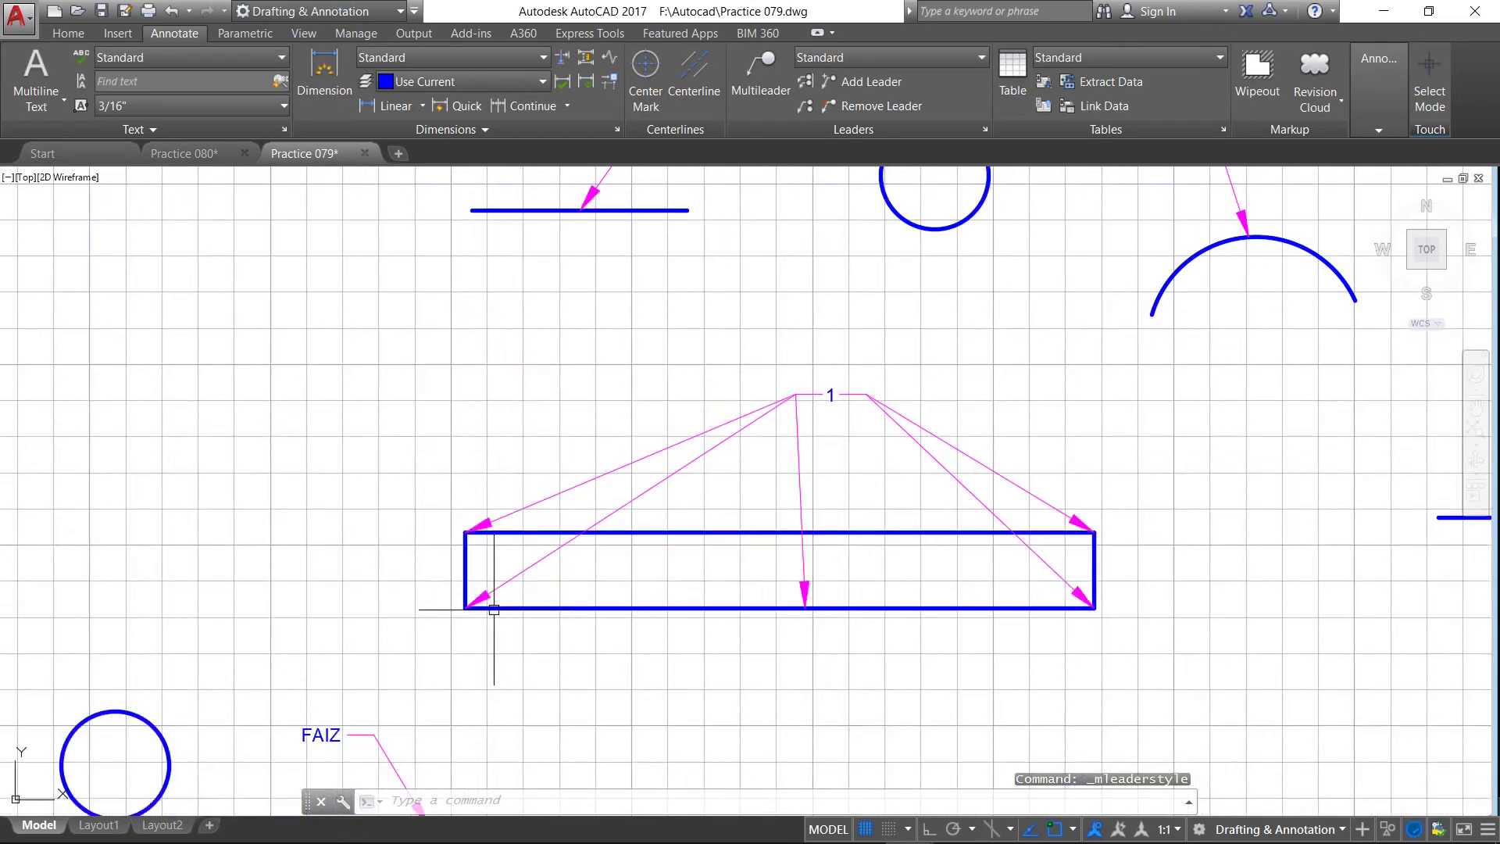
scroll(495, 594, up, 2)
scroll(501, 551, down, 2)
scroll(516, 571, down, 2)
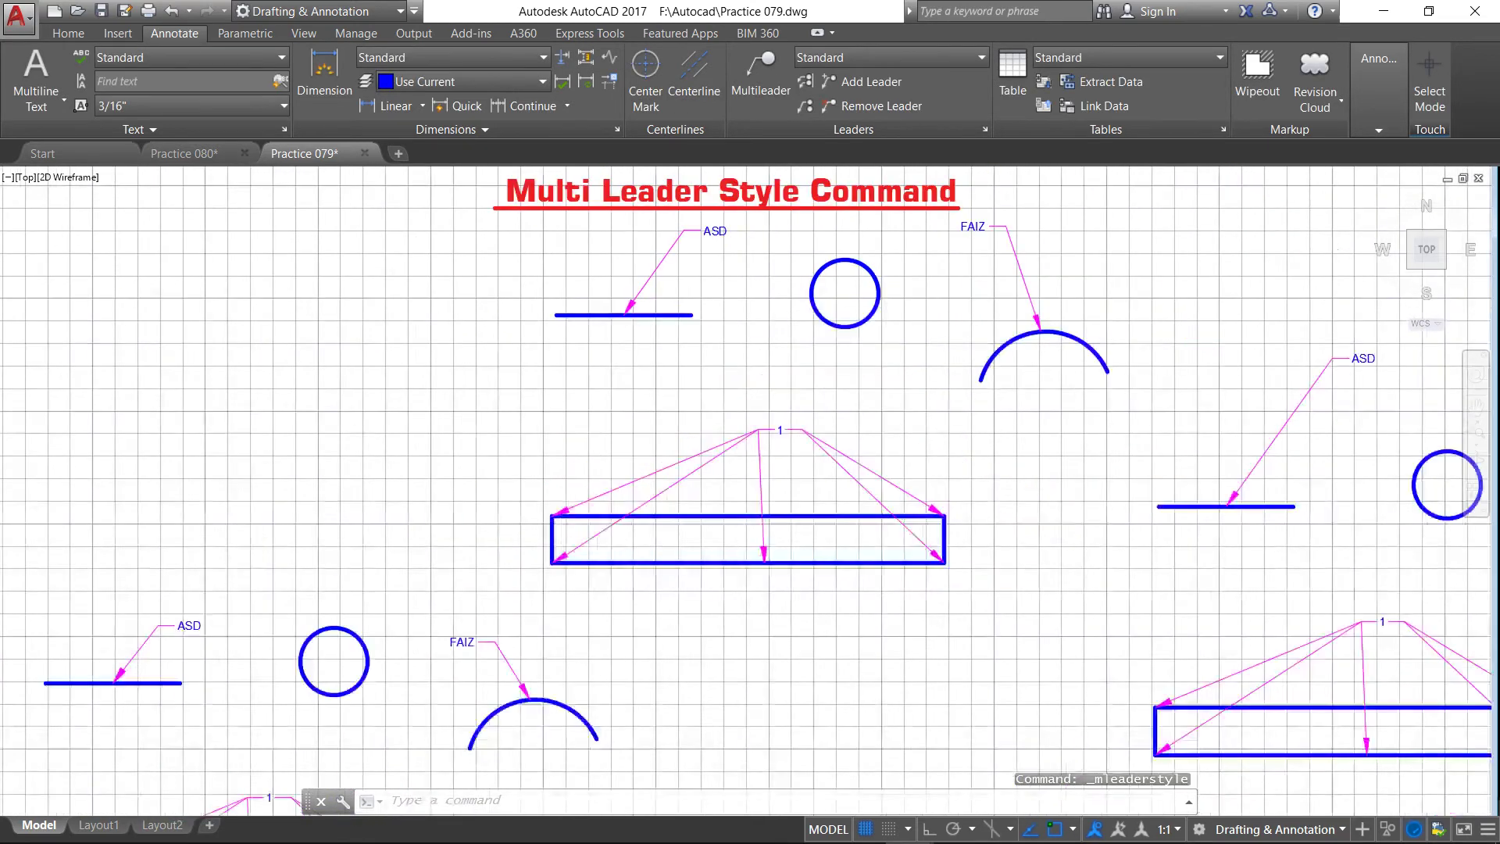
scroll(531, 609, down, 2)
scroll(520, 675, down, 2)
scroll(512, 703, up, 4)
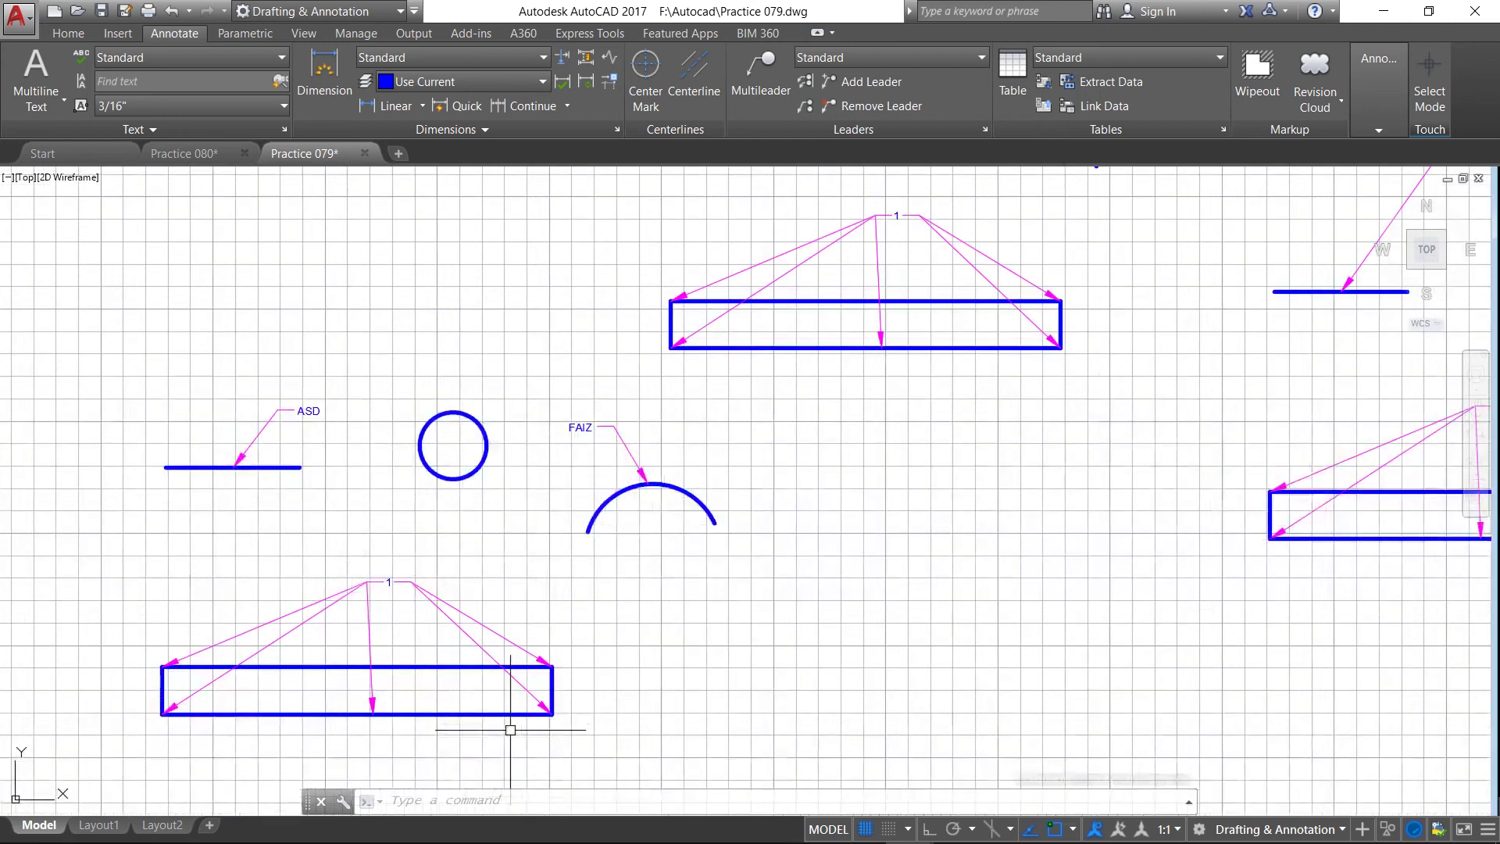
scroll(509, 703, down, 2)
scroll(695, 432, up, 2)
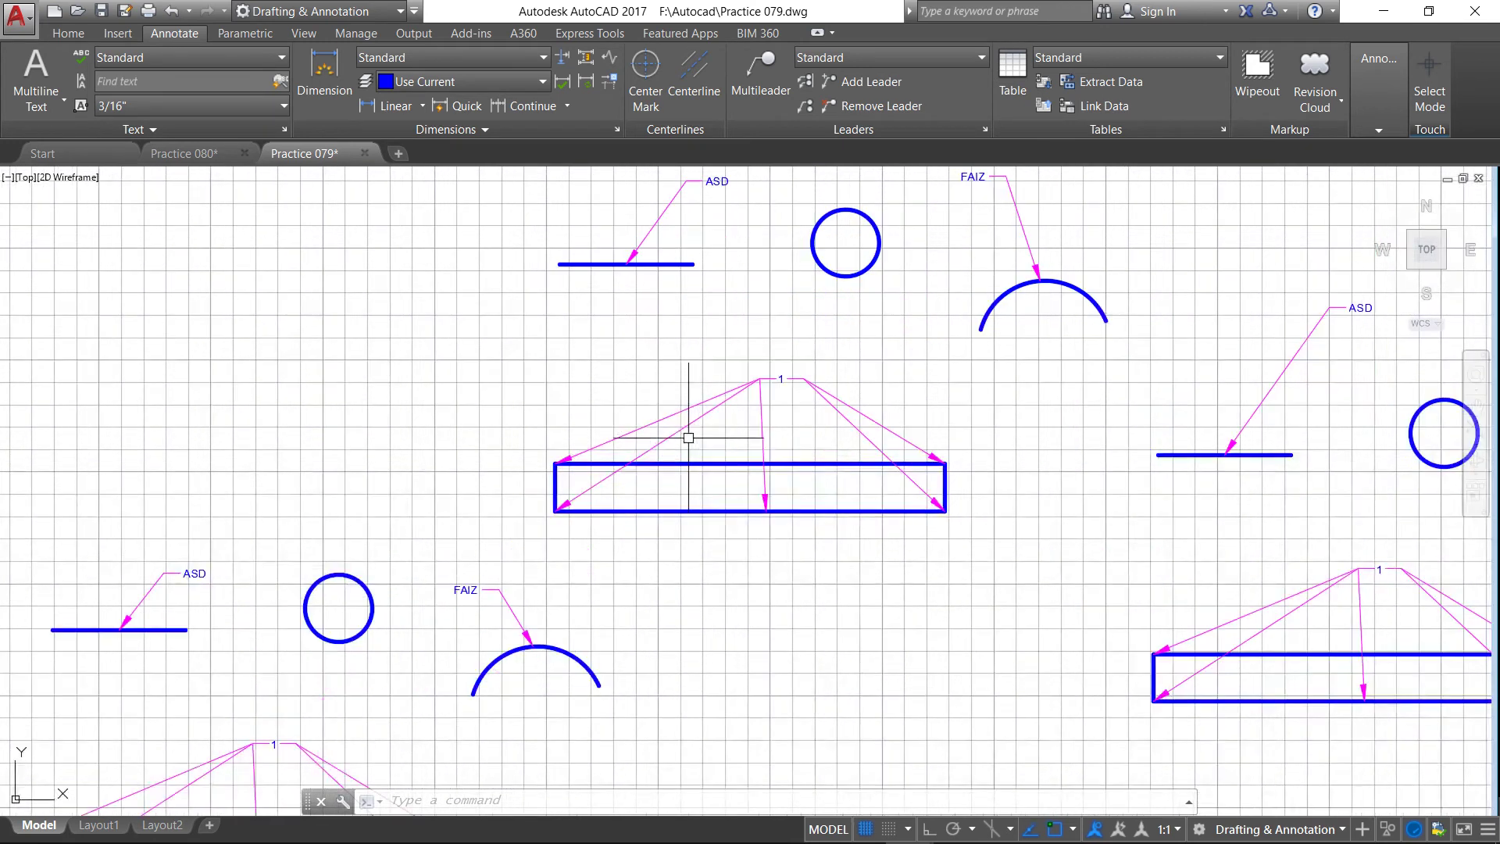
scroll(527, 611, down, 2)
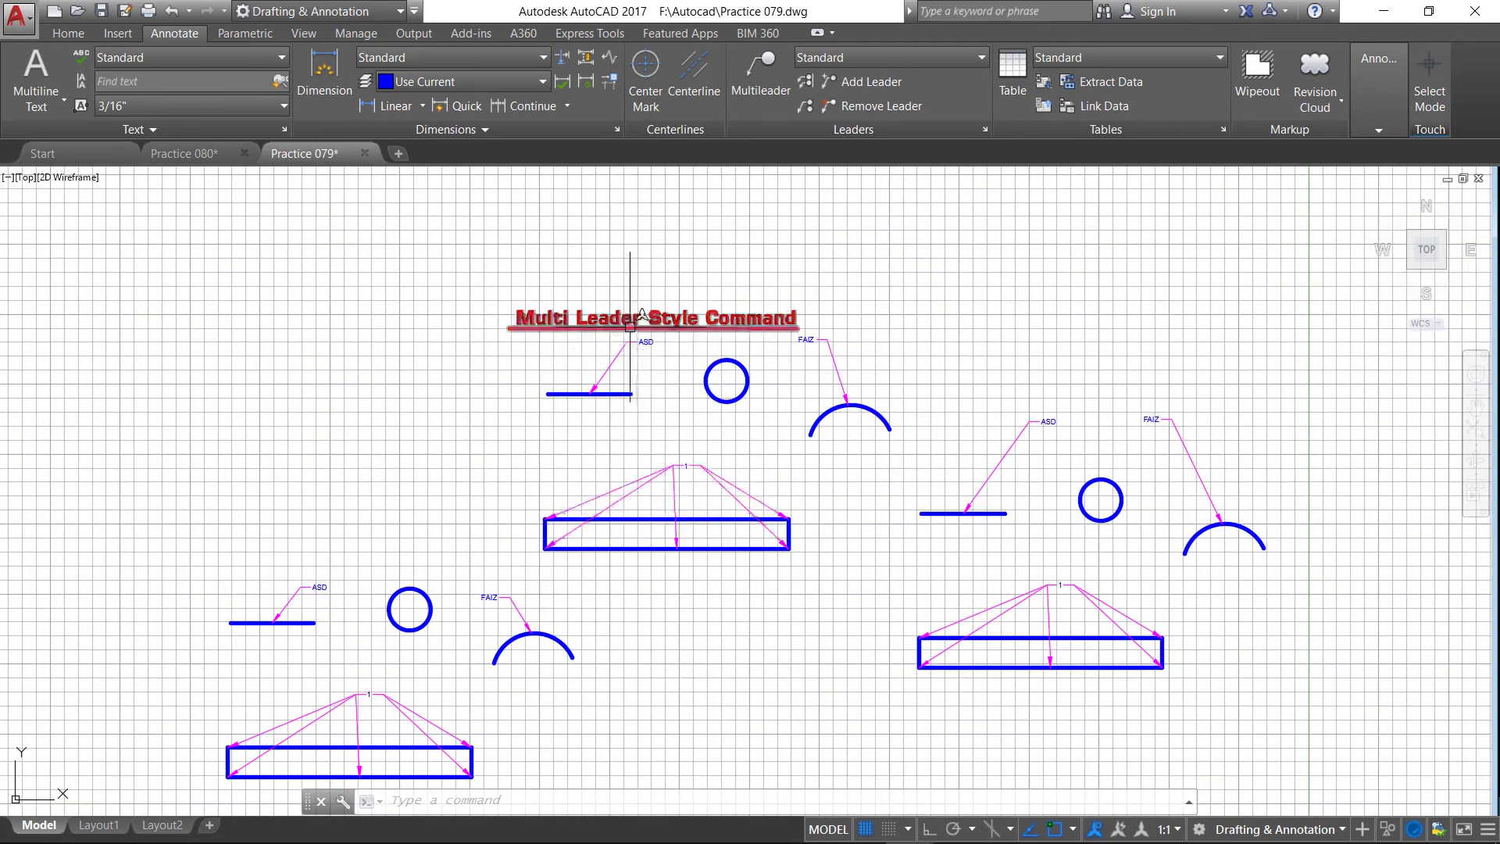
scroll(617, 344, up, 2)
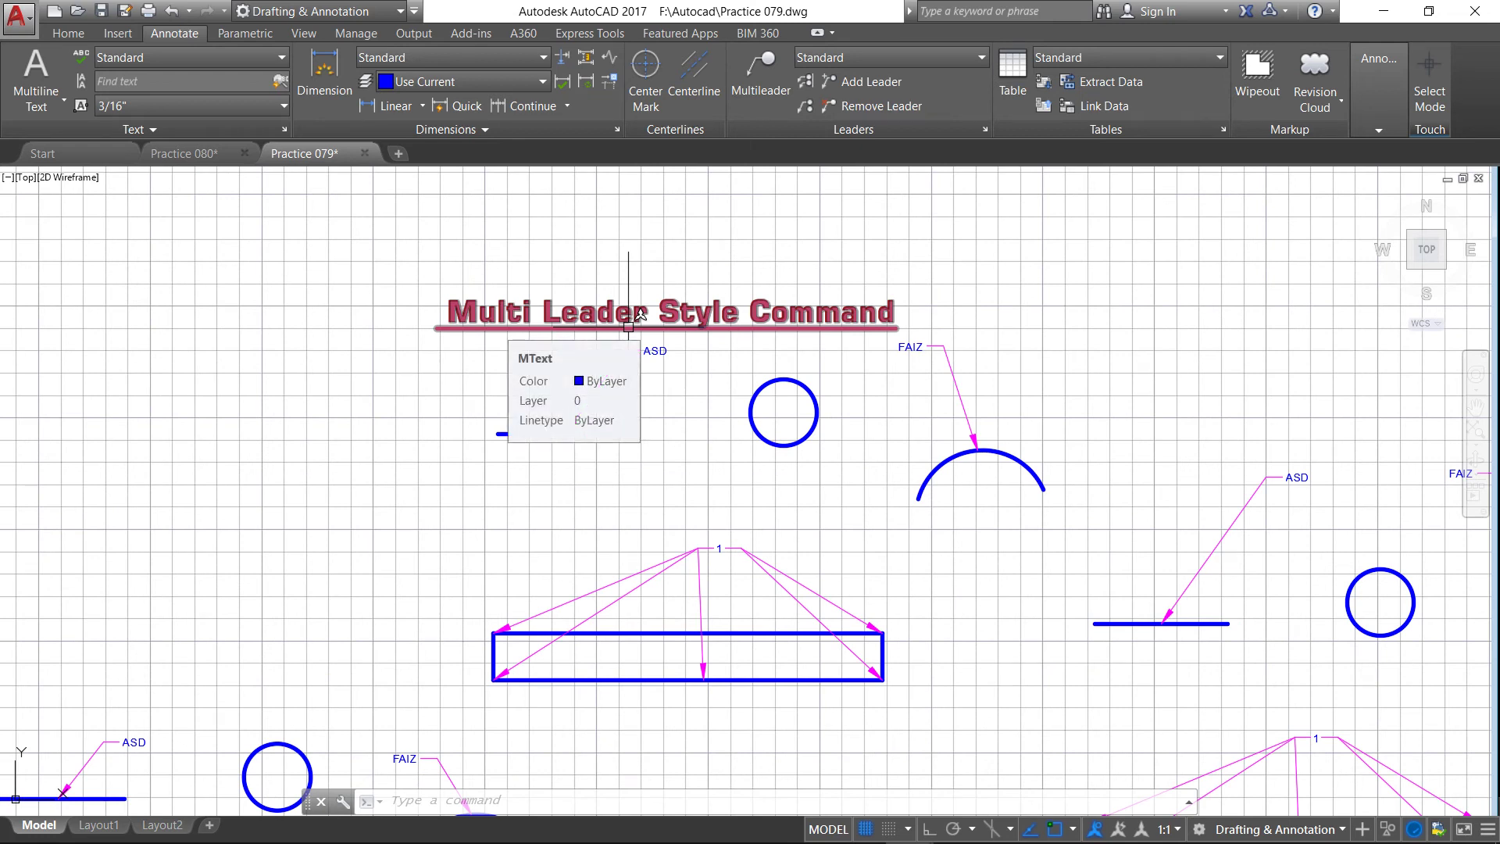
scroll(801, 588, up, 2)
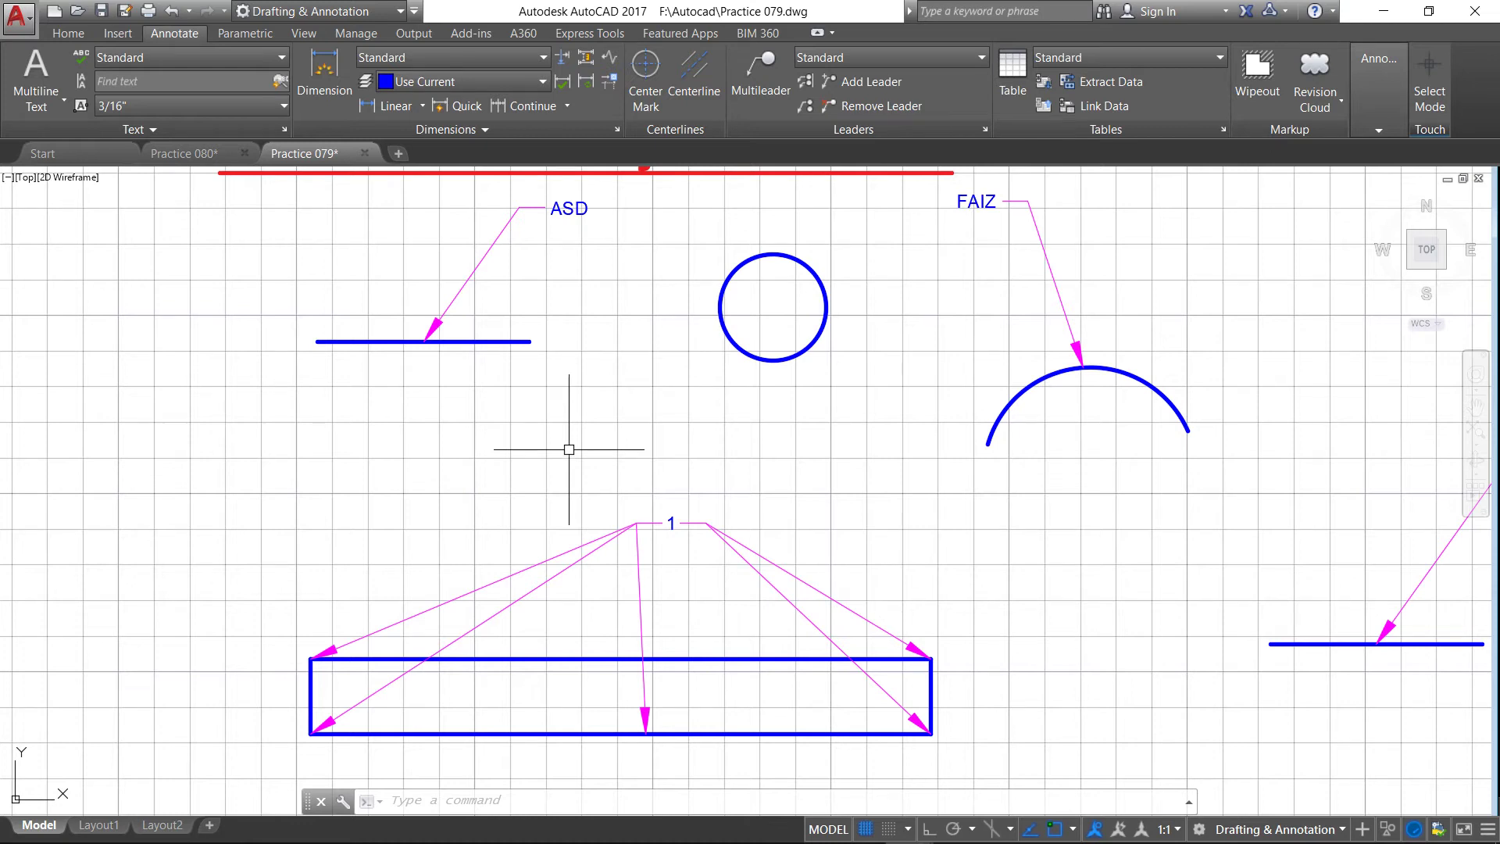
scroll(603, 435, down, 2)
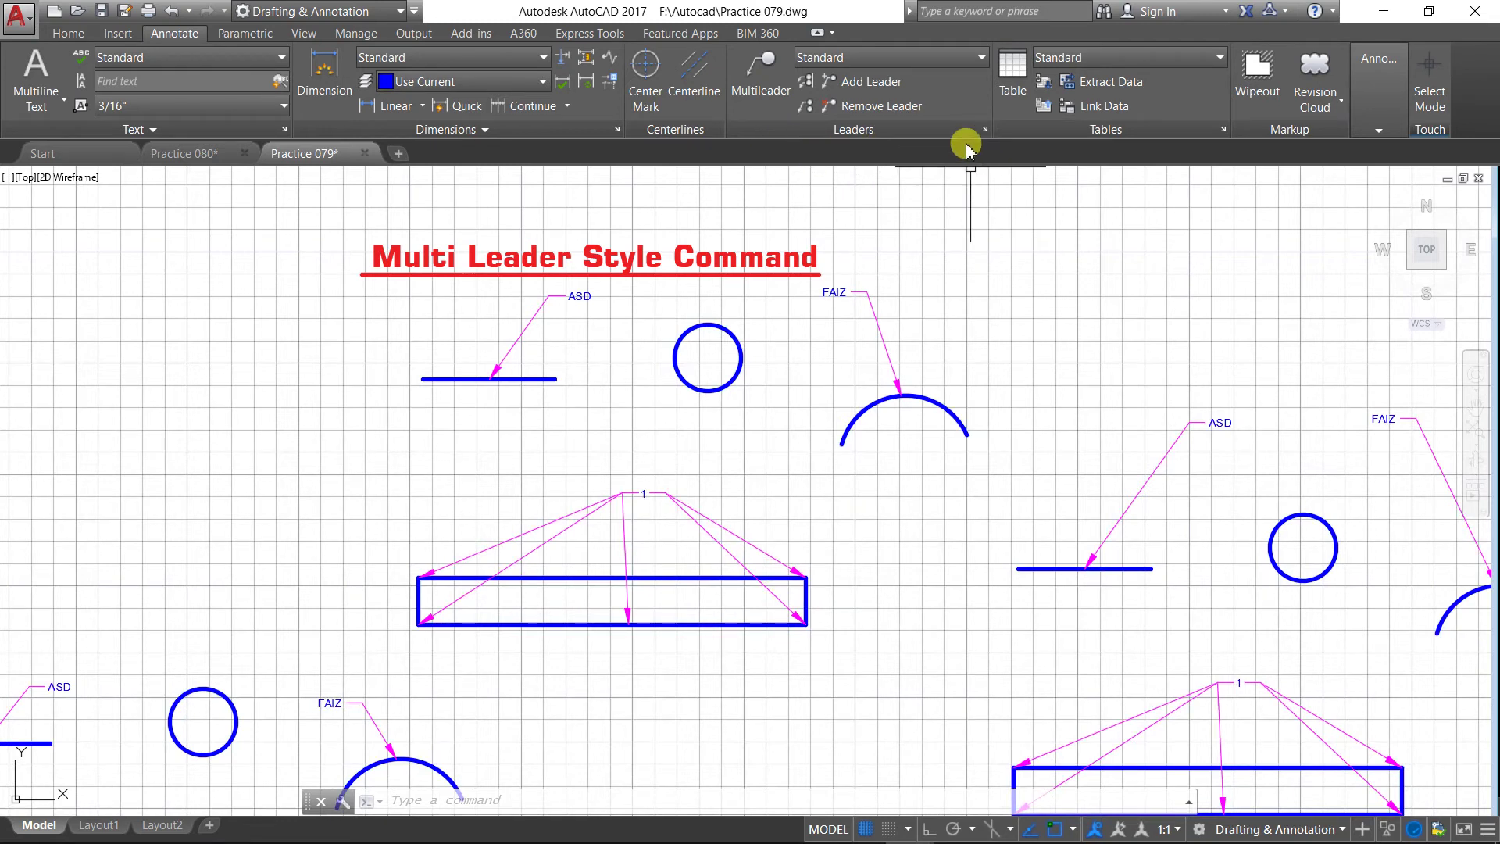
click(986, 130)
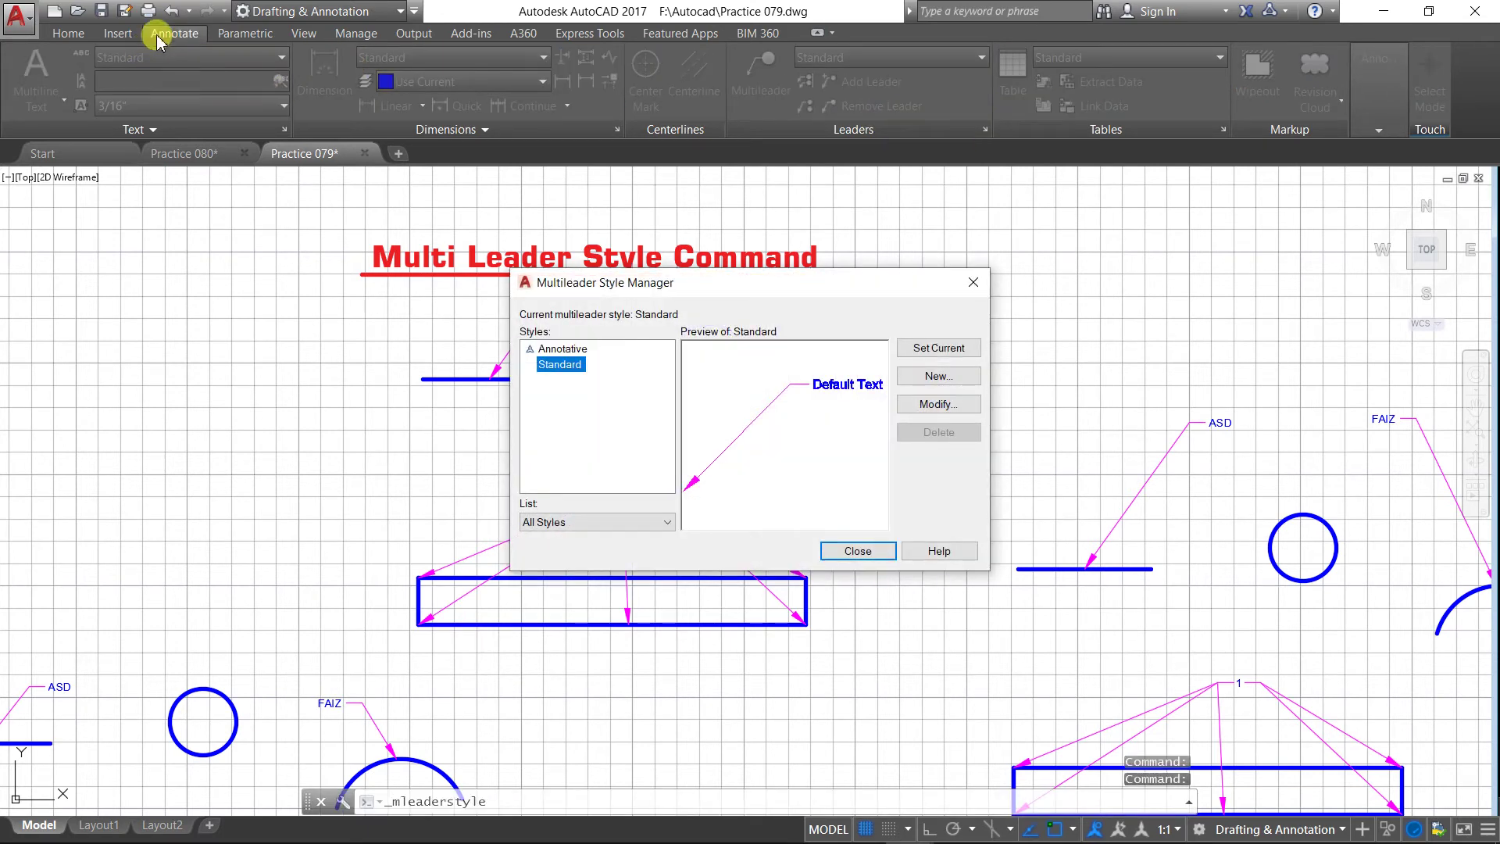
click(852, 550)
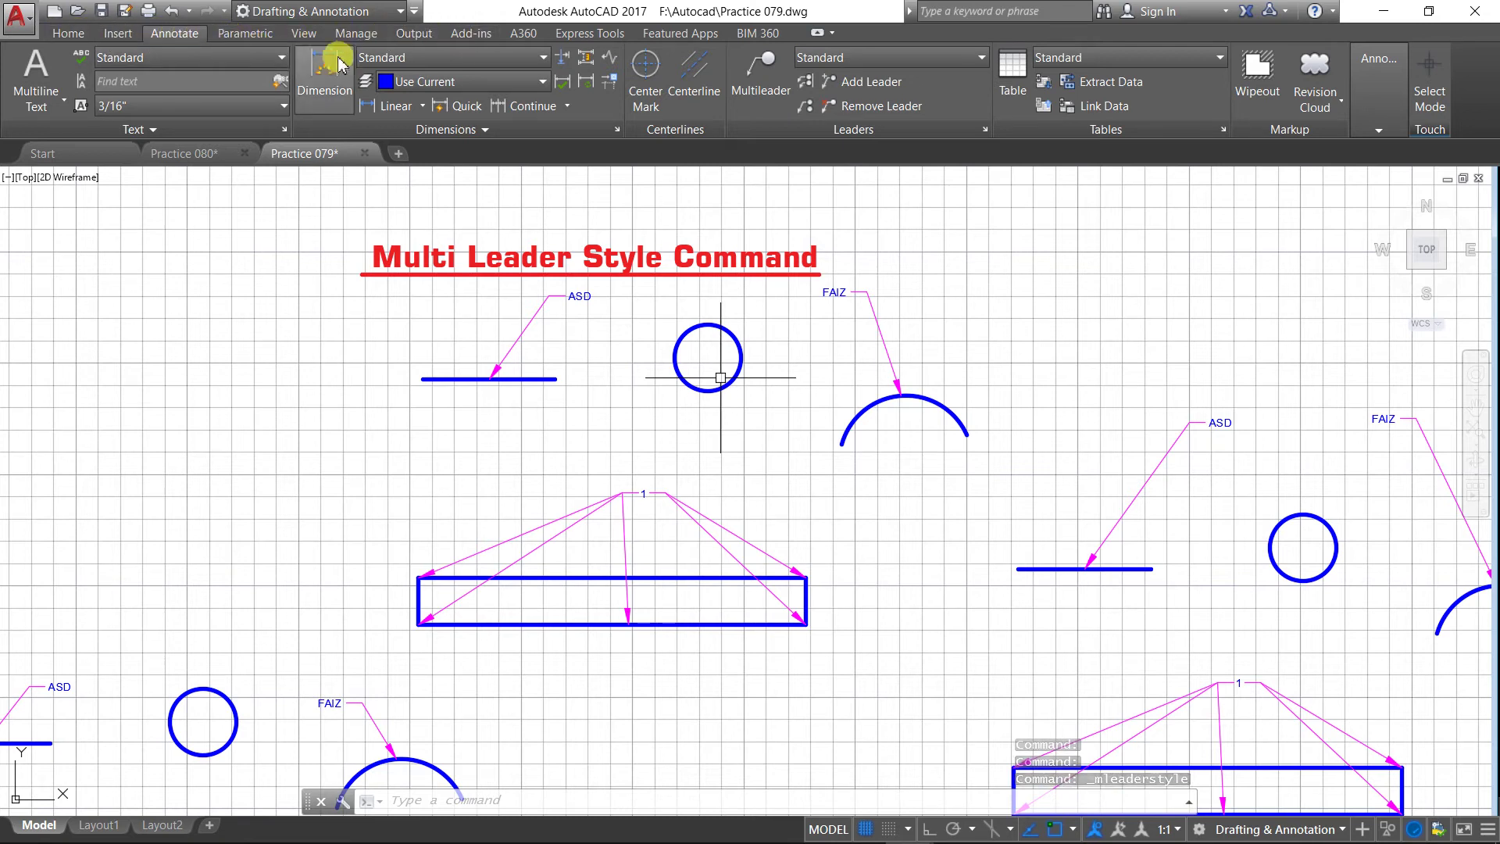
click(985, 130)
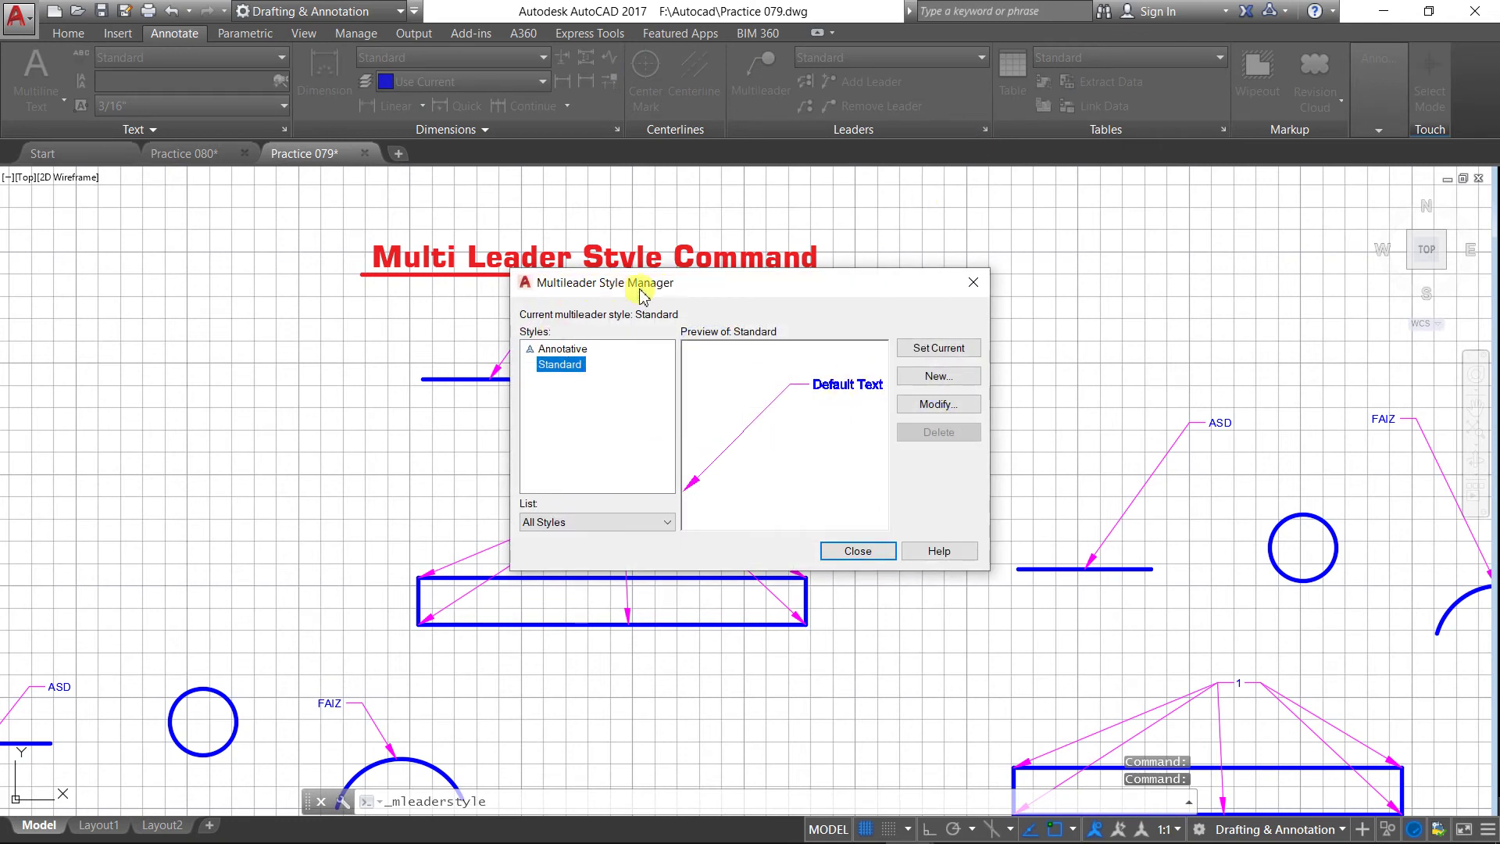
click(923, 407)
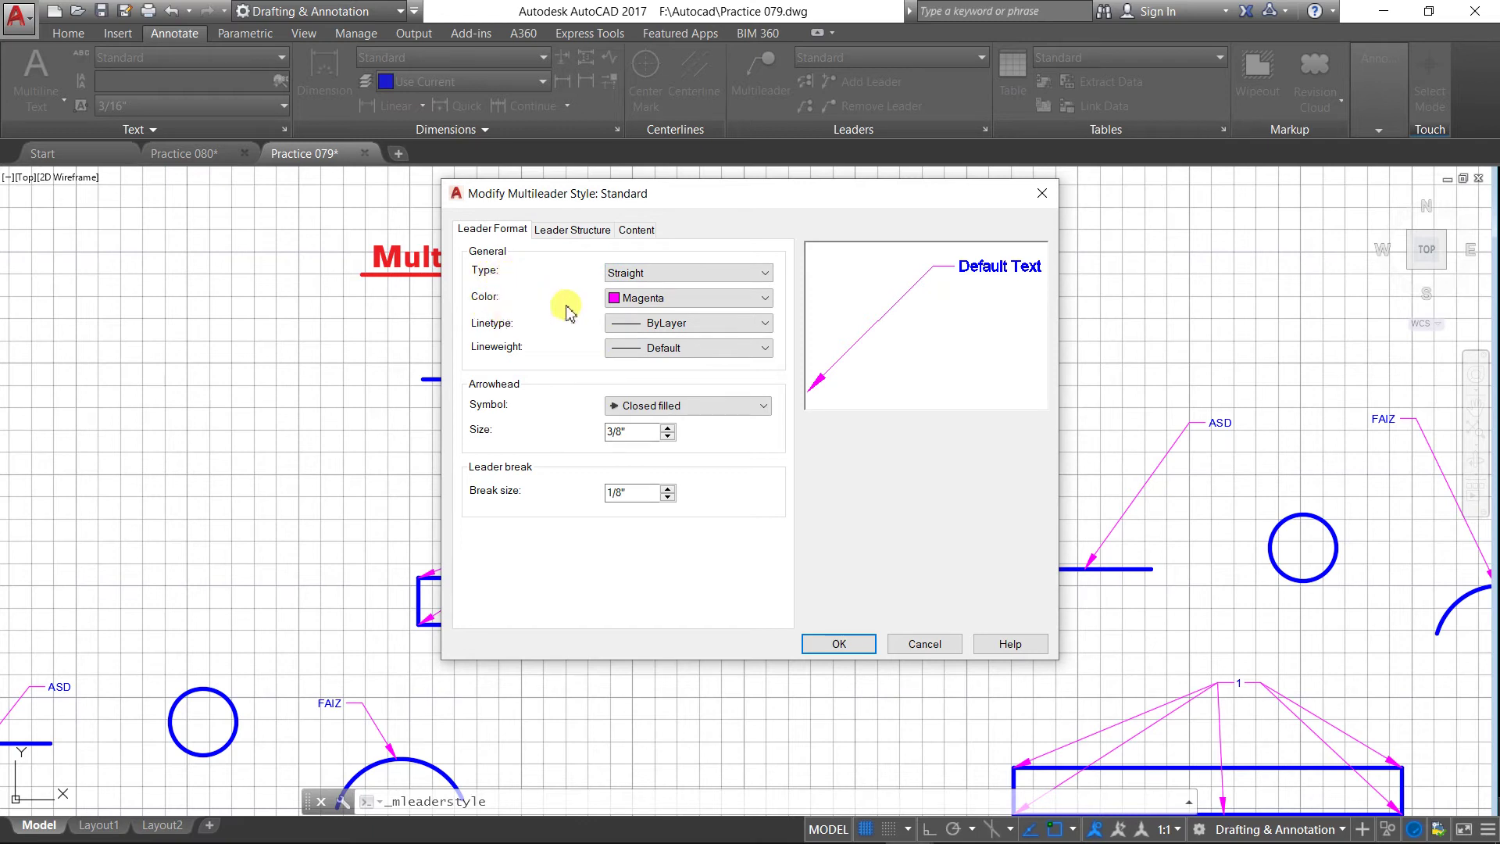
click(765, 272)
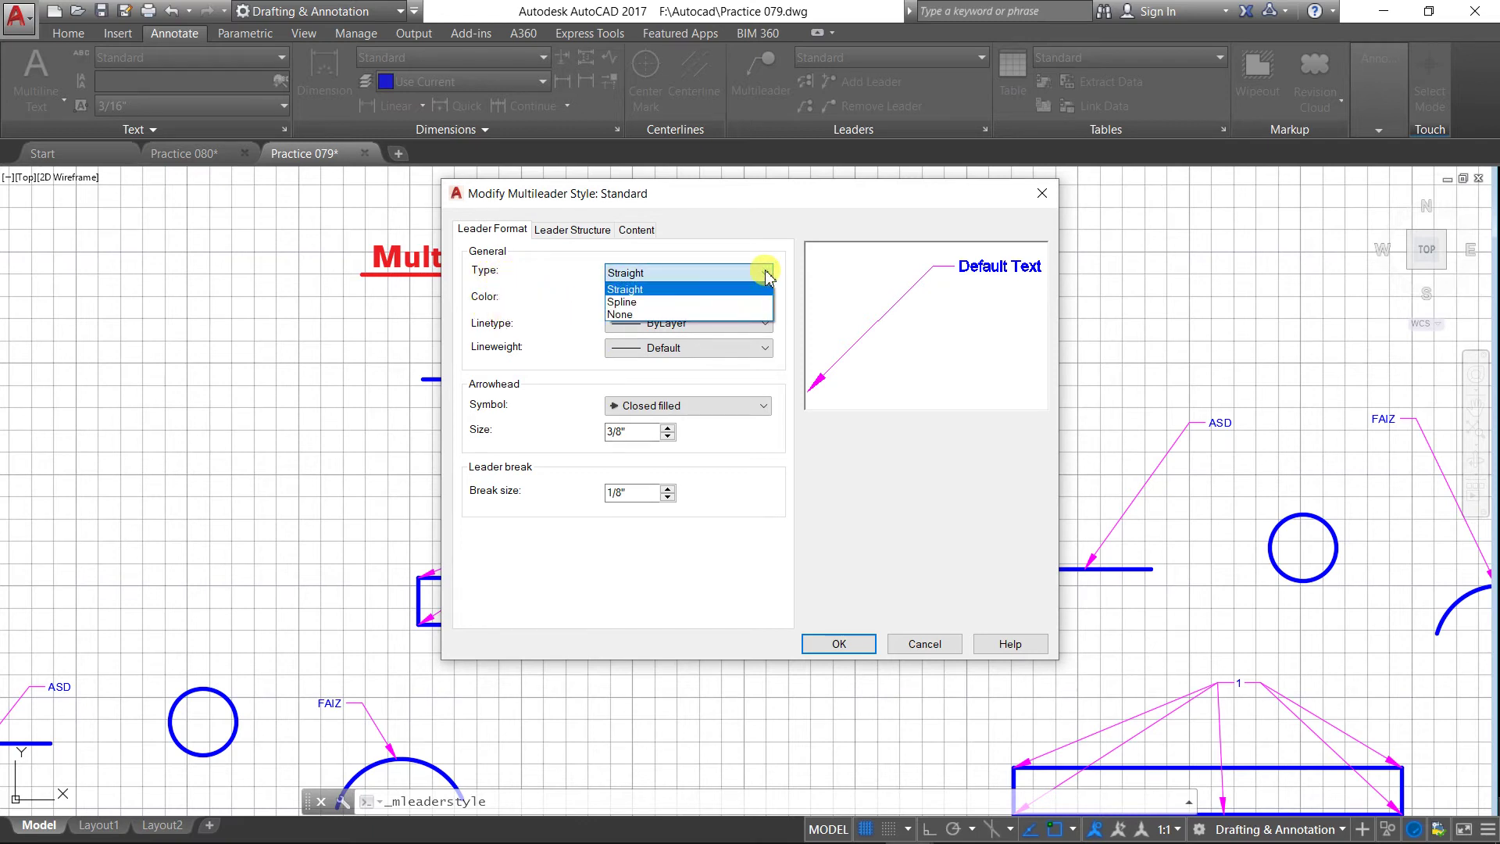
click(765, 273)
click(765, 273)
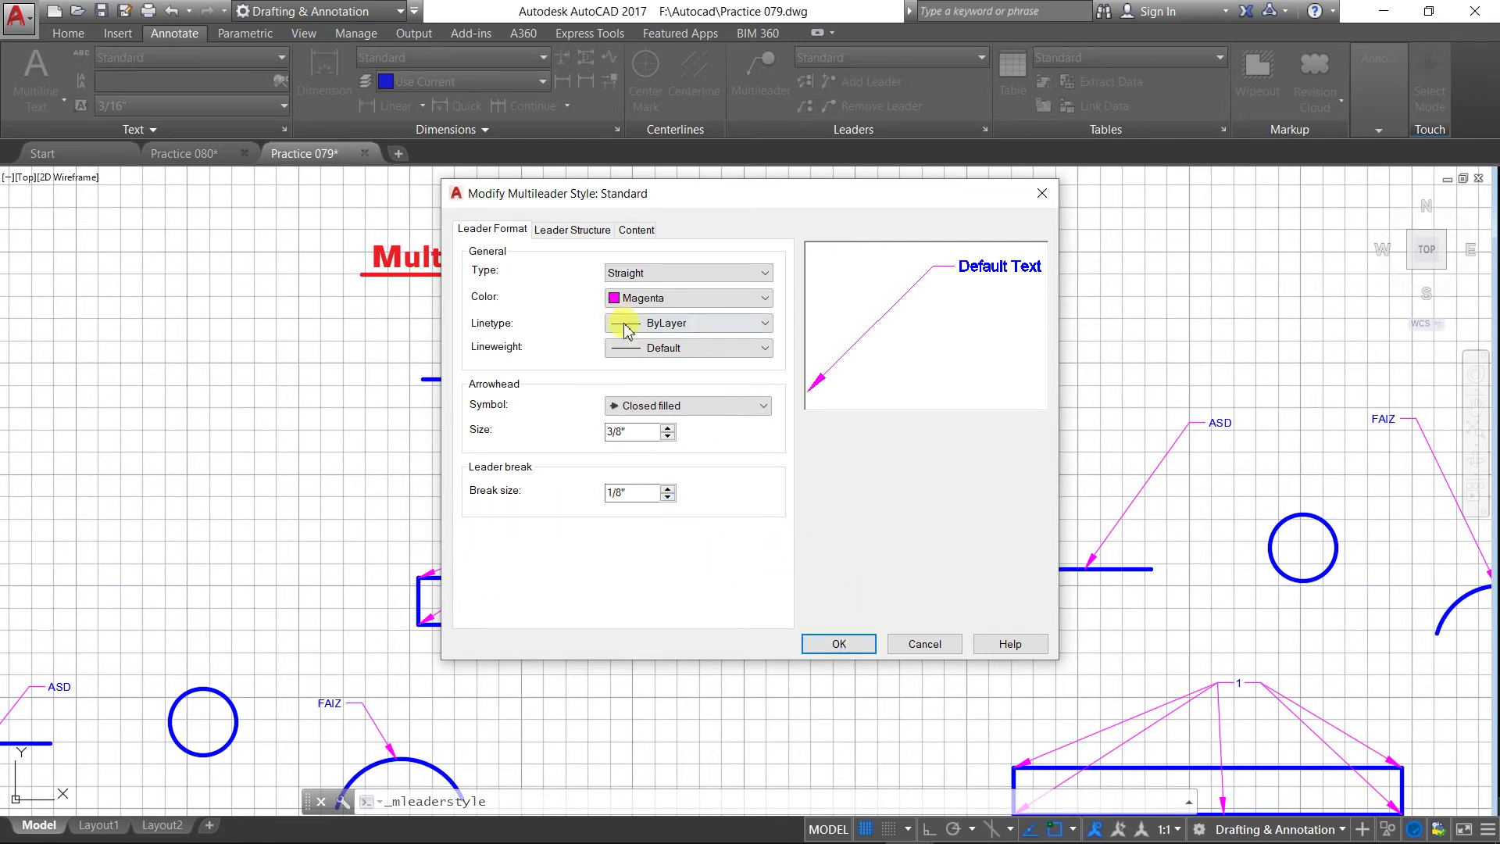
click(573, 232)
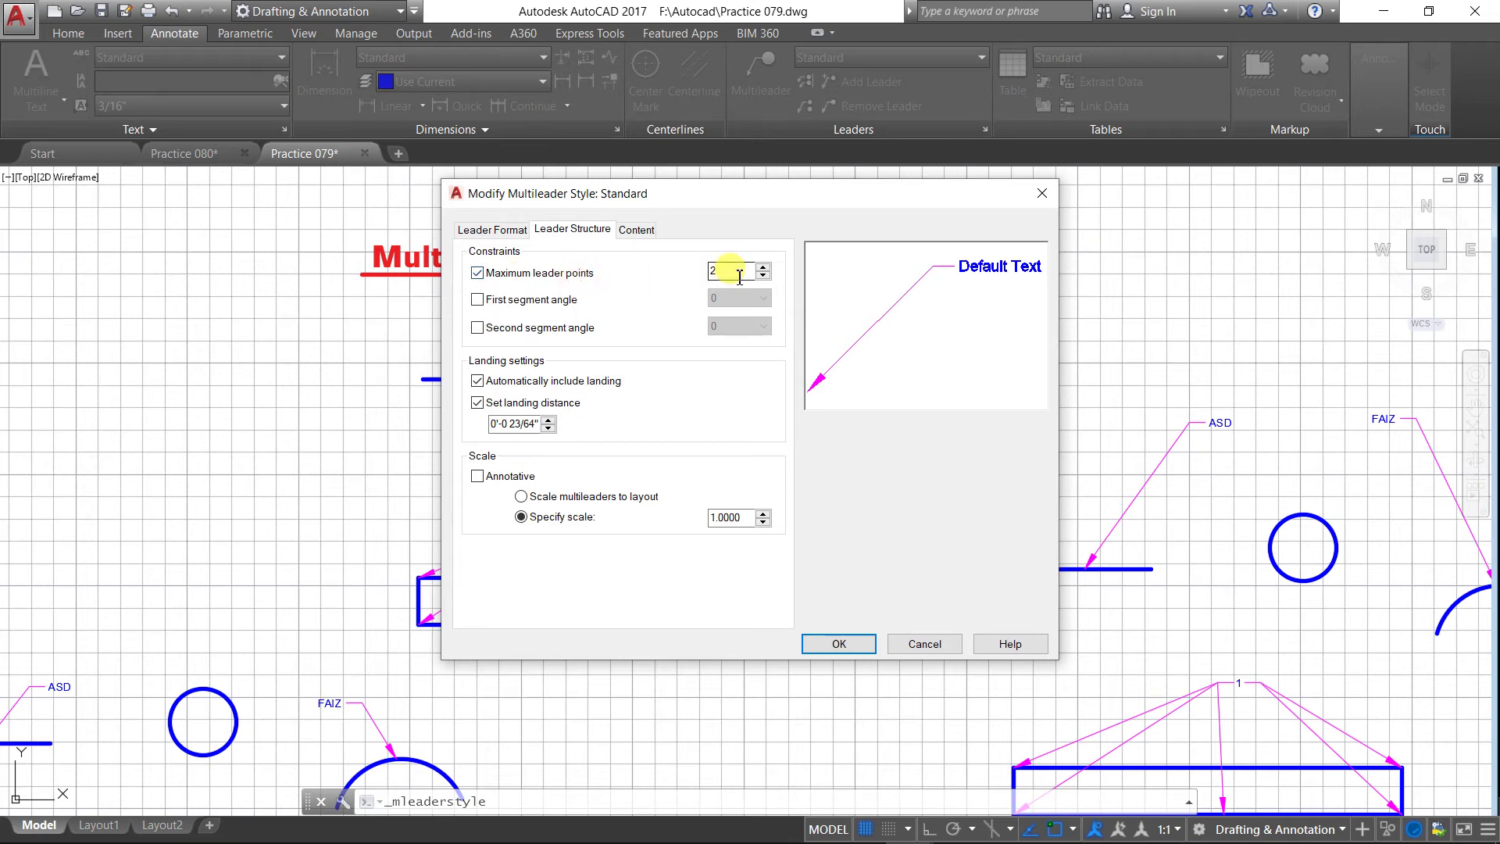
click(857, 651)
click(858, 551)
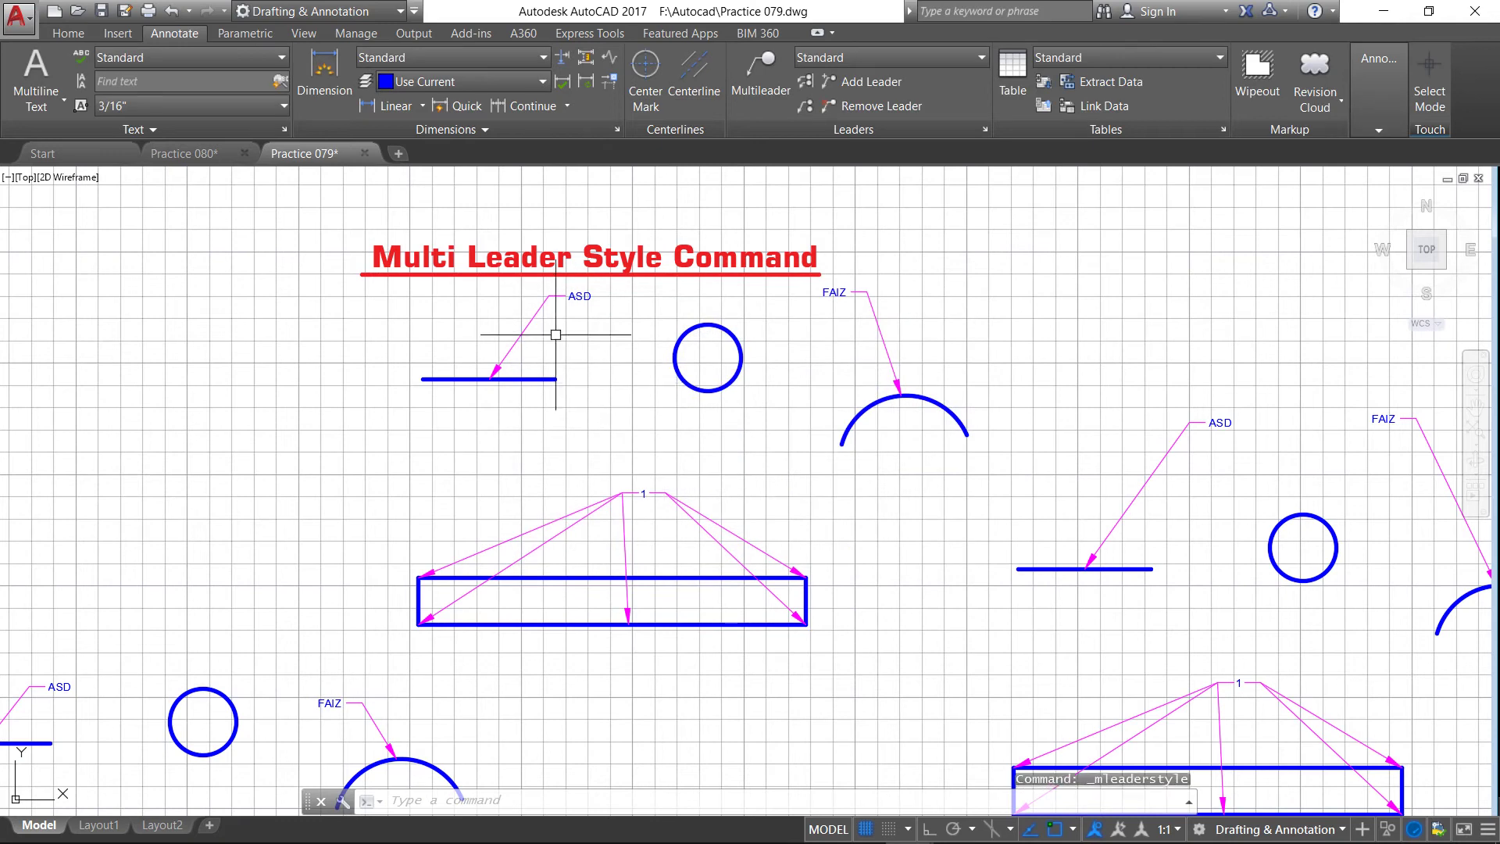
Step: Stretch the ASD multileader's landing grip slightly left, then deselect it
scroll(551, 332, up, 4)
click(473, 402)
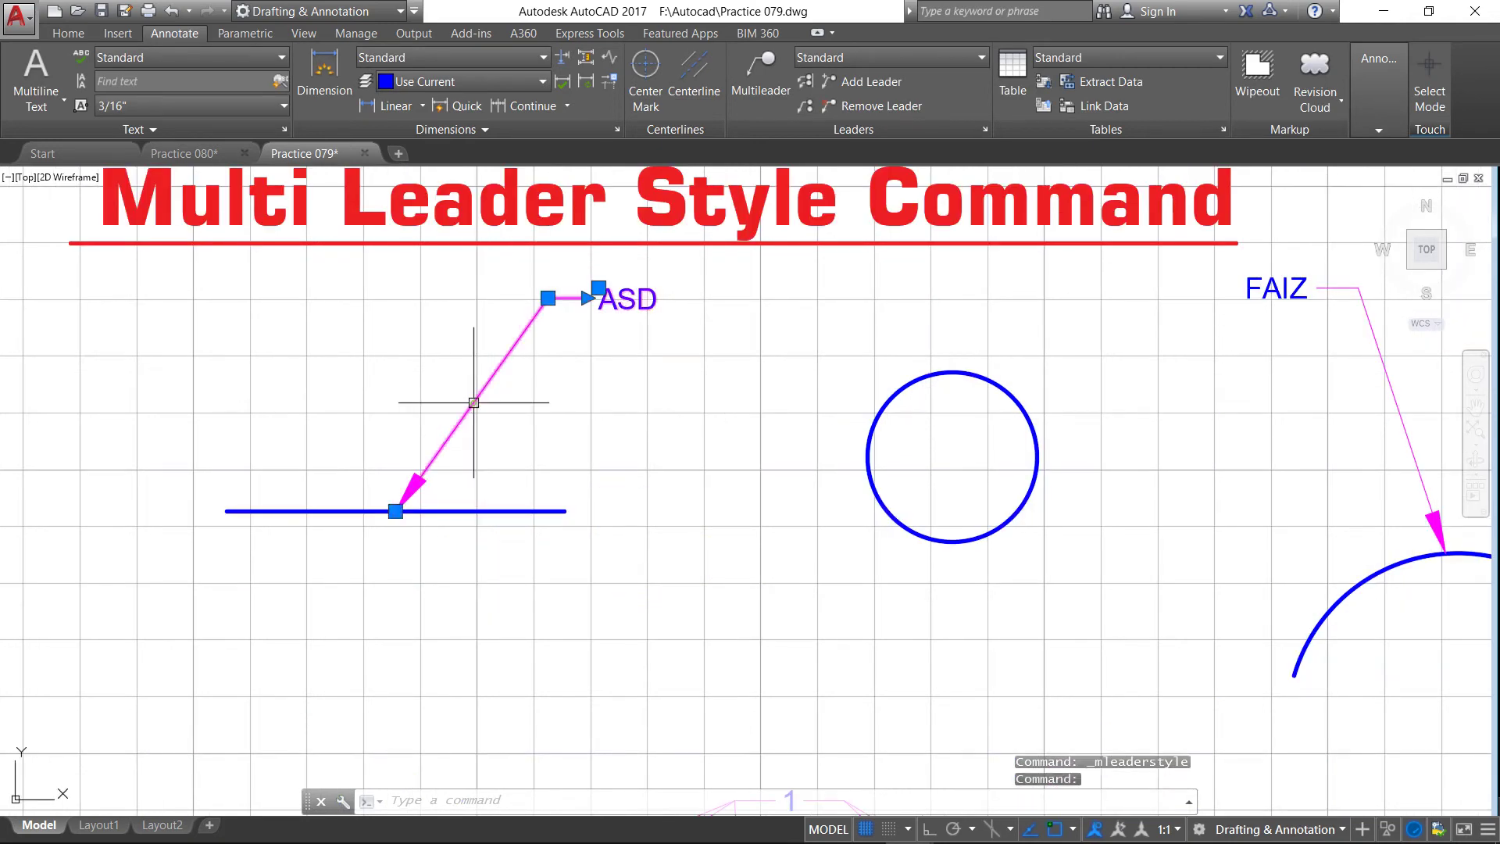
click(548, 297)
click(494, 292)
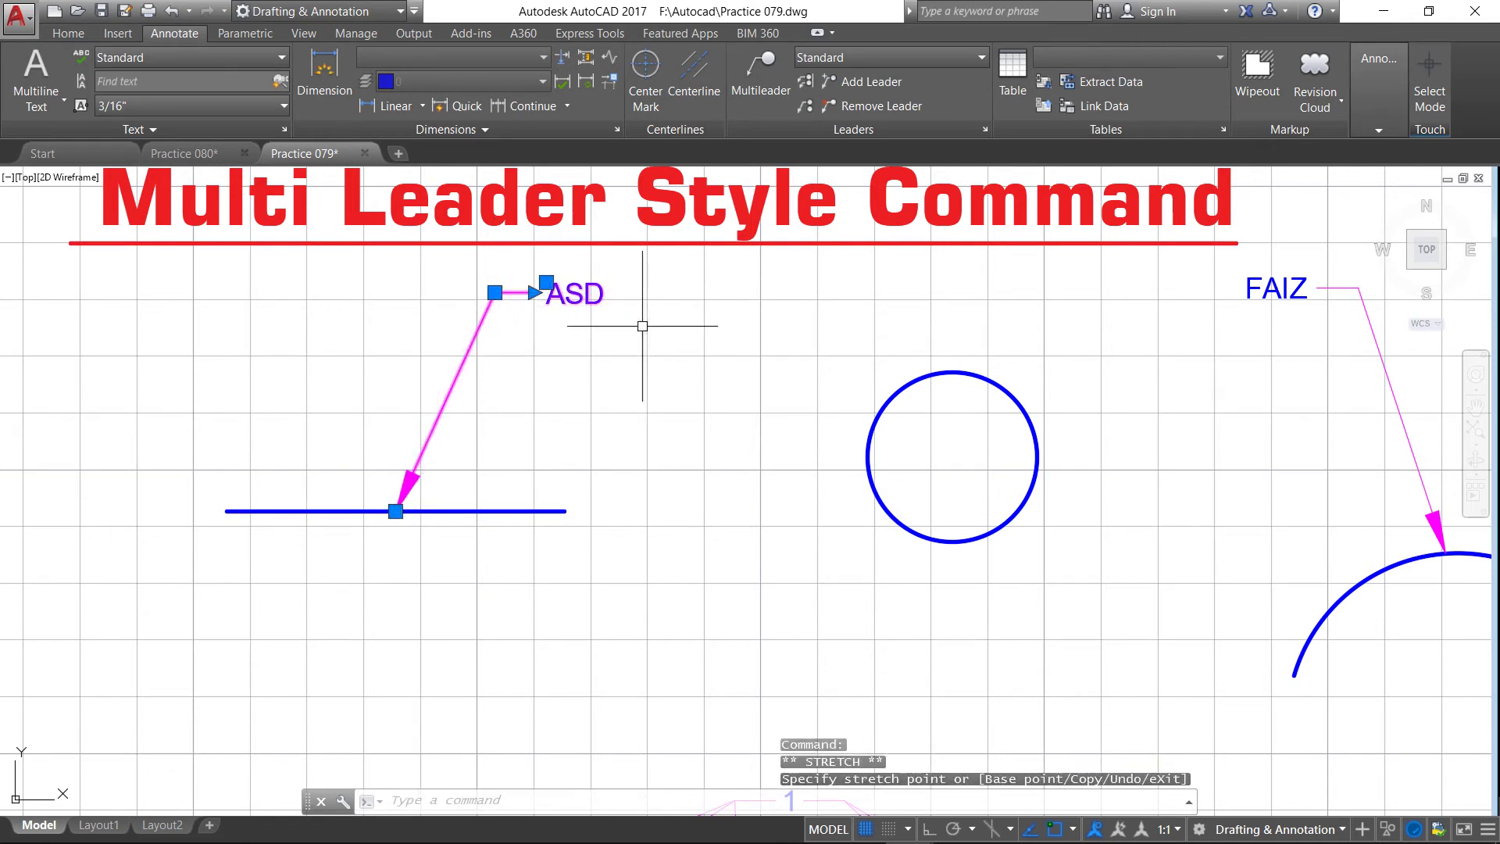
key(Escape)
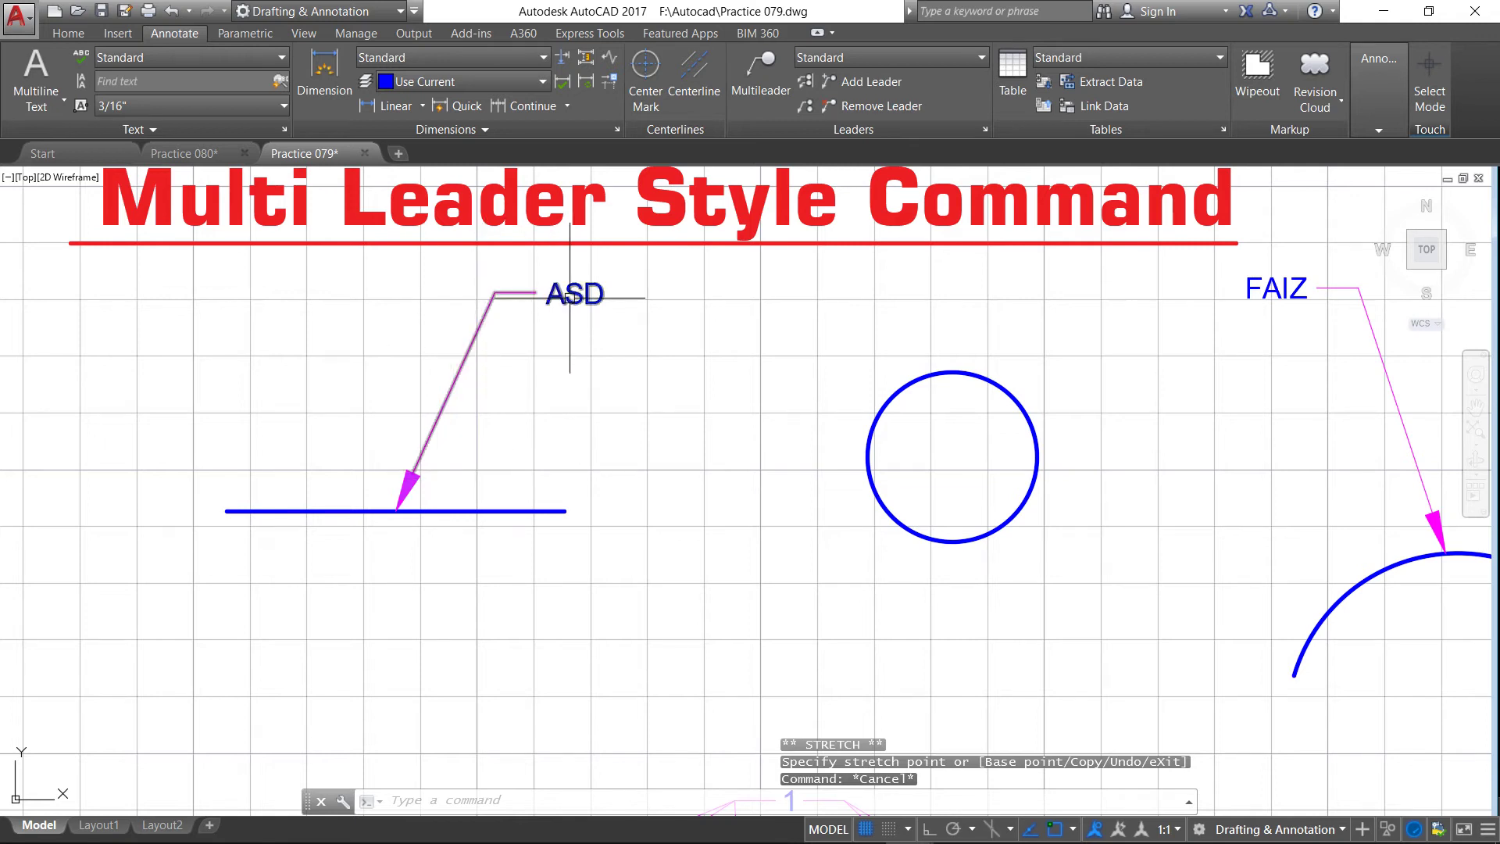
scroll(575, 336, down, 2)
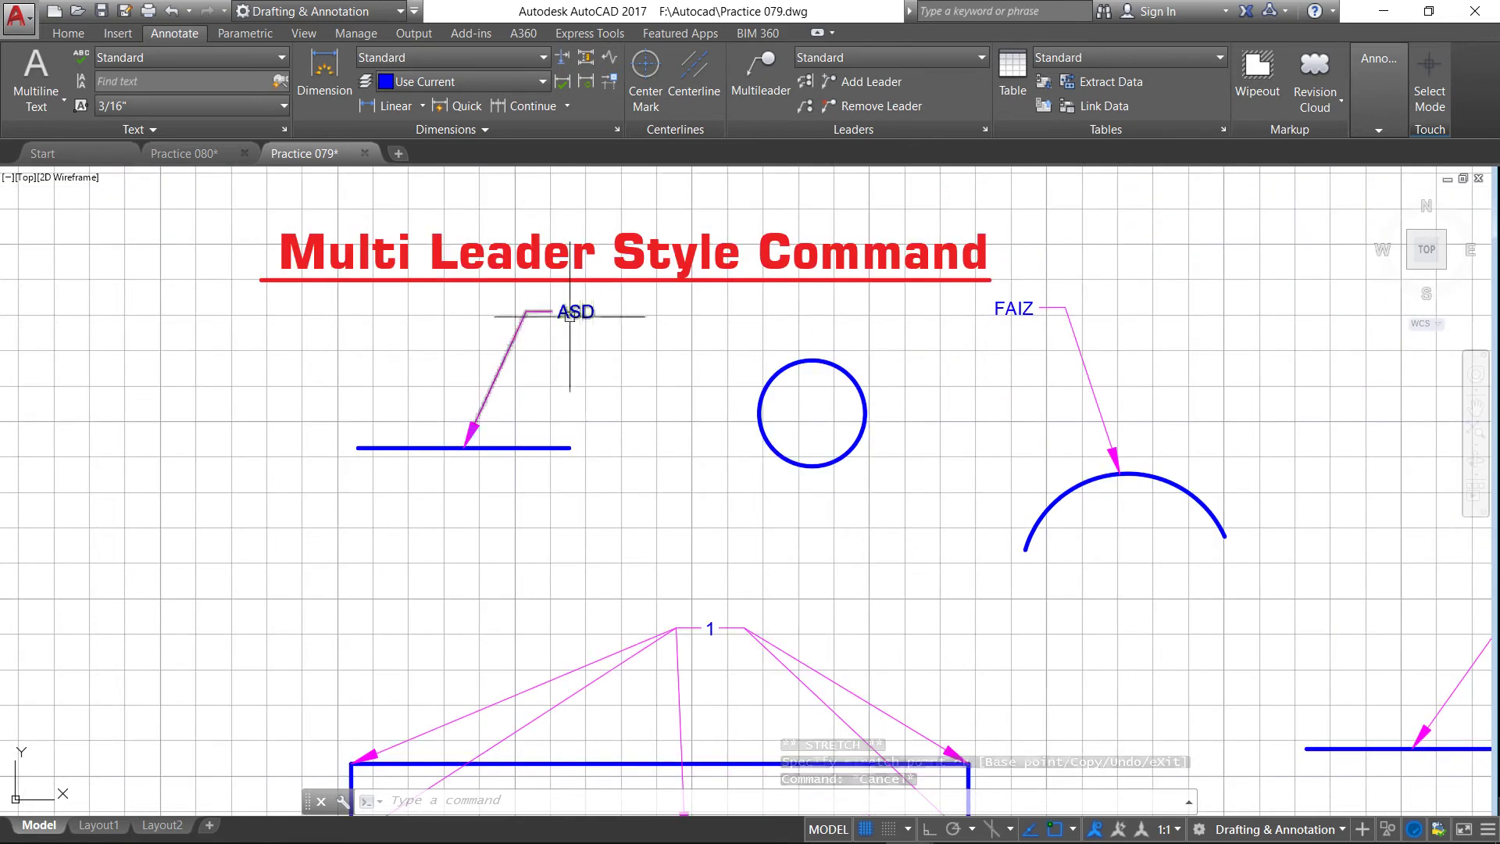
Step: Set the Standard style's maximum leader points to 4 and apply it
click(984, 129)
click(940, 402)
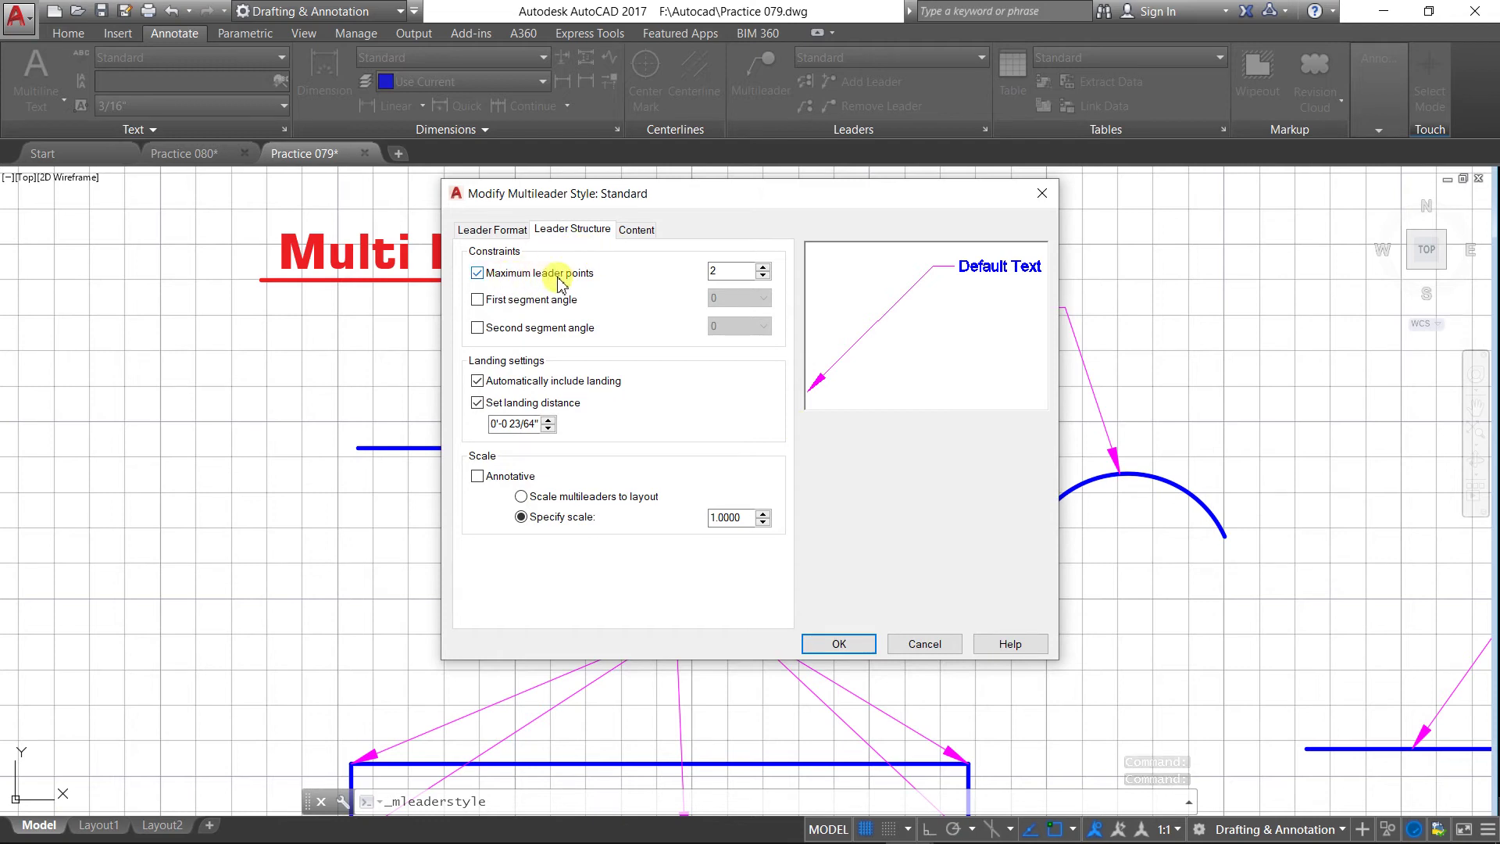
click(765, 268)
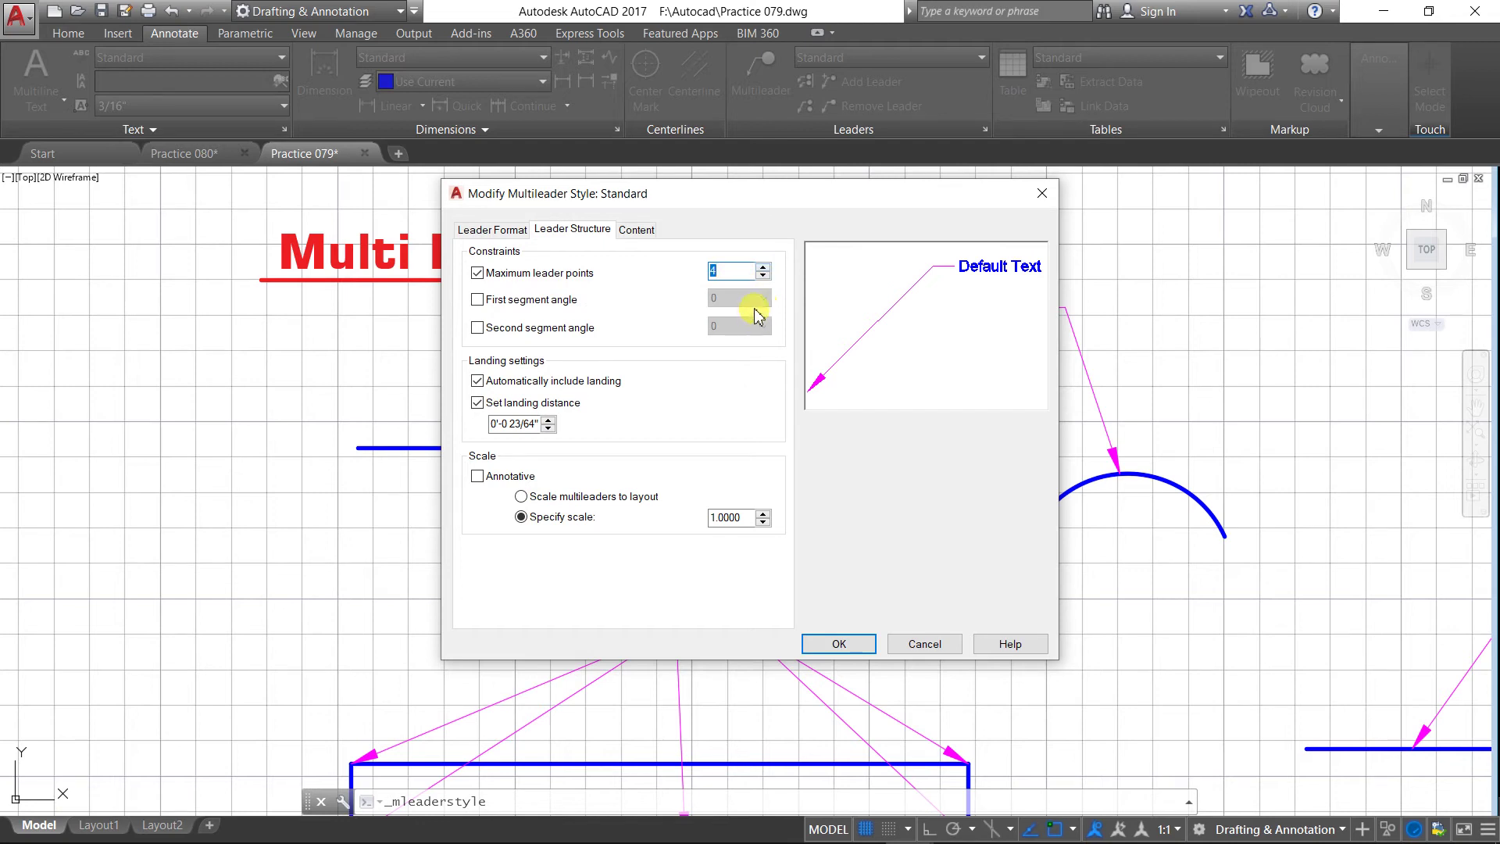
click(851, 646)
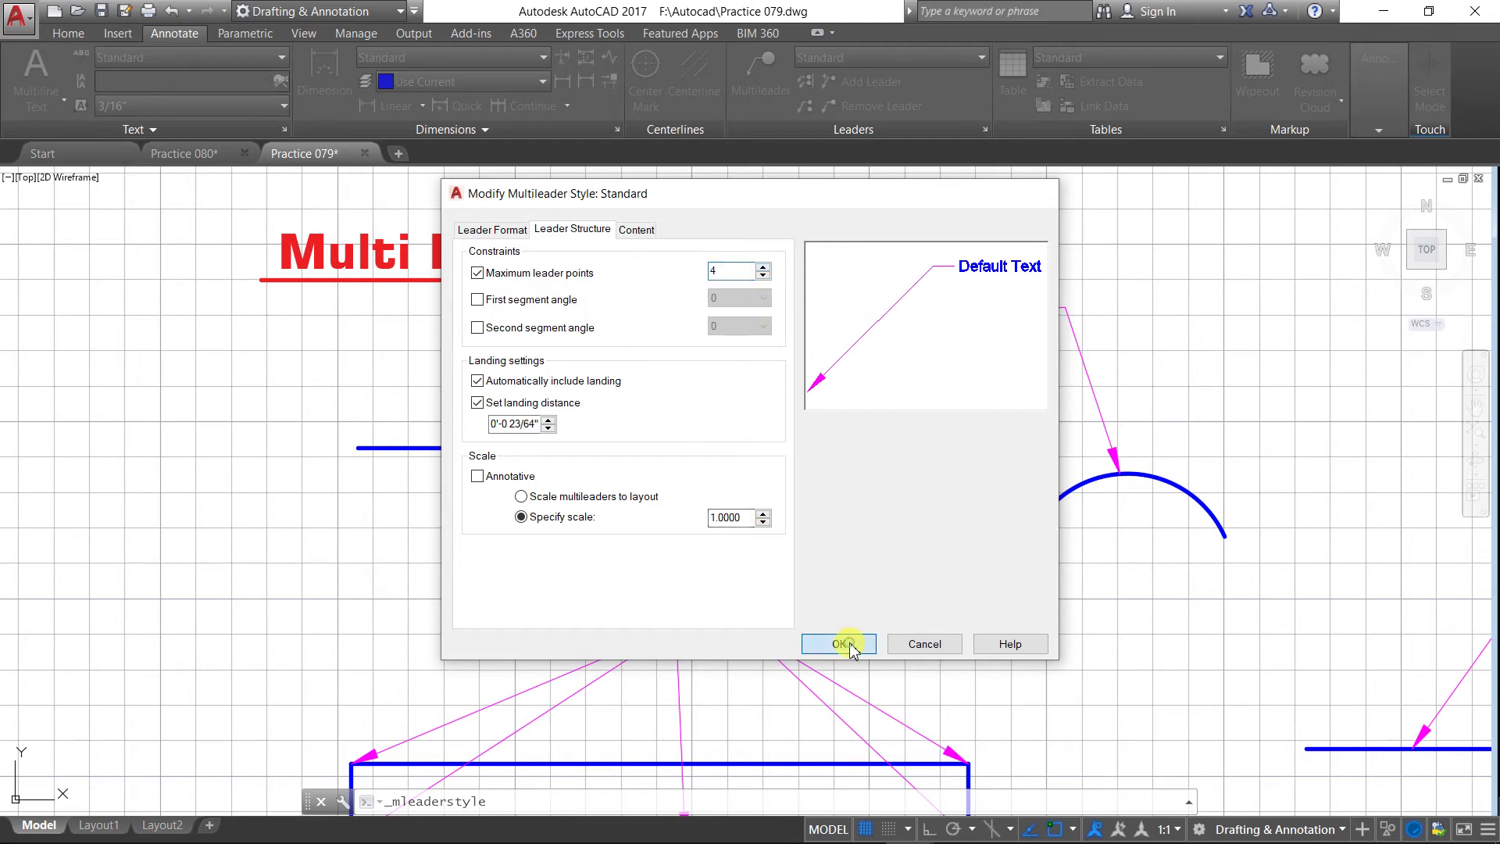
click(843, 540)
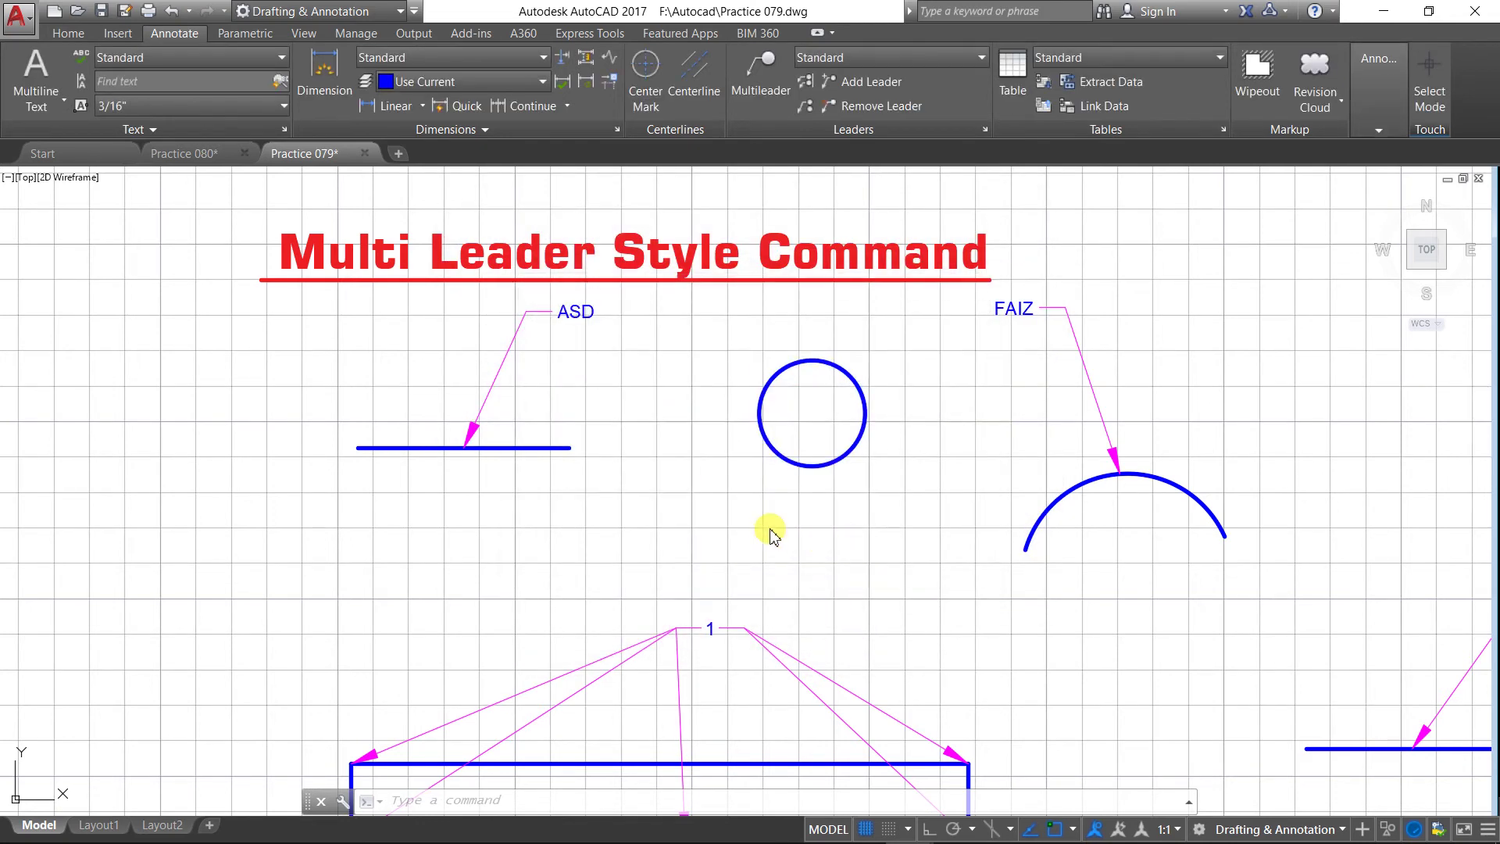
scroll(770, 526, down, 2)
scroll(694, 545, down, 2)
scroll(977, 547, up, 2)
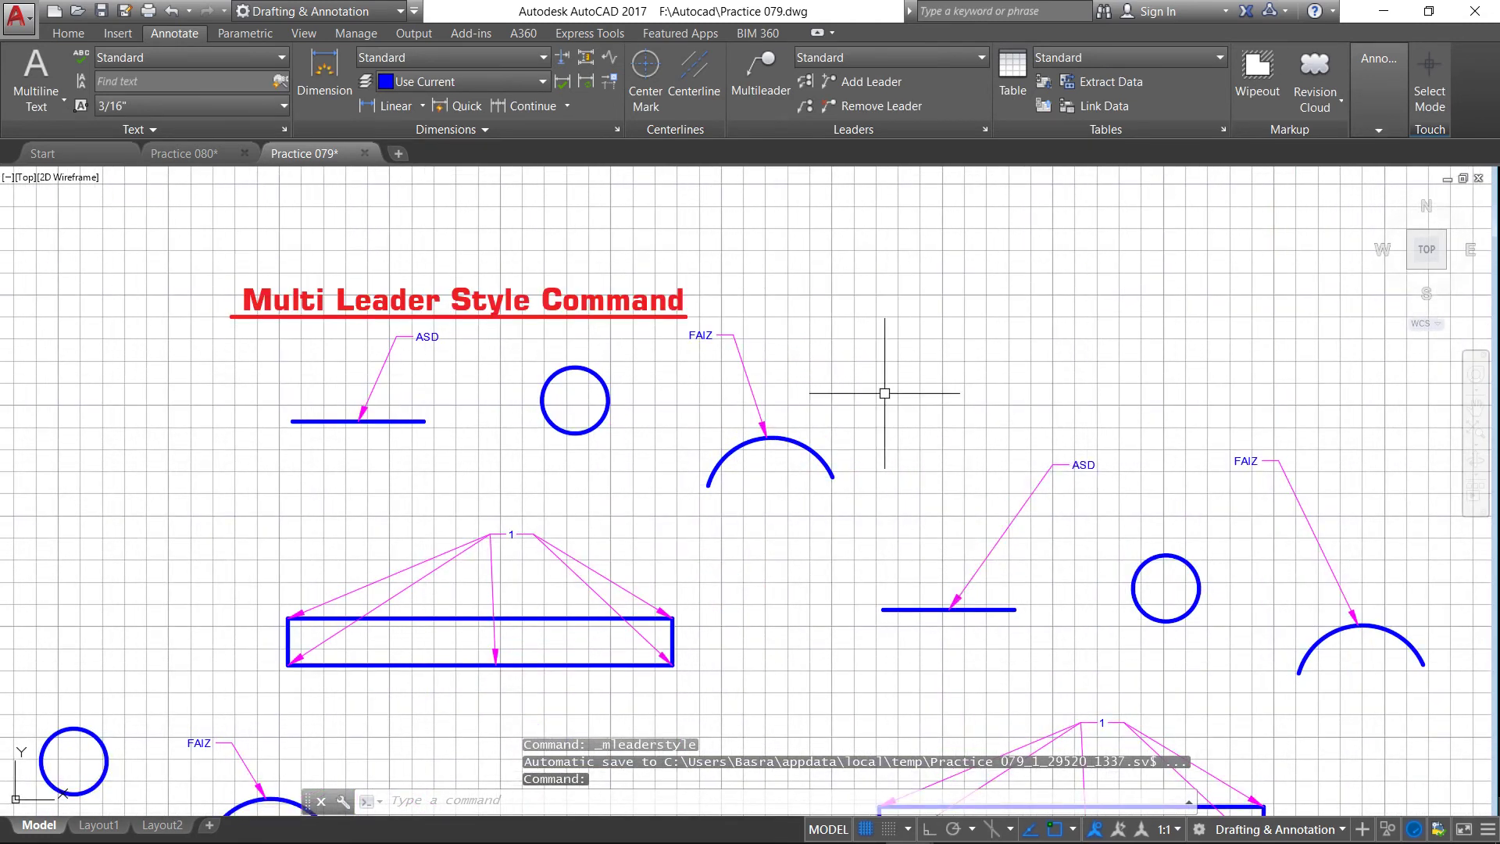
Step: Place a DEF multileader bent at two points, pointing to the blue line's left end
click(762, 74)
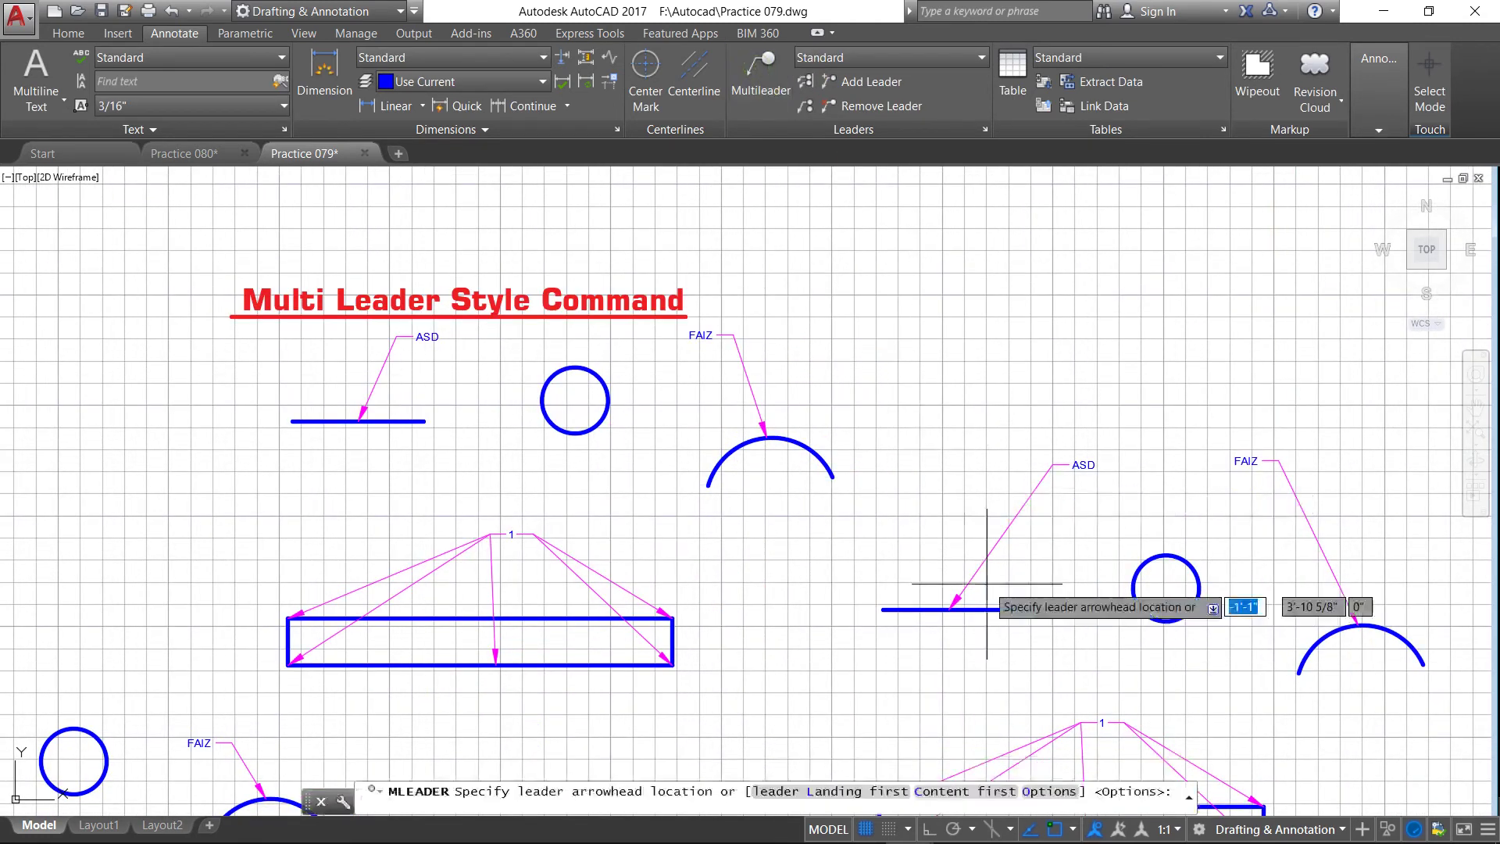
click(885, 604)
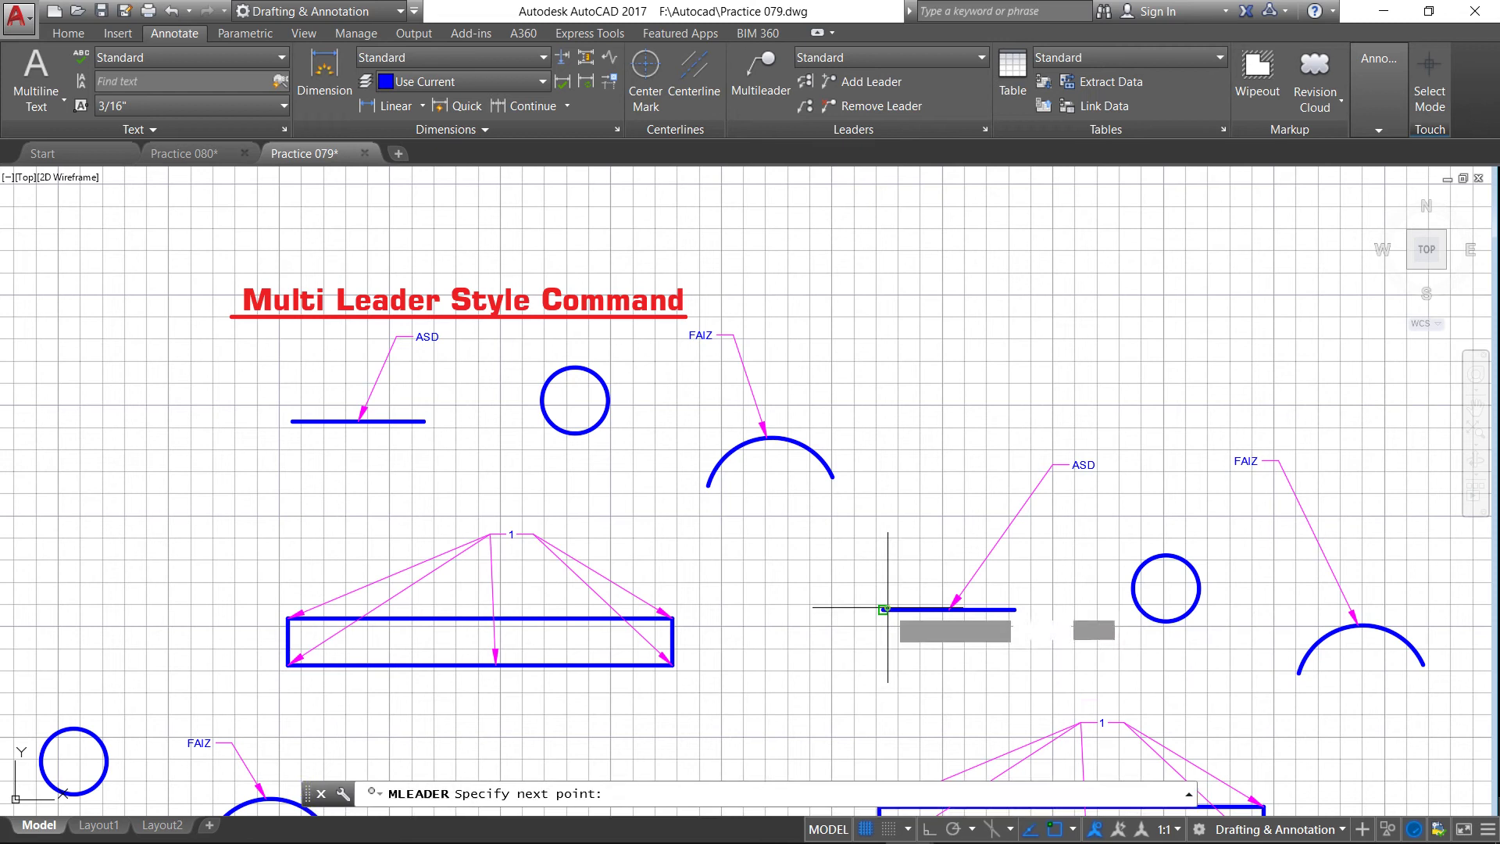
click(900, 510)
click(970, 500)
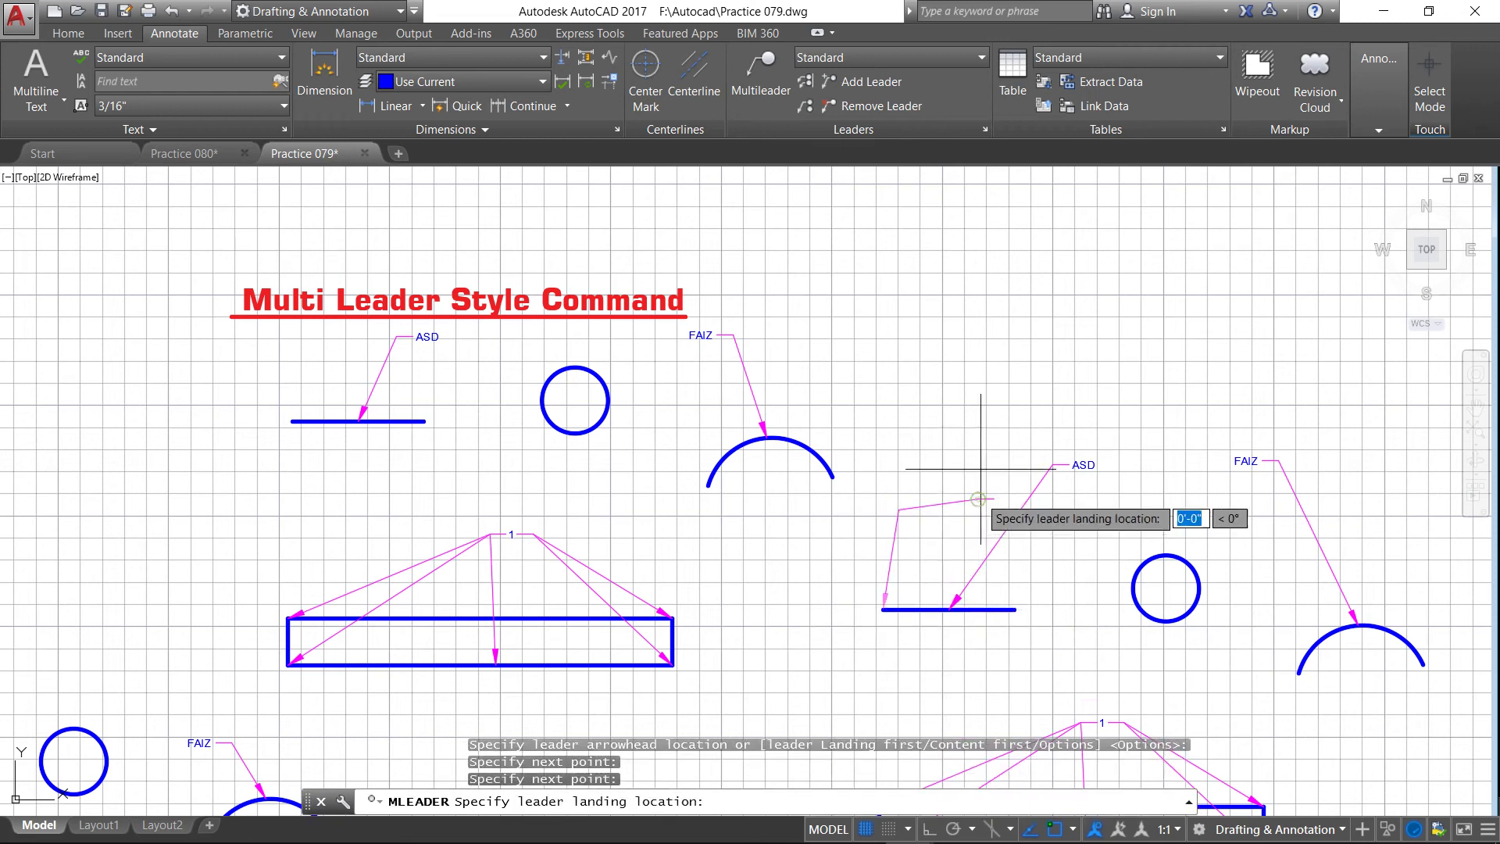
click(1015, 393)
text(DEF)
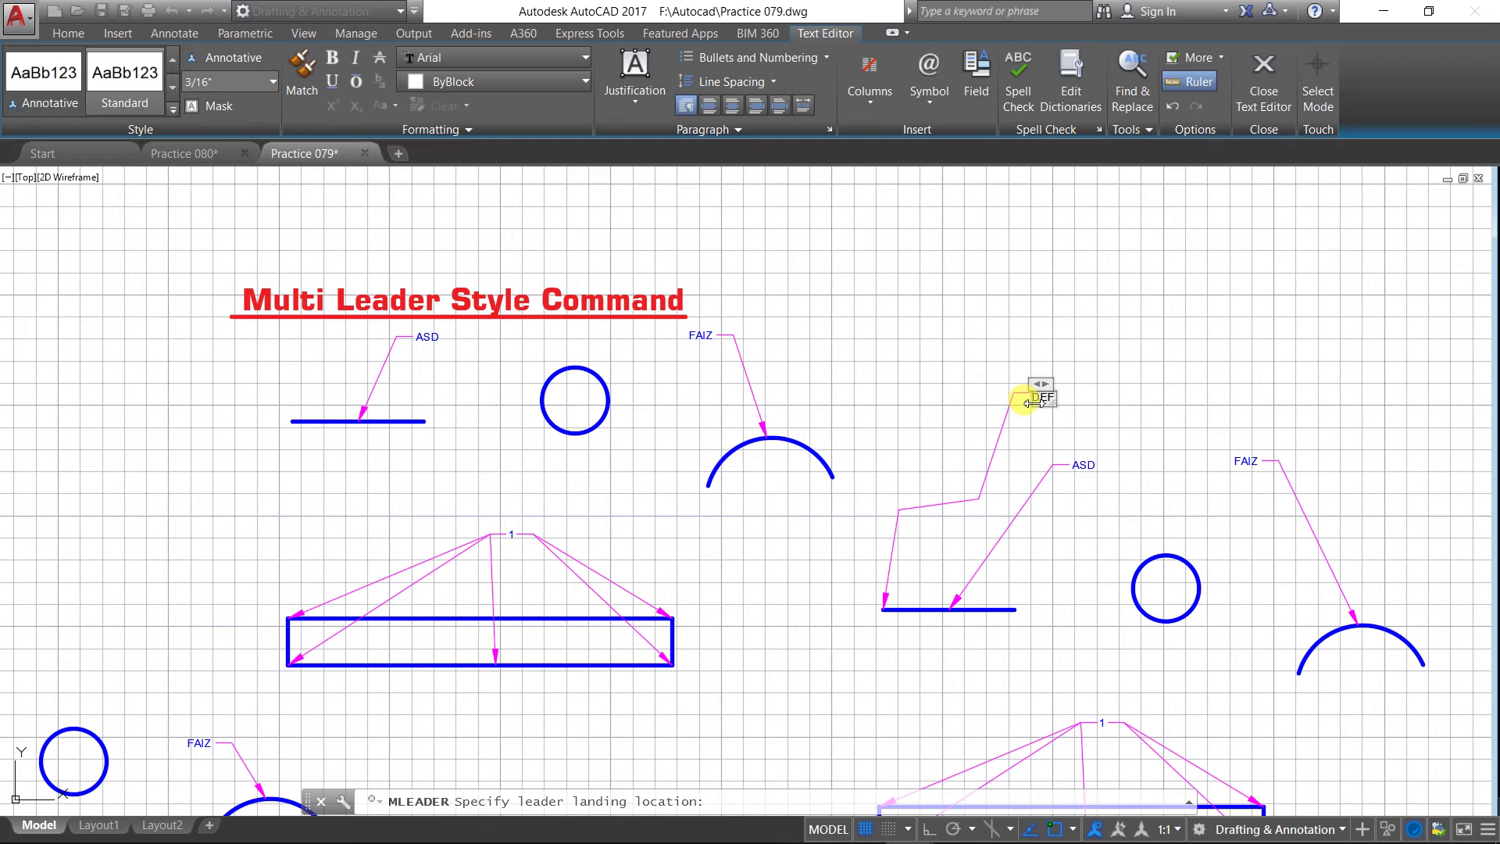
click(1025, 466)
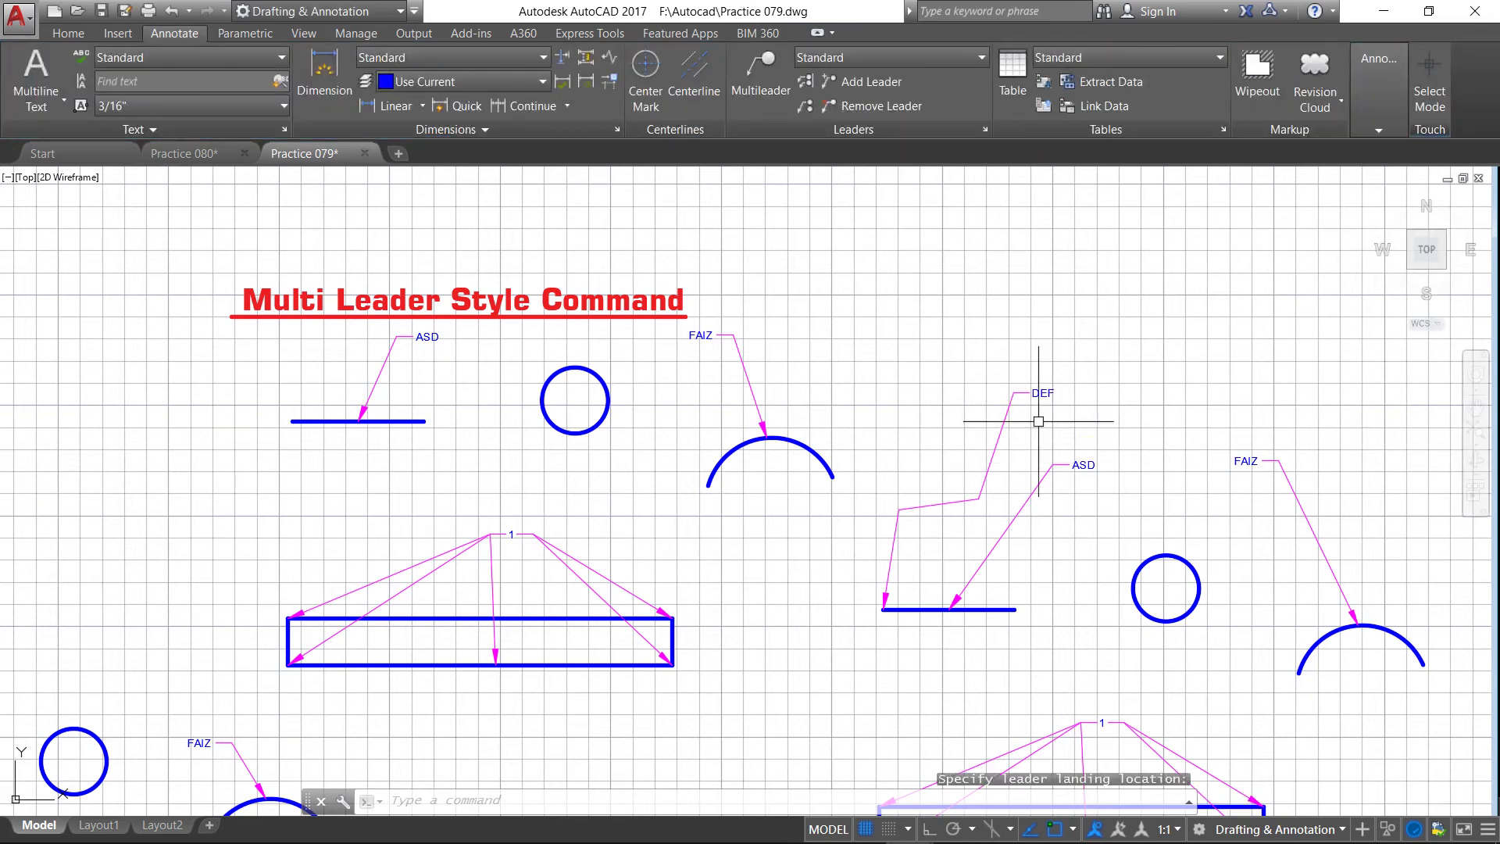
scroll(960, 516, up, 2)
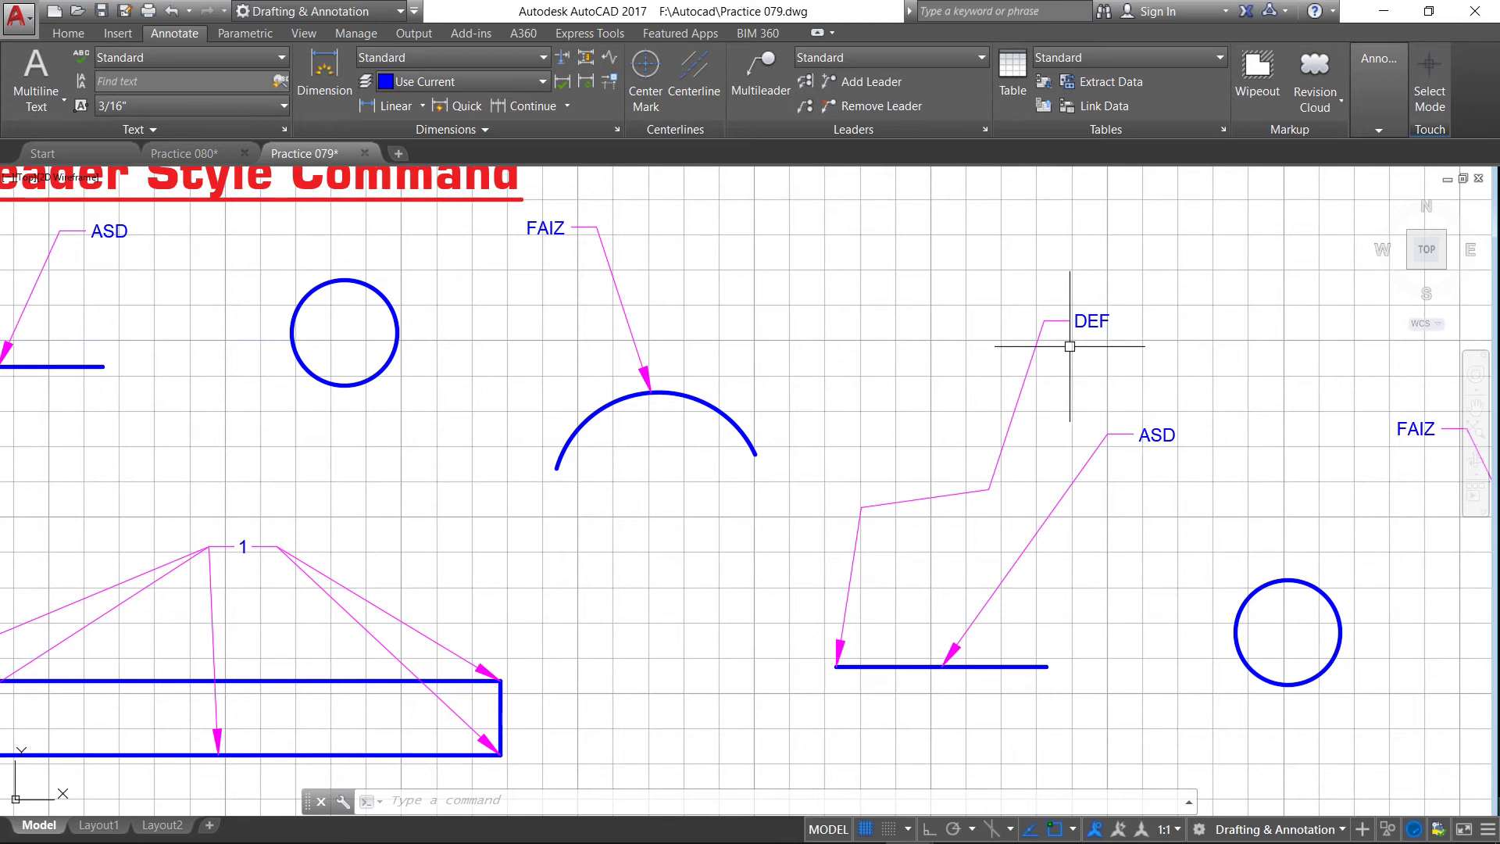
scroll(902, 486, down, 2)
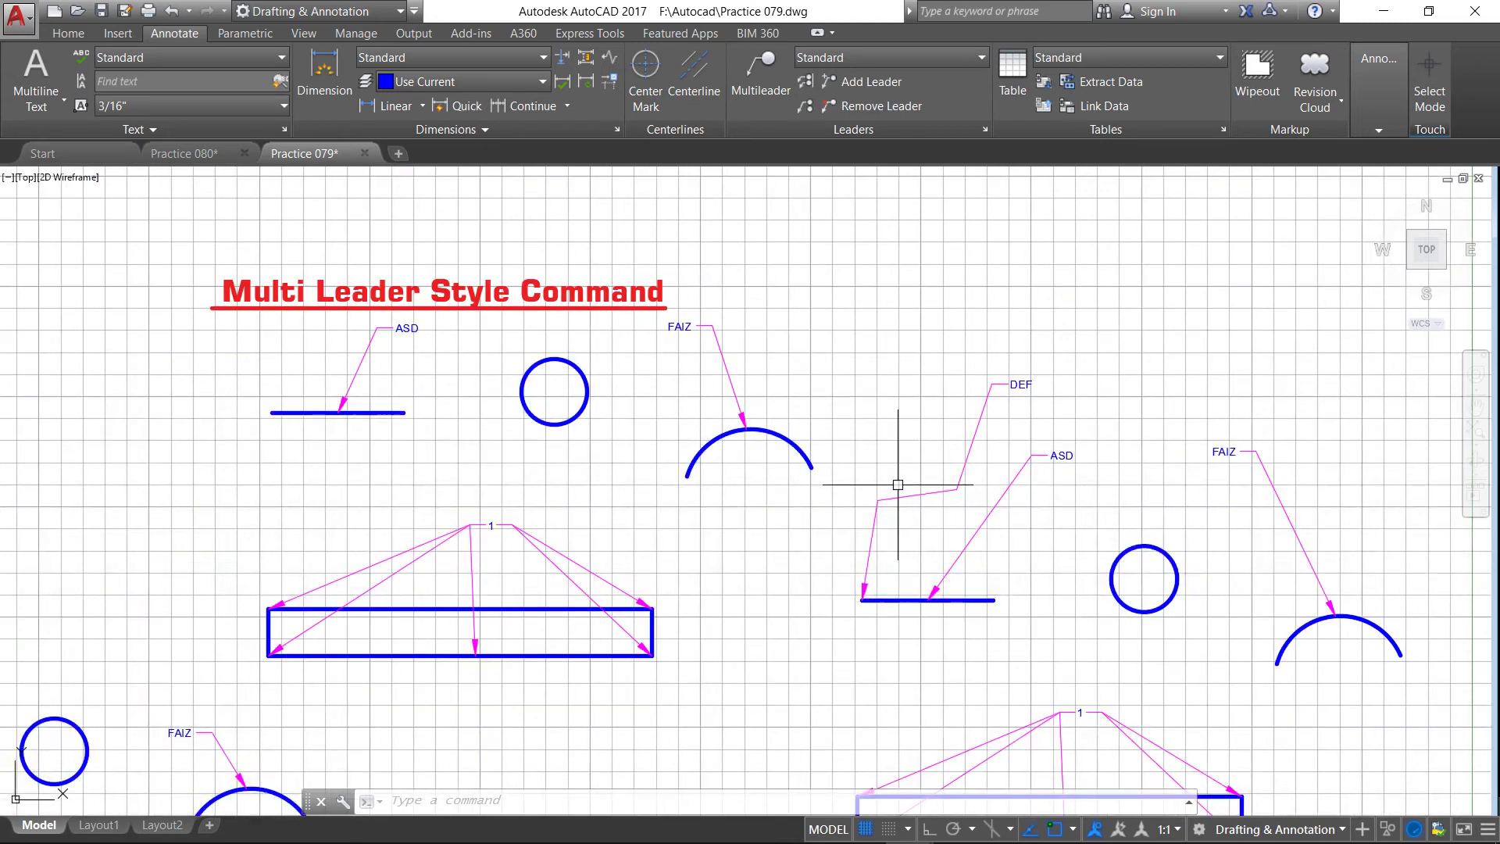
scroll(808, 347, down, 2)
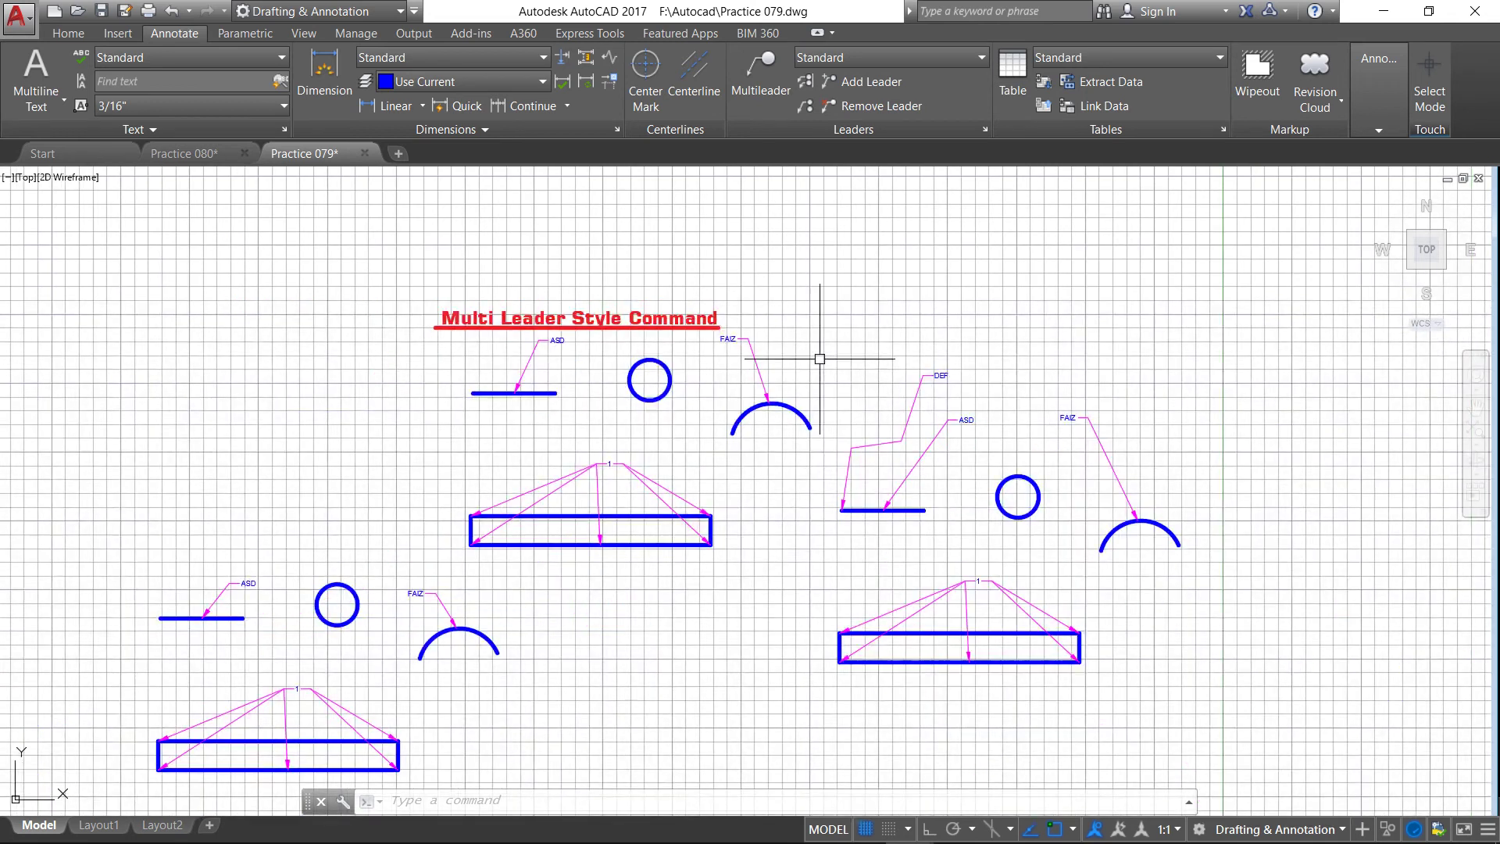
scroll(812, 336, up, 2)
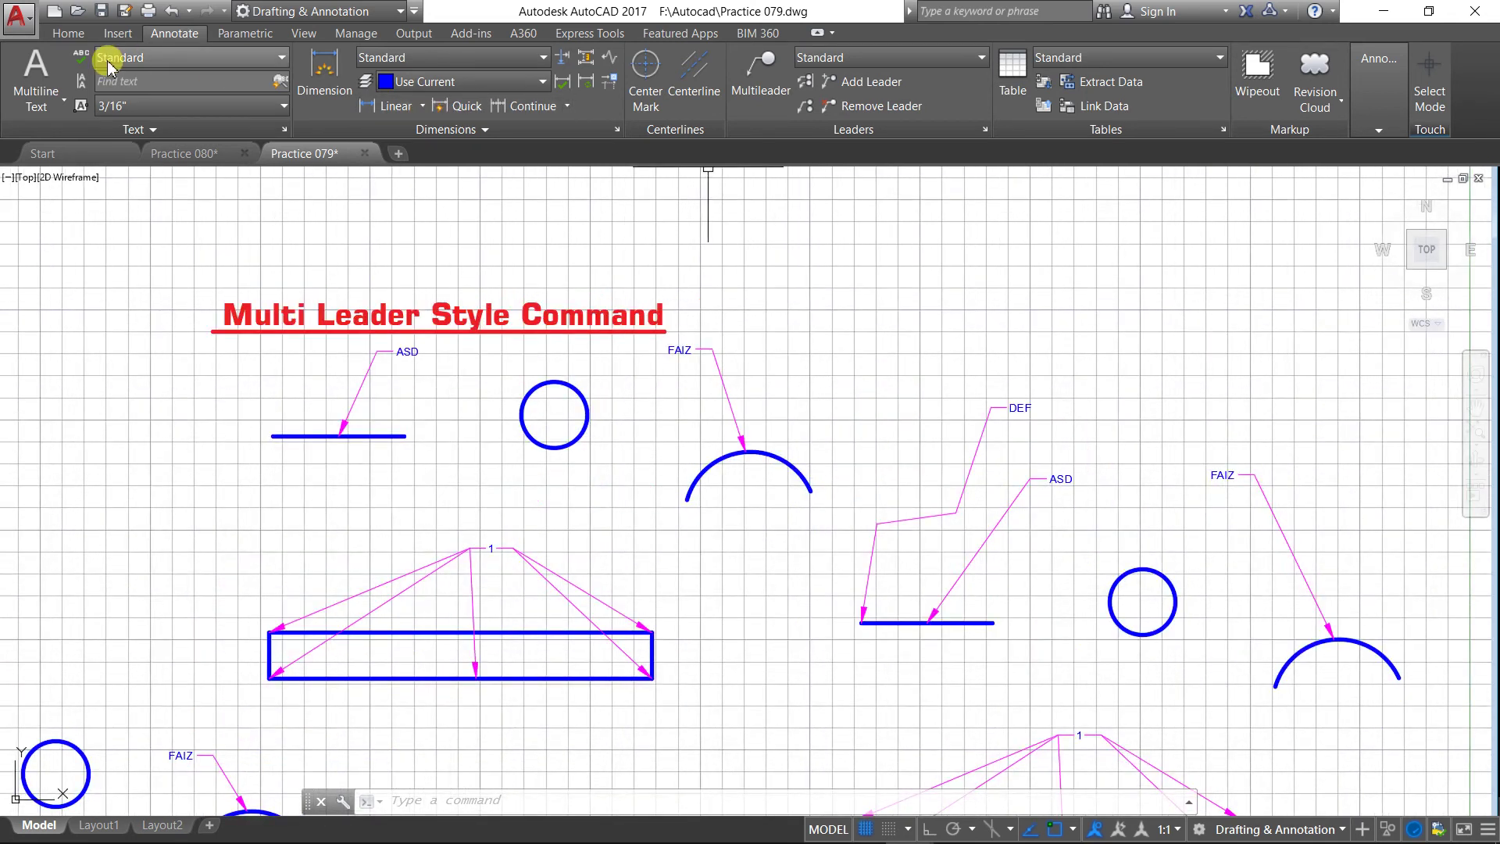
Step: Raise the Standard multileader style's landing distance to 0'-4 55/64" and apply it to all leaders
click(984, 130)
click(926, 408)
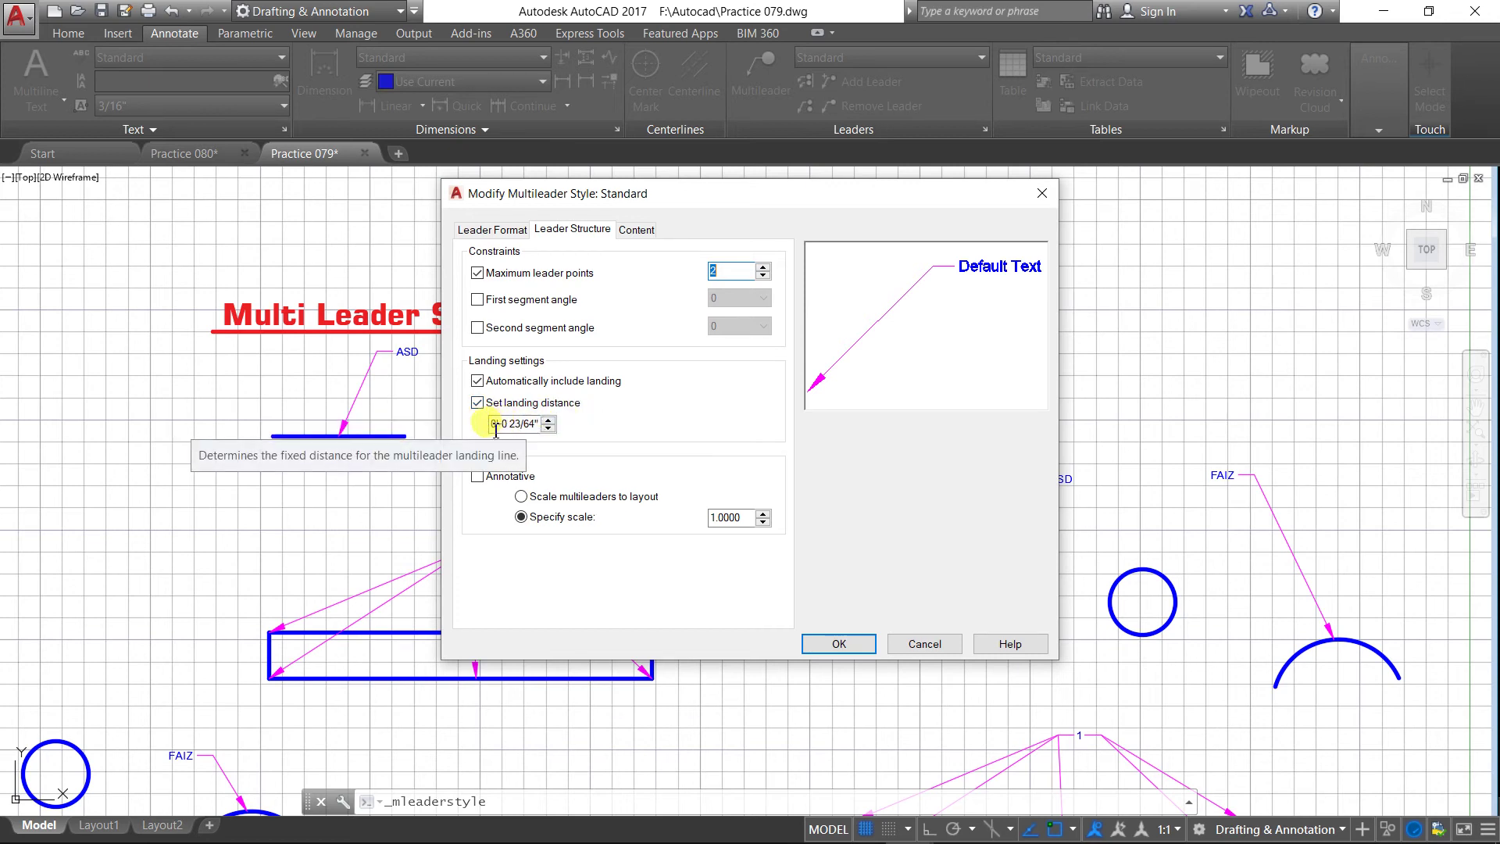
click(547, 422)
click(547, 422)
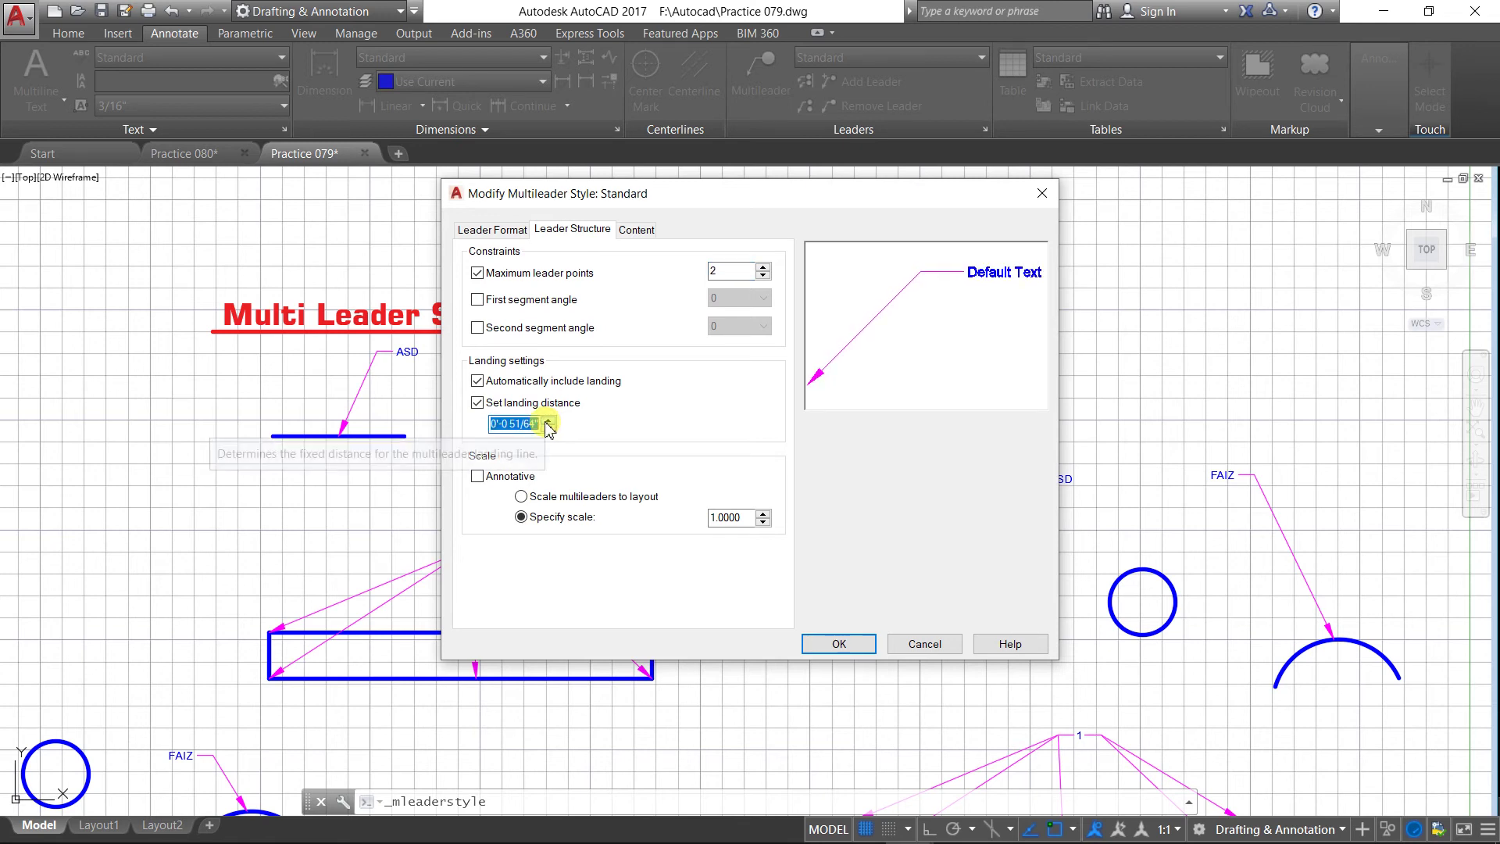
click(547, 422)
click(547, 422)
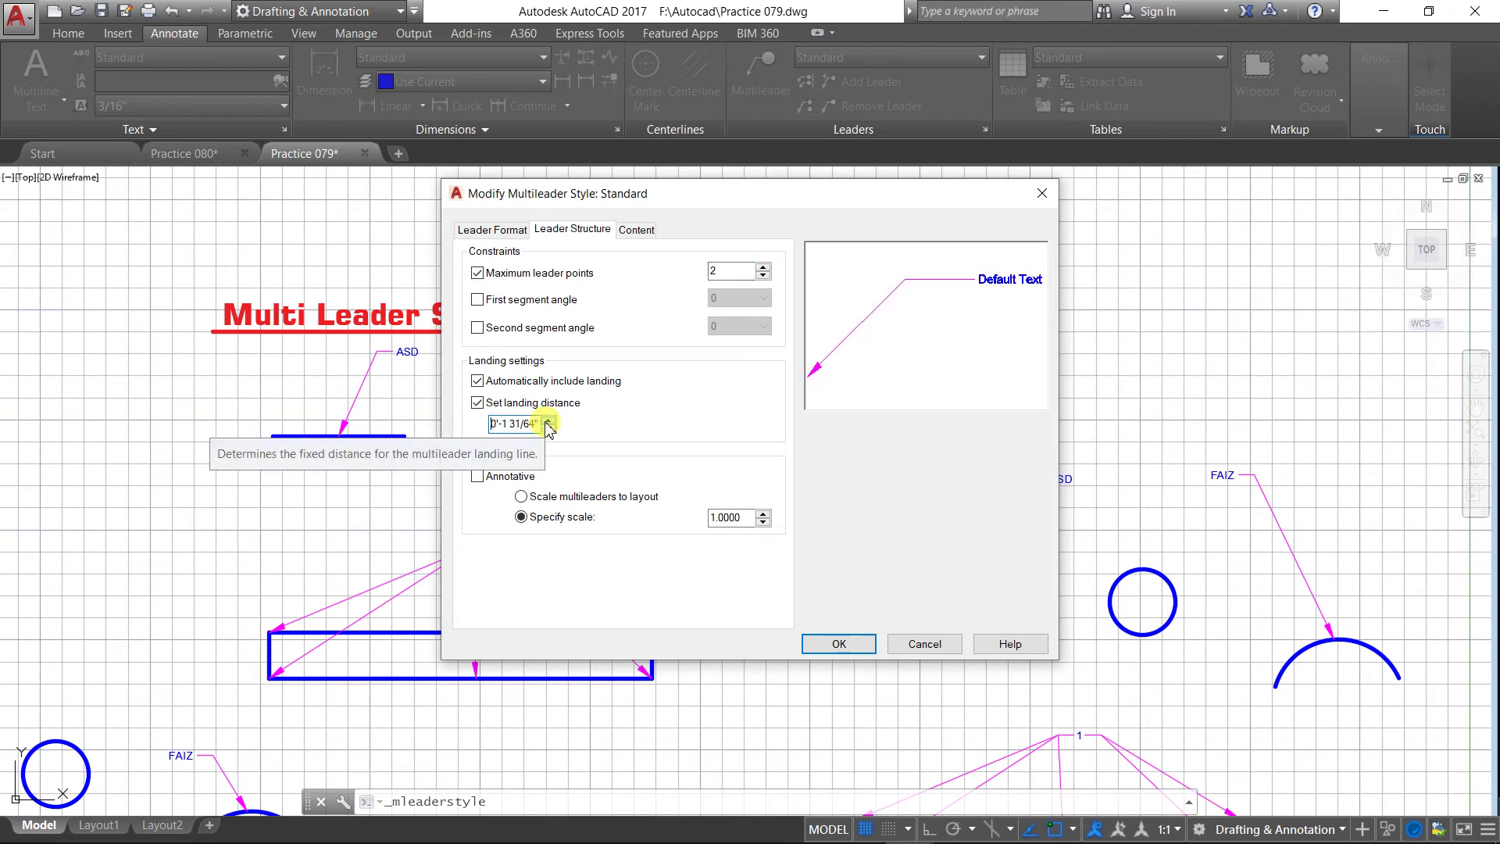
click(547, 422)
click(547, 422)
click(547, 422)
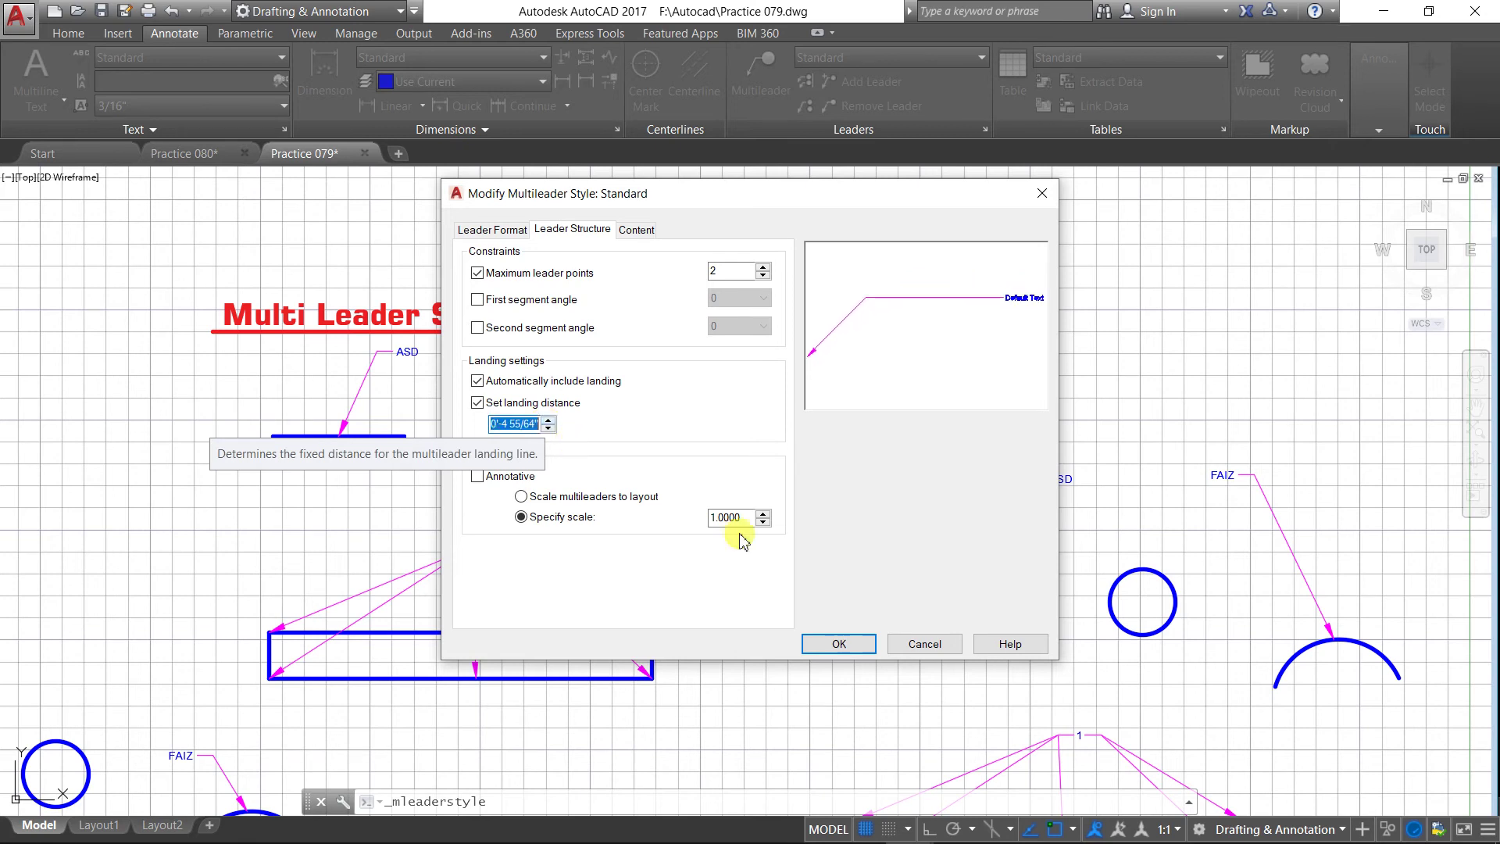
click(861, 643)
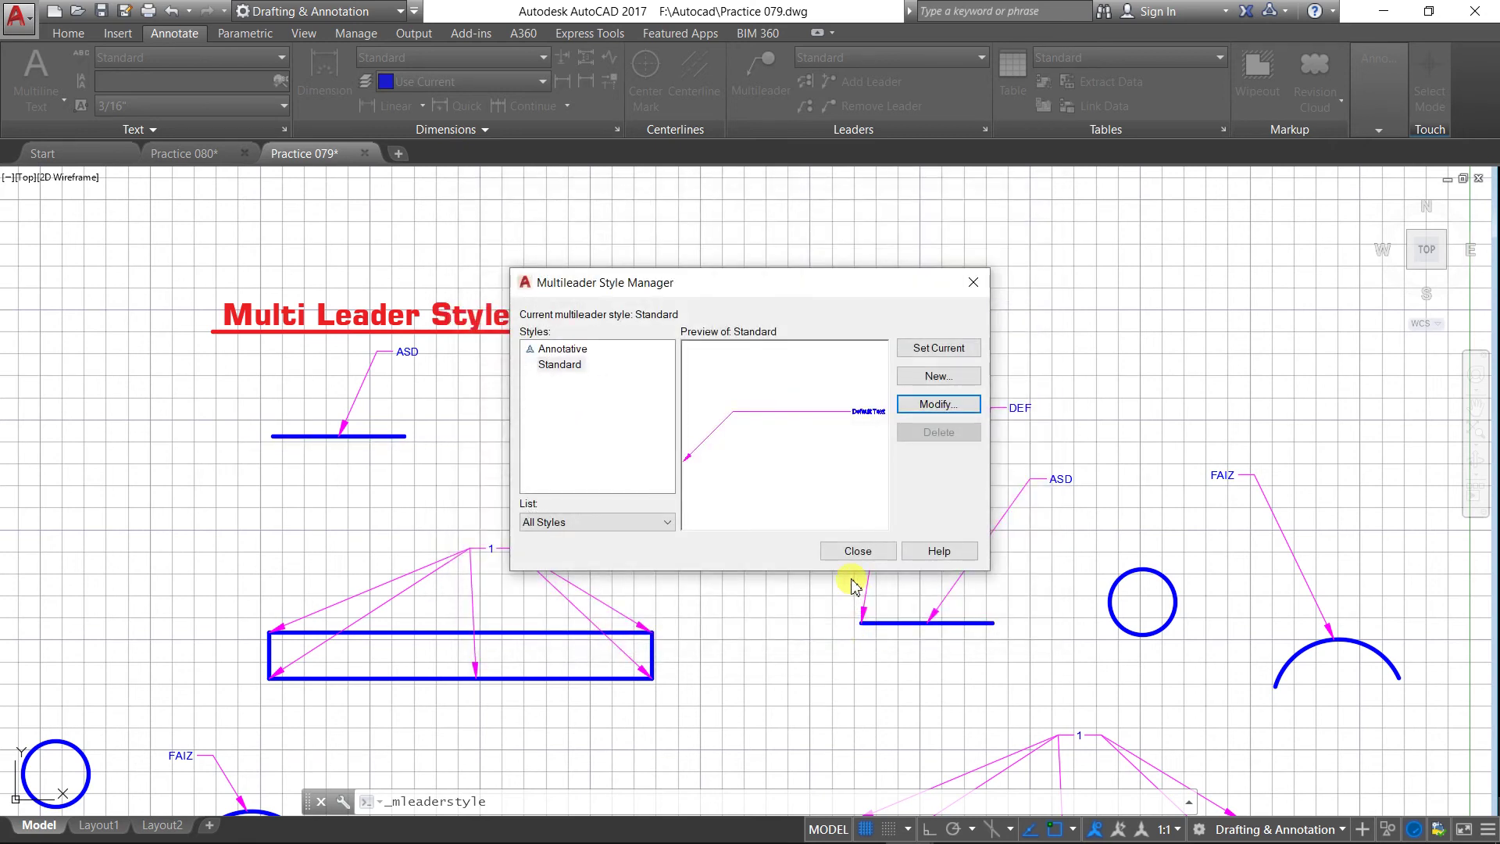
click(856, 553)
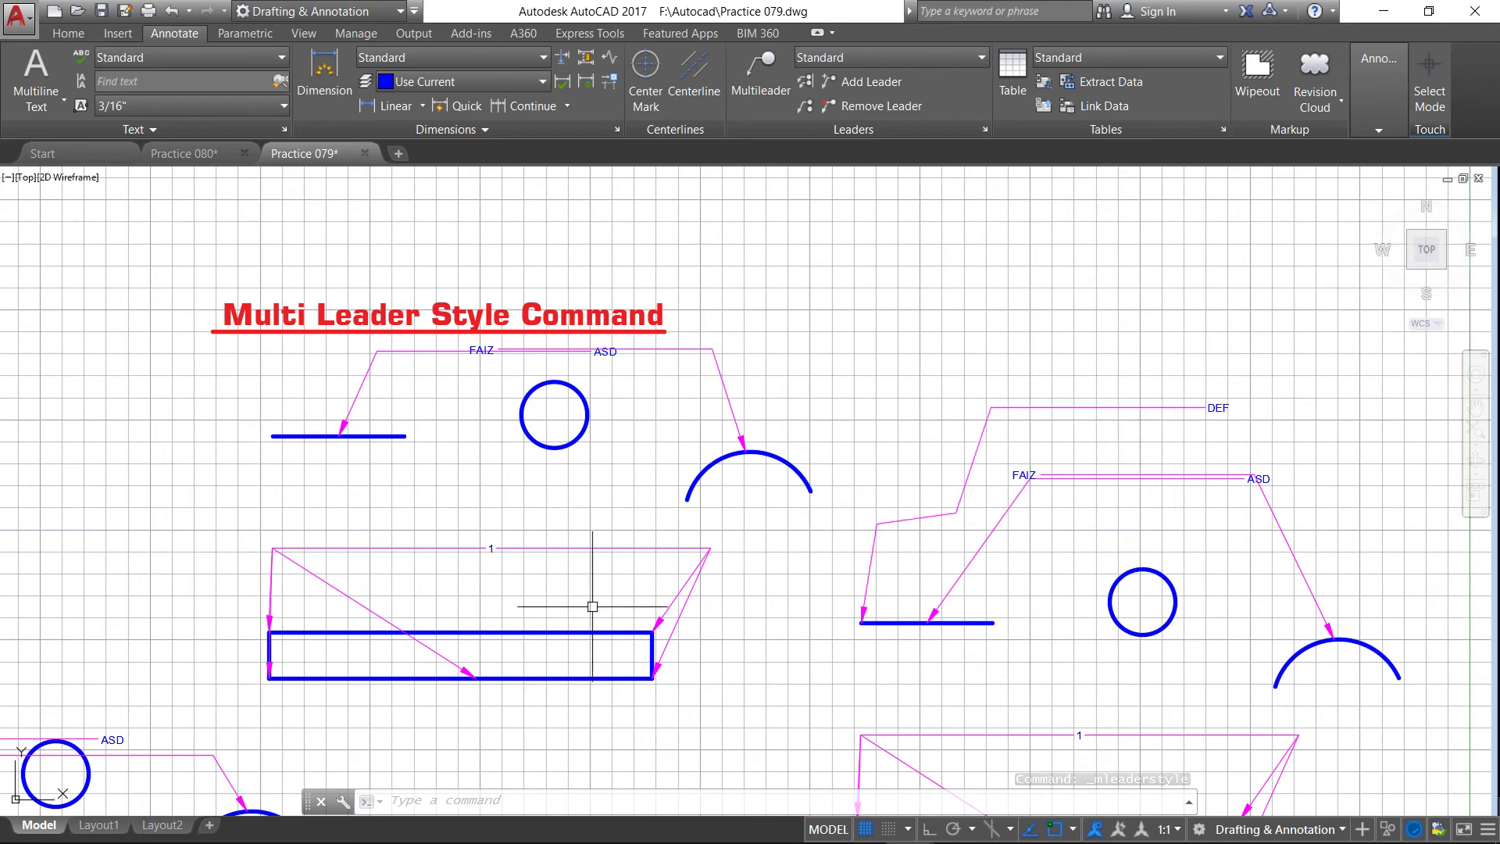
Step: Undo the last change, then turn off Automatically include landing in the Standard multileader style
click(171, 11)
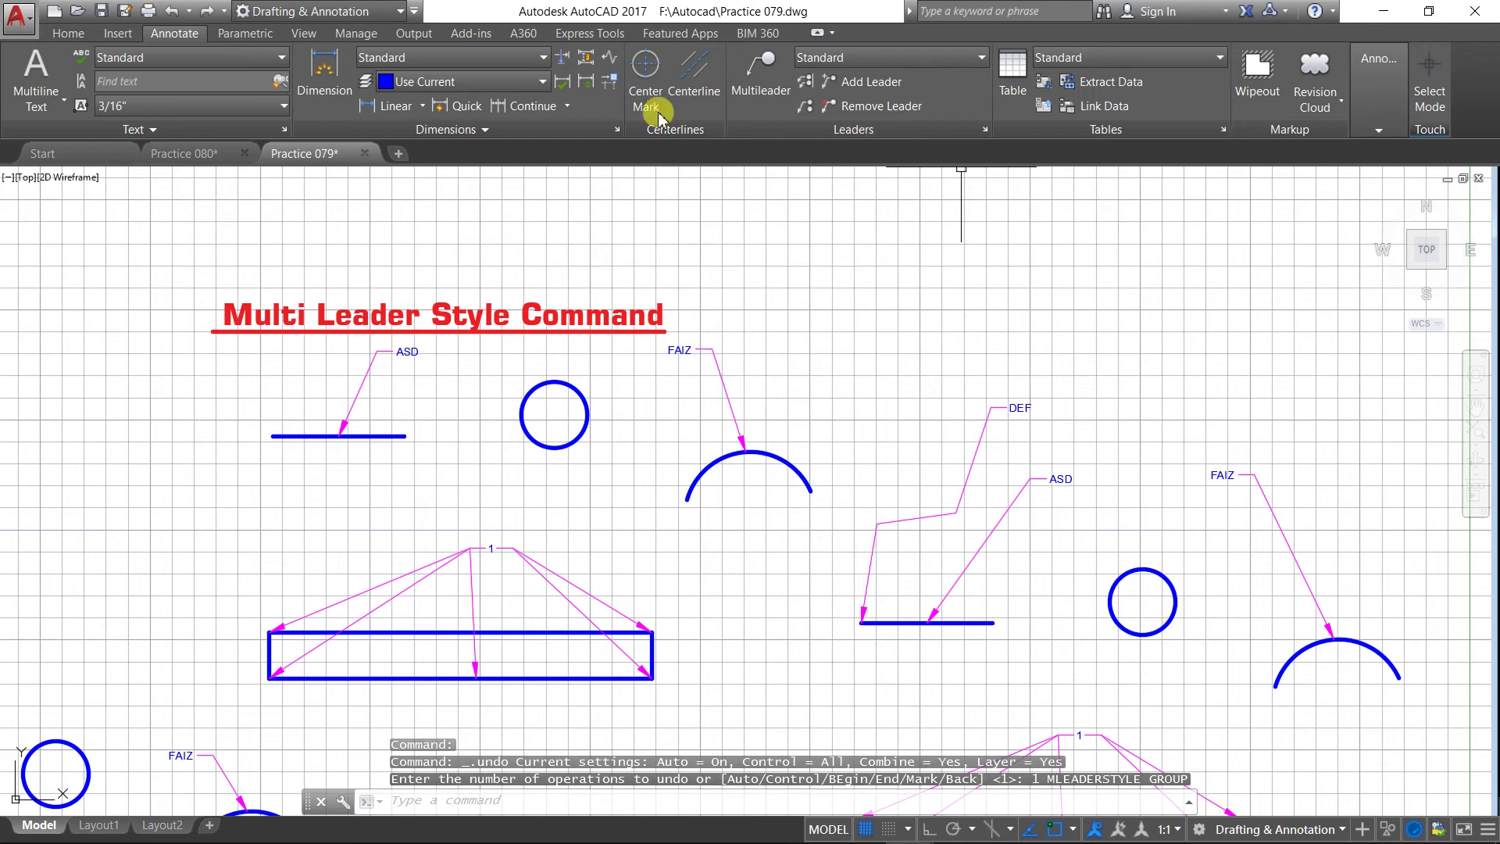
click(985, 130)
click(906, 407)
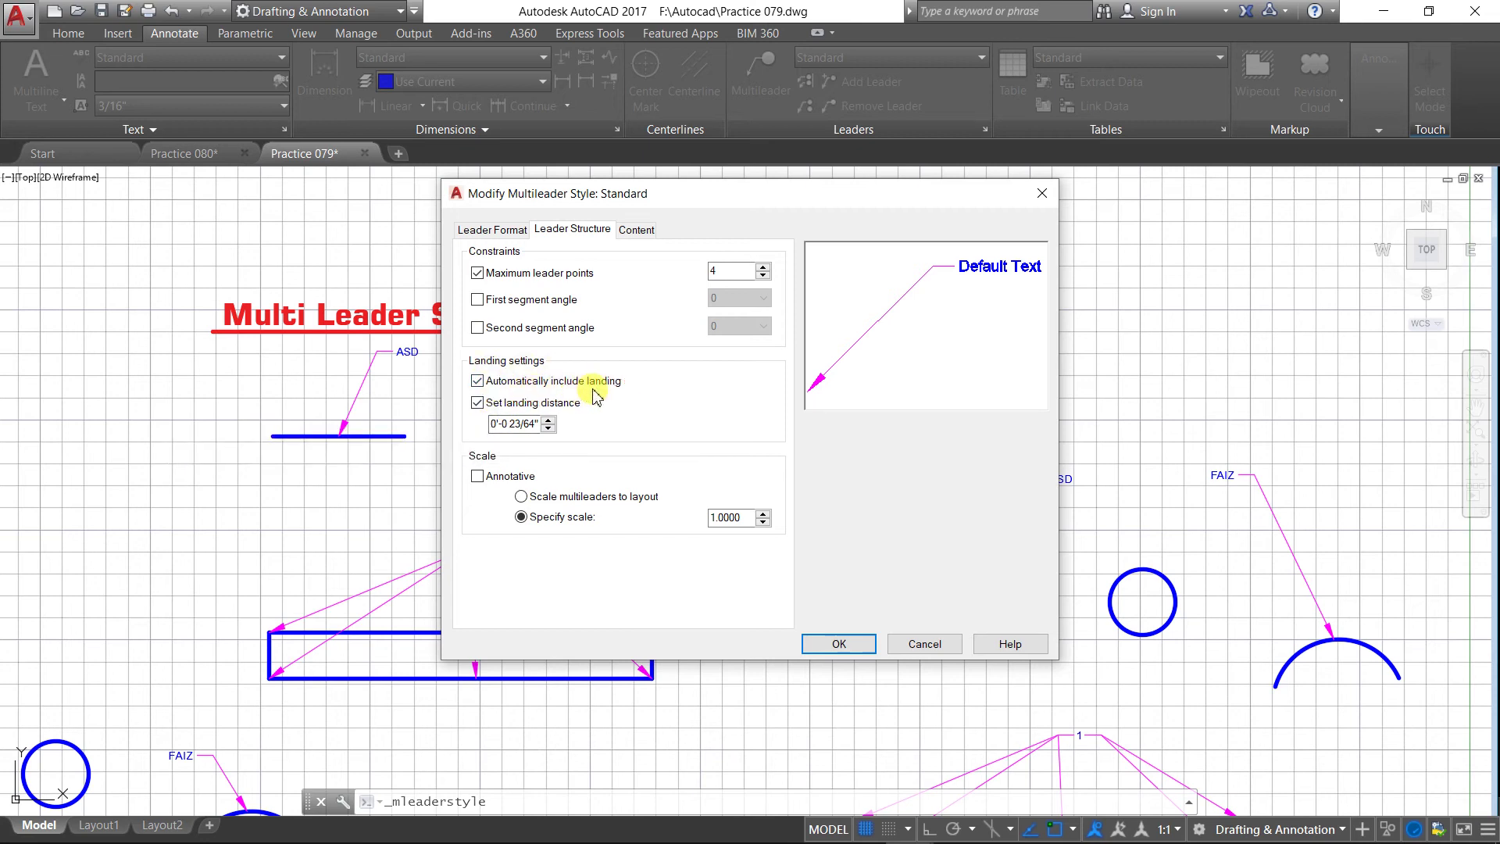
click(477, 381)
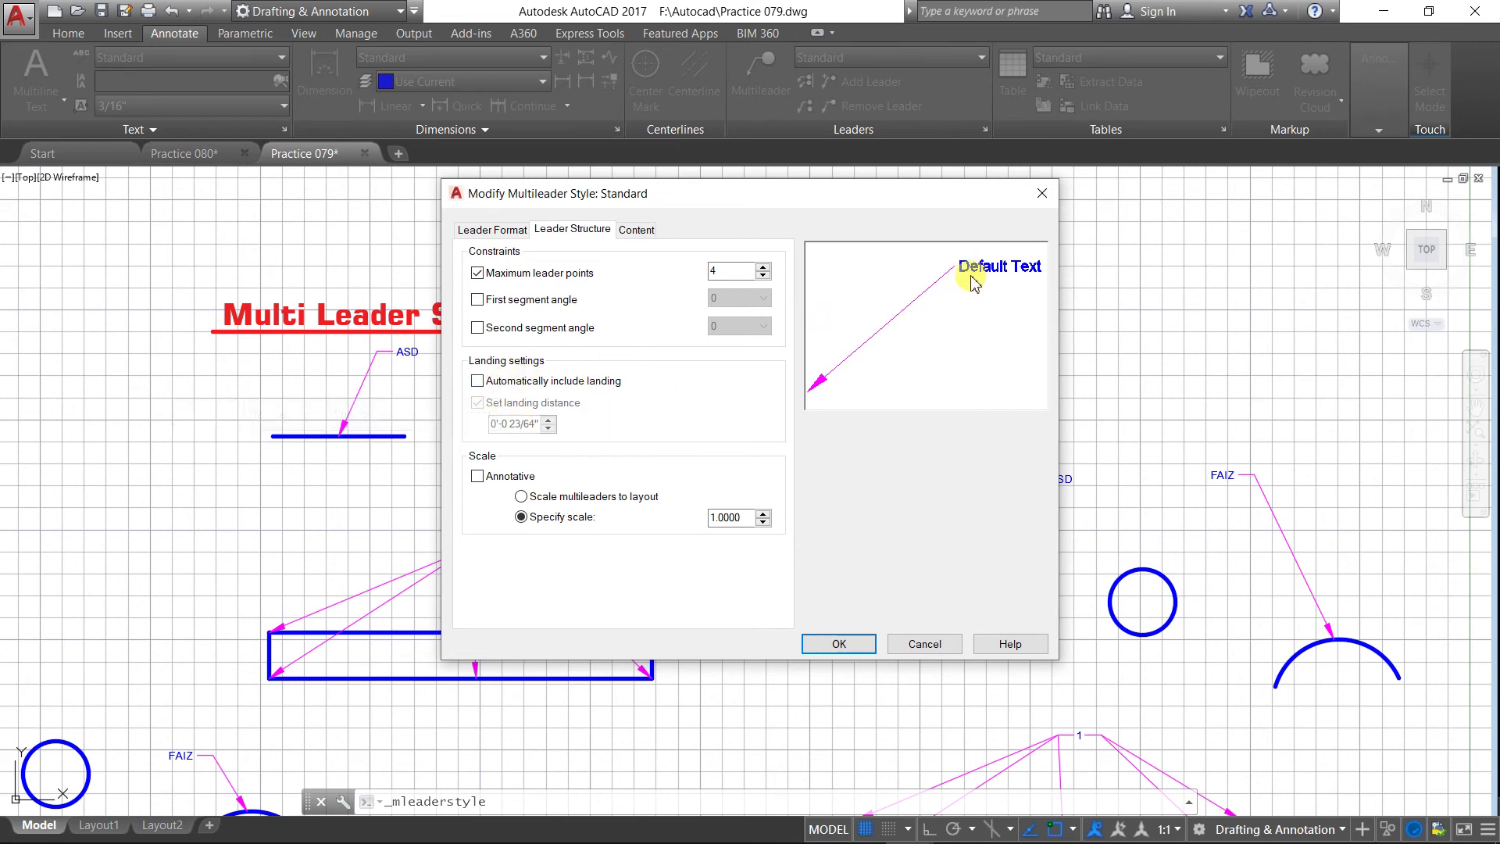
click(839, 644)
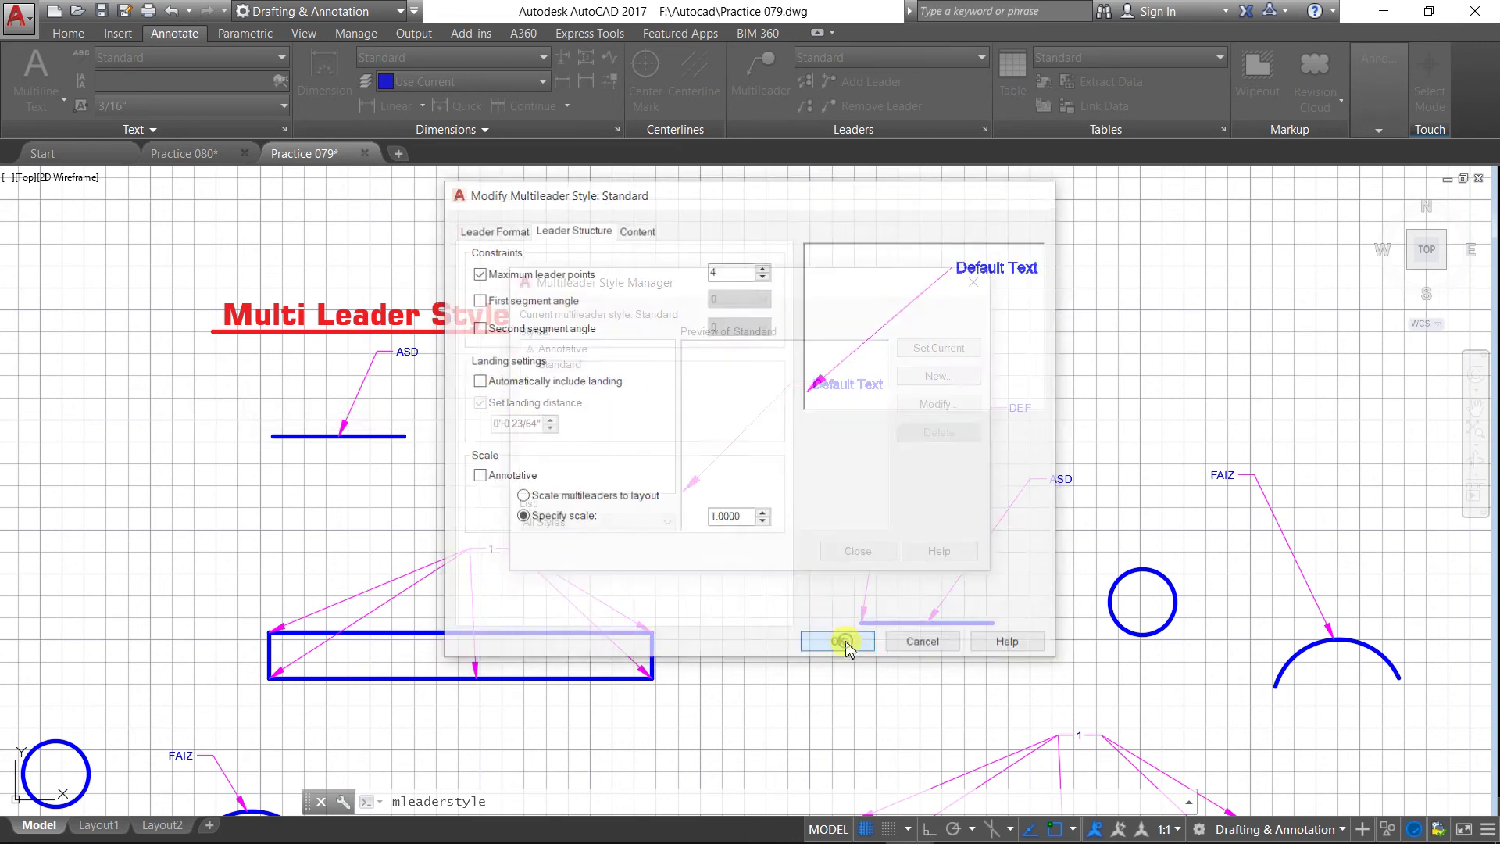
click(851, 552)
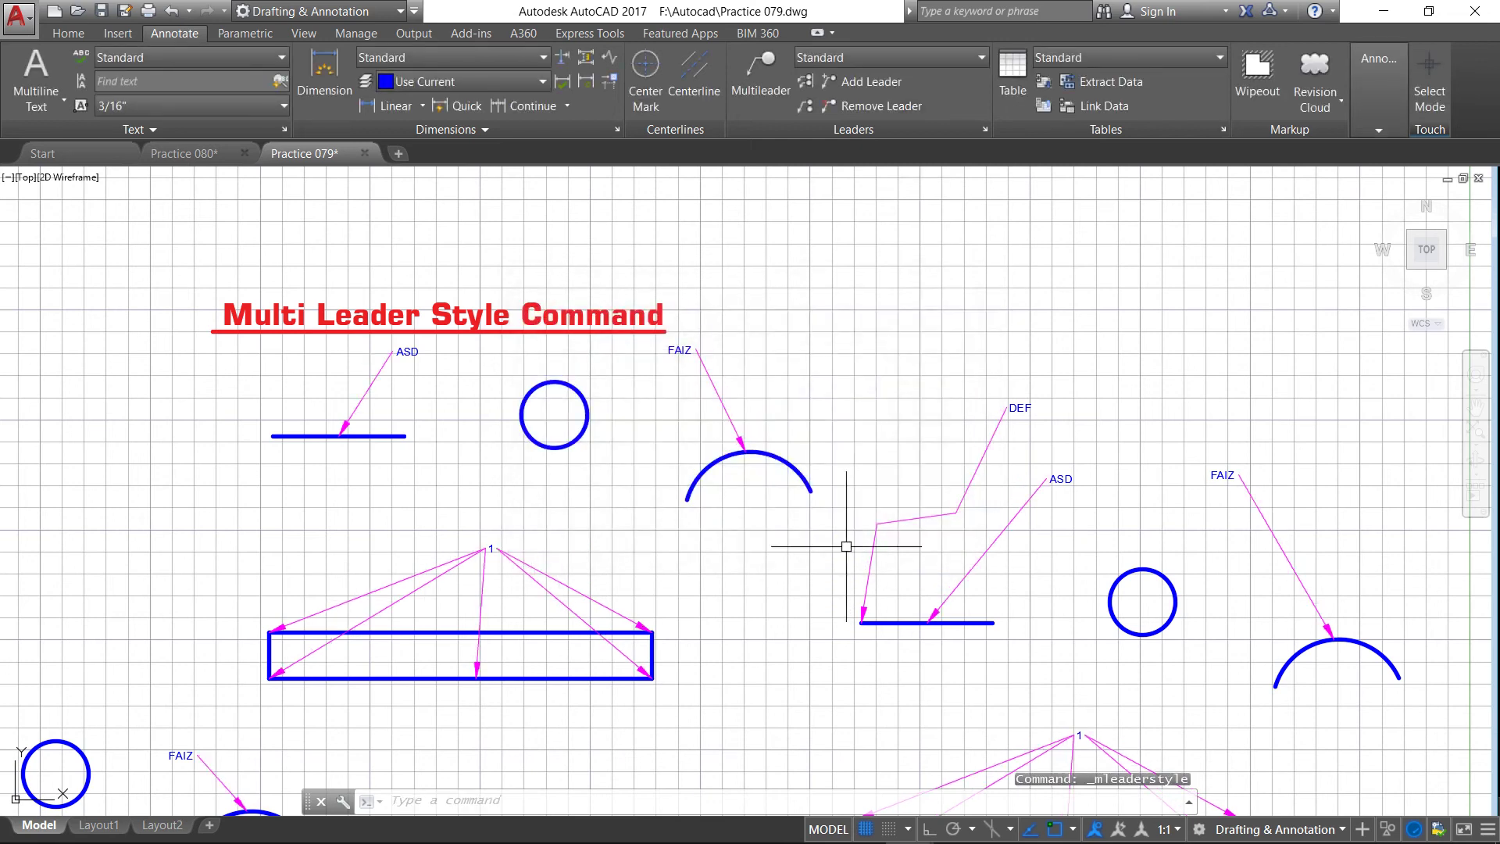
Step: Re-enable Automatically include landing in the Standard style and review its Mtext/Block/None content types
scroll(680, 379, up, 2)
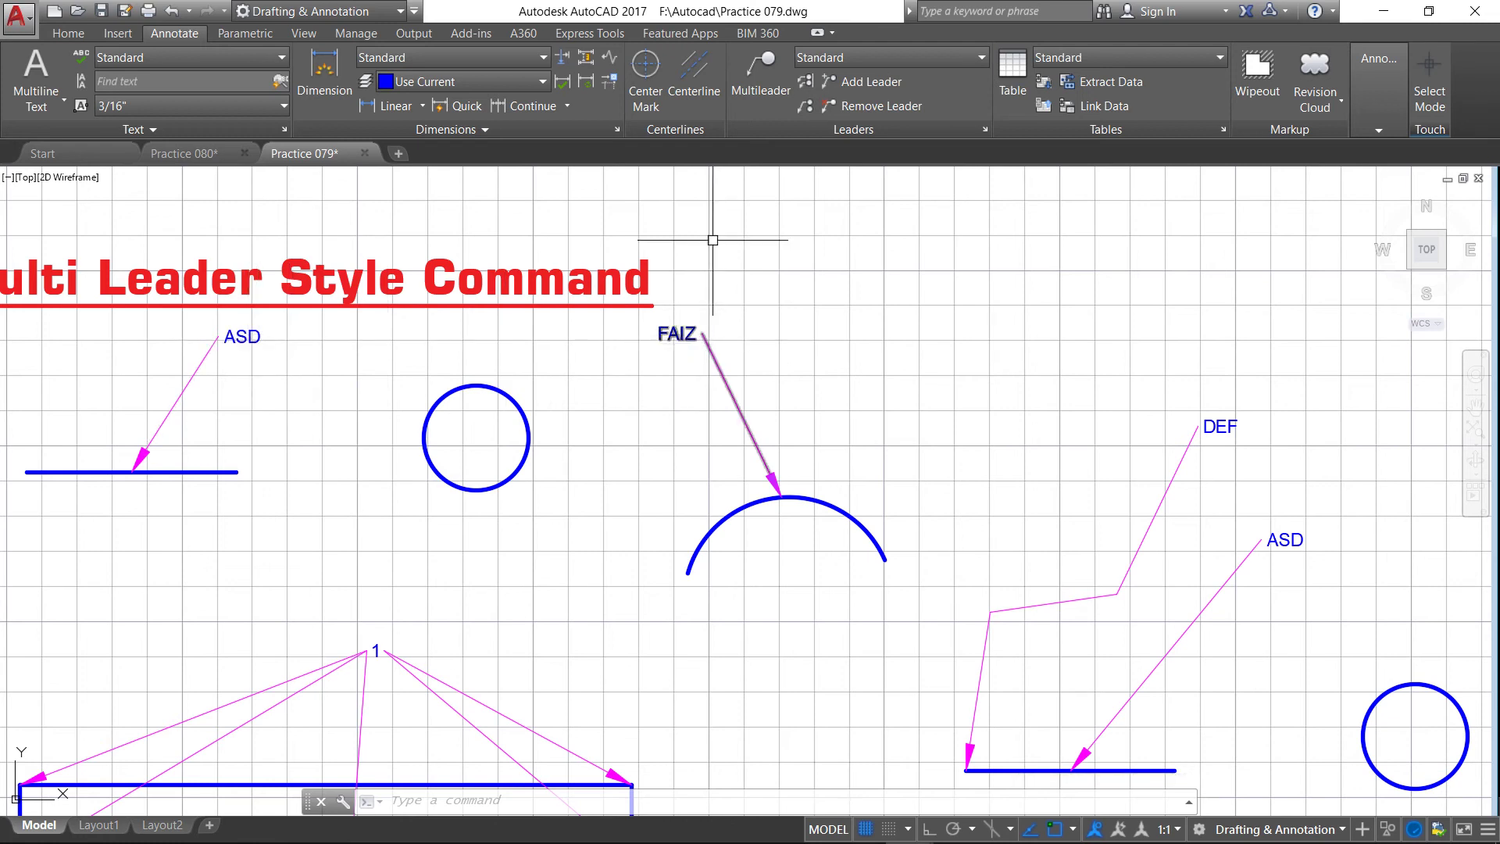
click(982, 131)
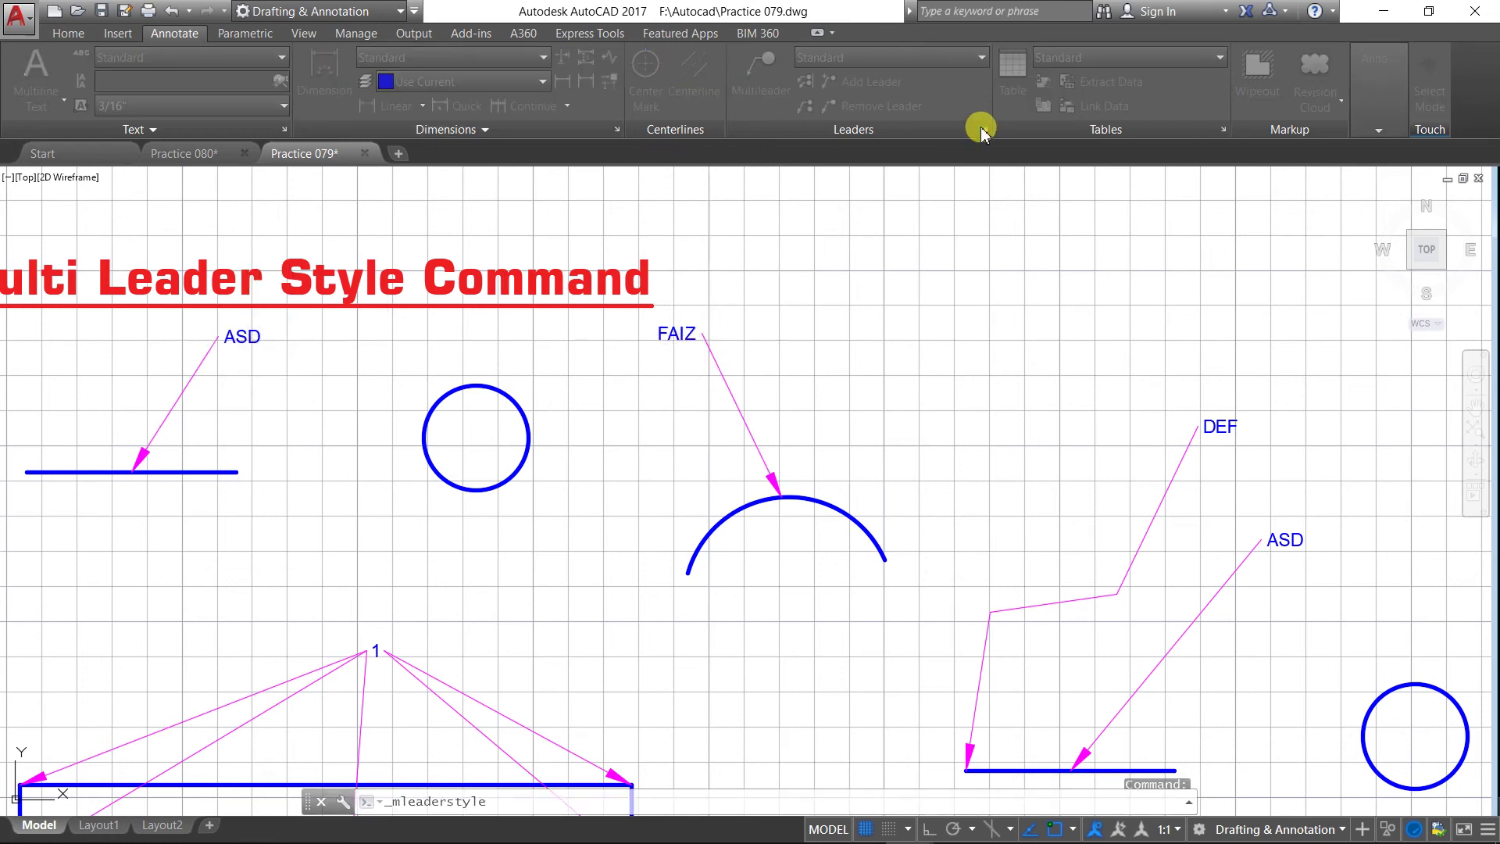
click(929, 404)
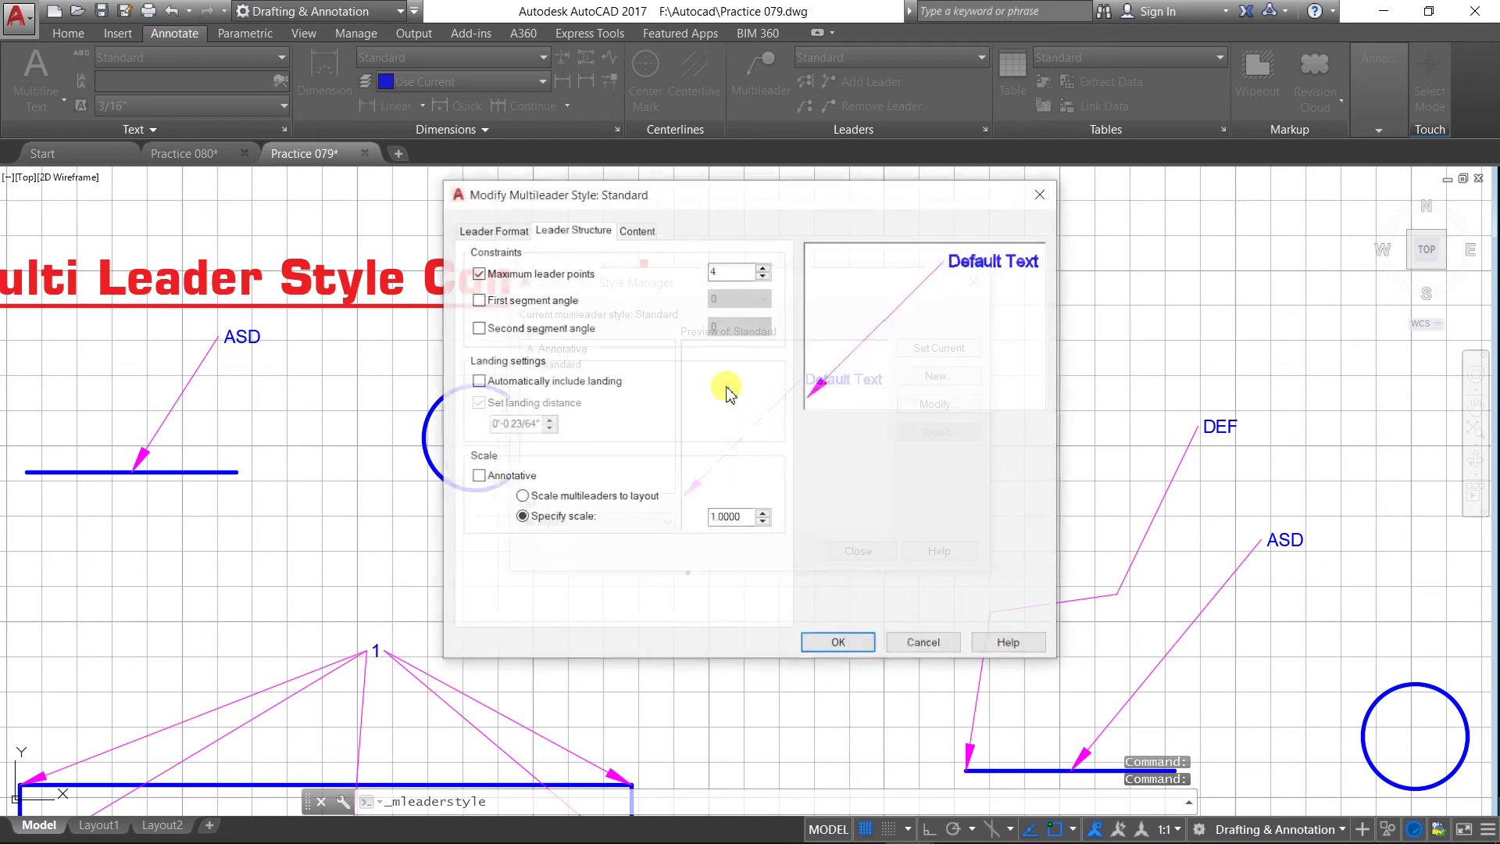
click(477, 382)
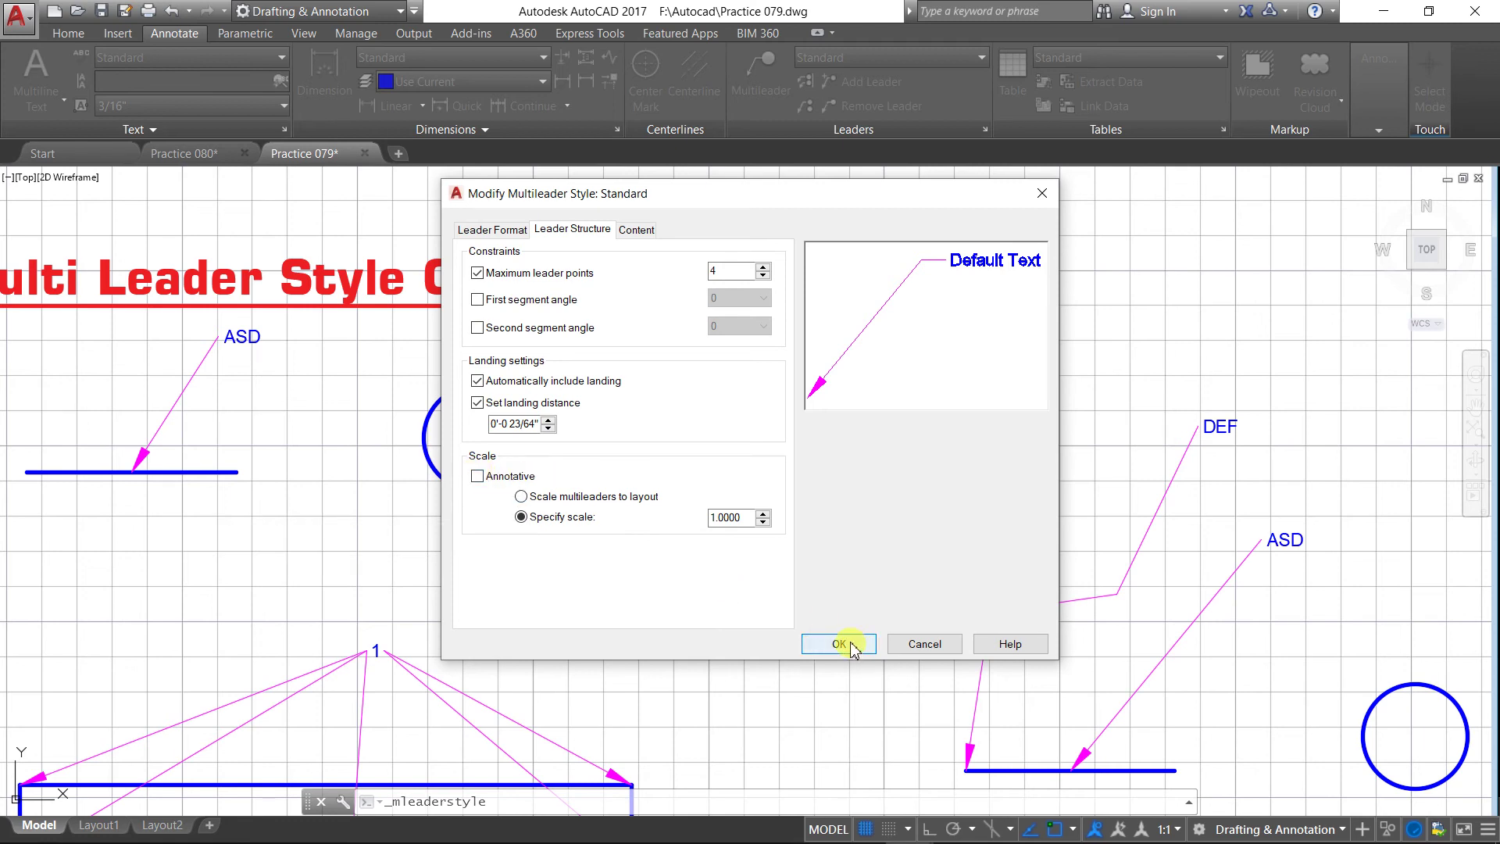
click(639, 229)
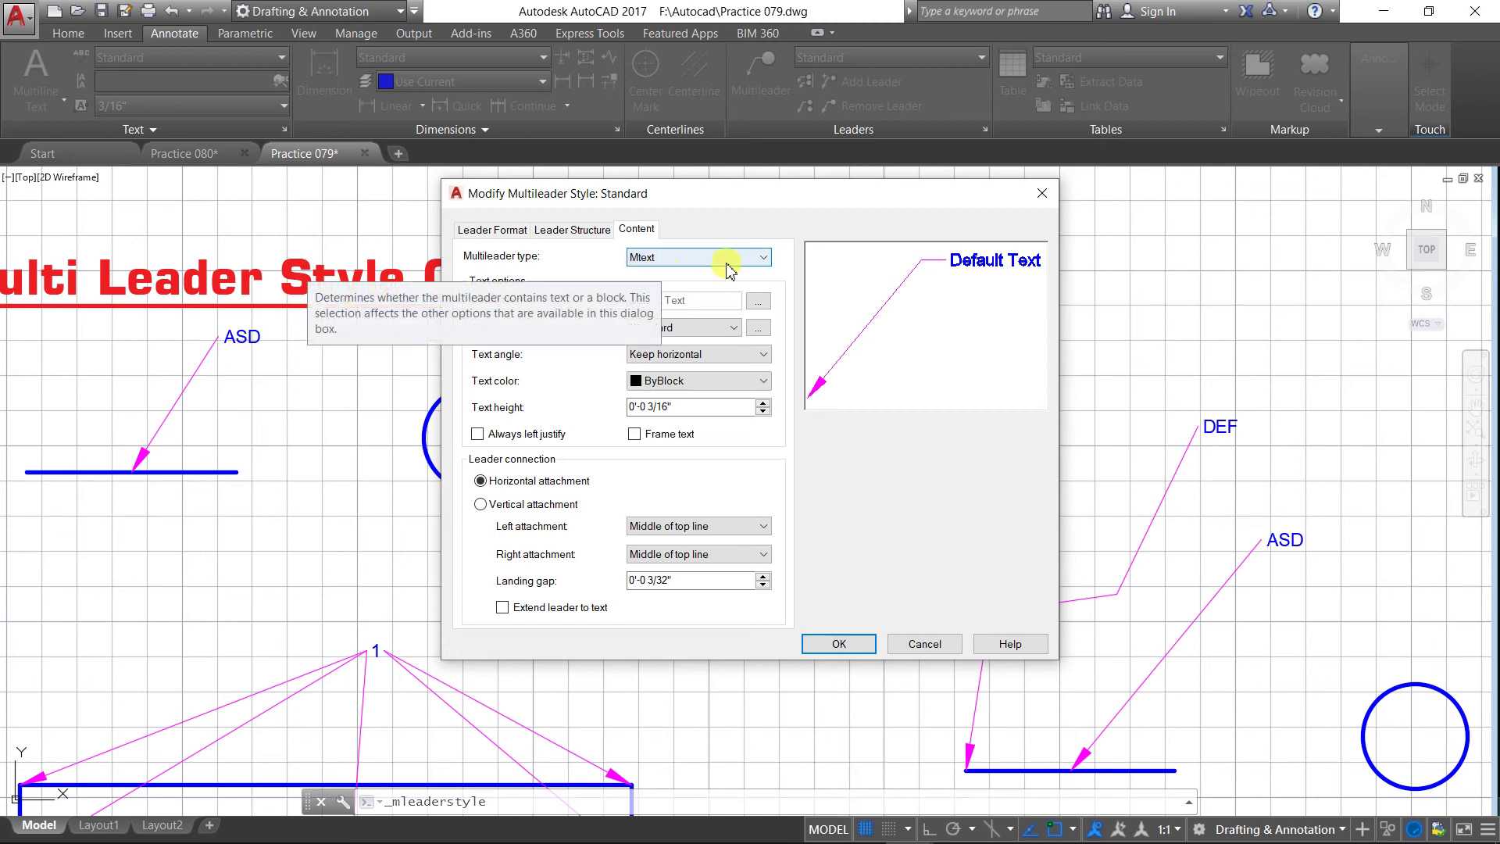
click(765, 259)
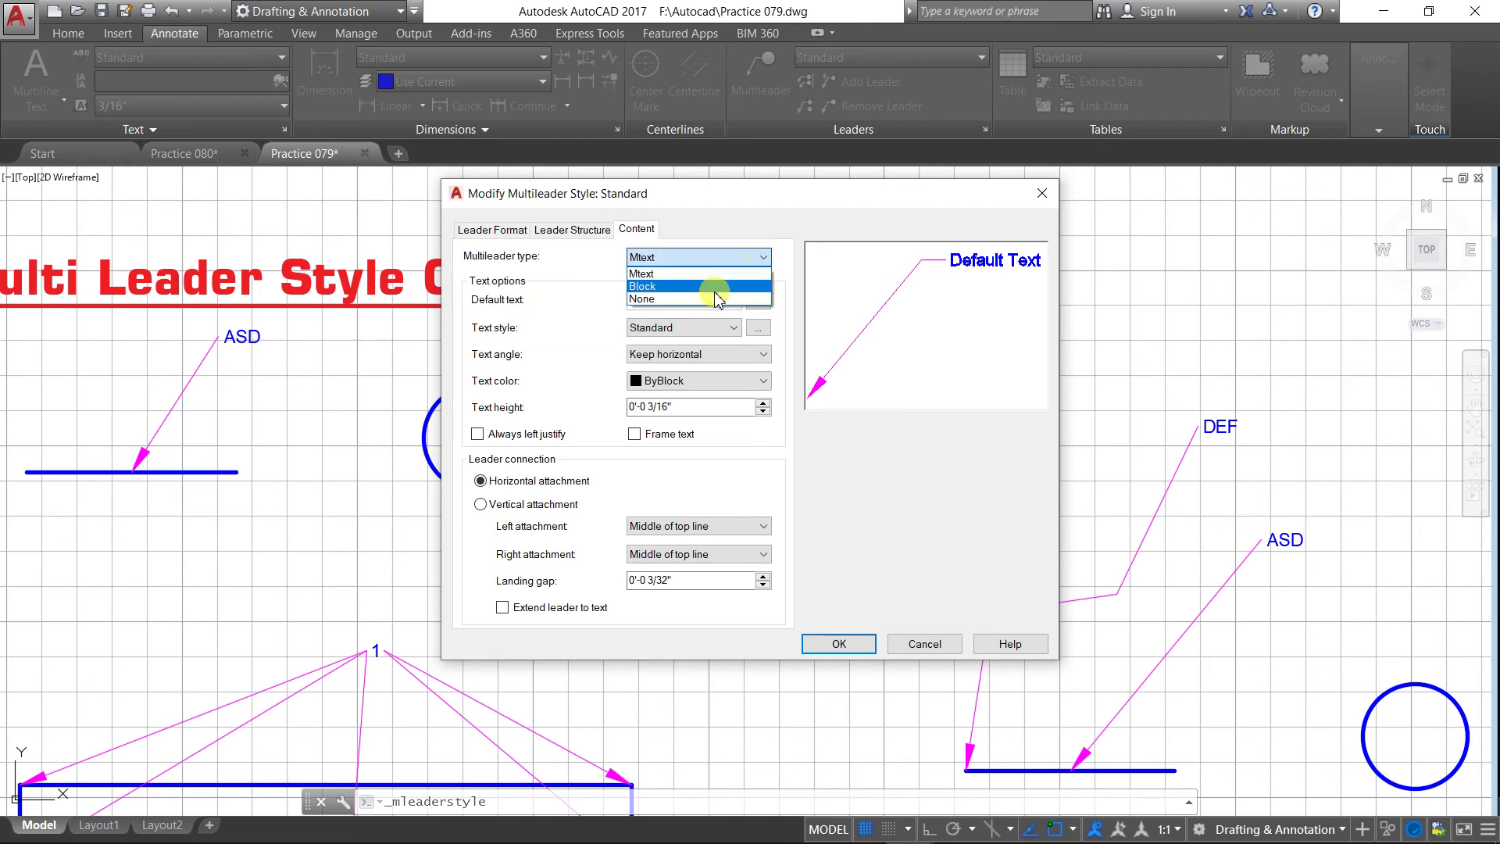
Step: Keep the content as Mtext, text angle Keep horizontal and text colour ByBlock
click(766, 262)
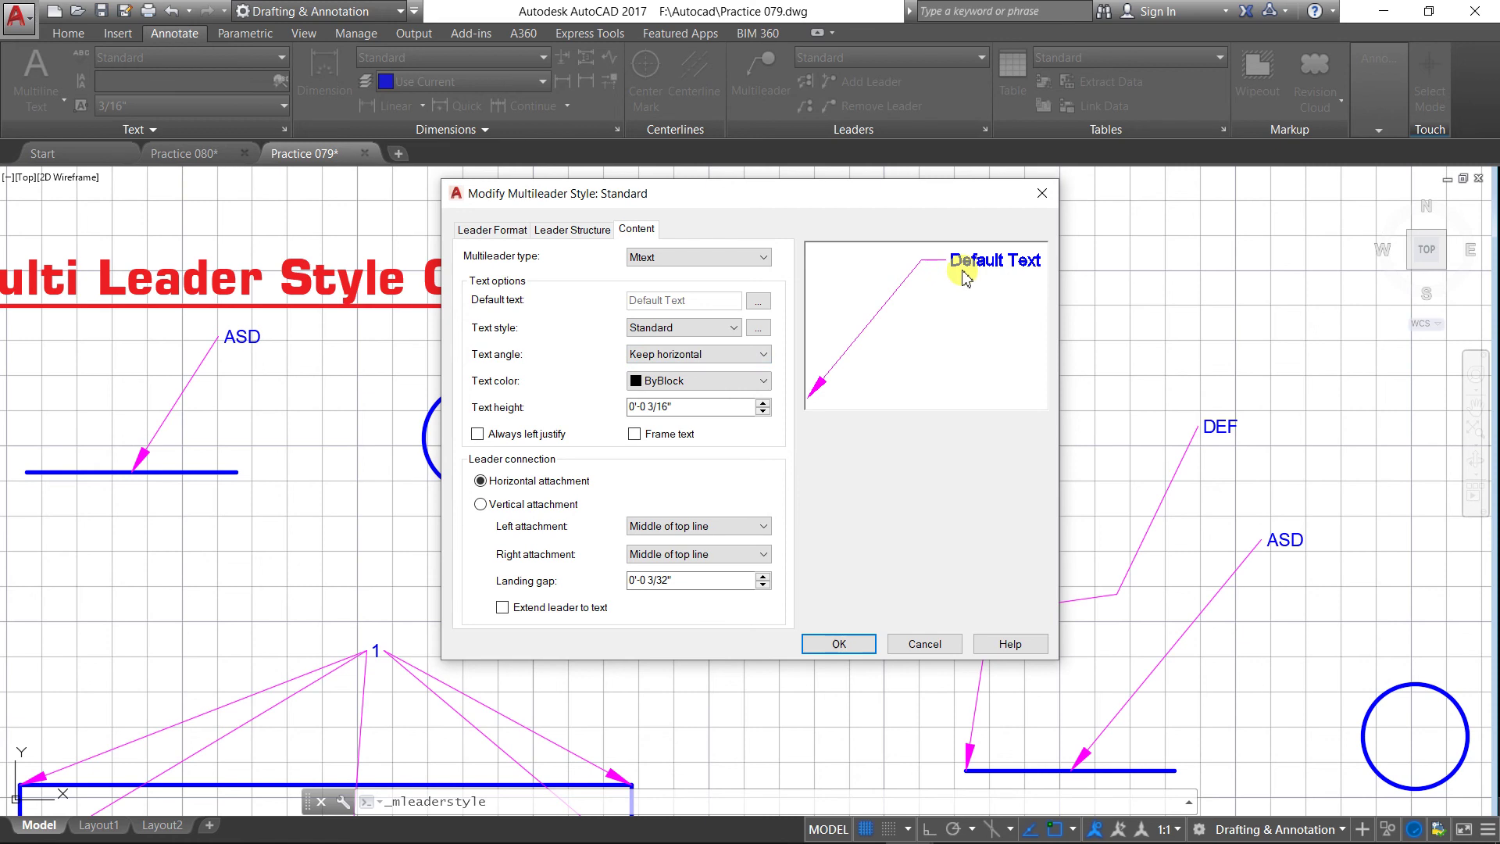
click(765, 355)
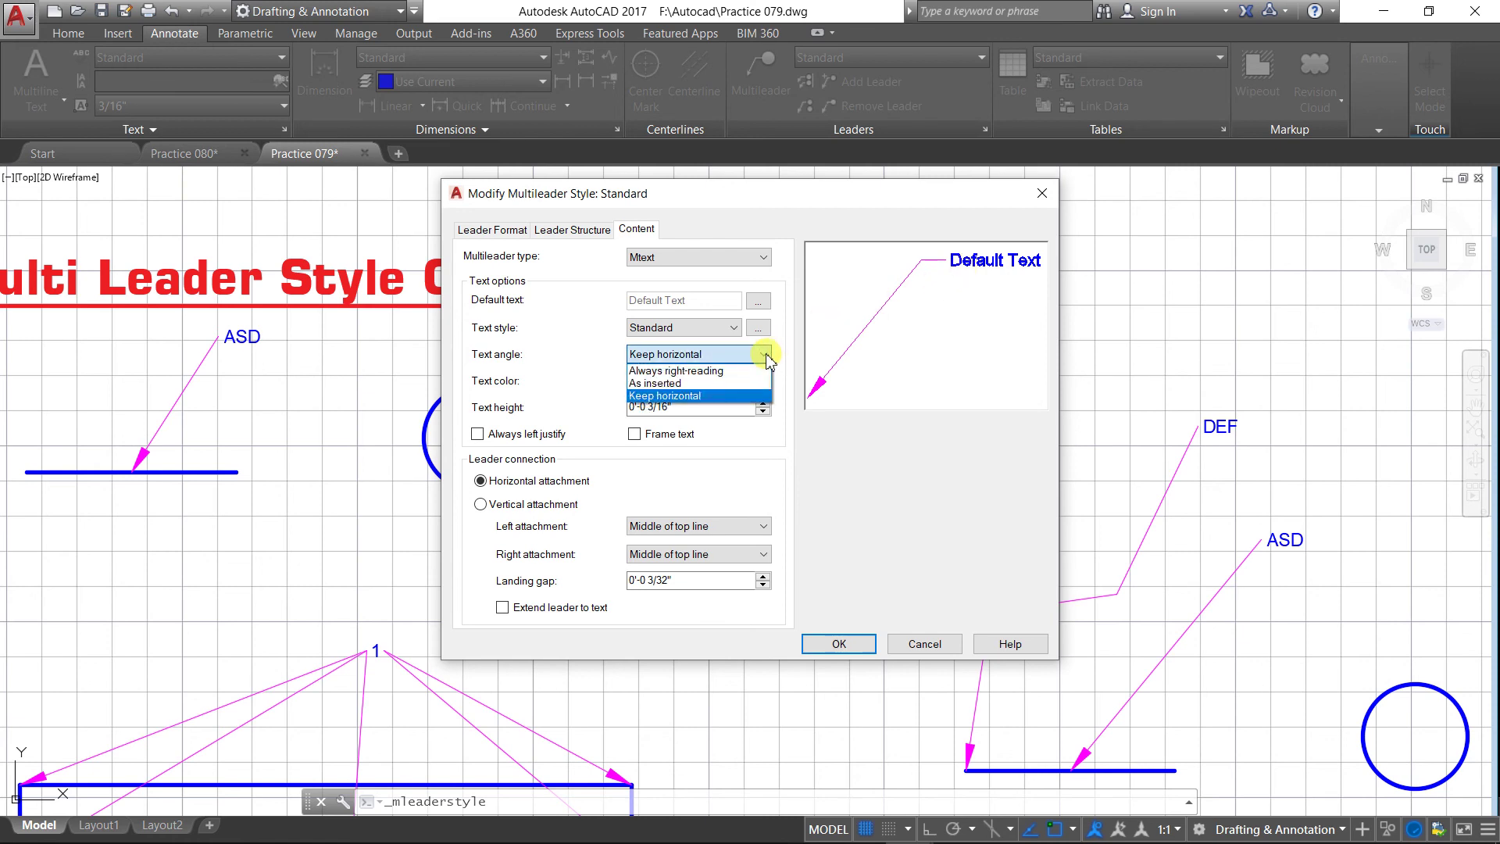
click(766, 356)
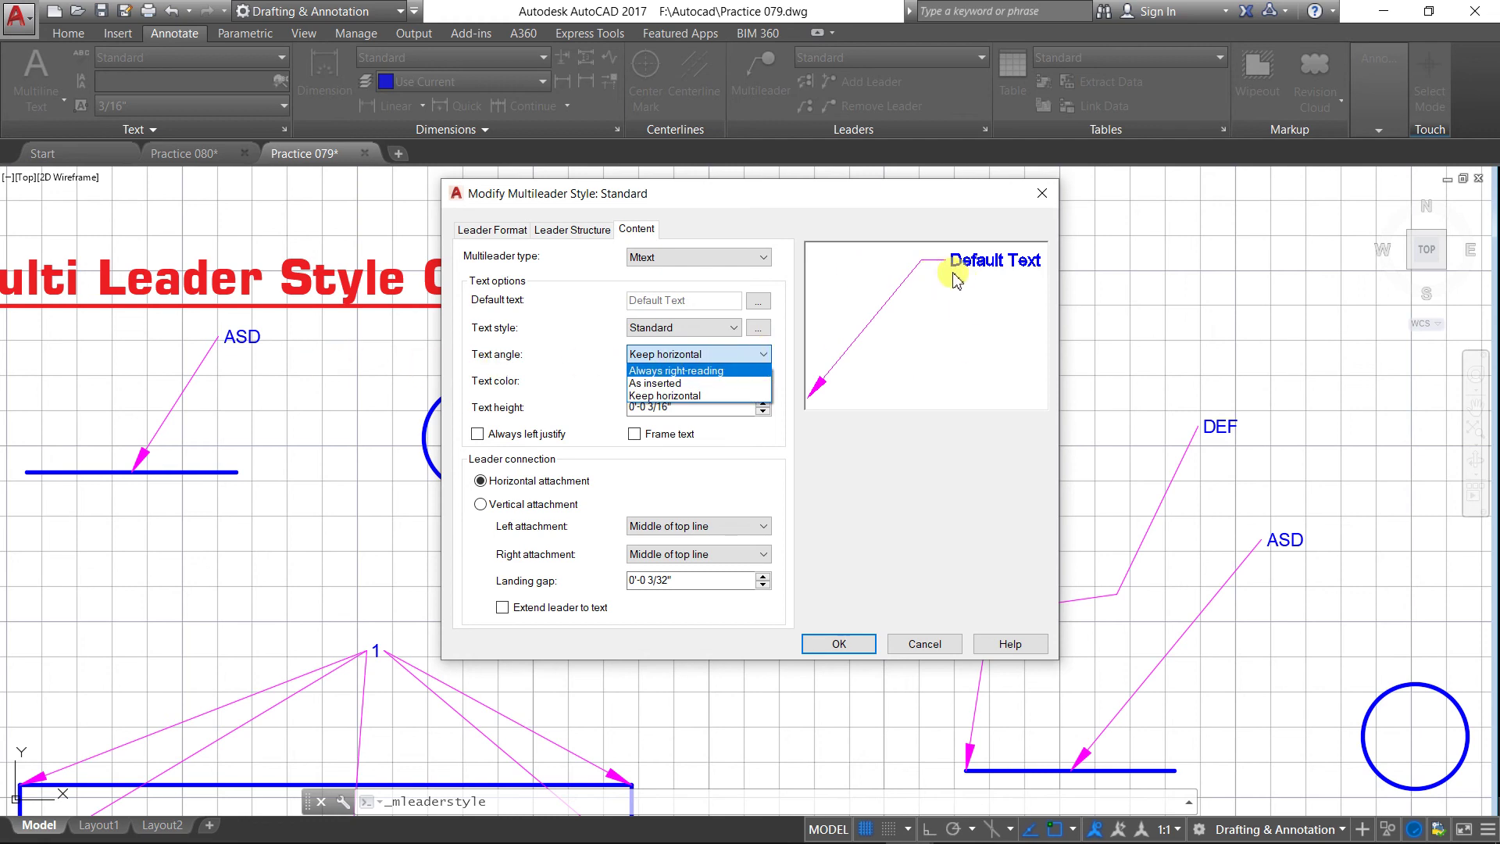
click(779, 361)
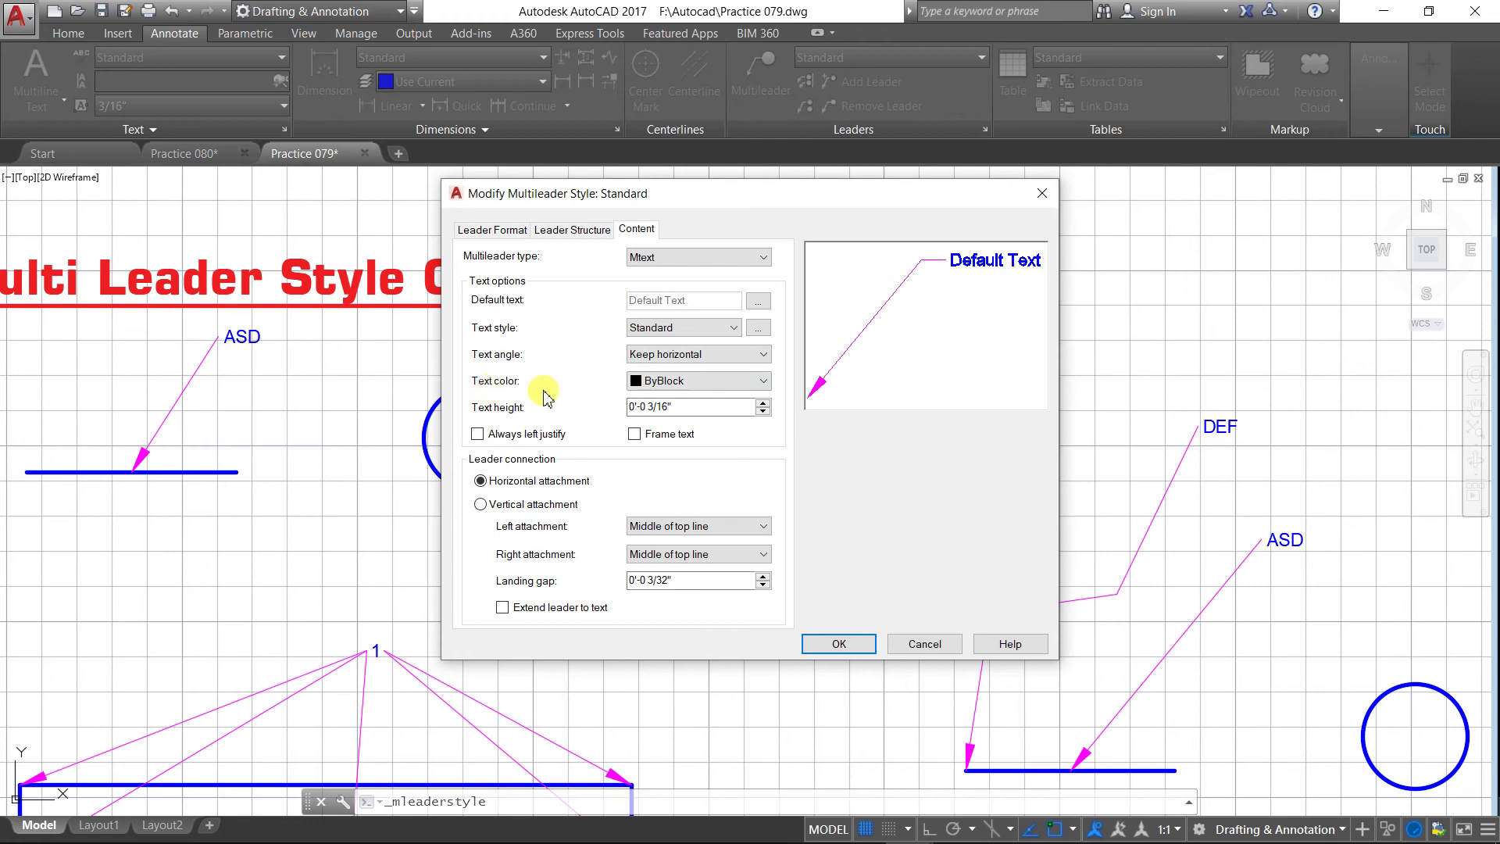
click(764, 381)
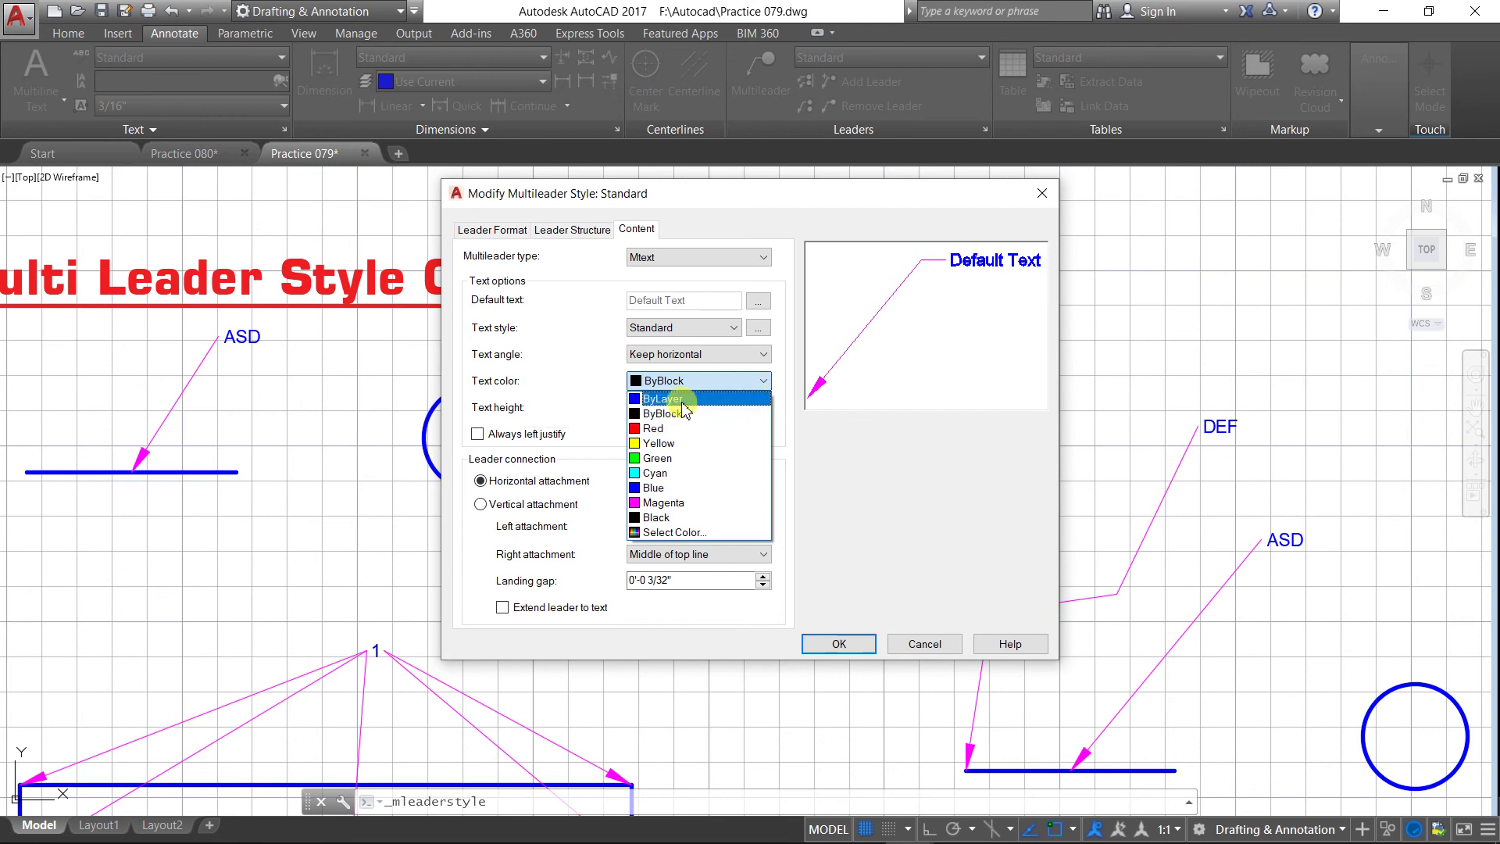
click(771, 385)
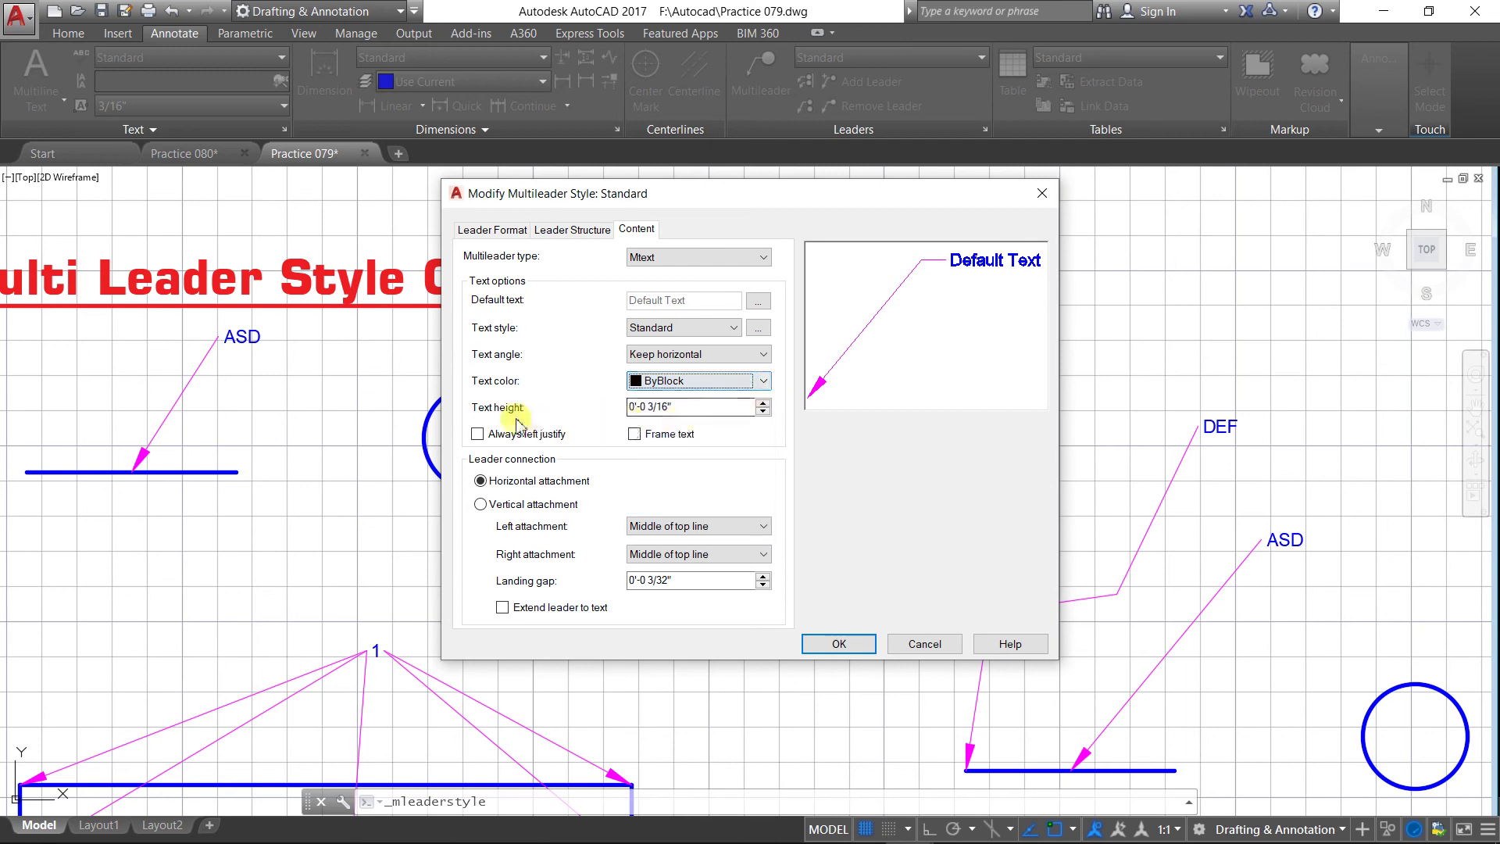
Step: Set the text height to 3/8" with Always left justify on, and accept the changes
click(674, 413)
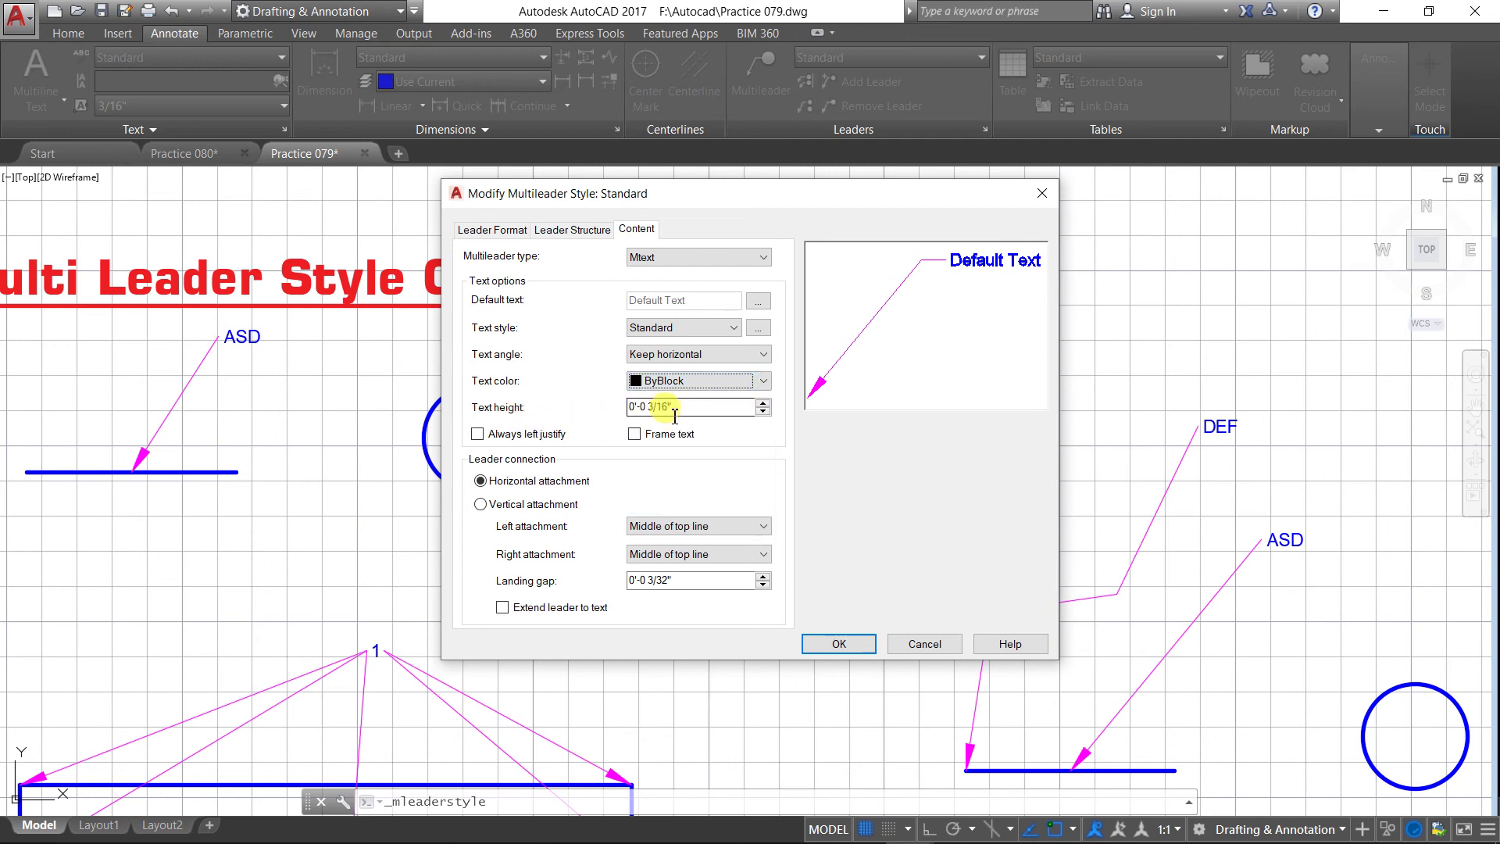
click(762, 404)
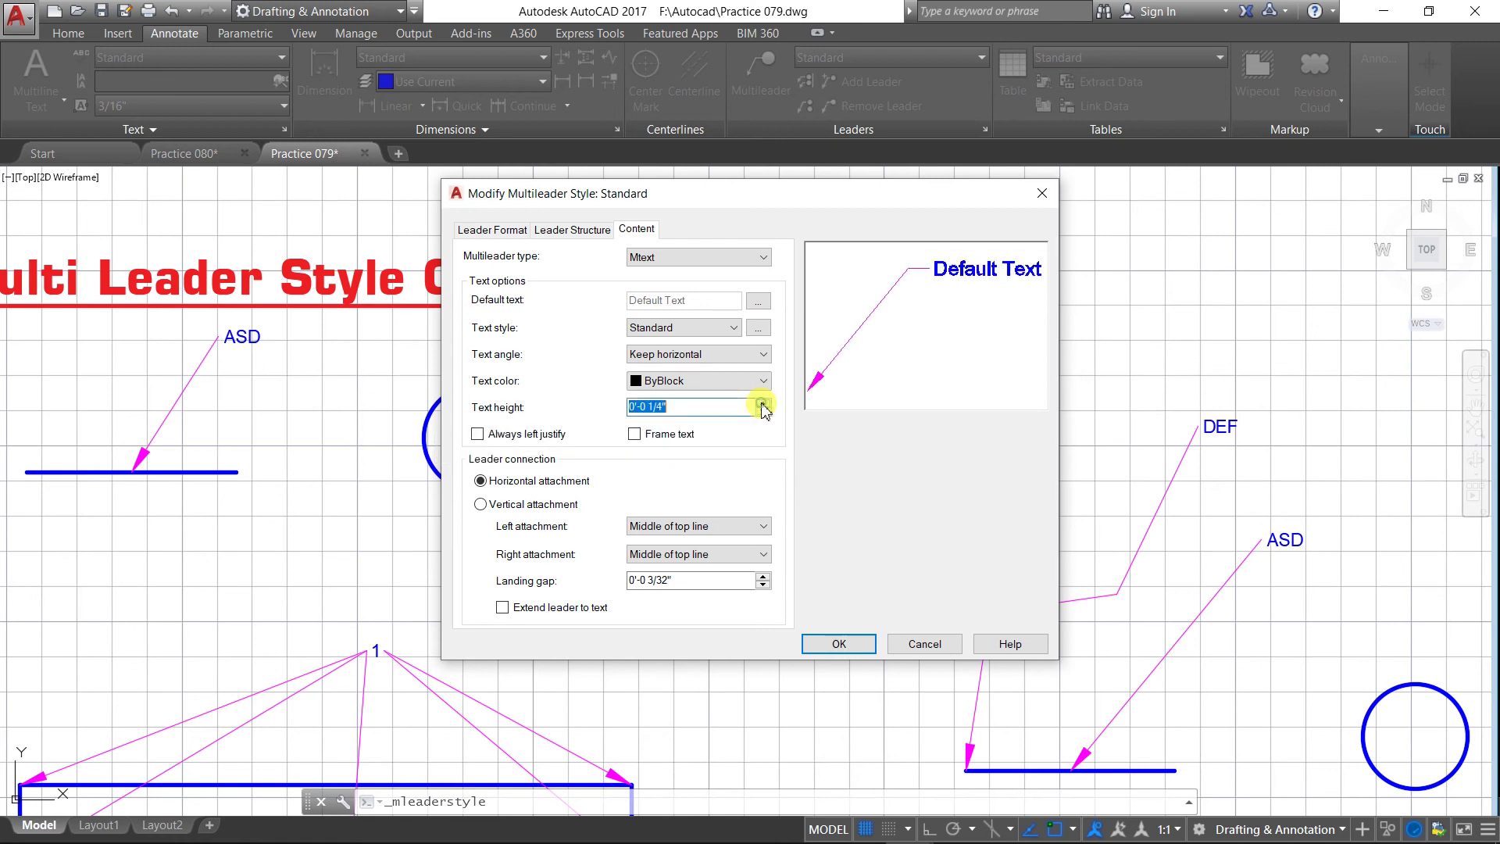
click(762, 403)
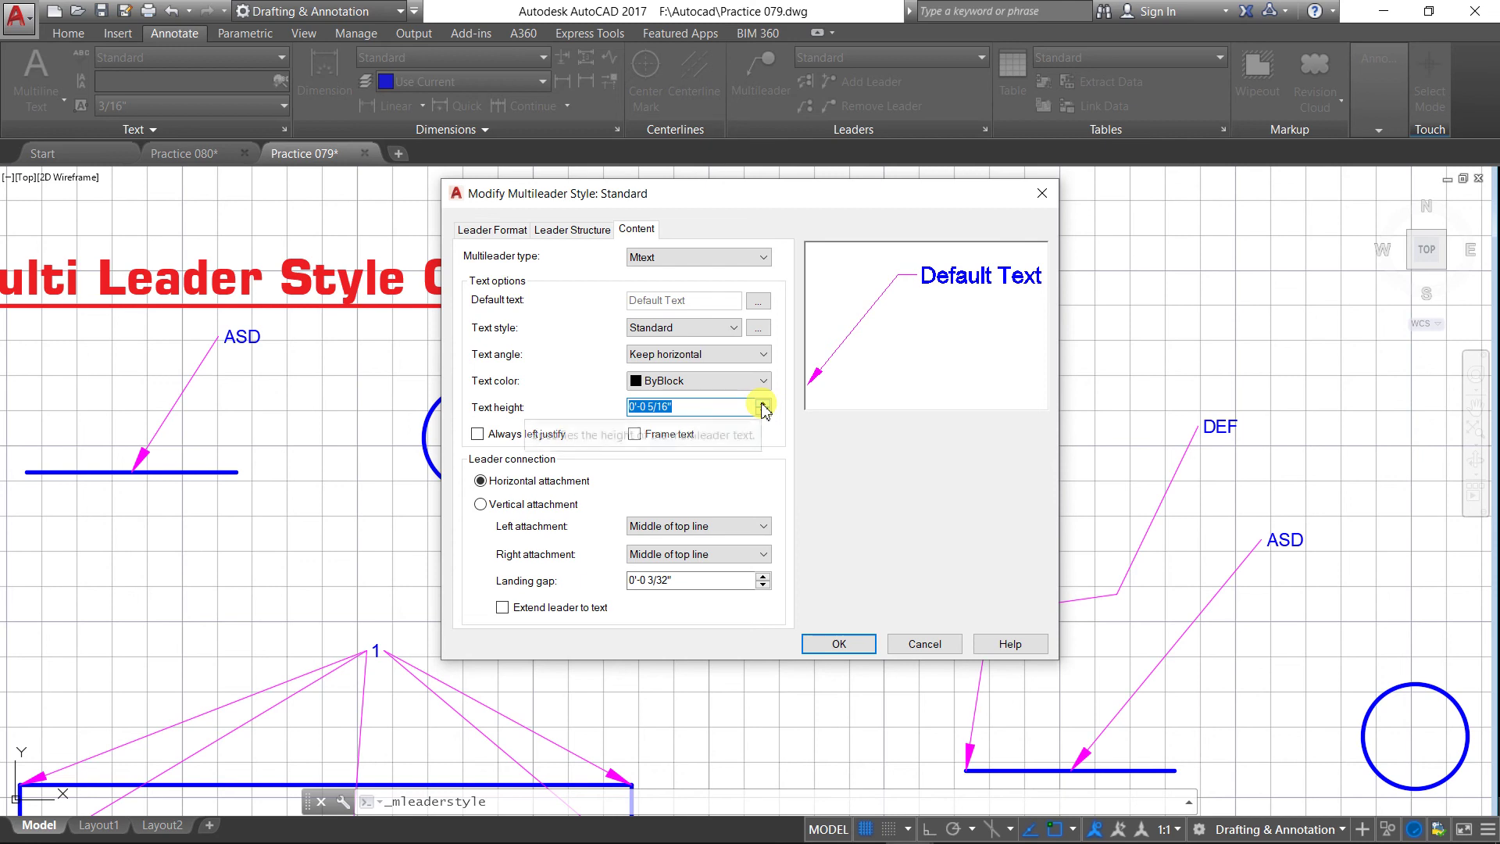
click(763, 403)
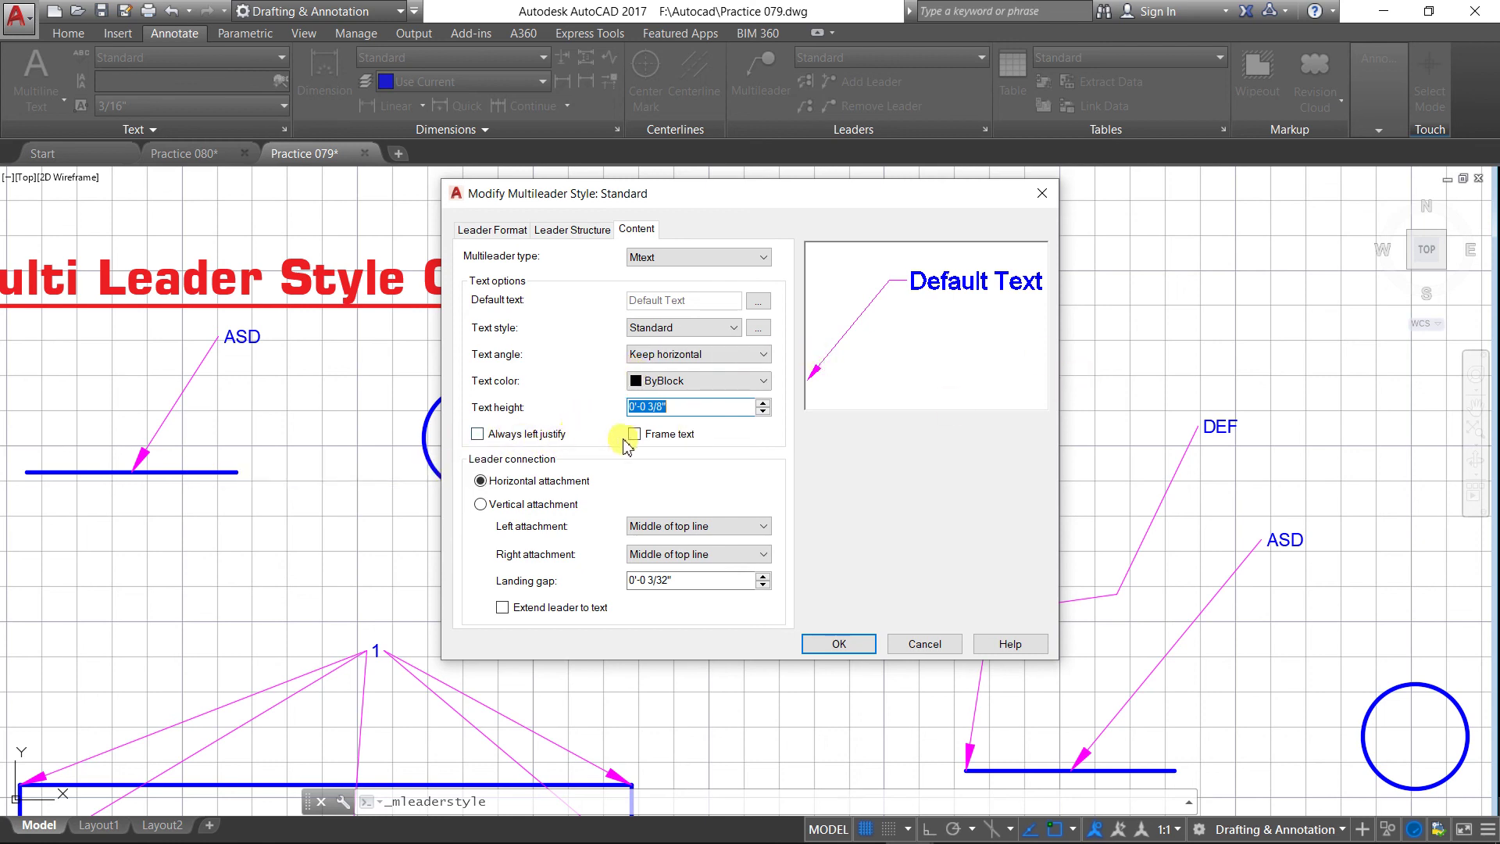
click(479, 437)
click(836, 645)
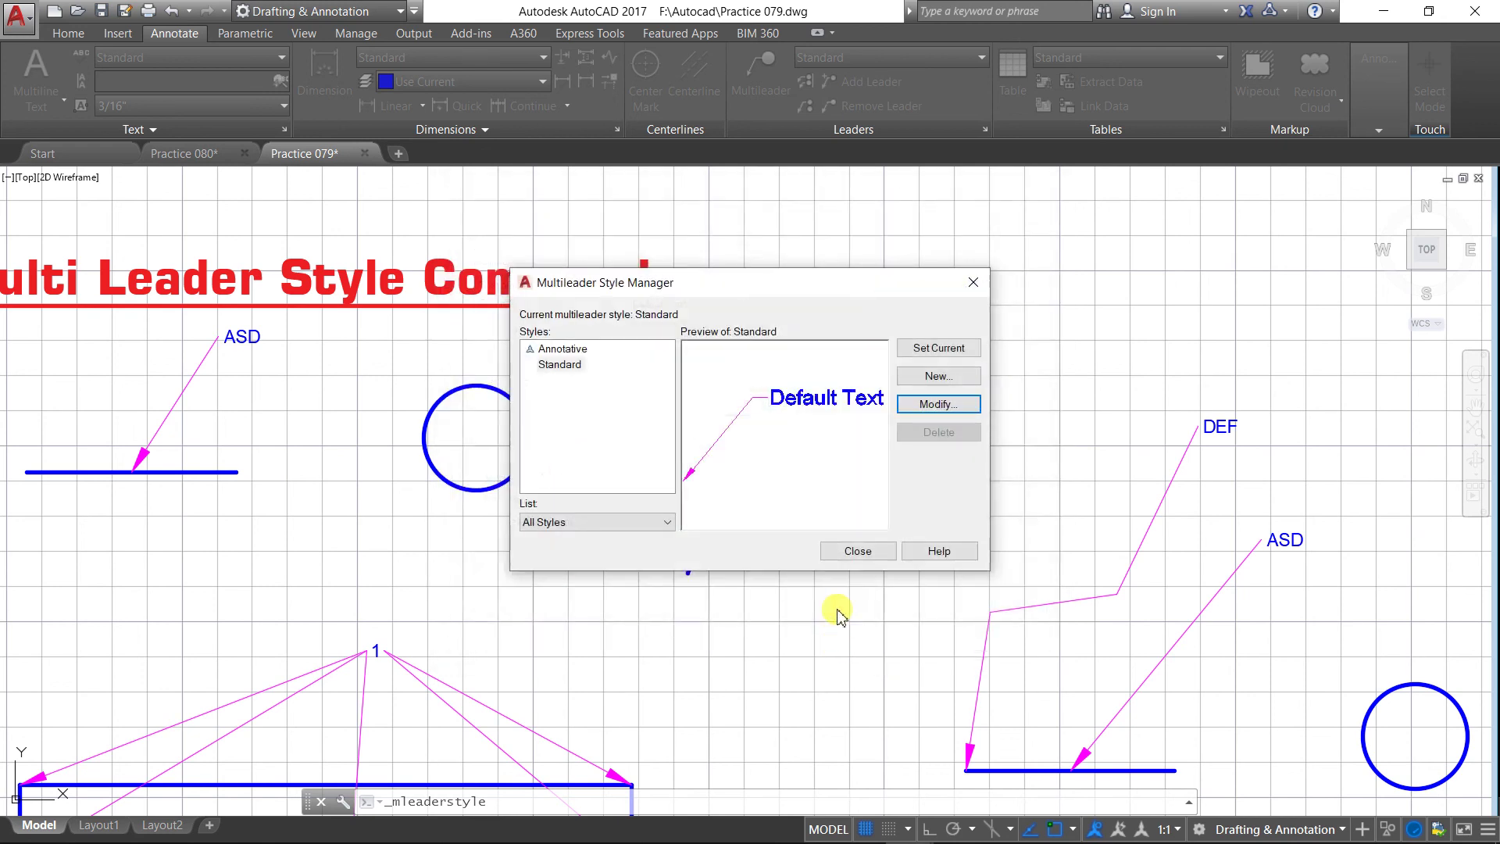
Step: Apply the larger text to the multileaders, then turn on Frame text in the Standard style
click(857, 551)
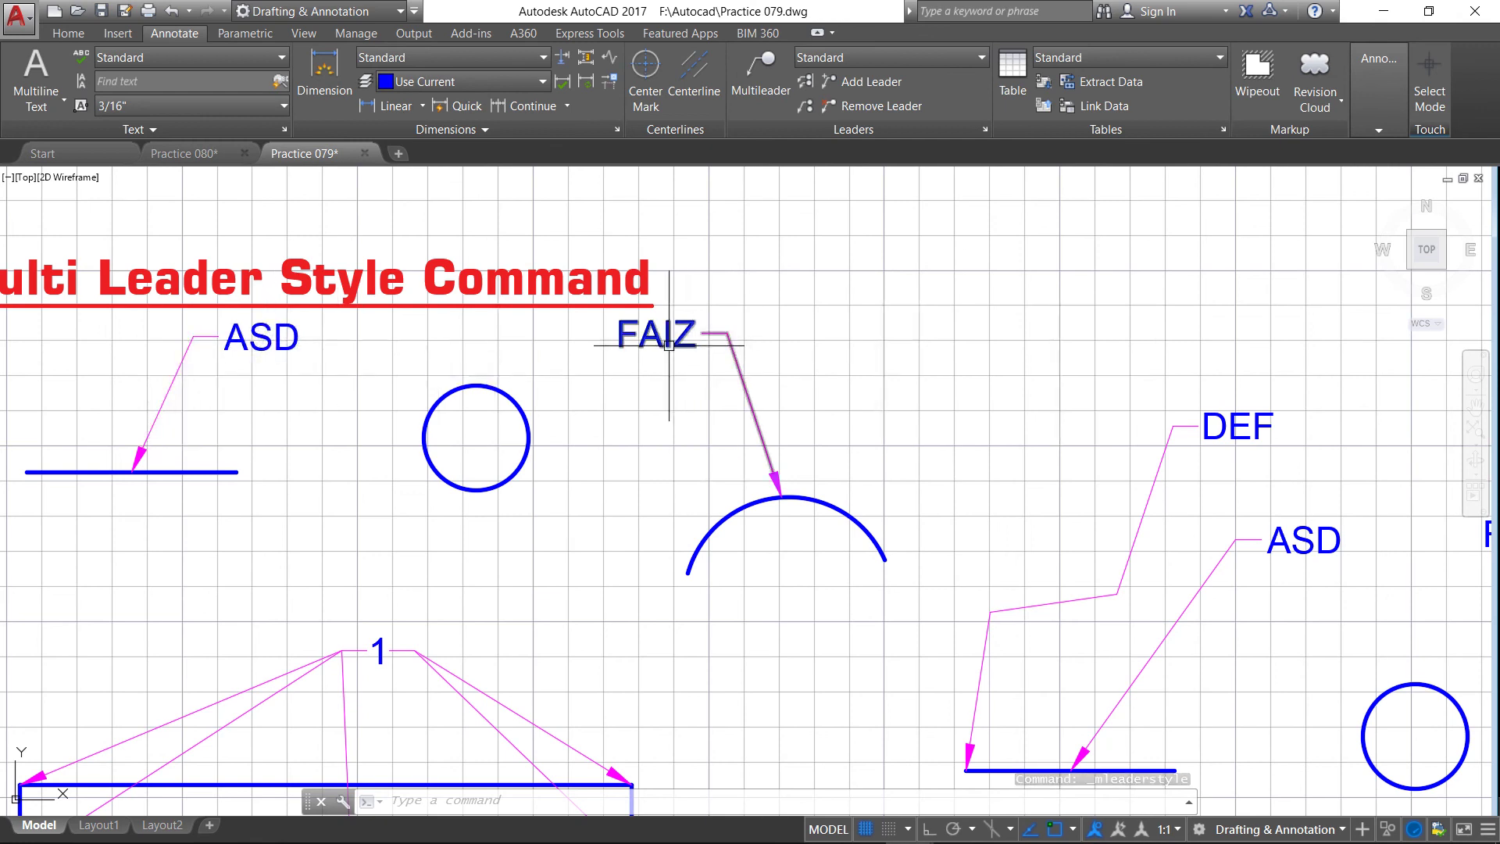
click(986, 129)
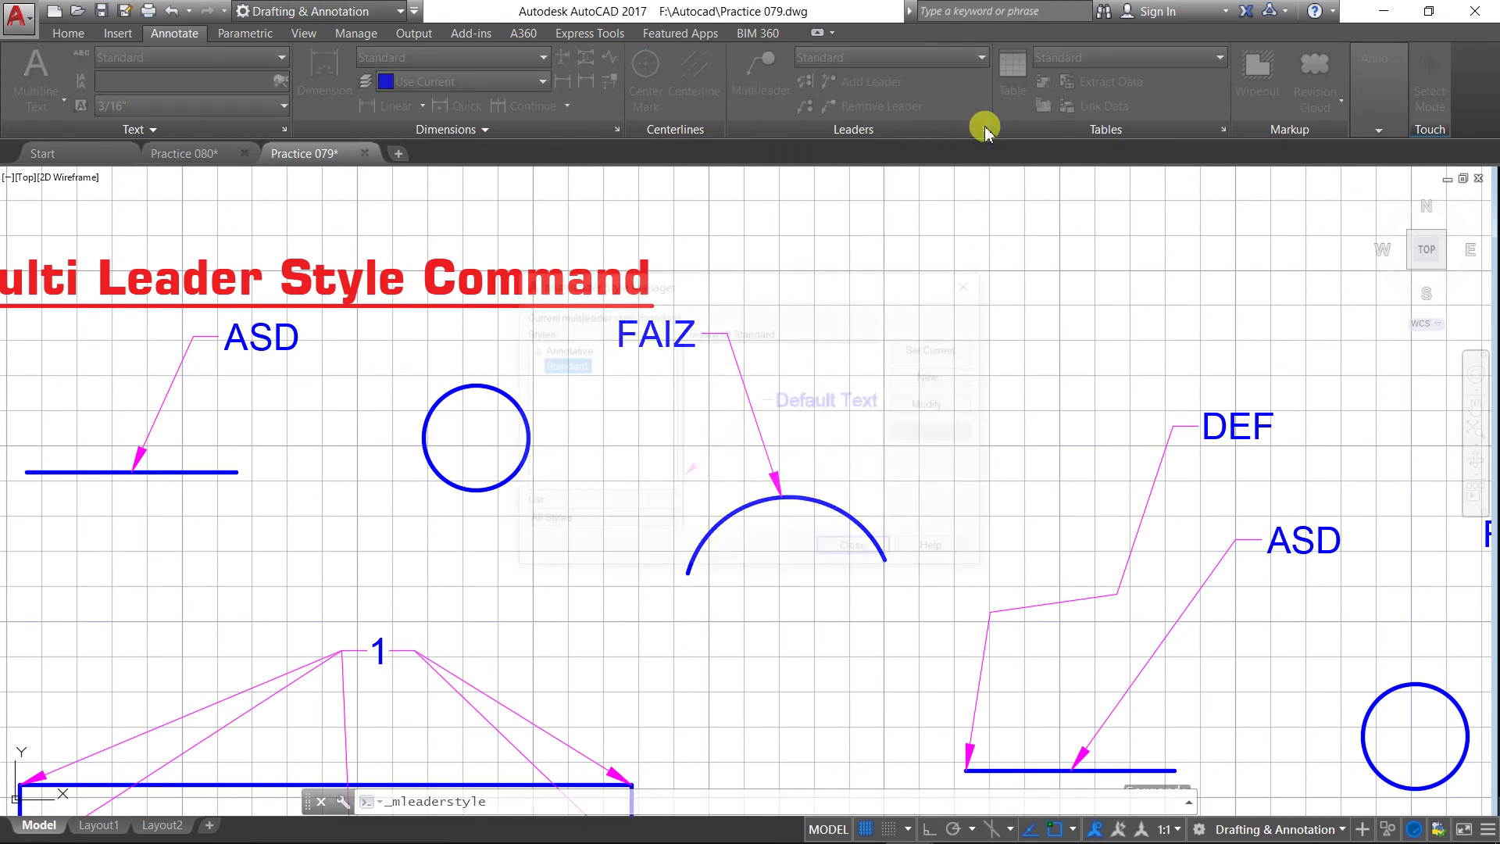
click(923, 405)
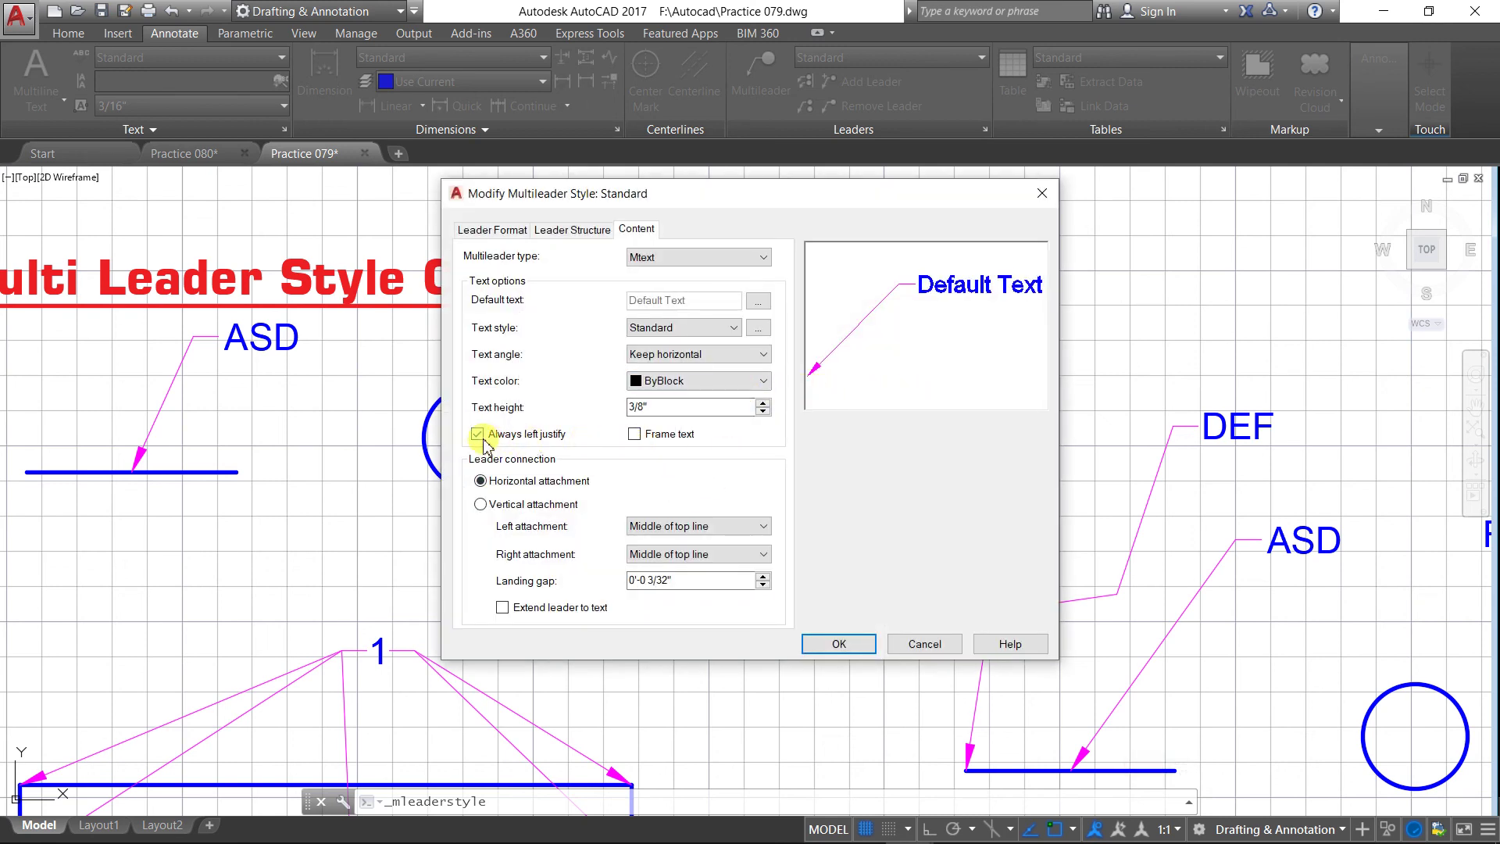
click(634, 434)
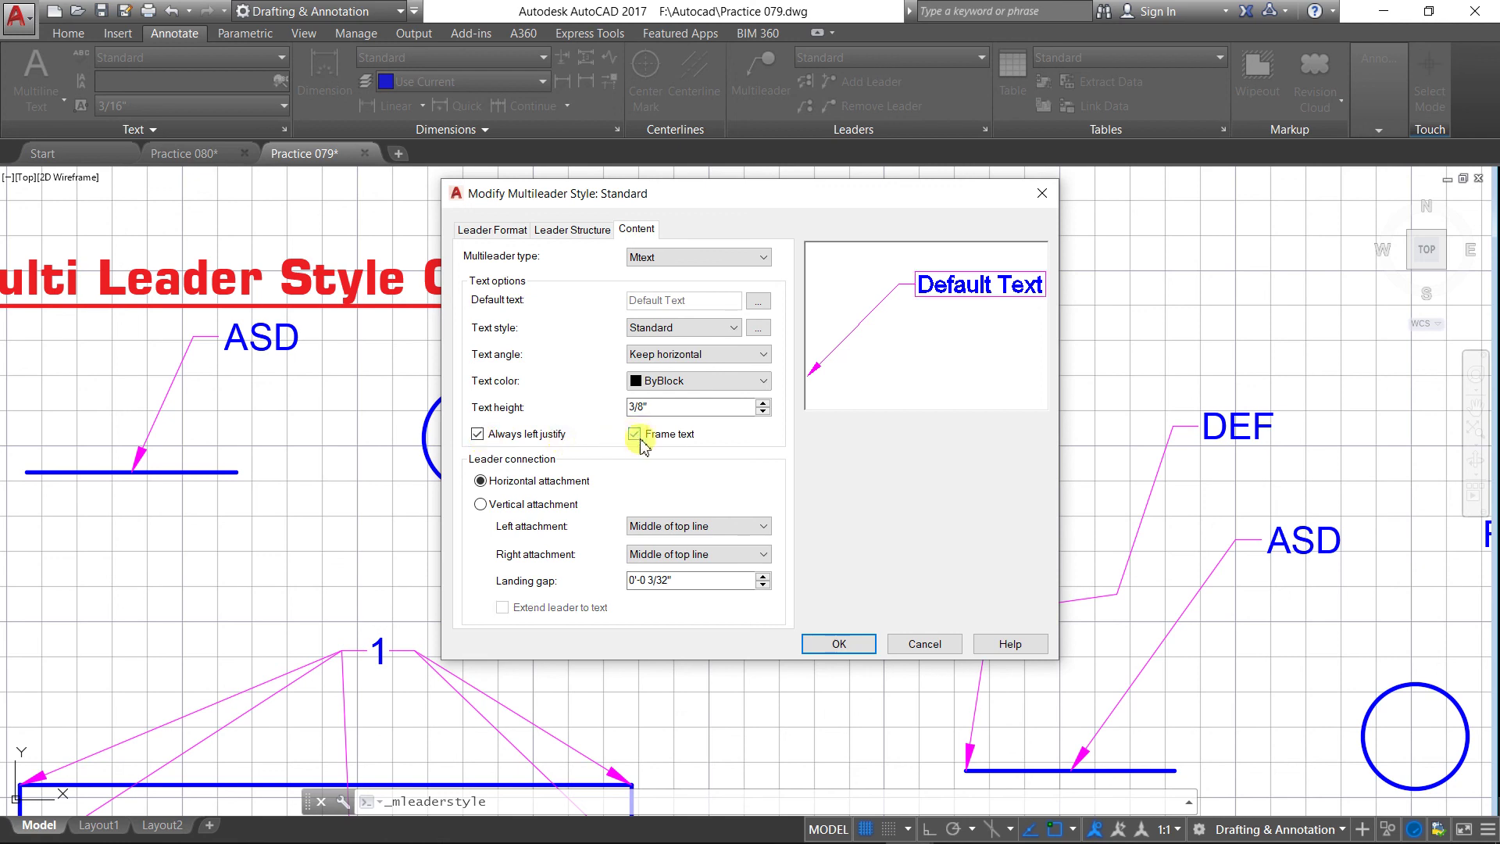
click(849, 650)
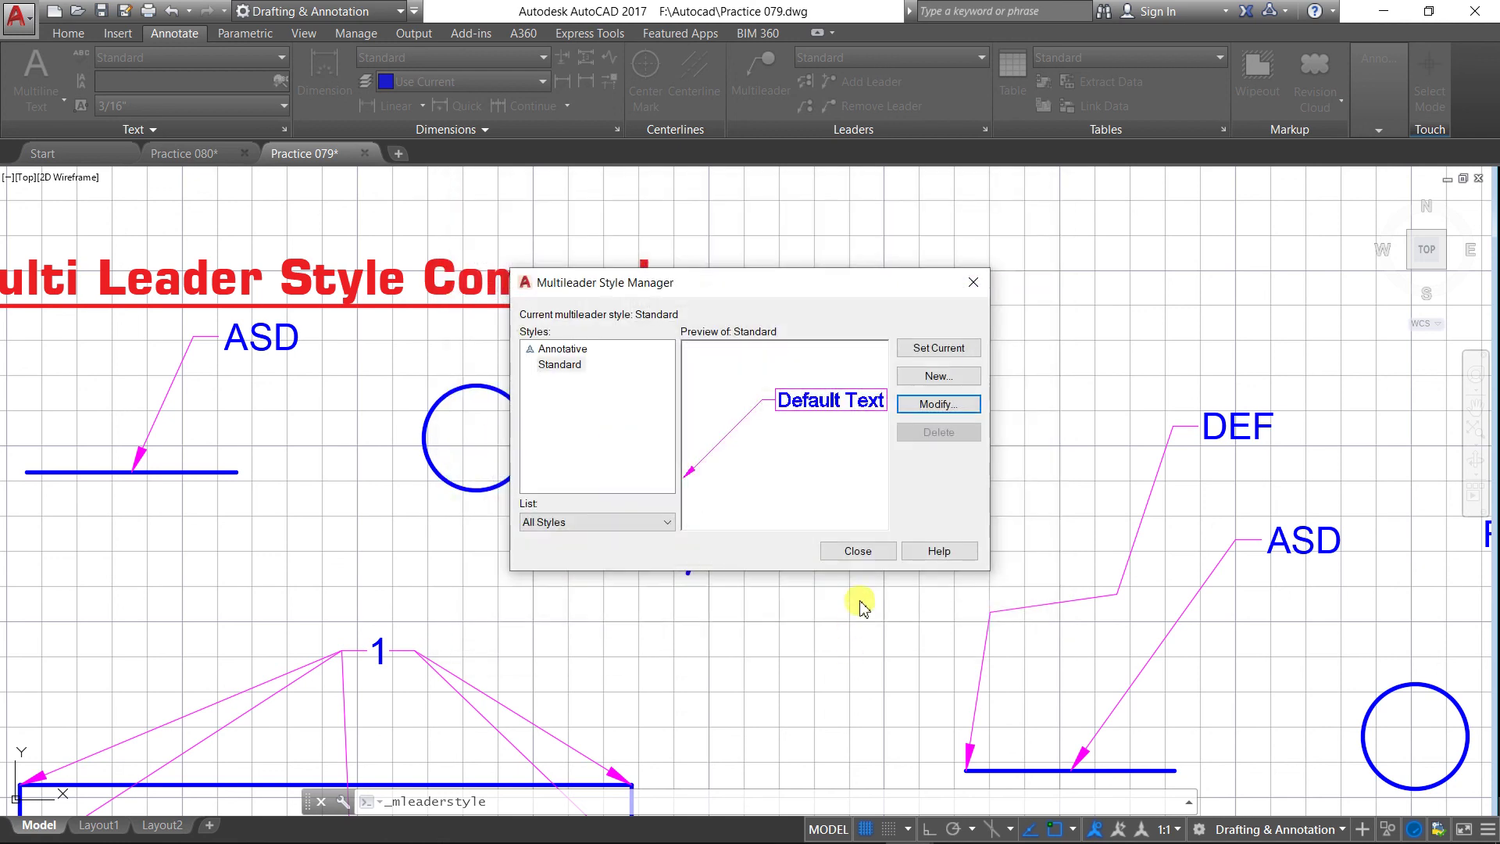
click(863, 552)
scroll(864, 542, down, 2)
scroll(737, 640, down, 2)
scroll(669, 635, up, 2)
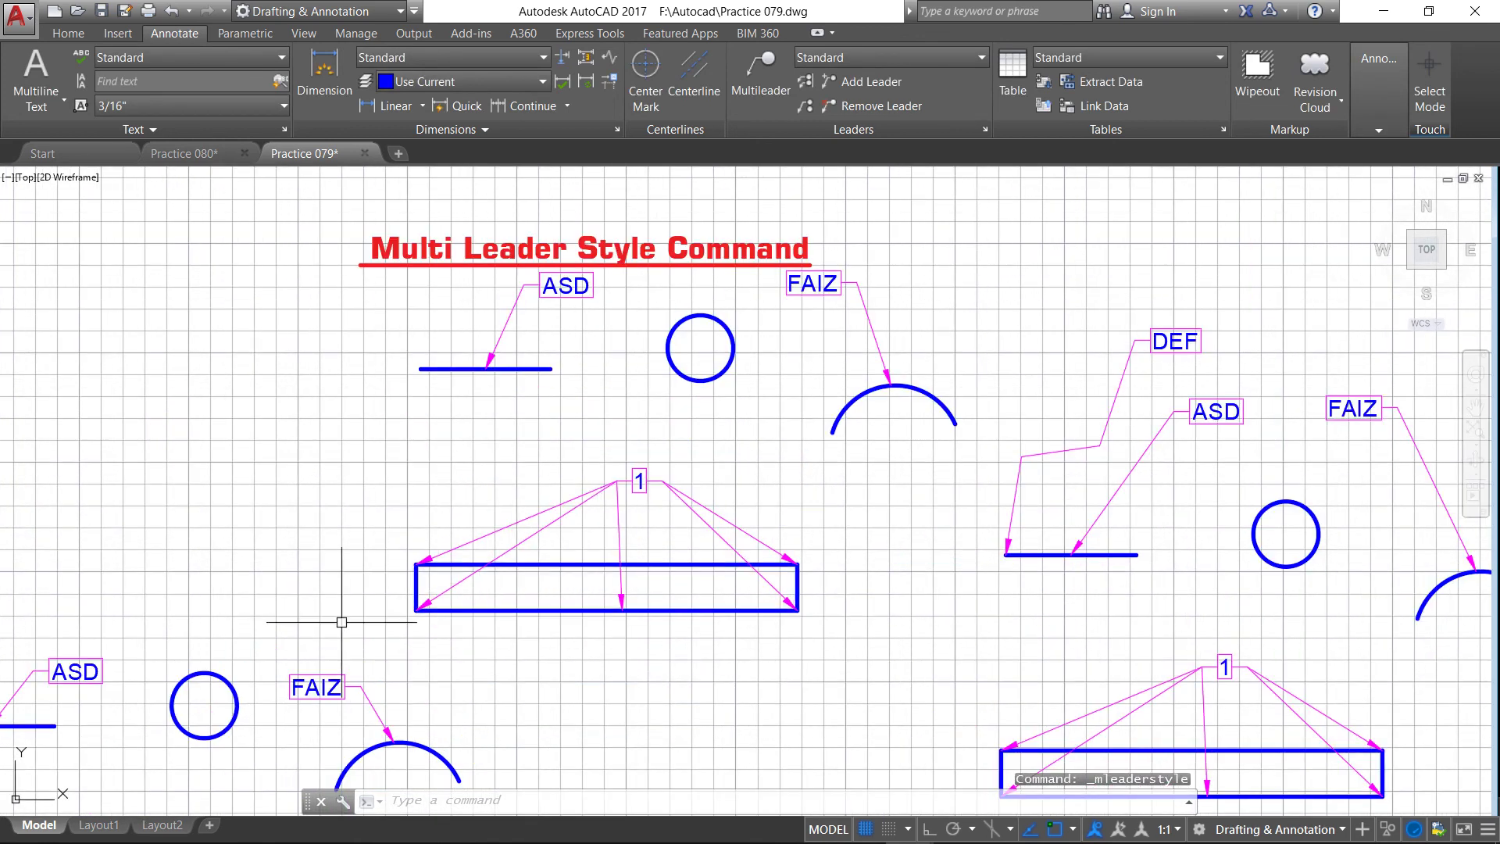
scroll(468, 552, down, 2)
scroll(184, 679, up, 4)
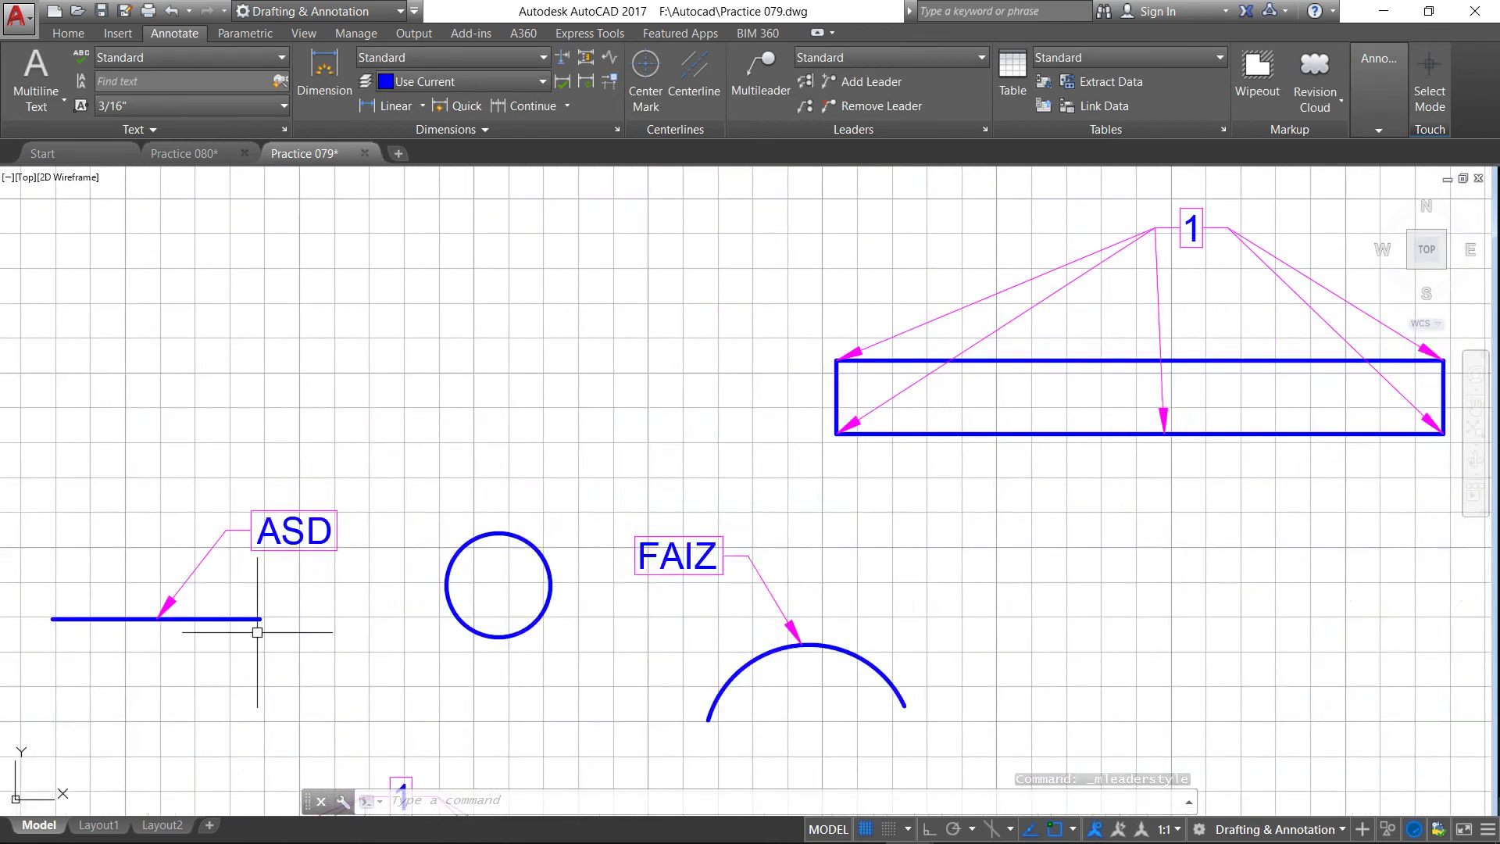
scroll(281, 543, up, 2)
scroll(250, 539, up, 2)
scroll(219, 539, down, 4)
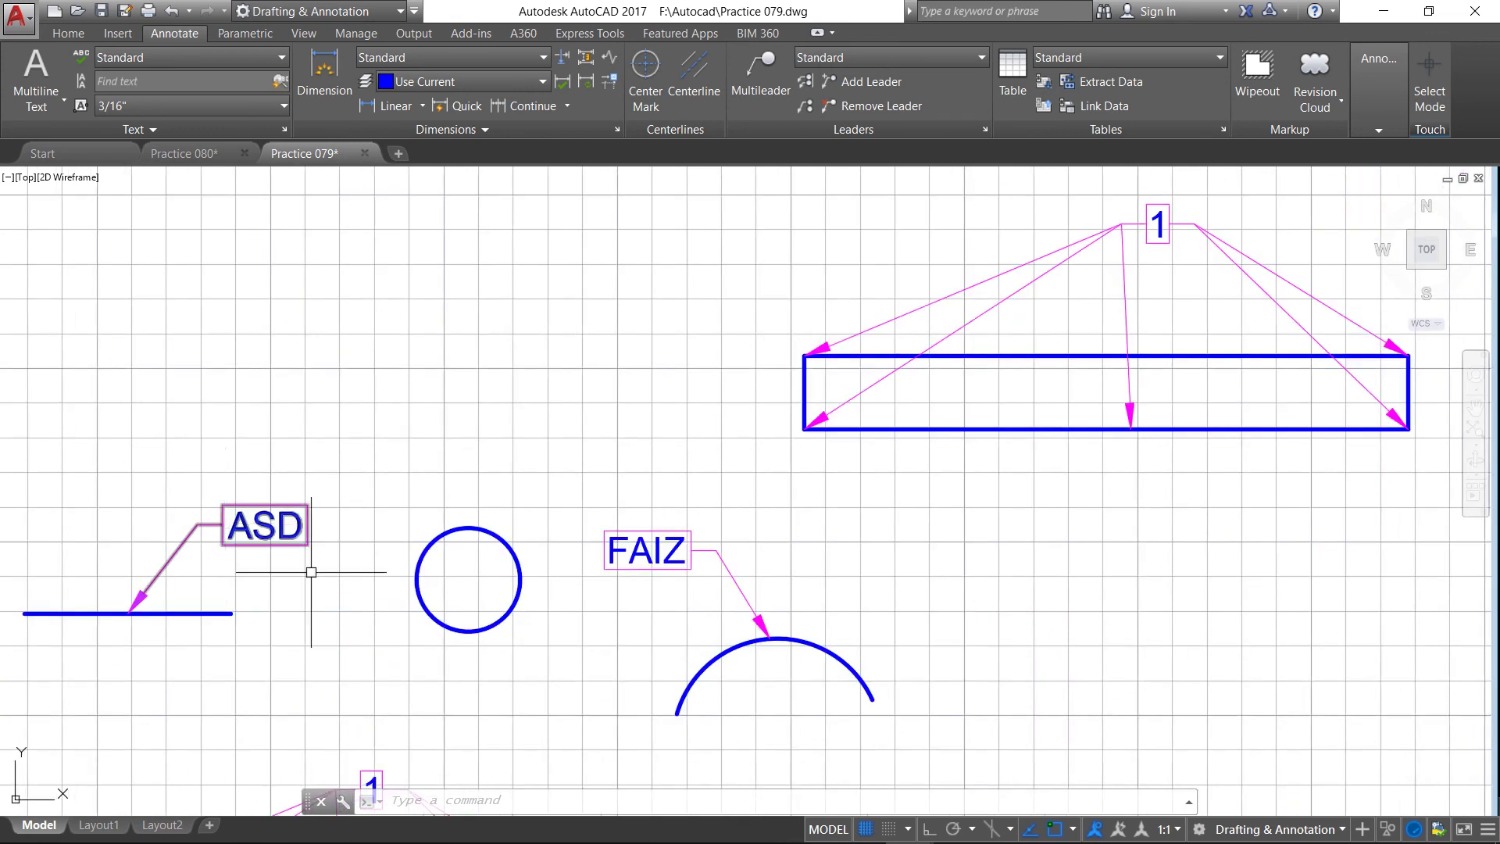
scroll(271, 567, up, 2)
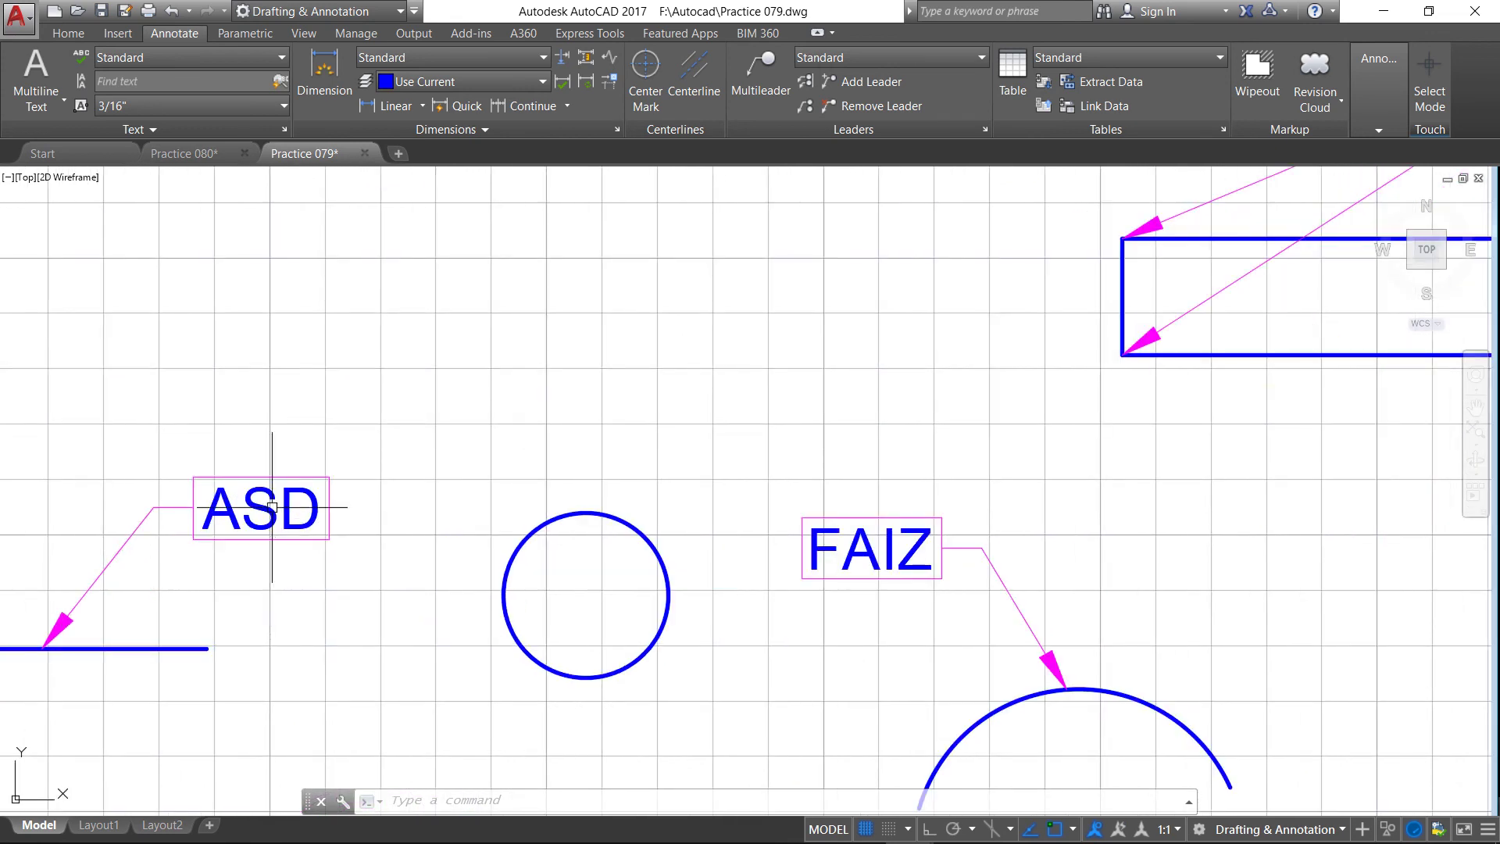
scroll(272, 507, down, 4)
scroll(550, 527, up, 2)
scroll(465, 547, up, 2)
scroll(461, 546, down, 2)
scroll(466, 539, down, 2)
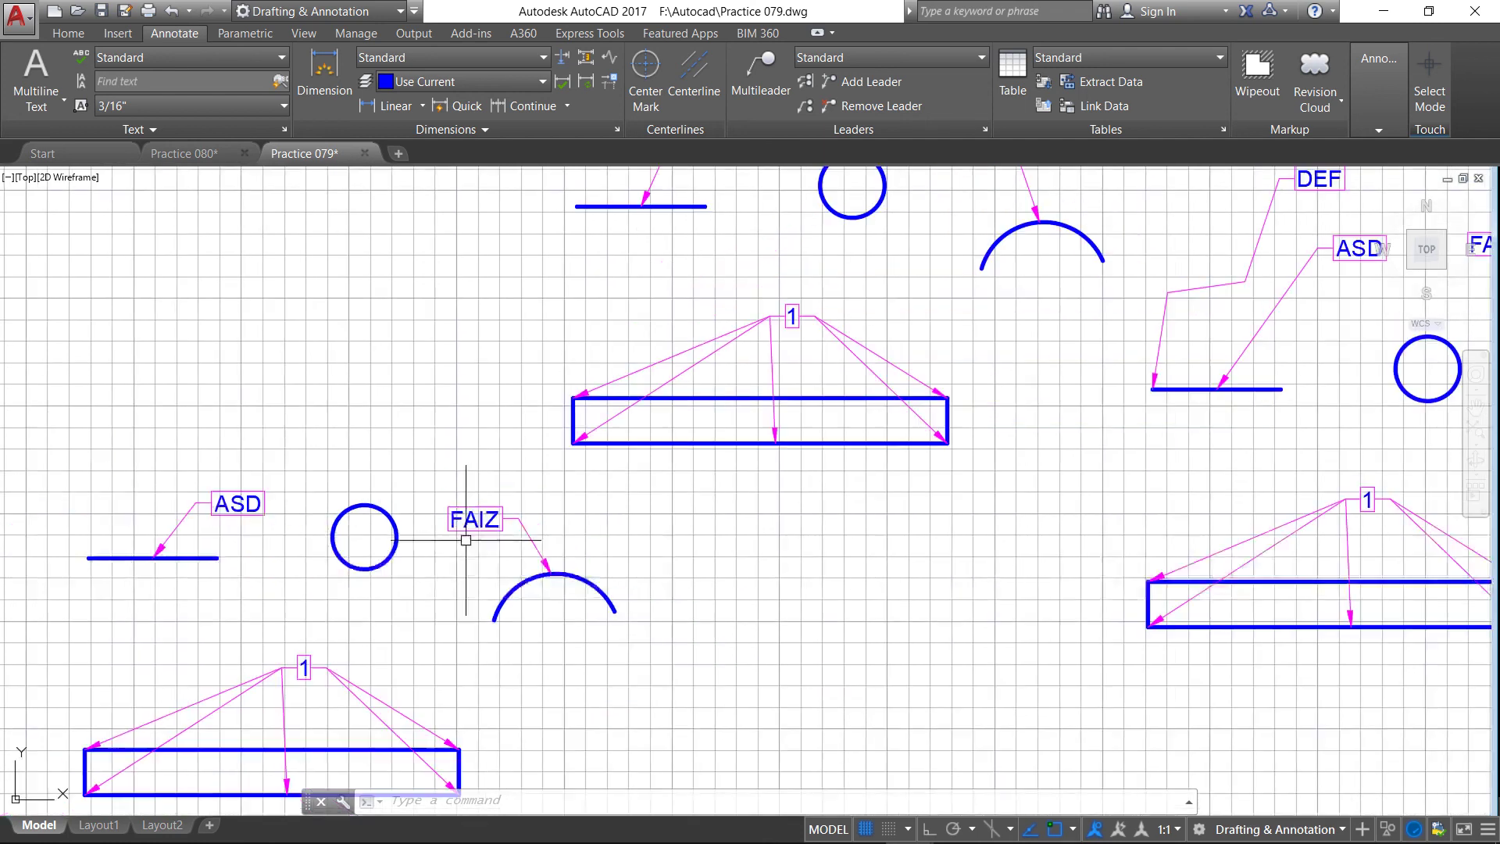
scroll(469, 537, up, 2)
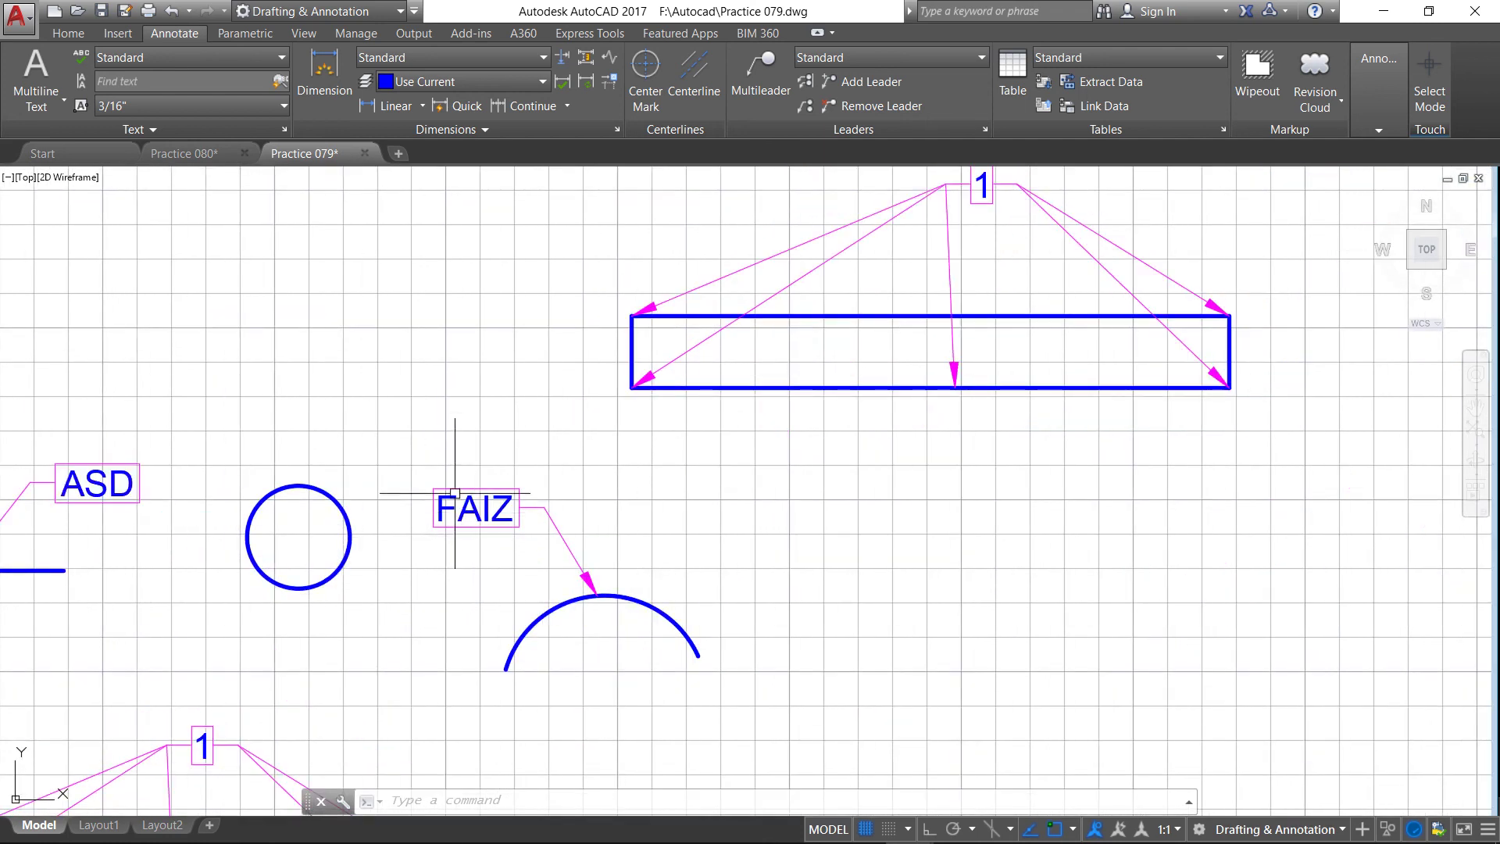
scroll(437, 488, down, 2)
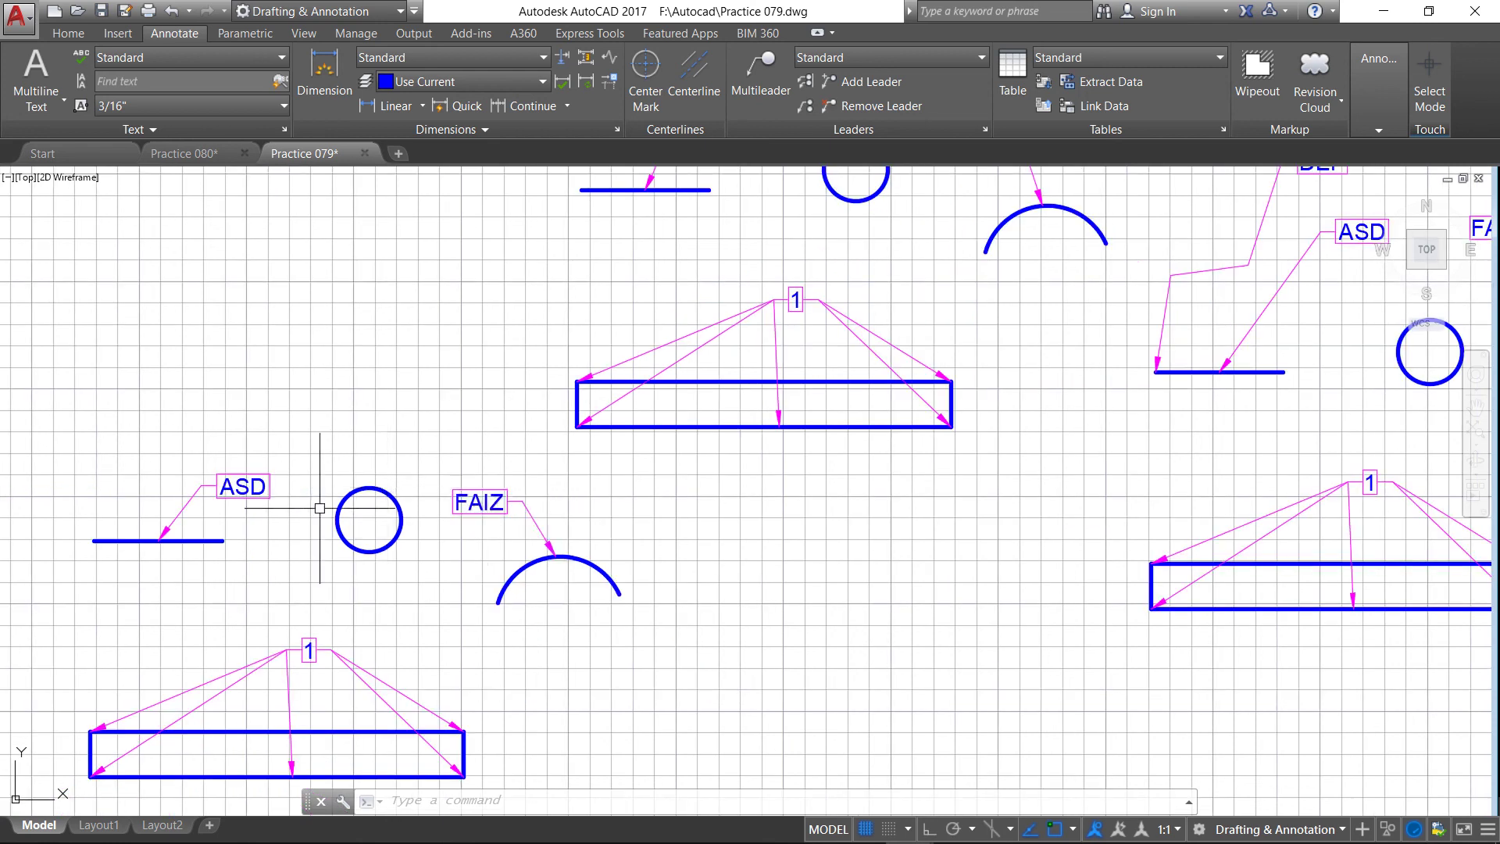
scroll(319, 508, down, 2)
scroll(691, 240, up, 2)
scroll(692, 240, up, 2)
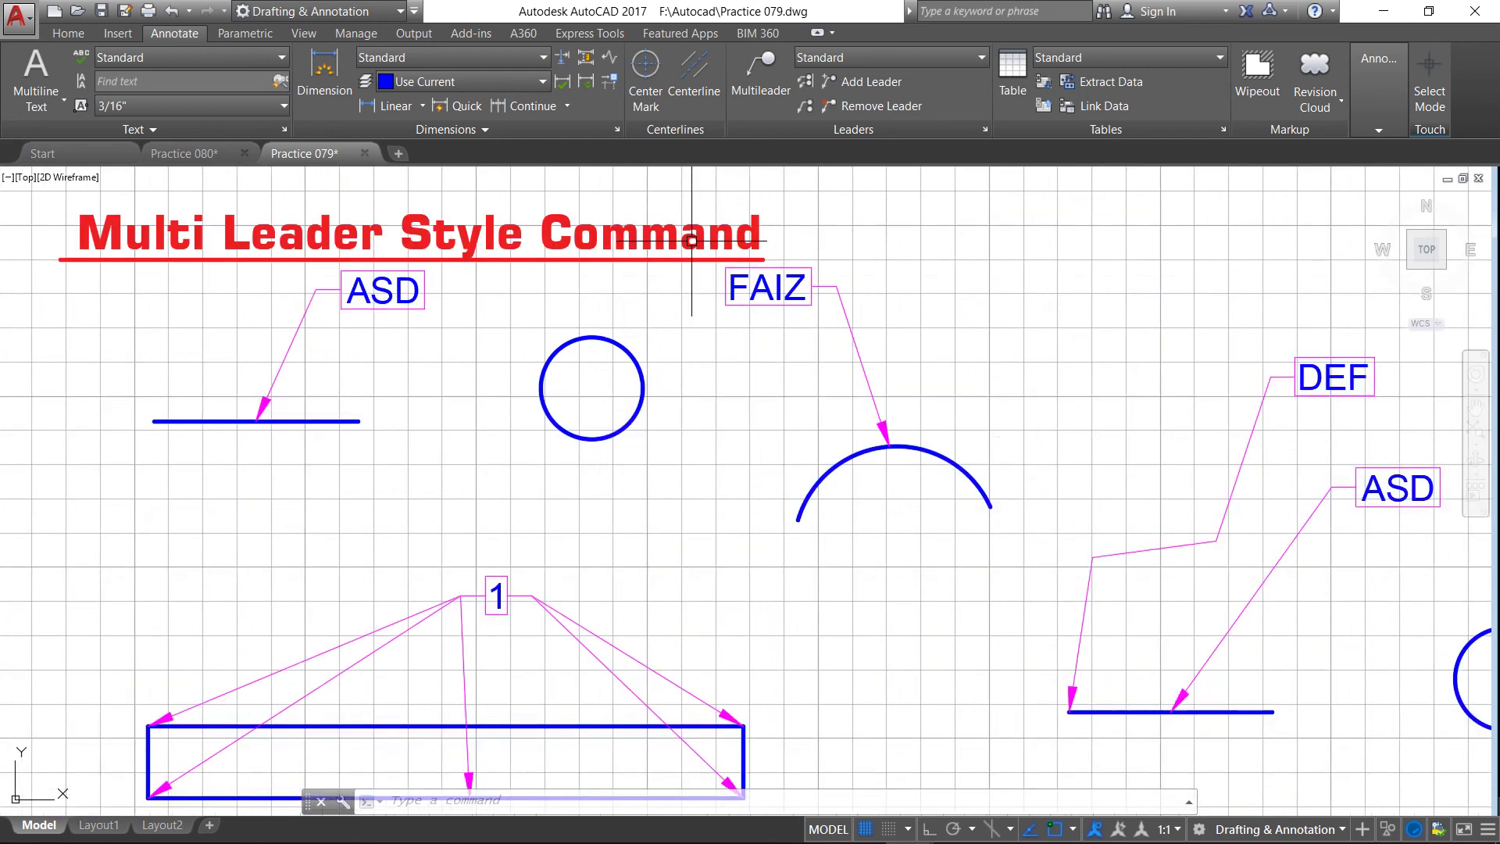
scroll(371, 297, up, 2)
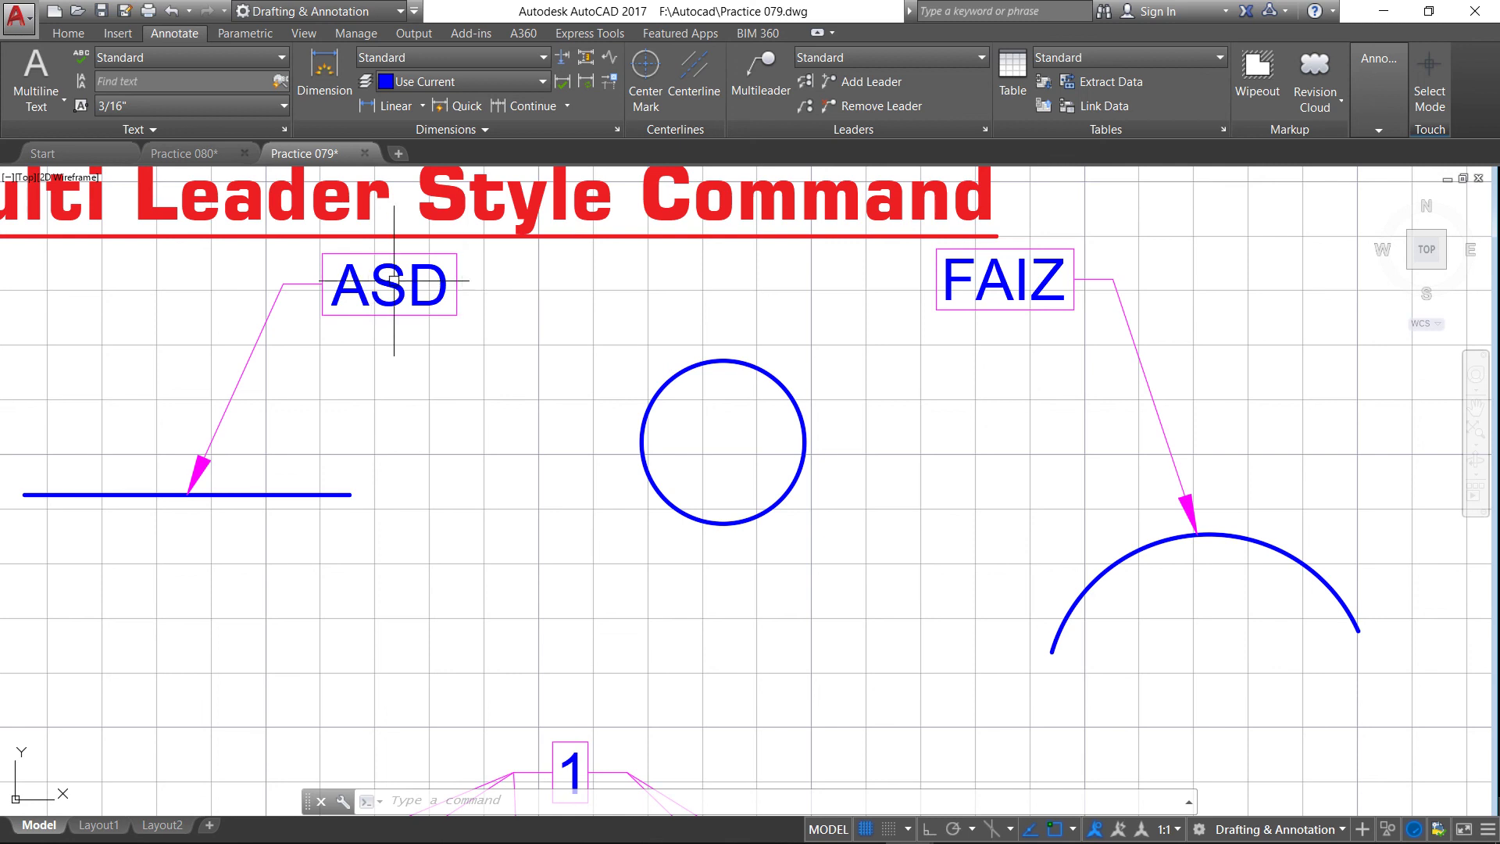
Step: Turn off Frame text and use vertical attachment with Overline and center on top
click(986, 130)
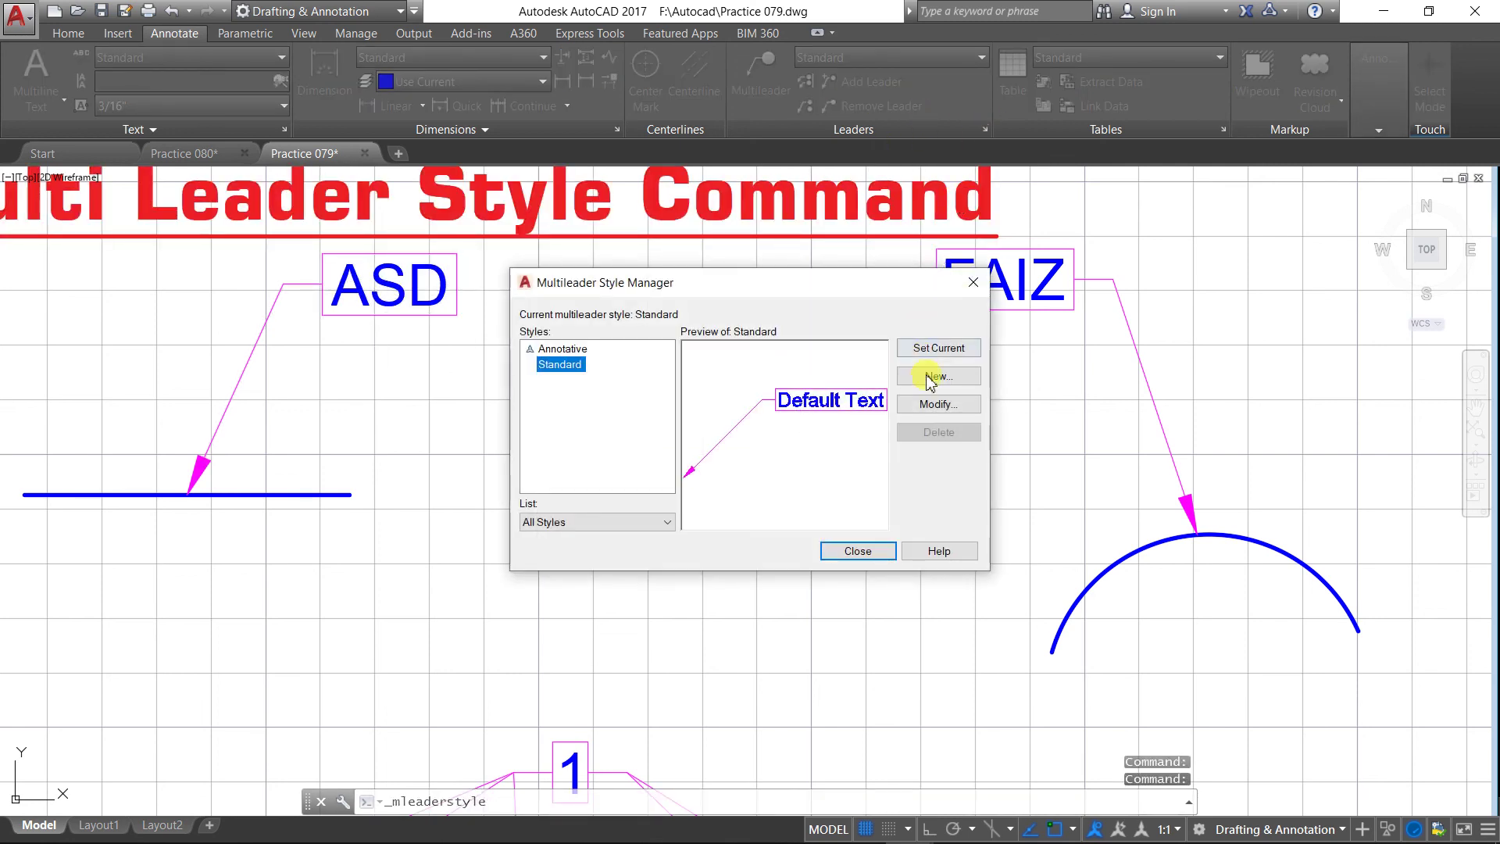
click(938, 404)
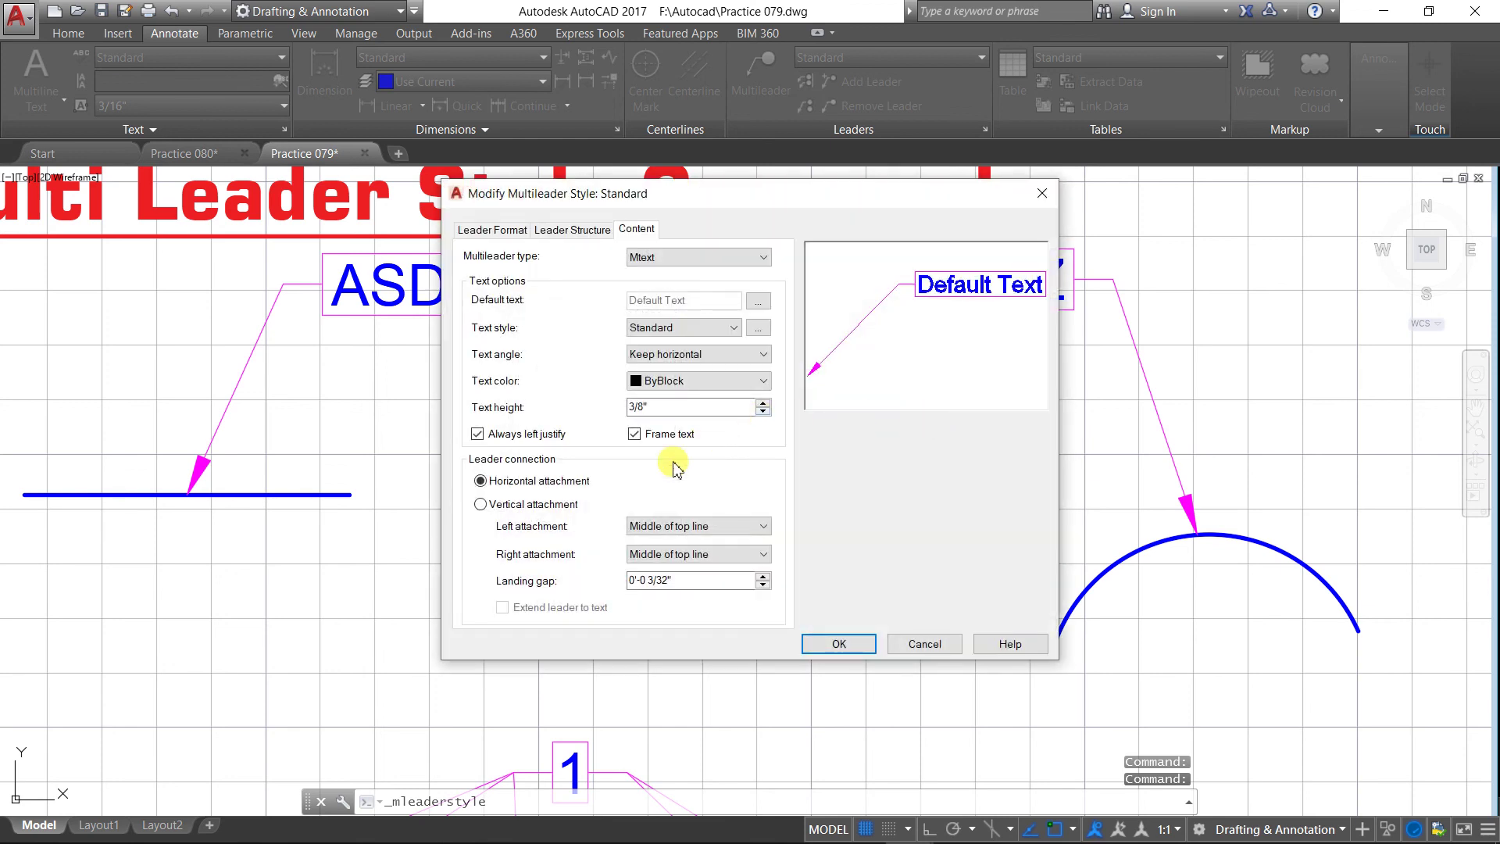
click(633, 435)
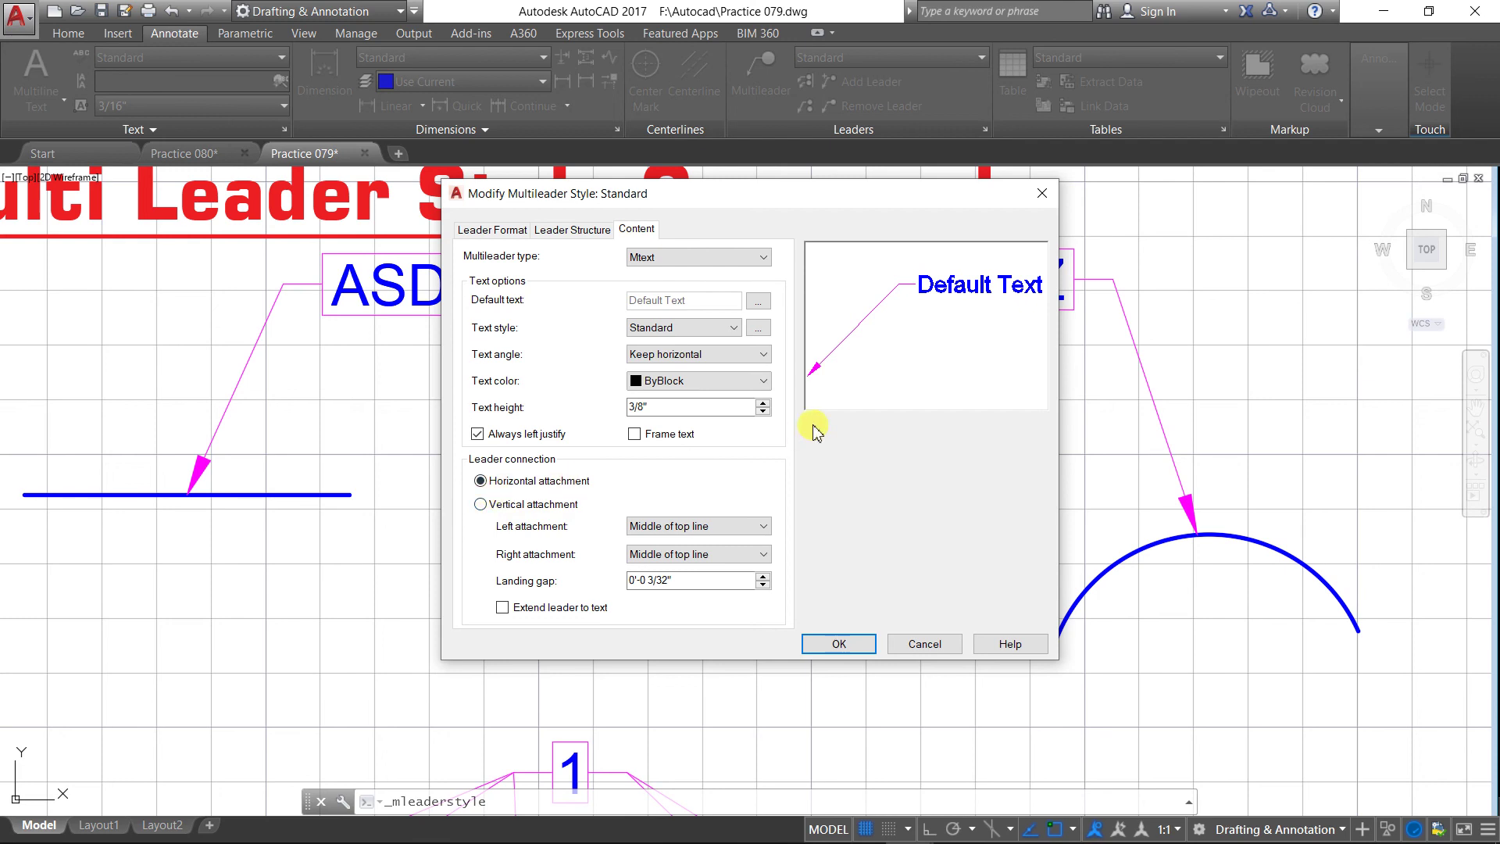
click(482, 506)
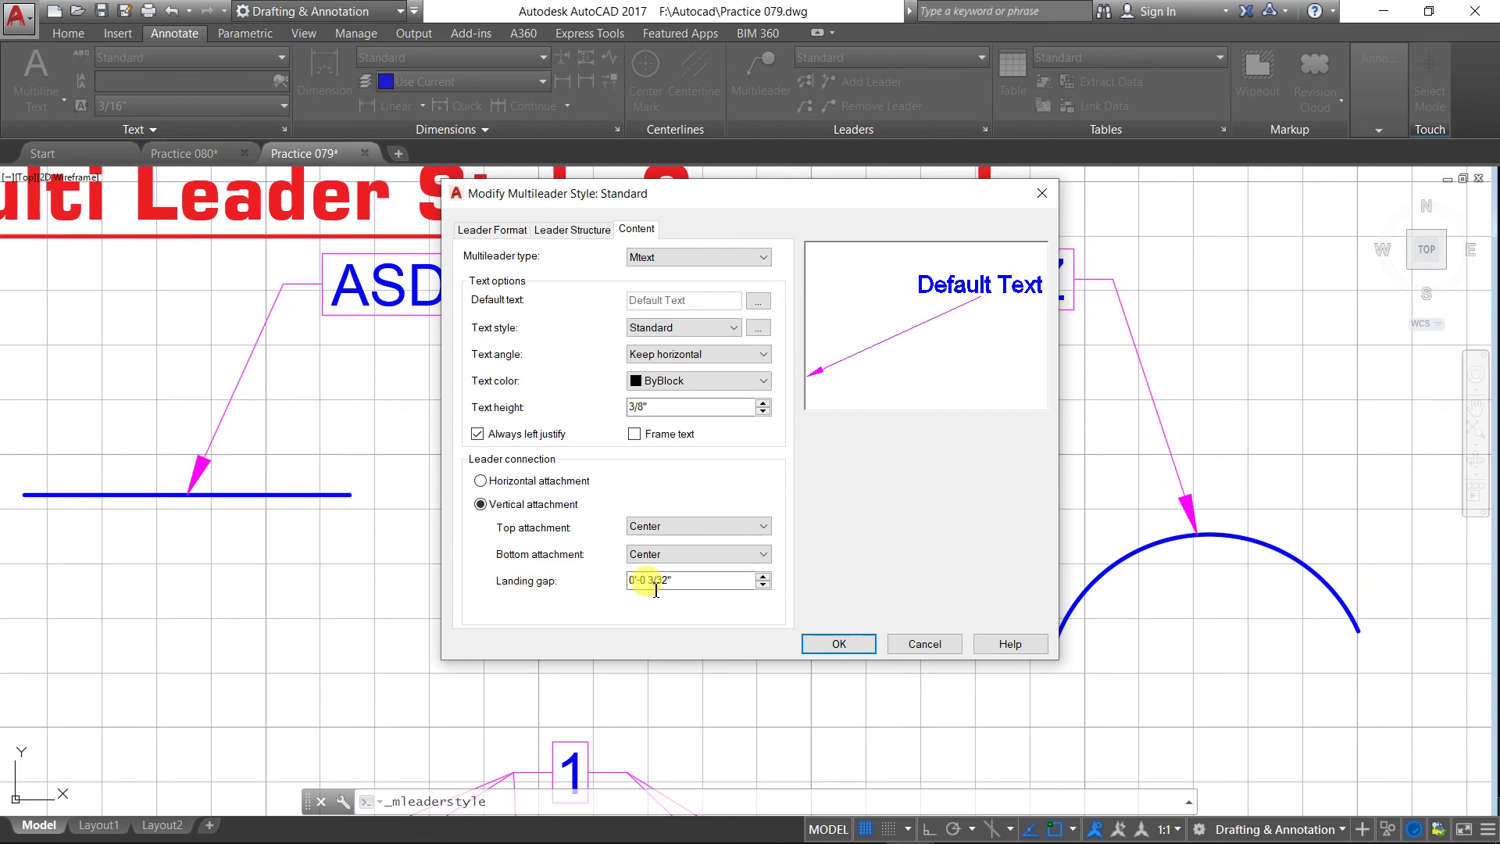
click(765, 532)
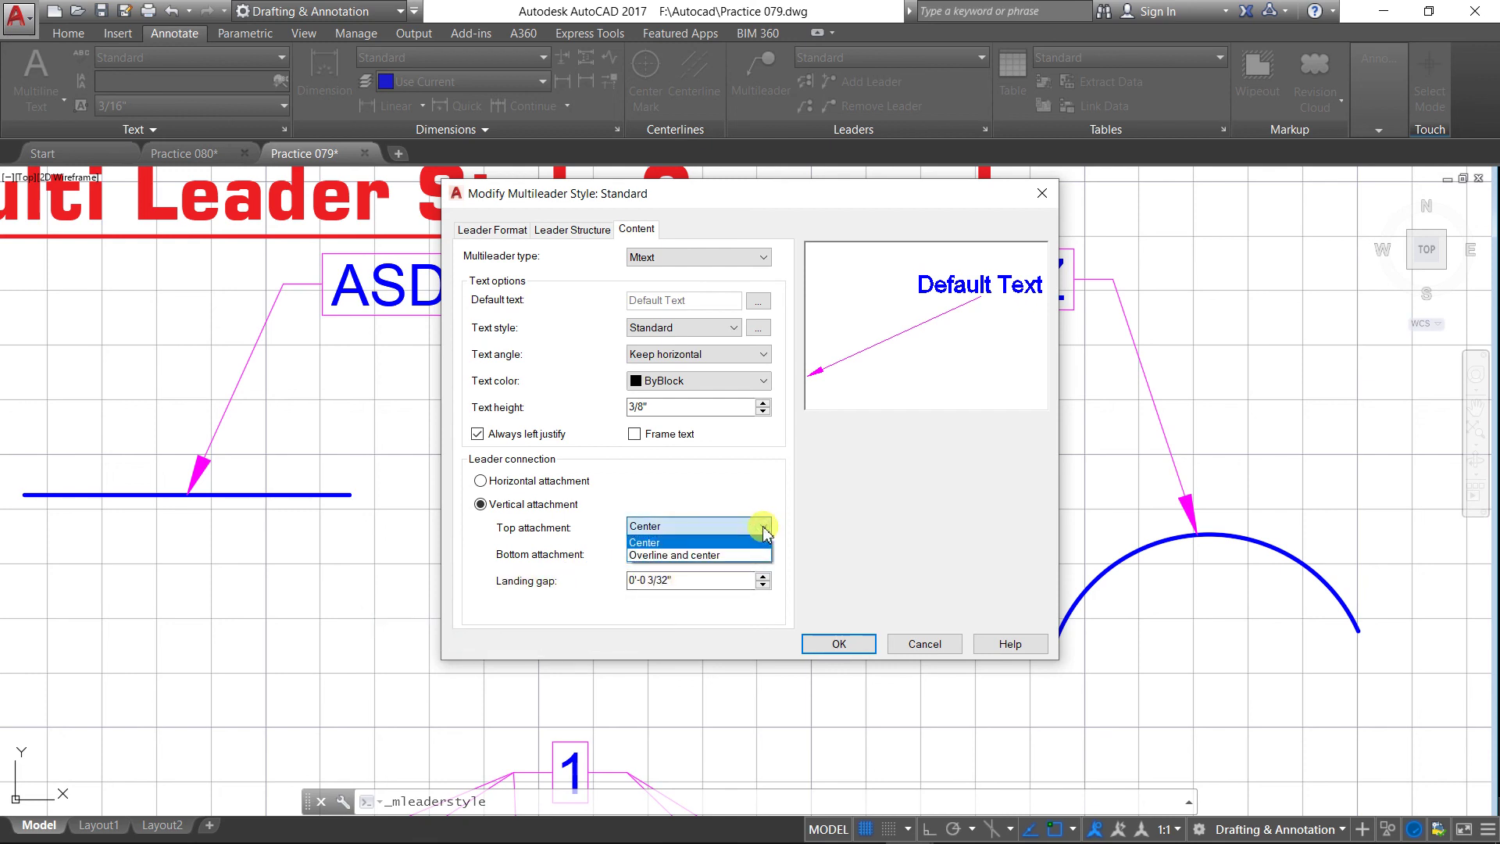
click(761, 554)
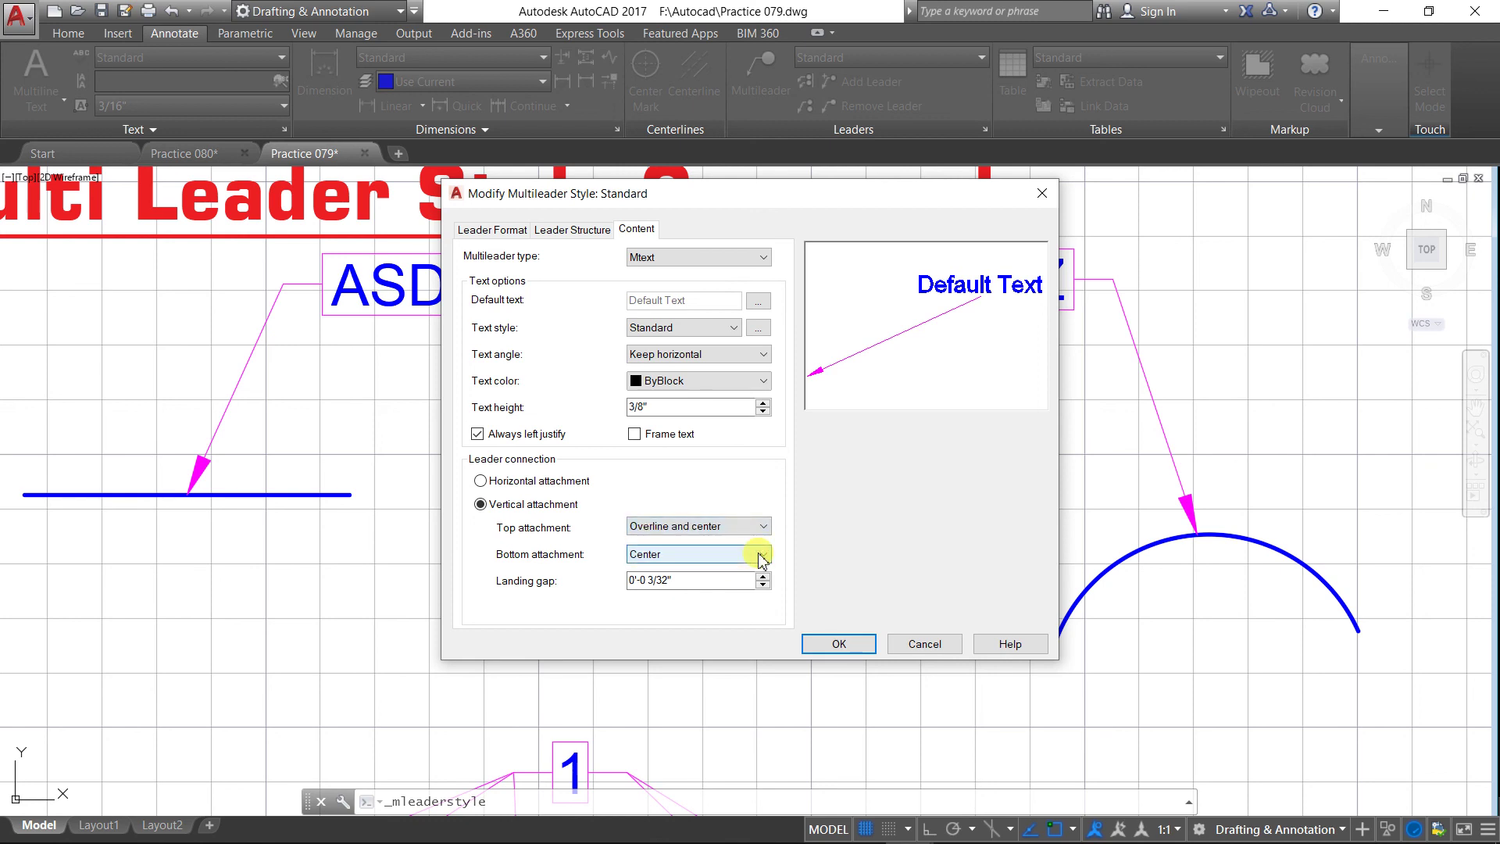
click(851, 645)
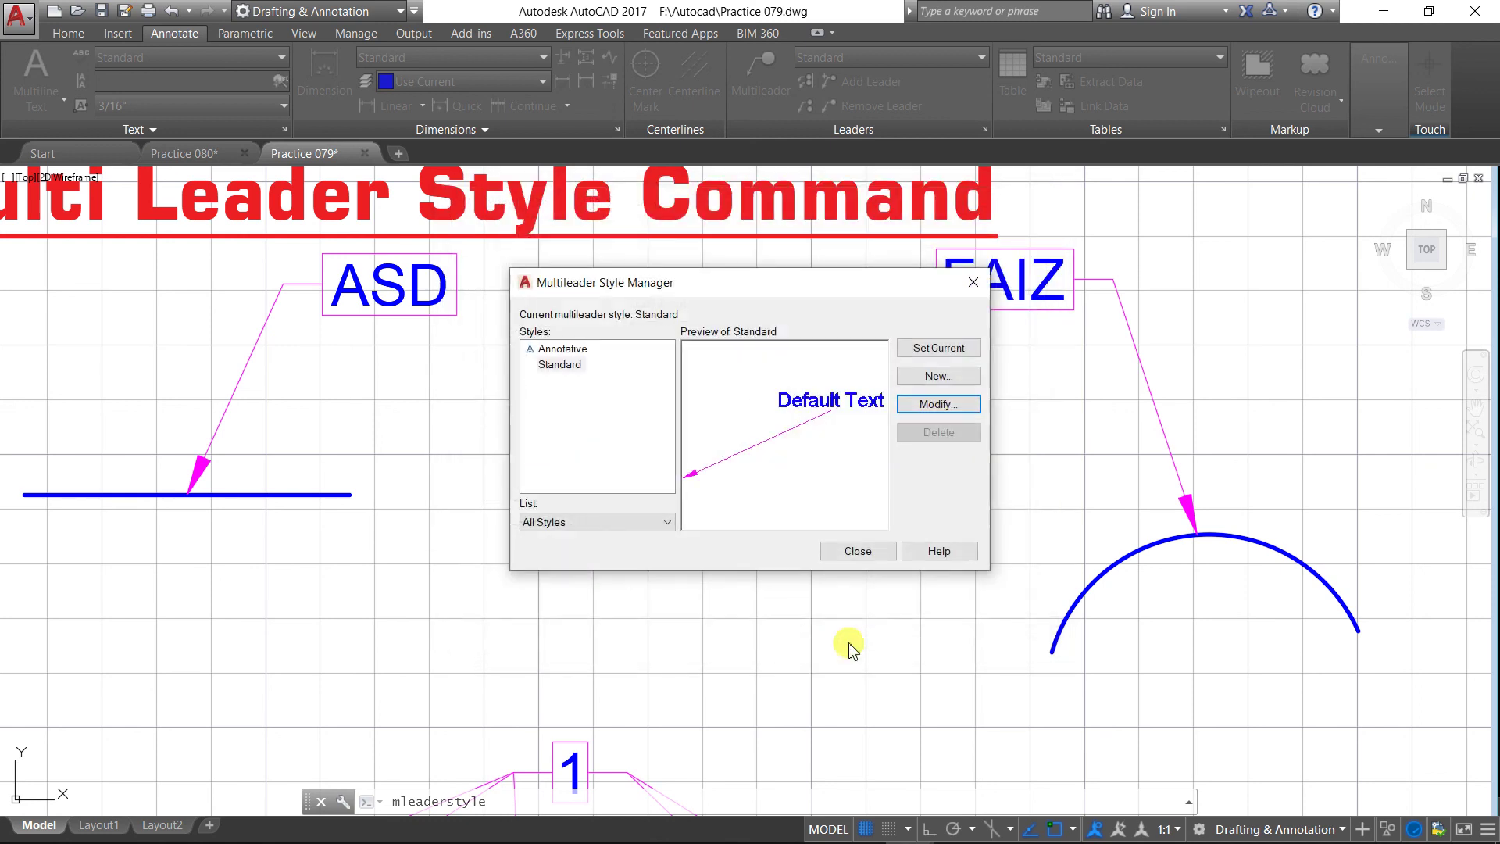
click(865, 553)
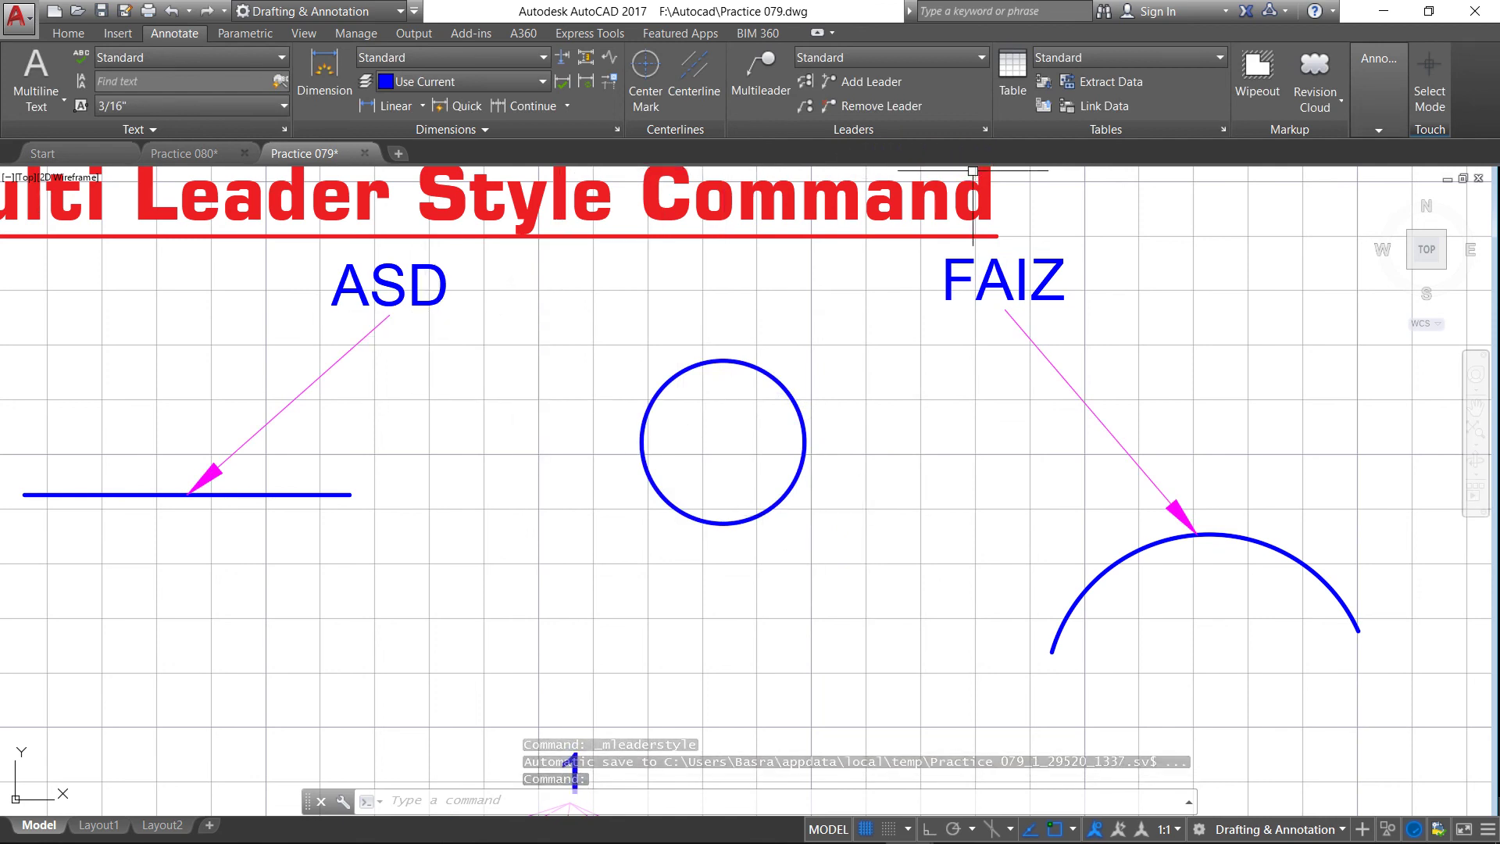
Step: Use horizontal attachment, turn off Always left justify and turn on Extend leader to text
click(985, 130)
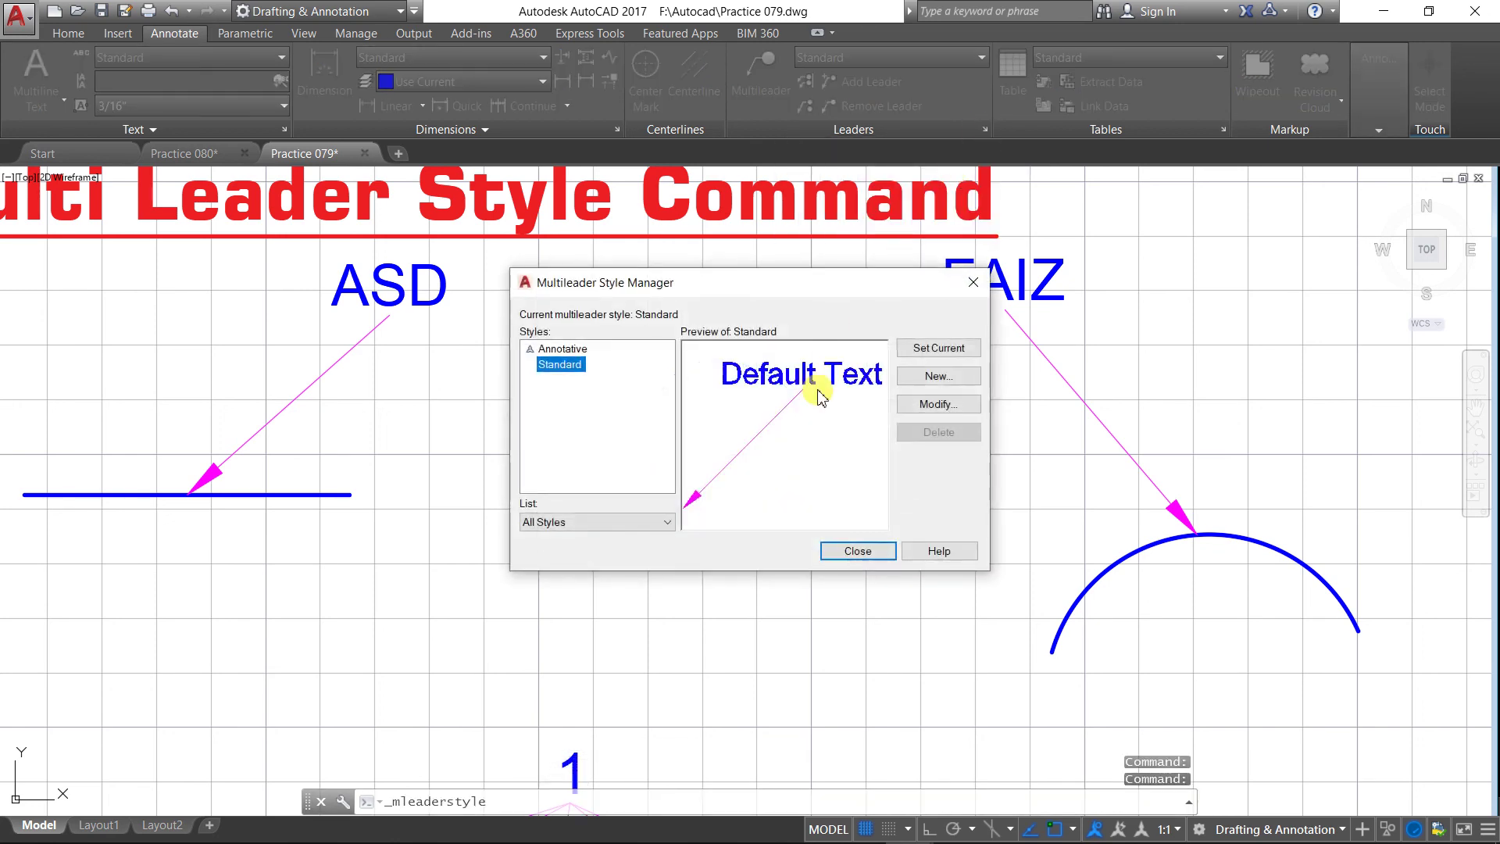
click(935, 405)
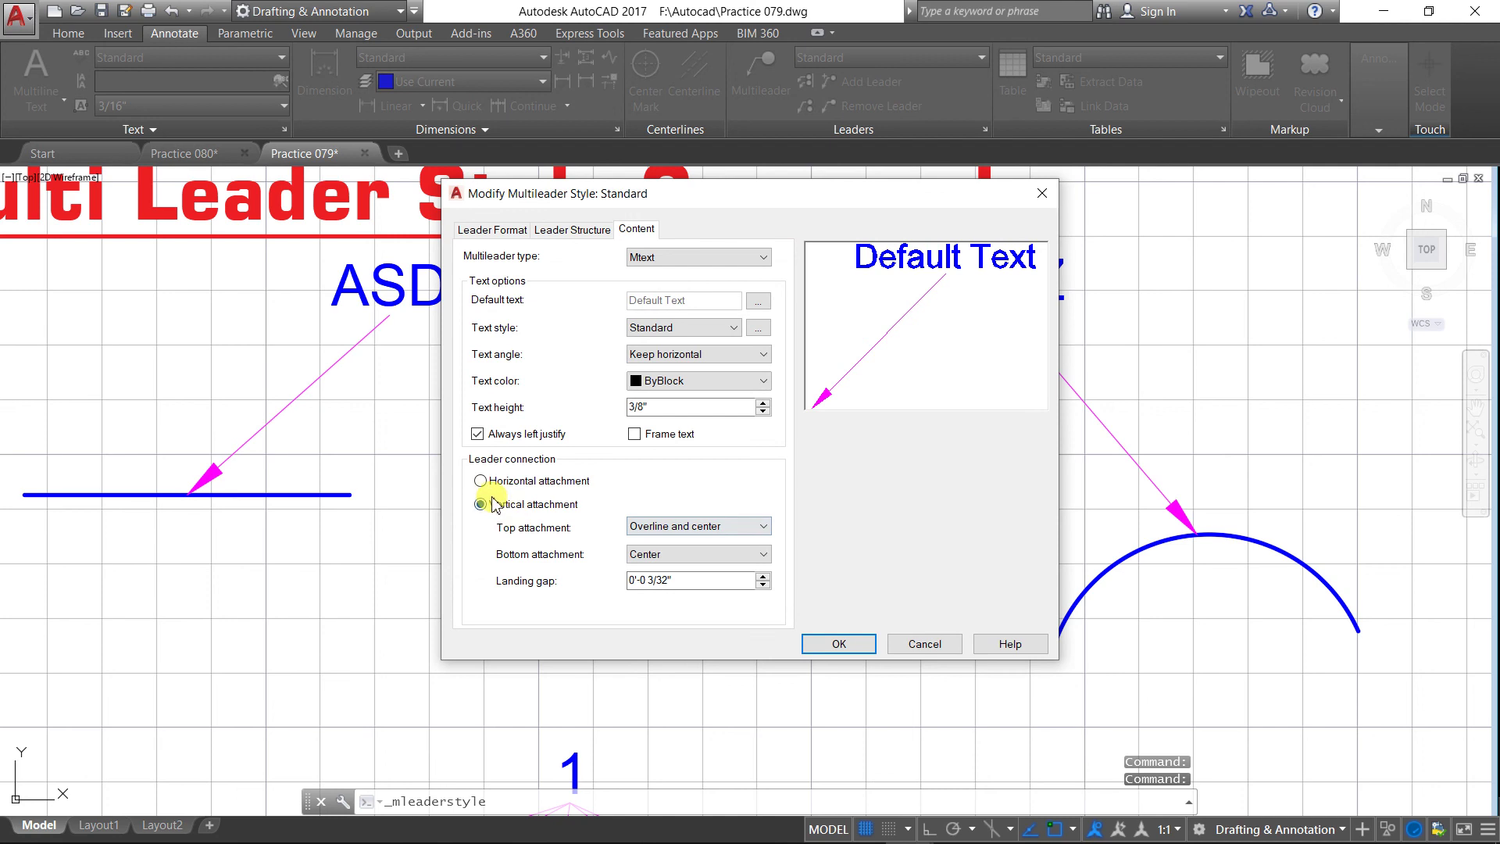
click(480, 481)
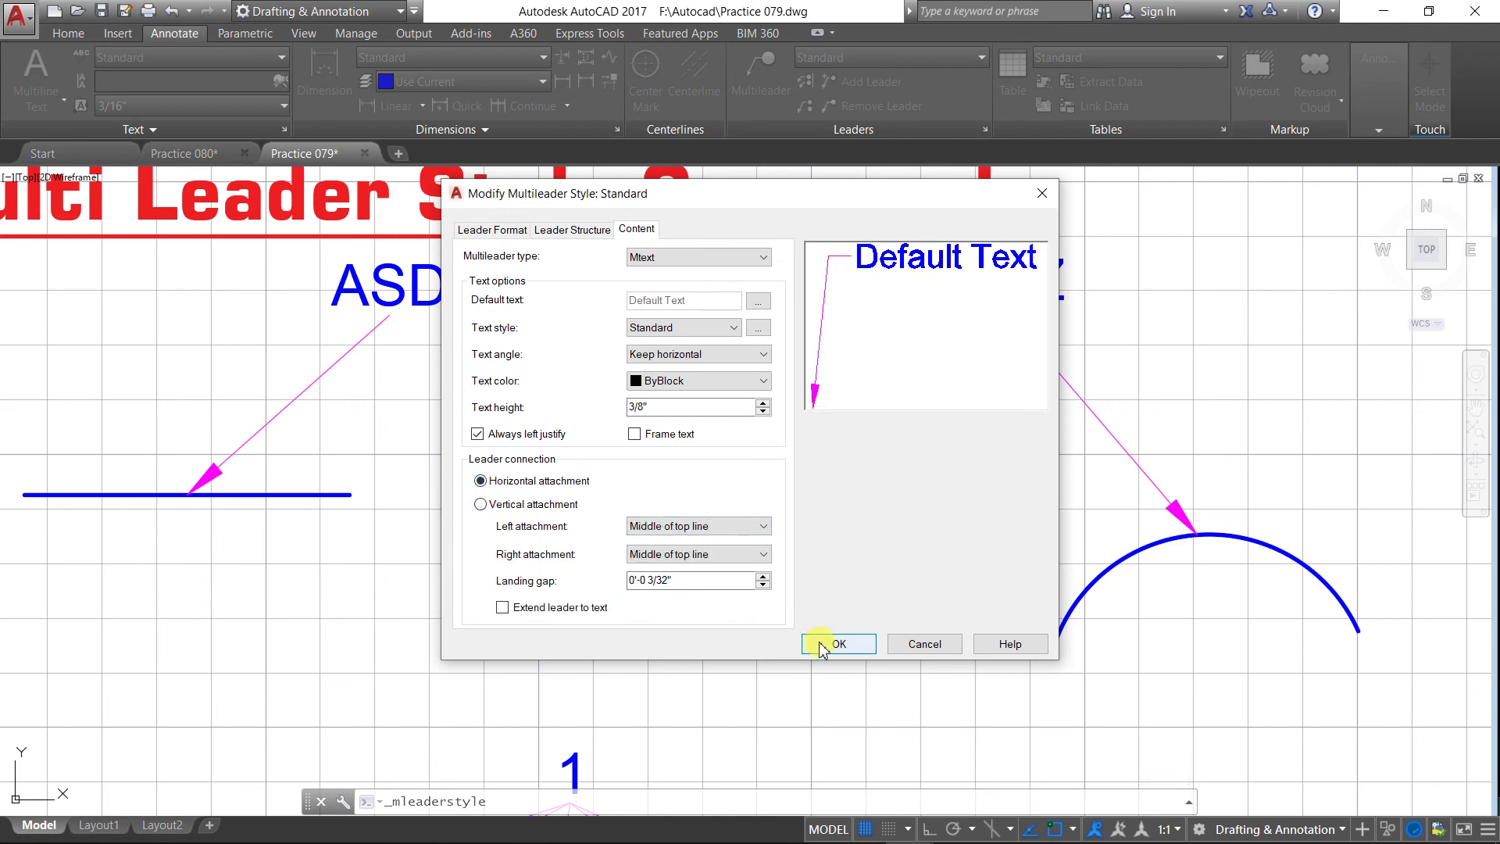
click(478, 434)
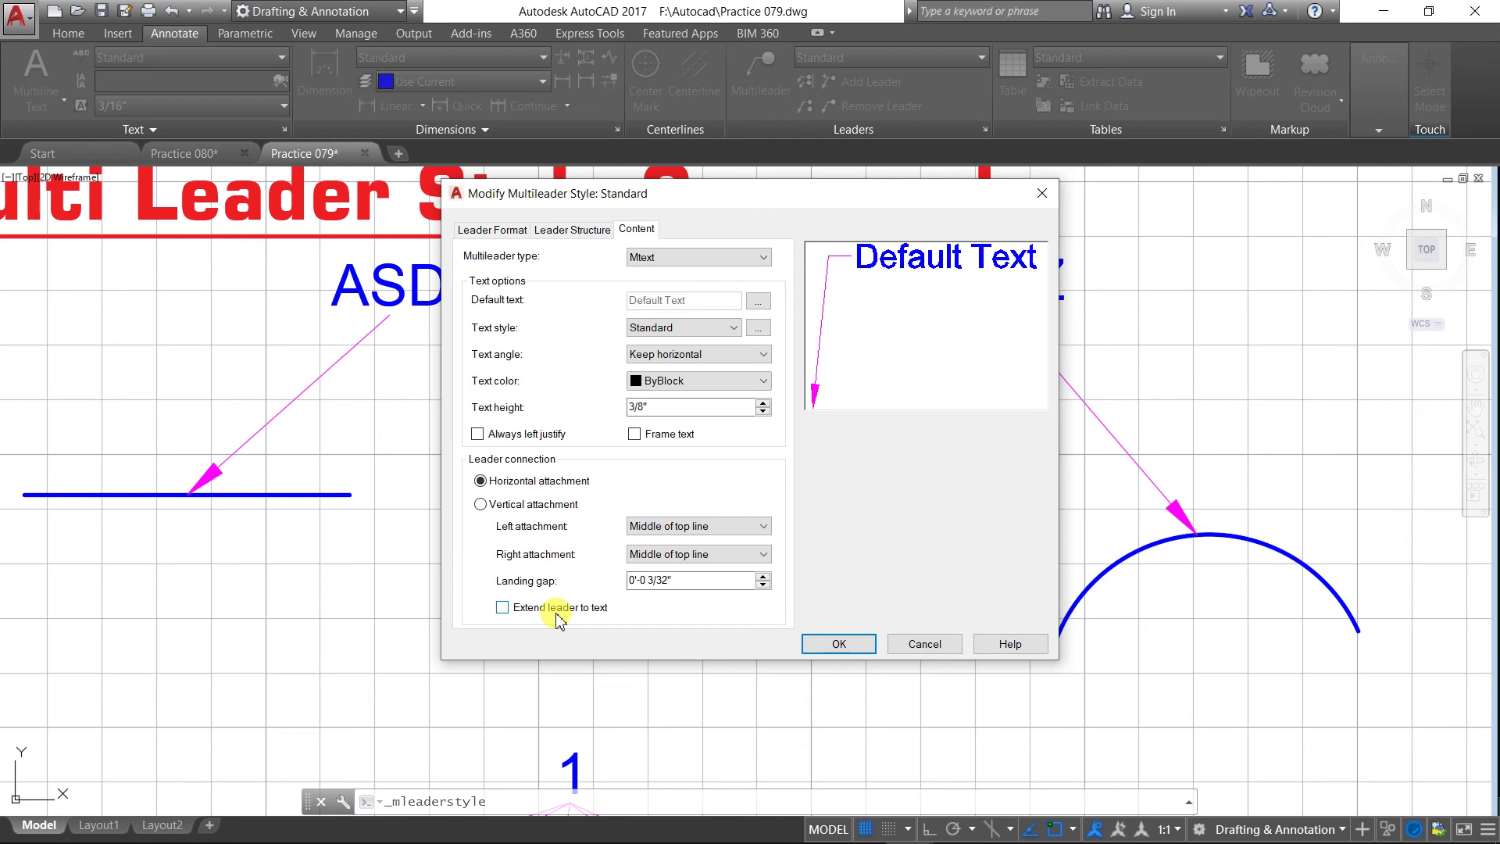
click(503, 607)
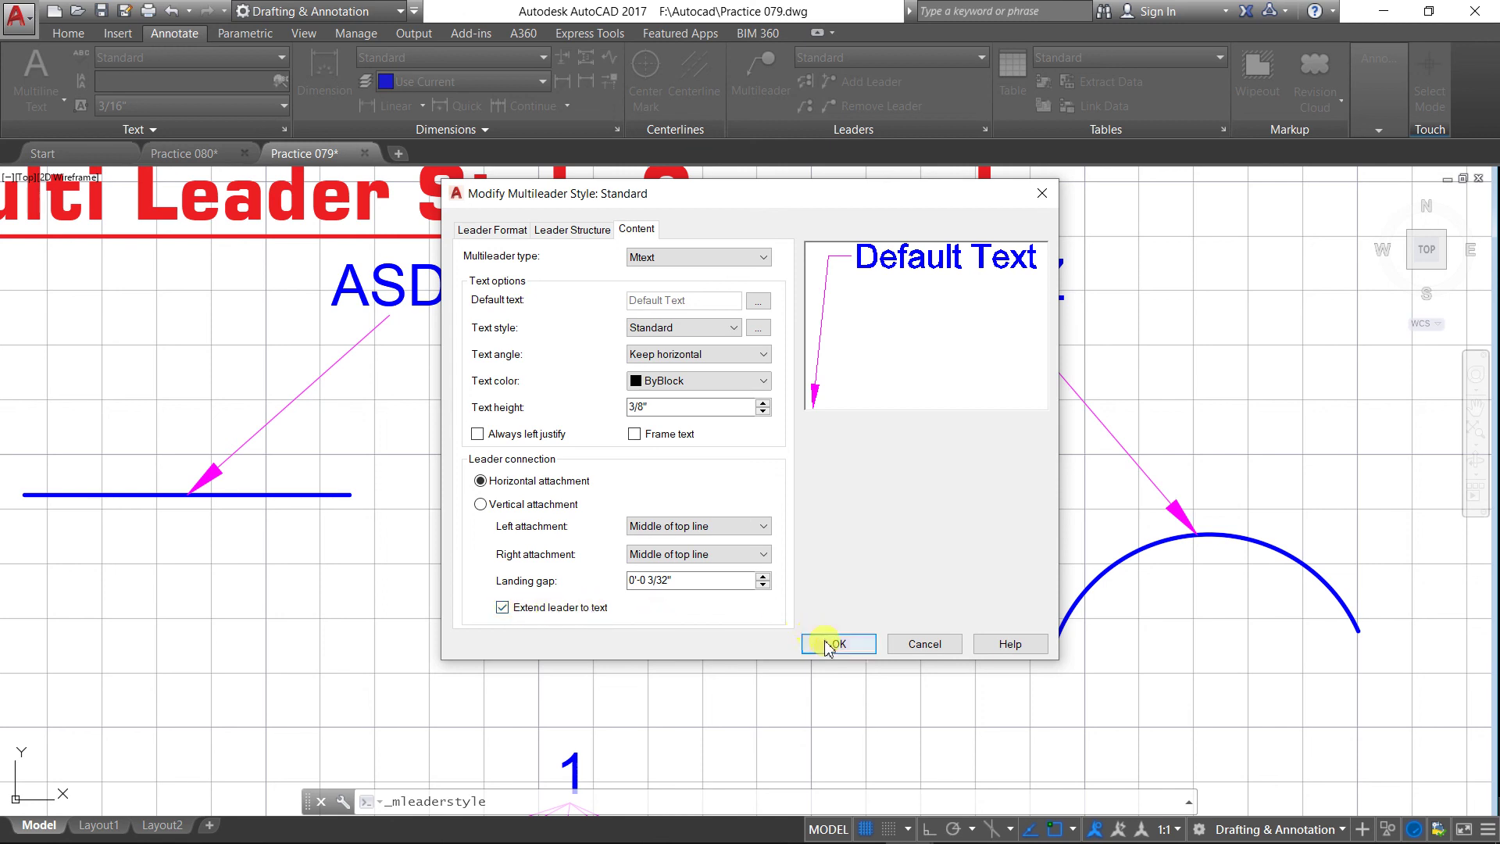
click(827, 643)
click(857, 546)
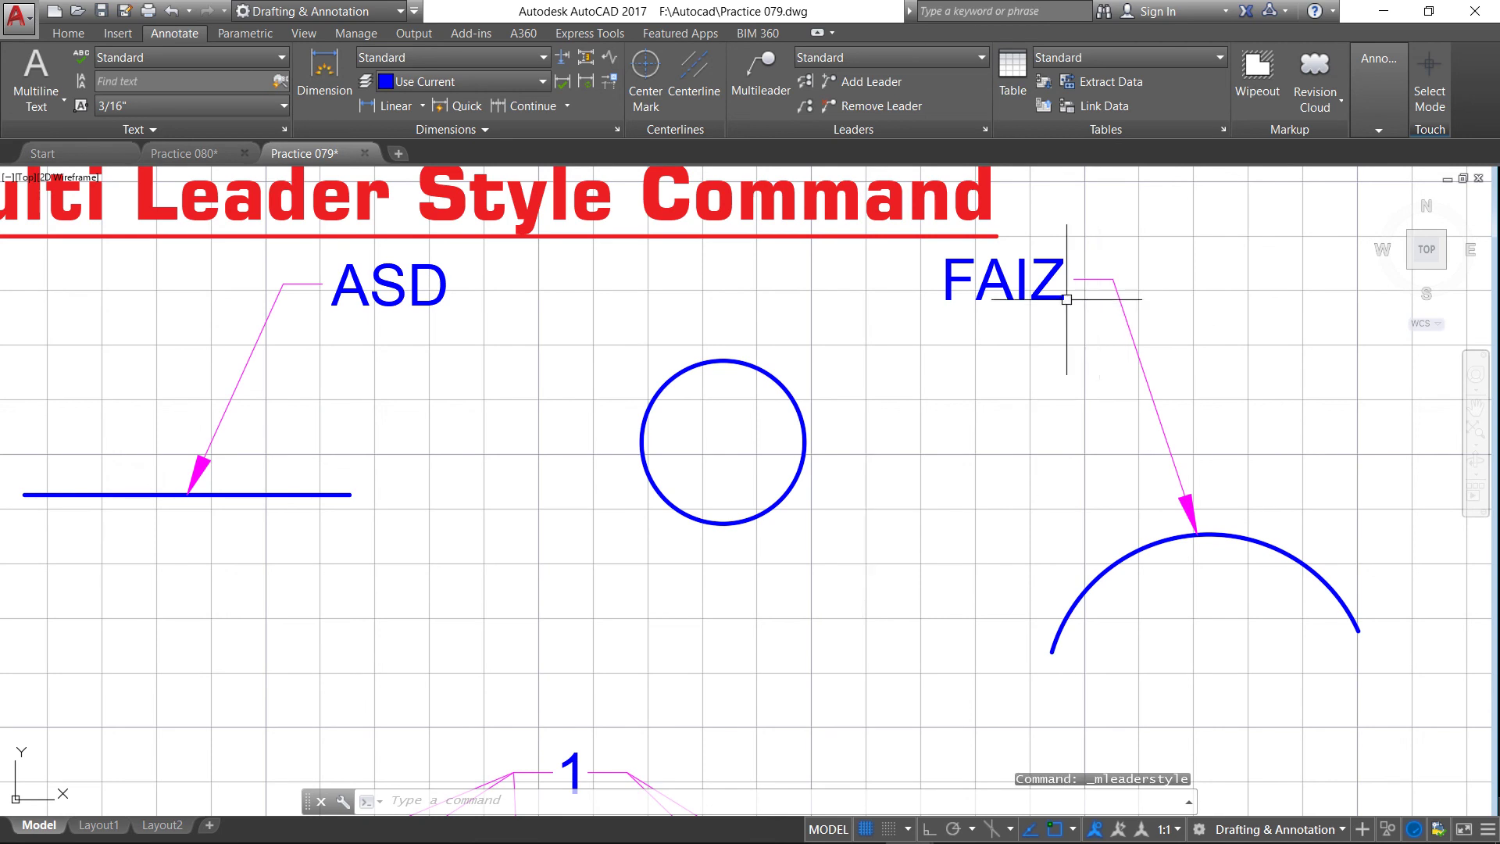
scroll(984, 336, down, 2)
scroll(1015, 344, down, 2)
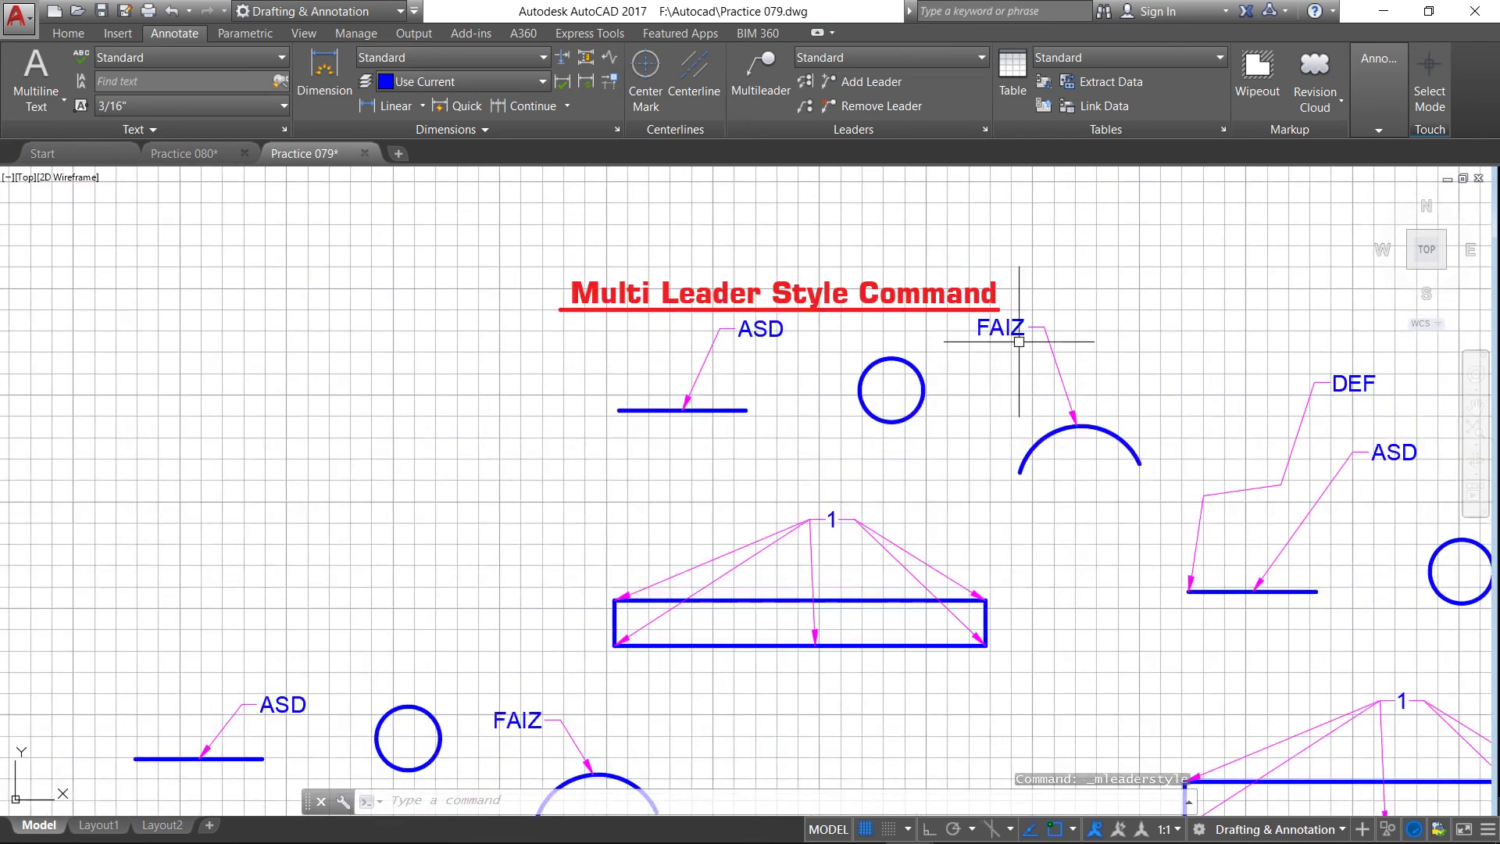
scroll(1045, 327, up, 2)
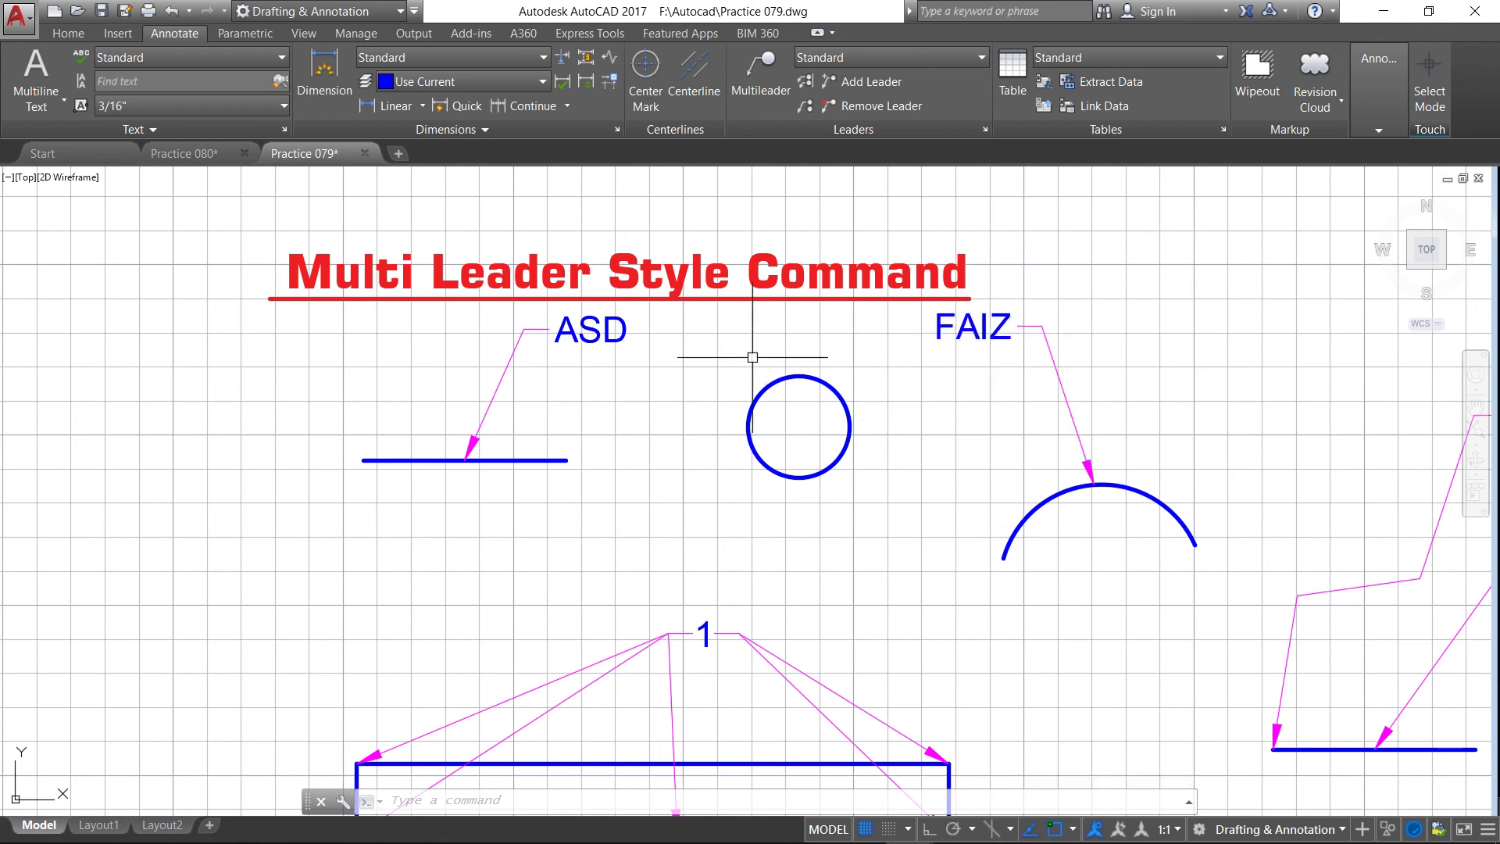
scroll(507, 297, down, 5)
scroll(470, 394, up, 3)
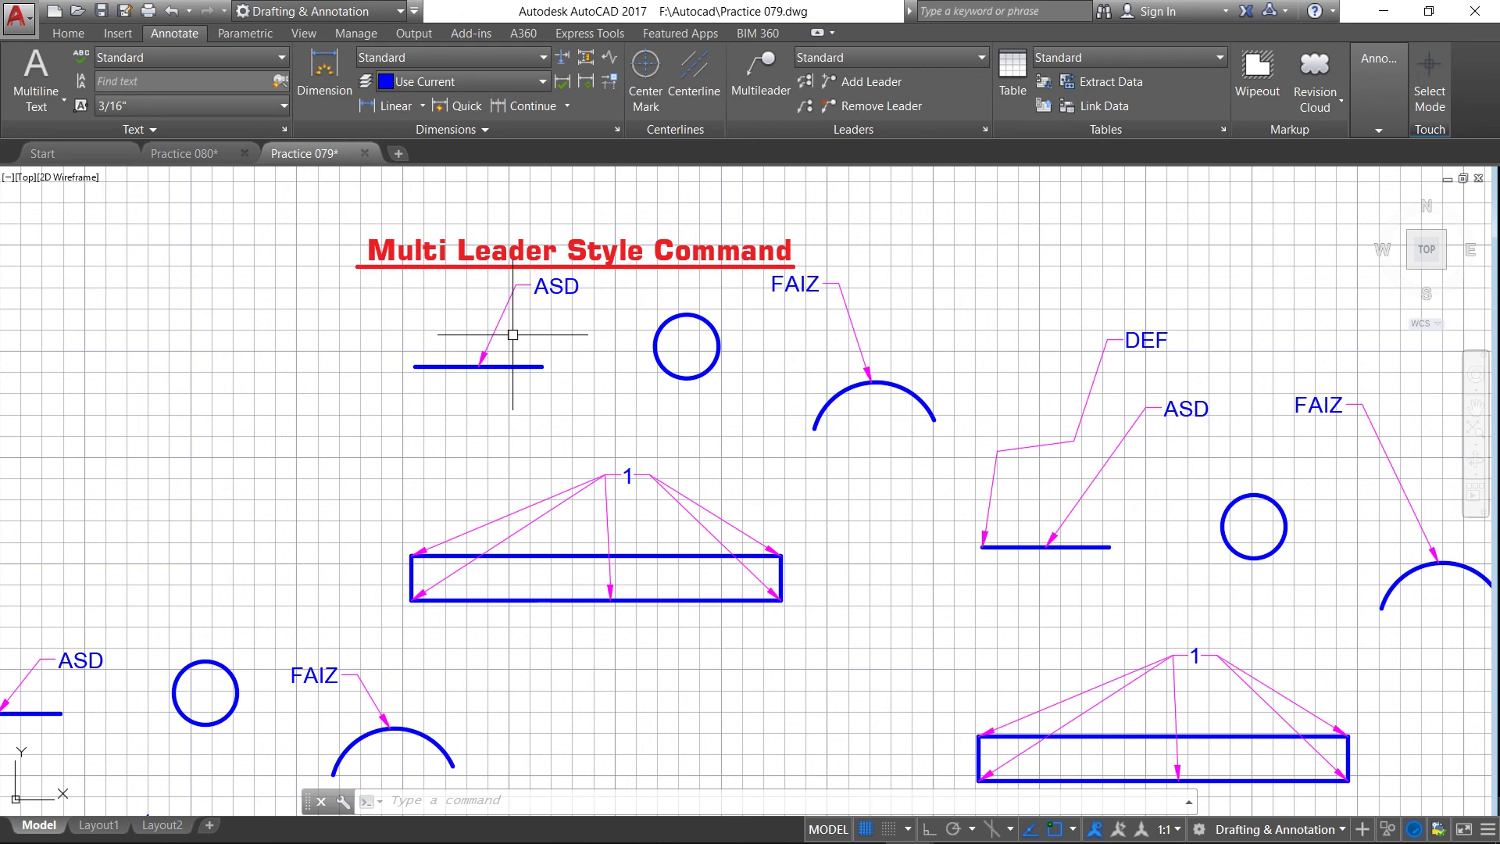
scroll(435, 327, down, 2)
scroll(435, 332, up, 2)
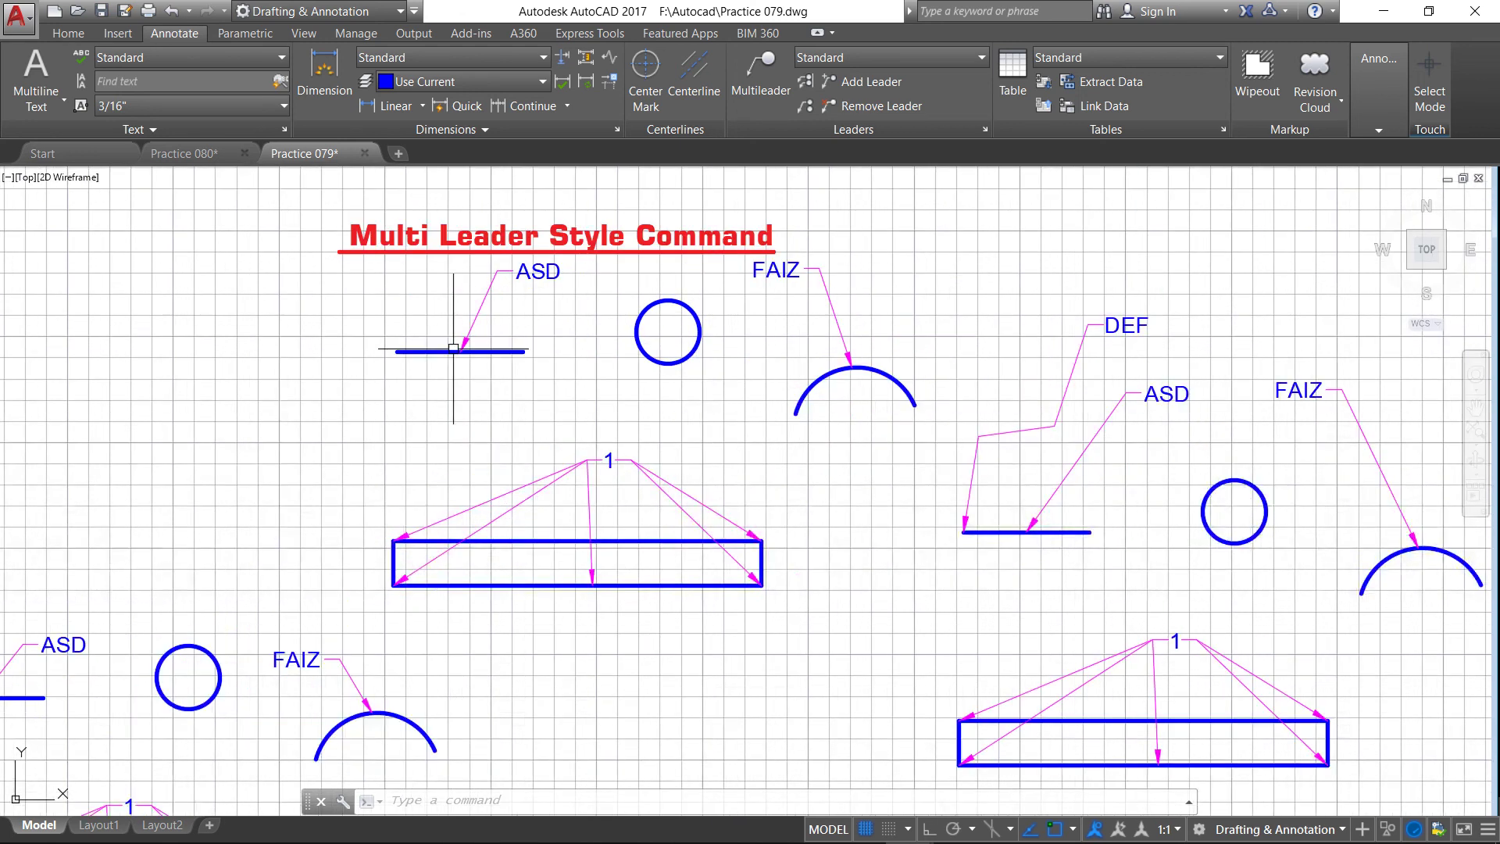